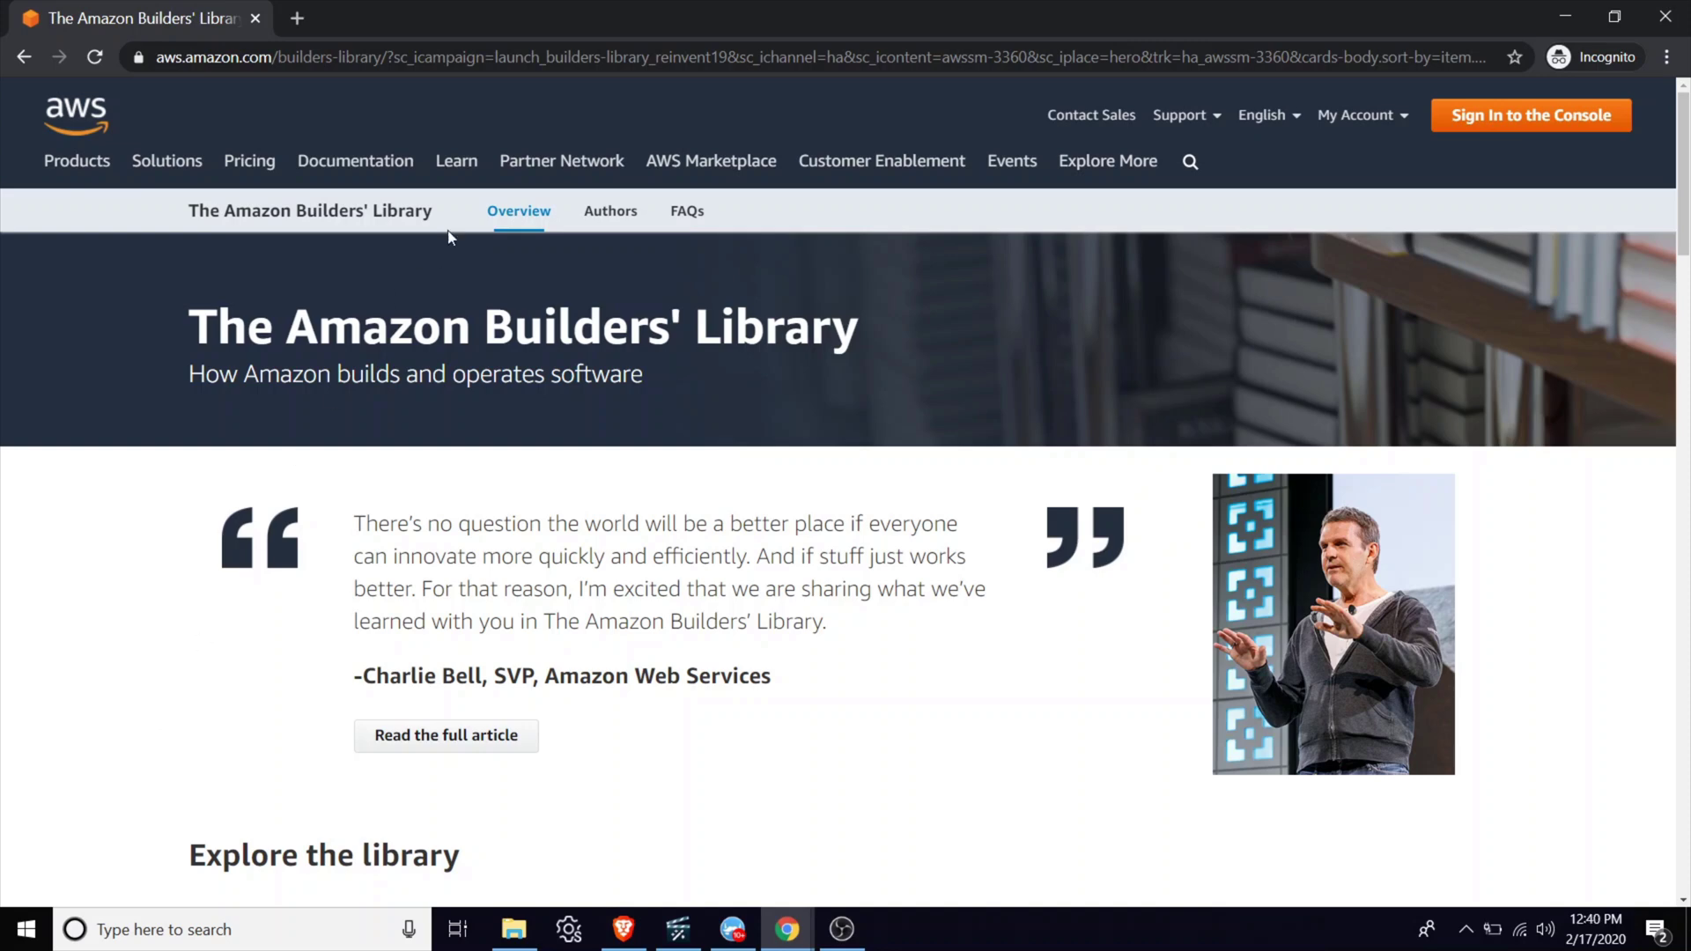
# Step: Go to aws.com and open the AWS Management Console sign-in from My Account
pyautogui.click(539, 67)
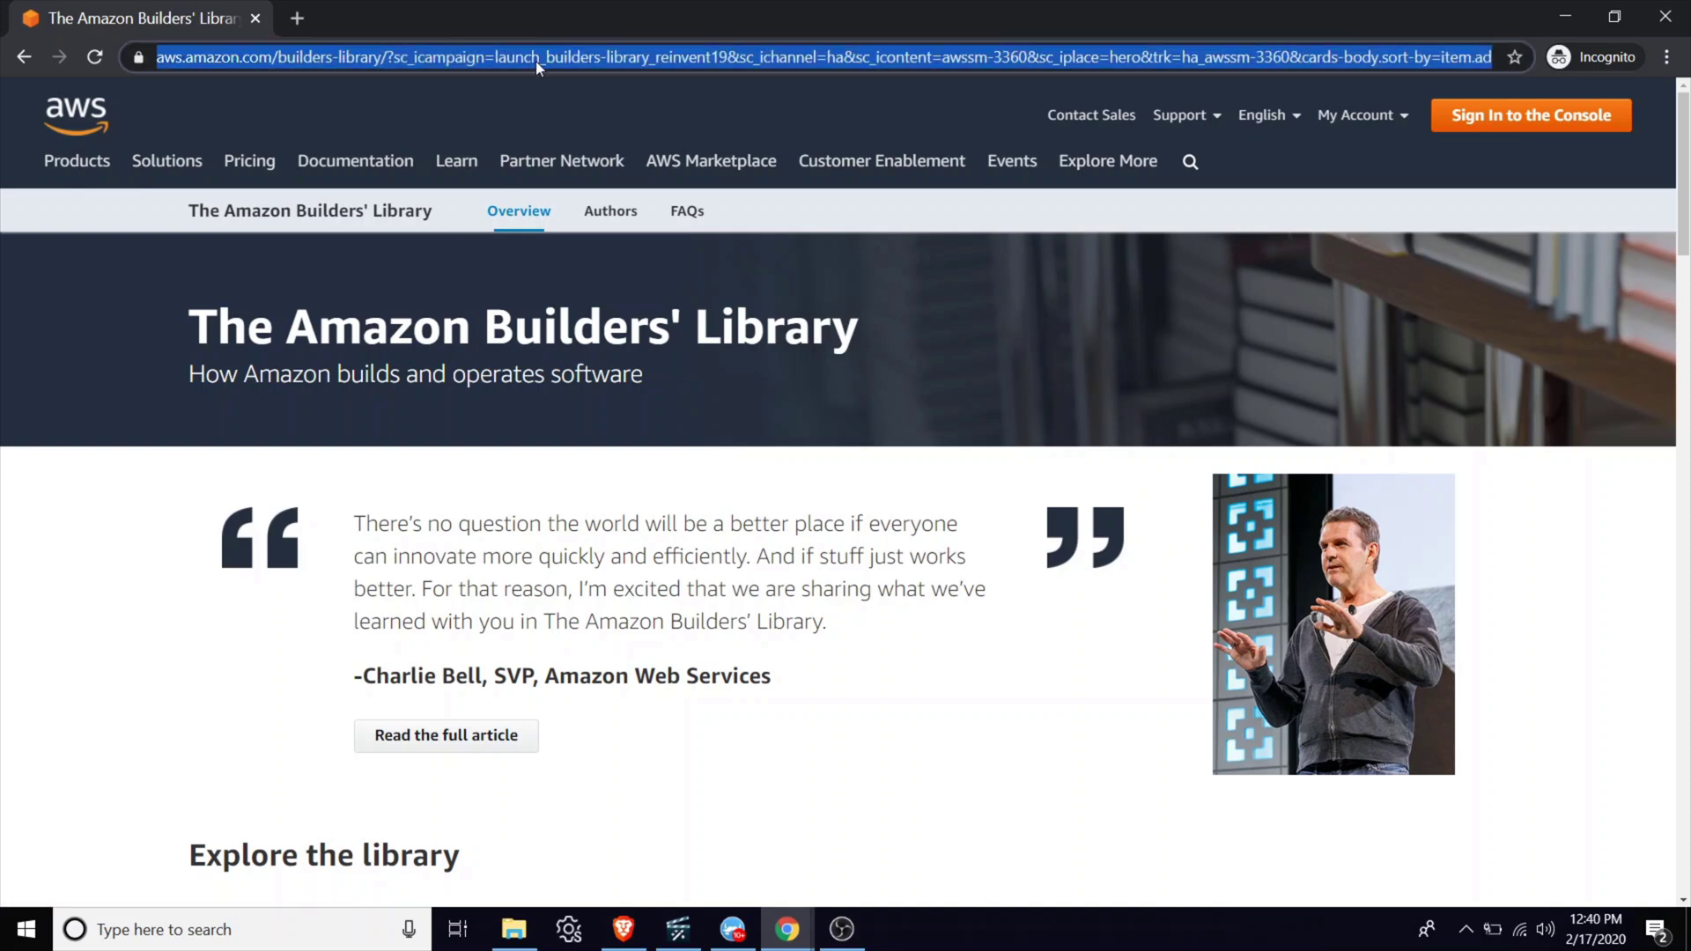
pyautogui.write('aws.com')
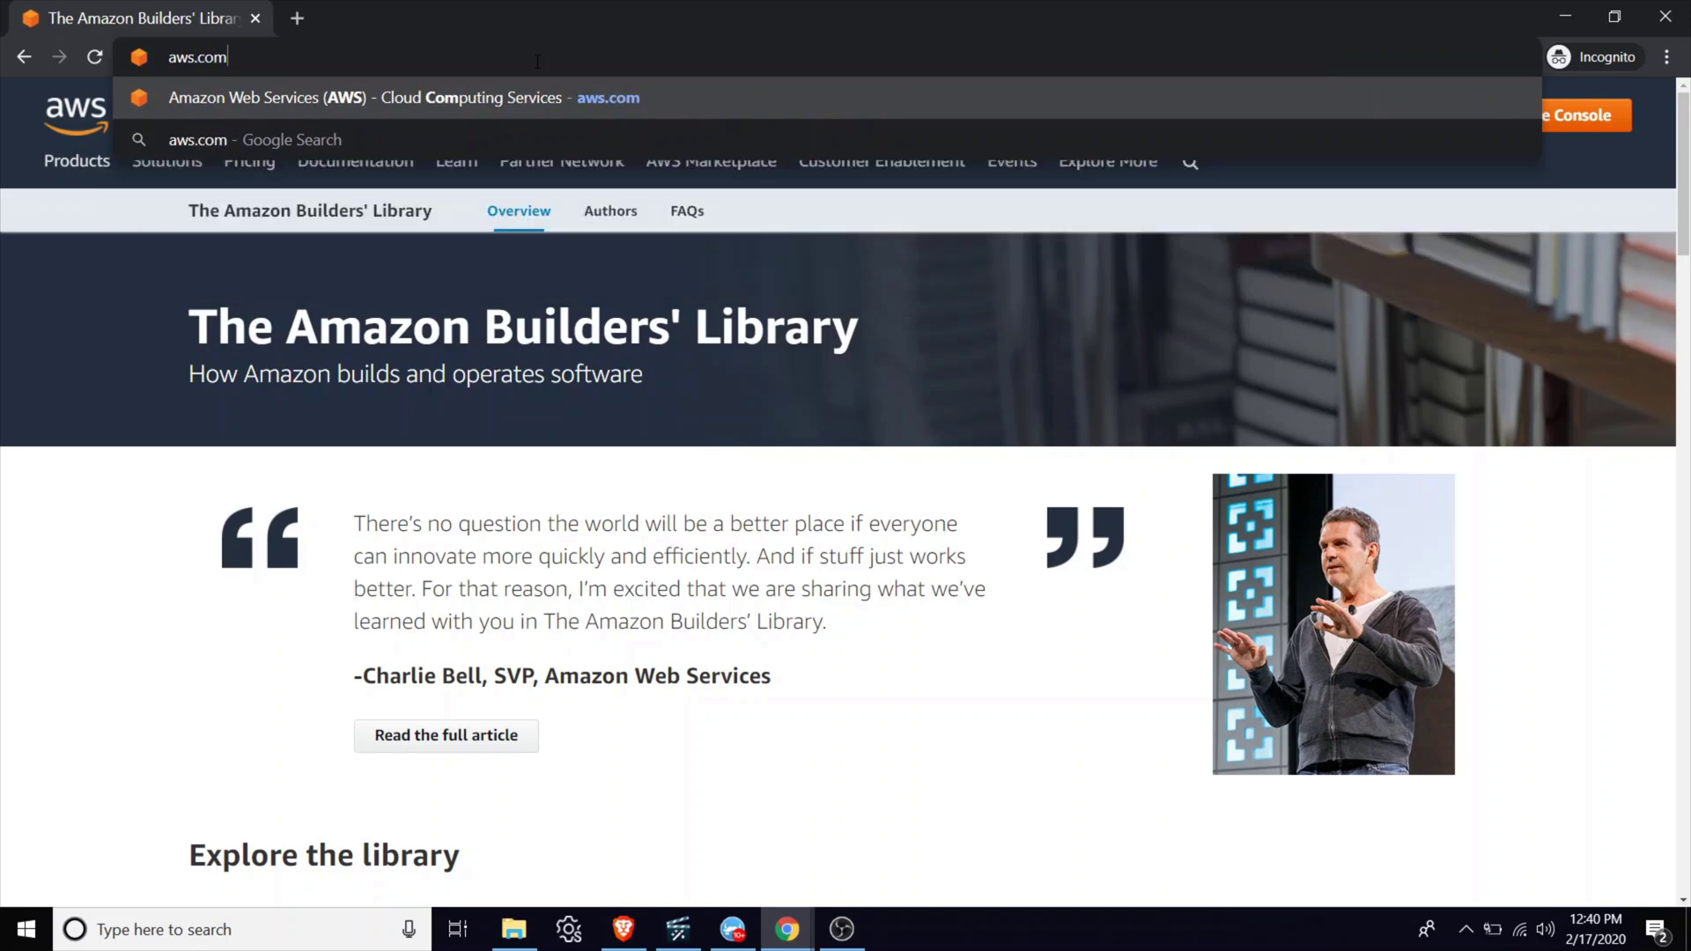
pyautogui.press('Return')
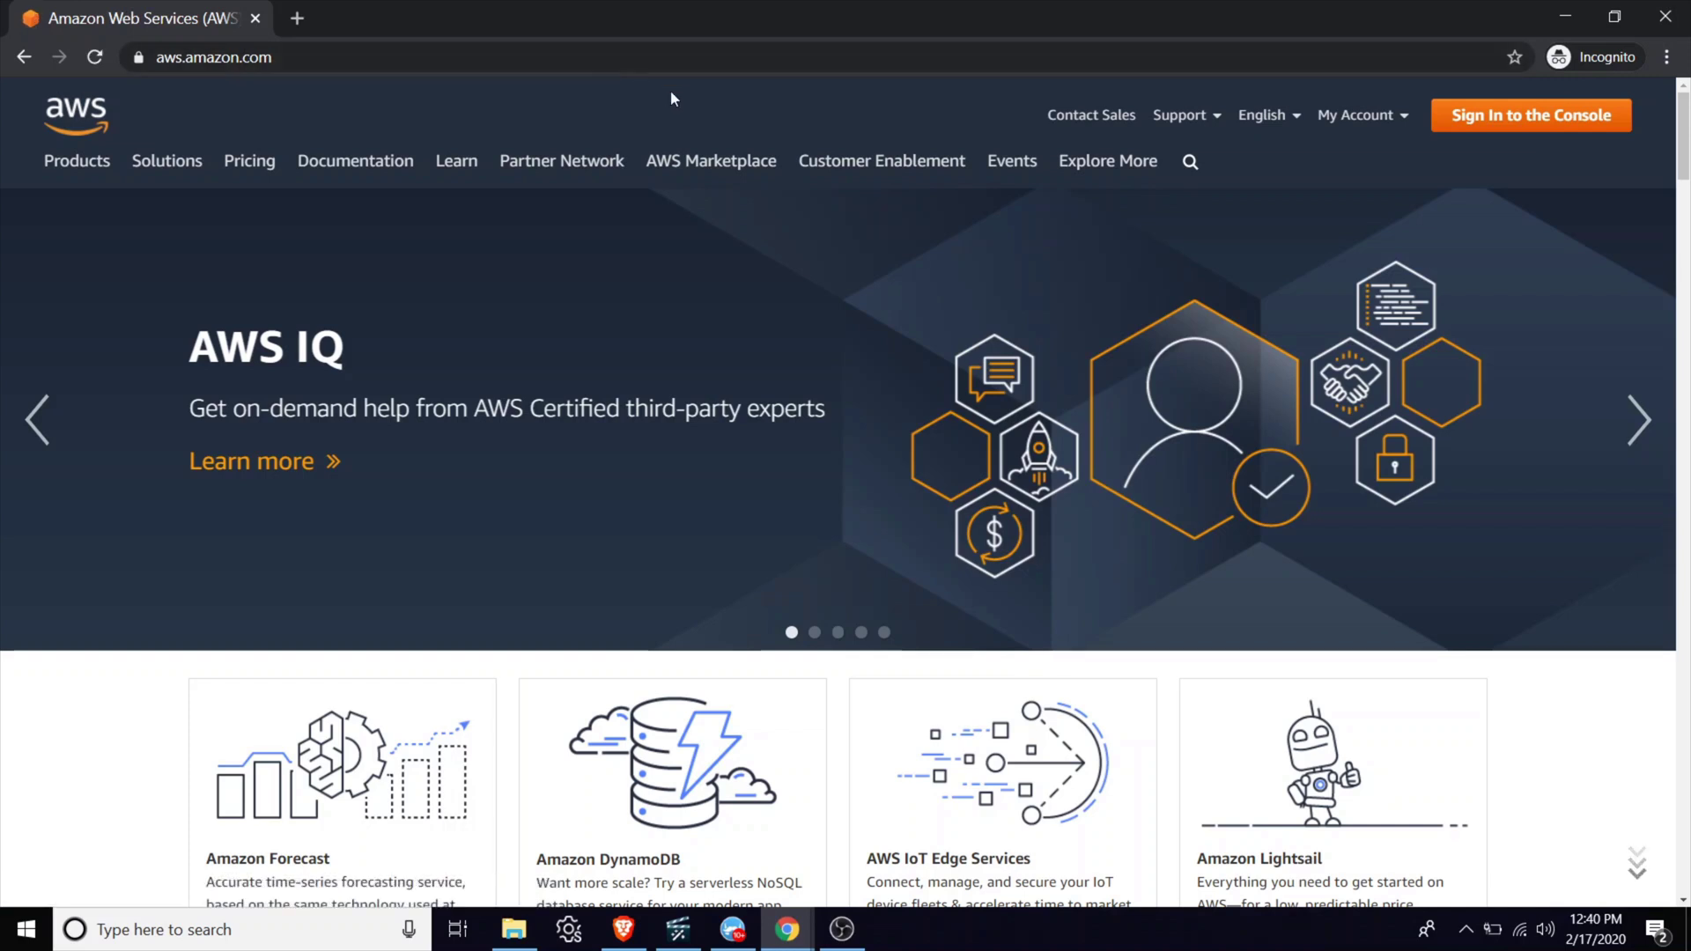
pyautogui.click(1349, 116)
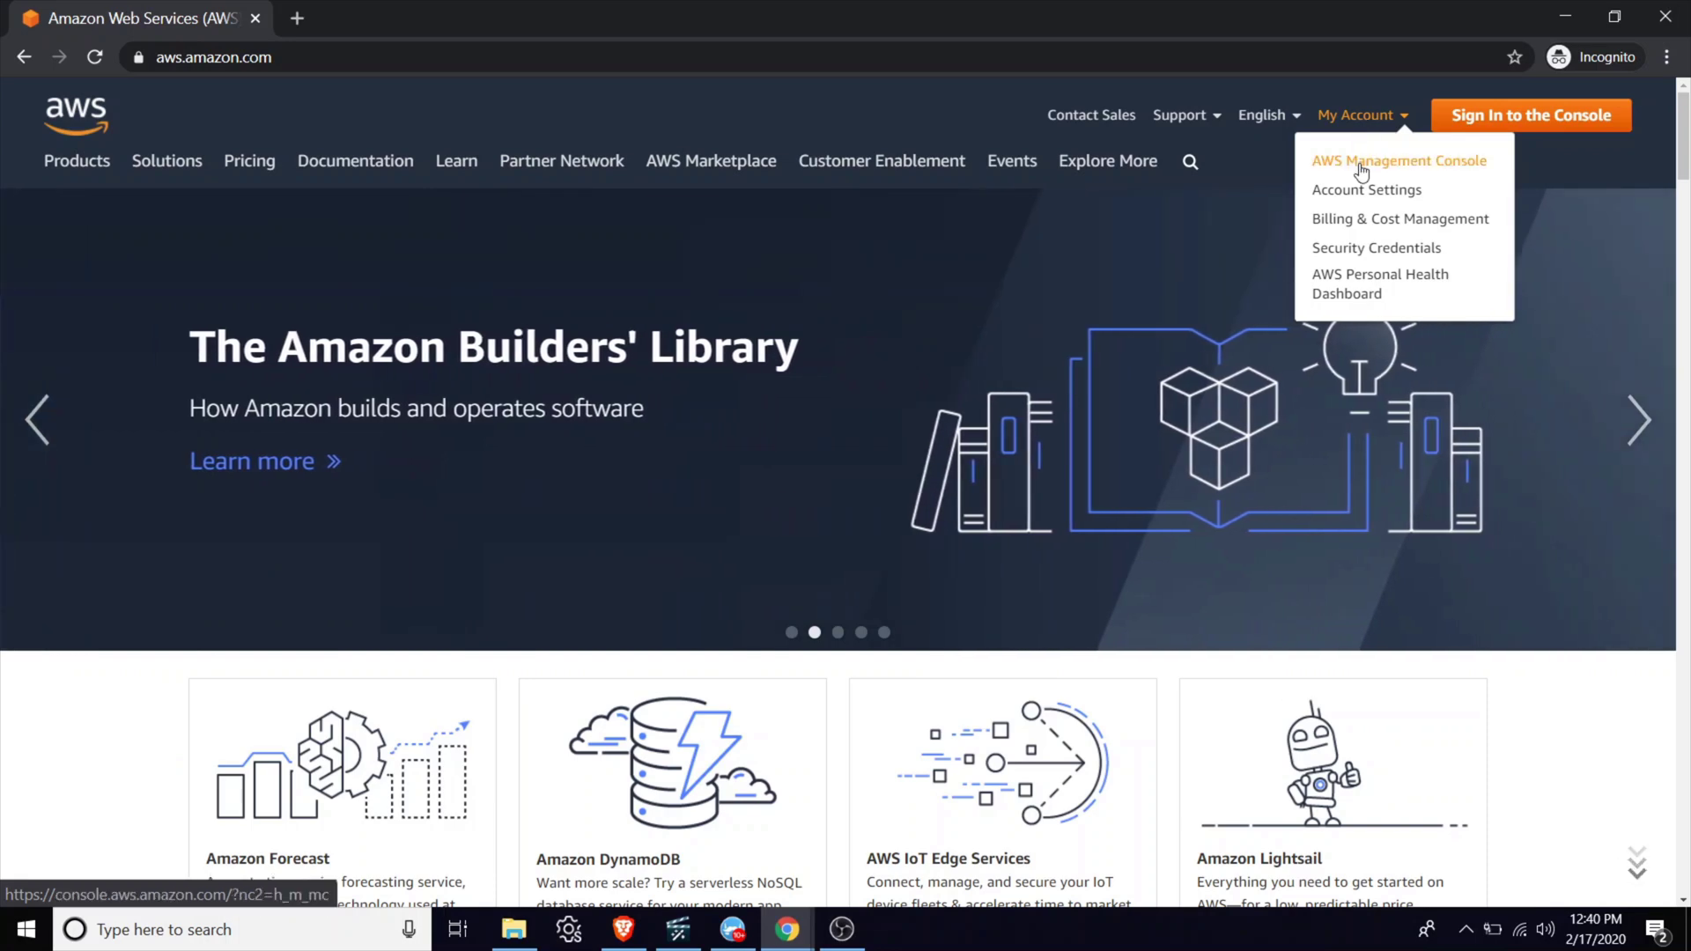
pyautogui.click(1361, 170)
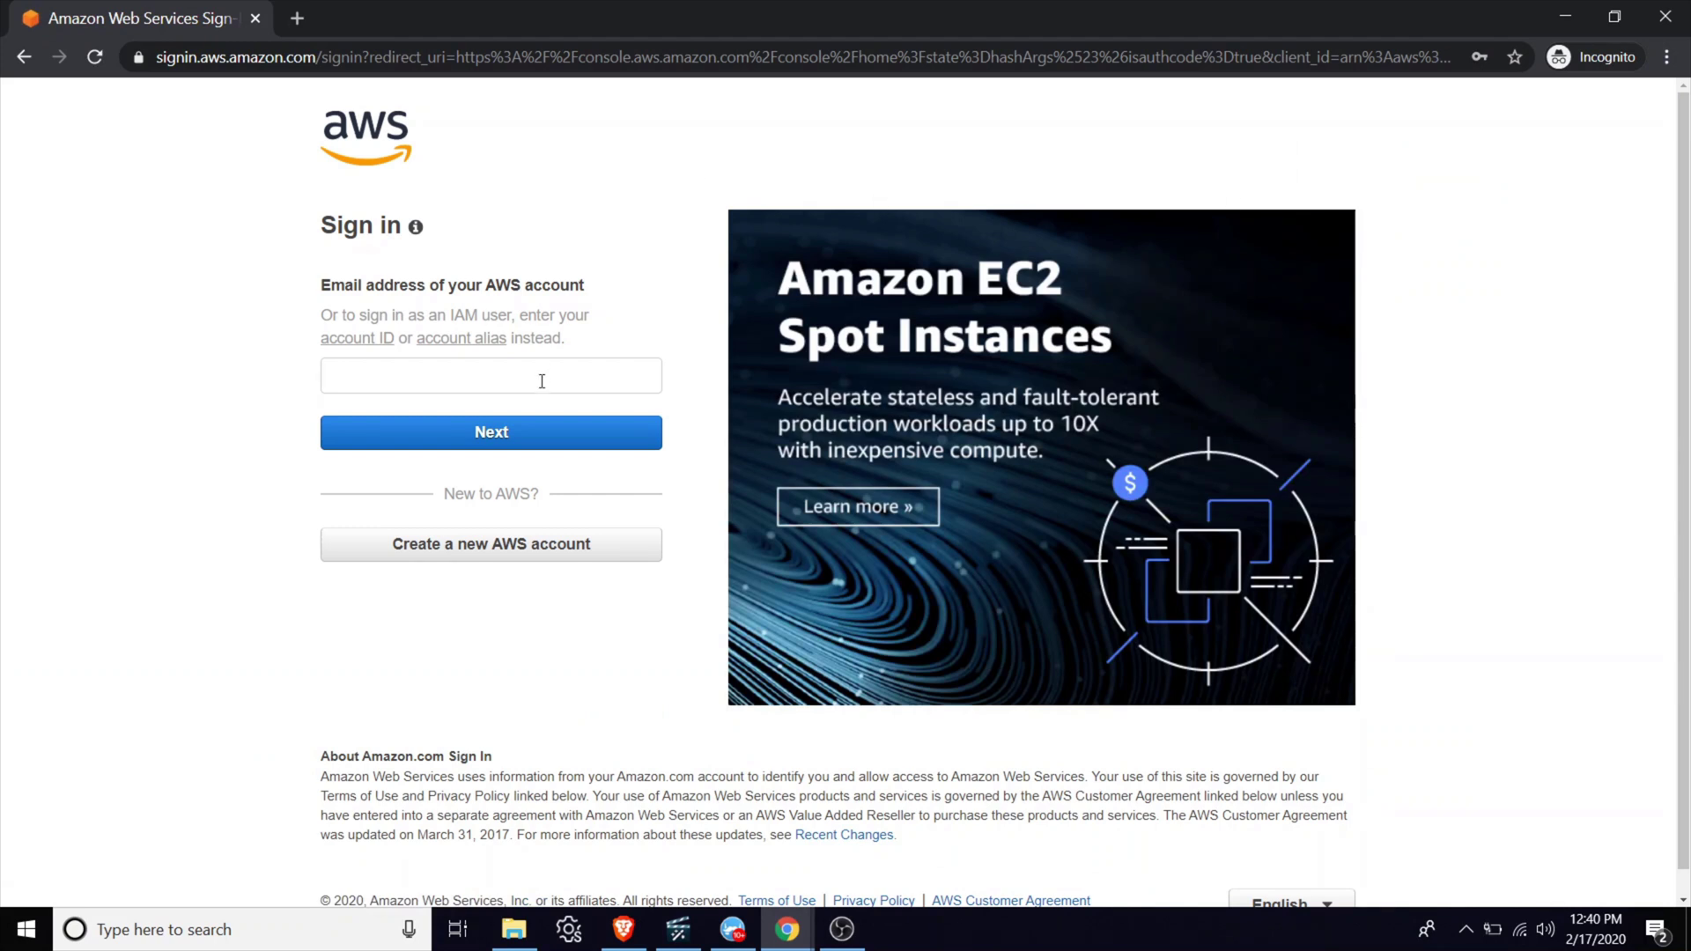
# Step: Sign in as the root user with the account e-mail address and root password
pyautogui.click(541, 380)
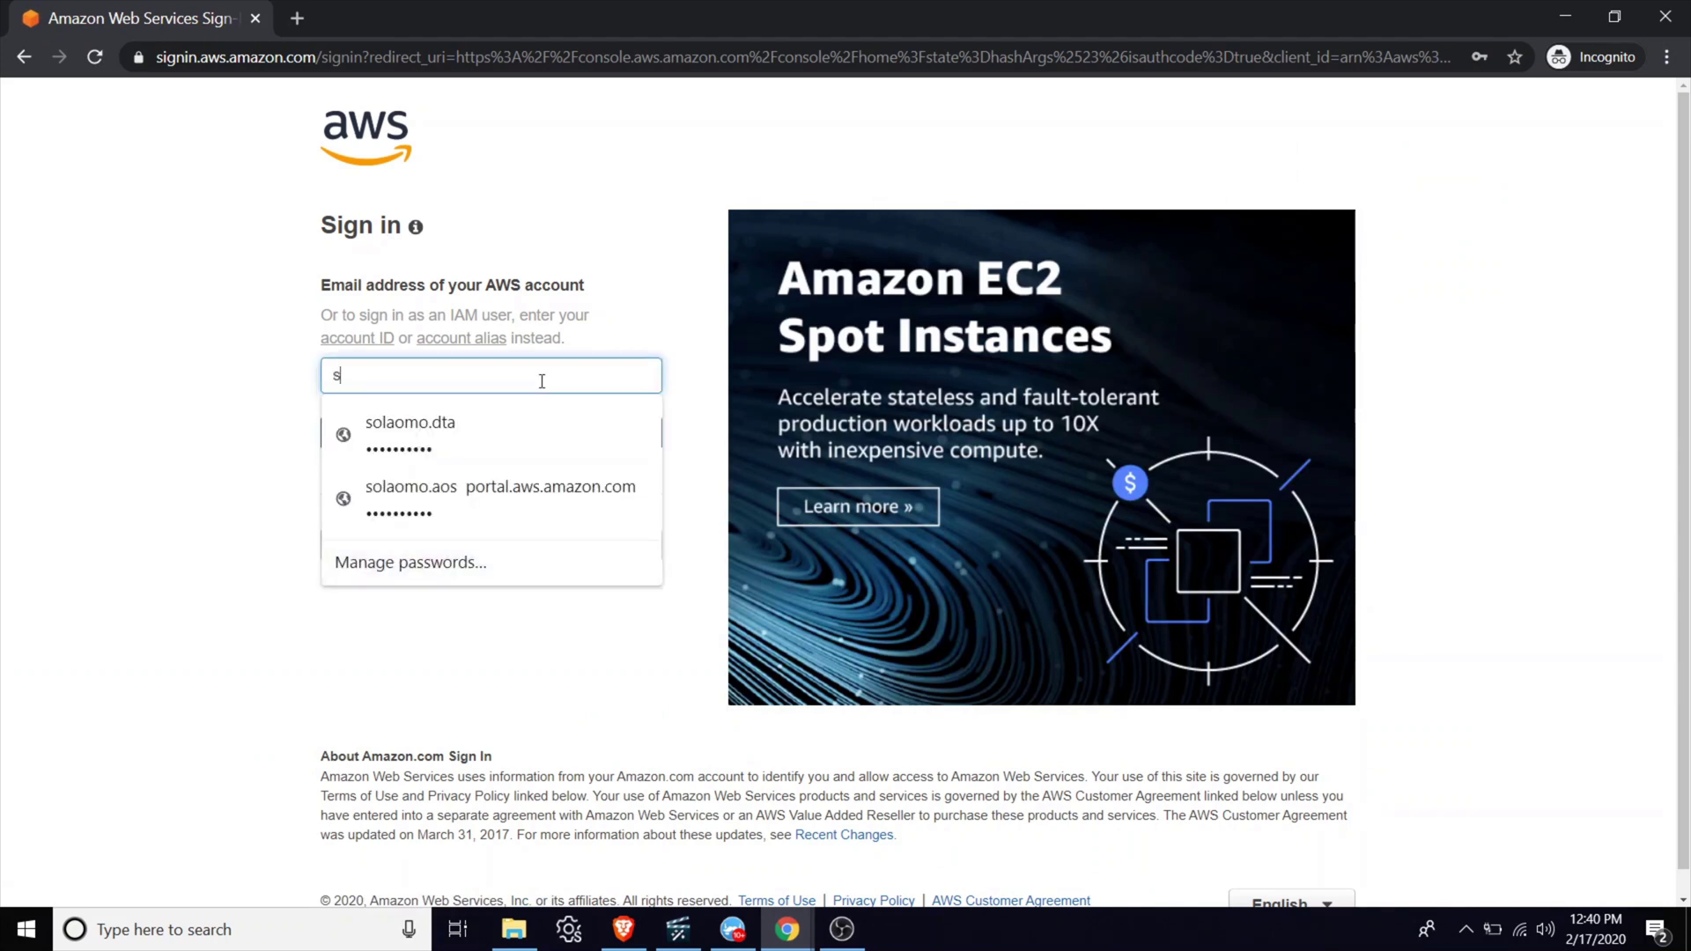
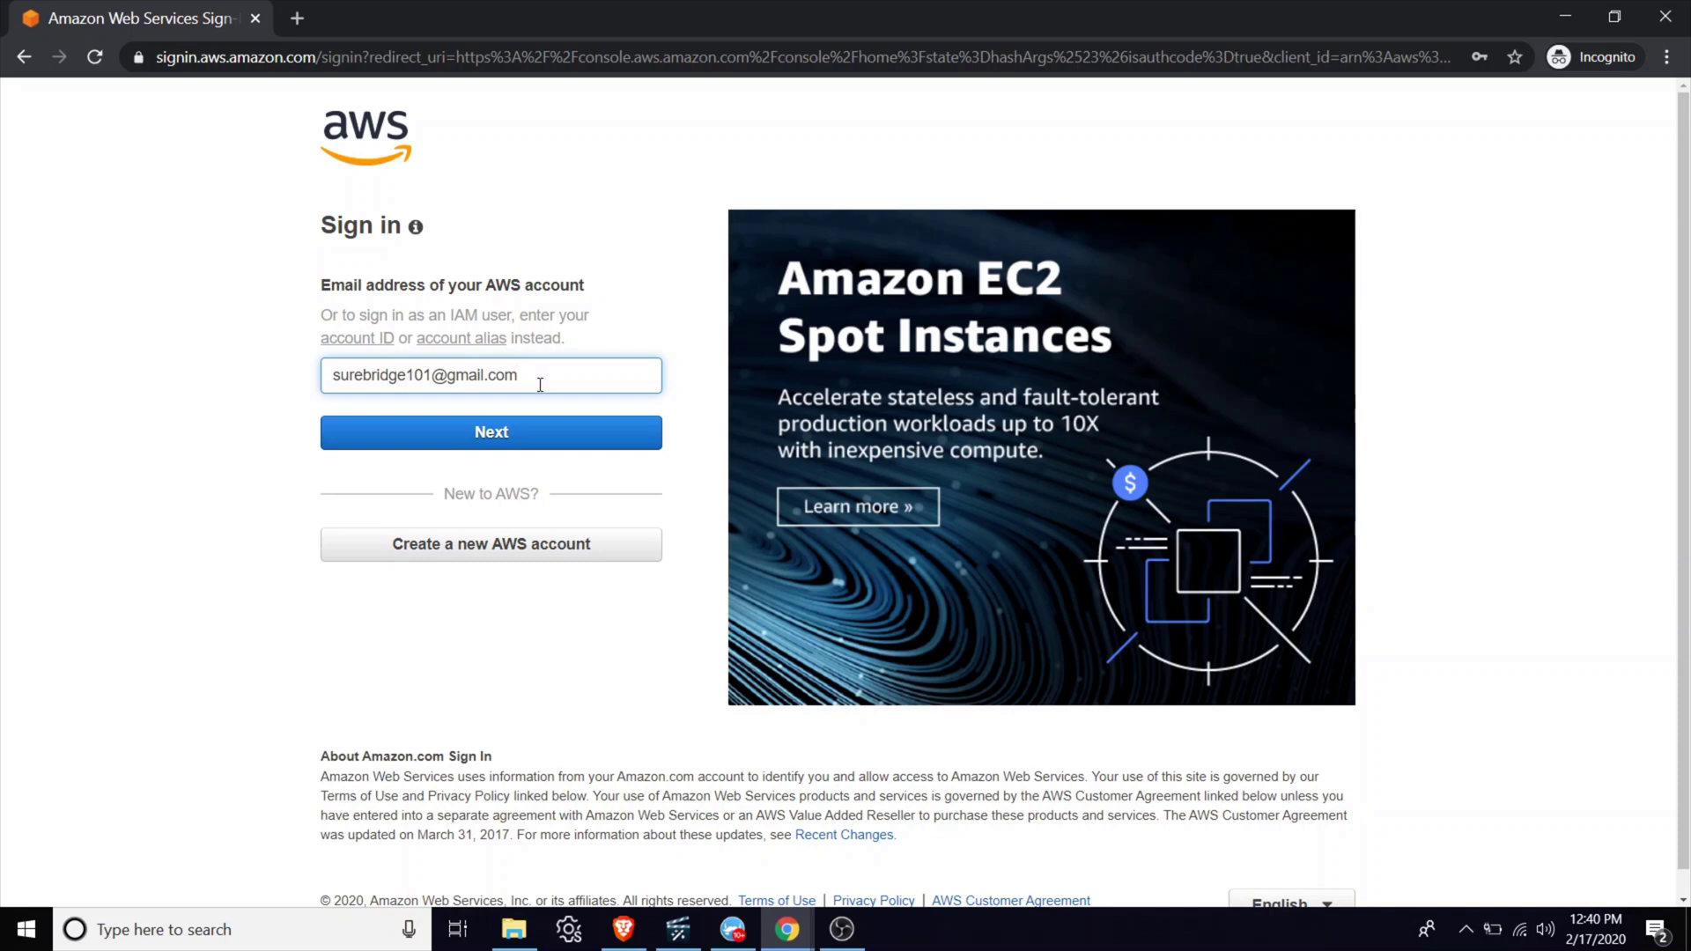
pyautogui.click(490, 431)
pyautogui.write('***')
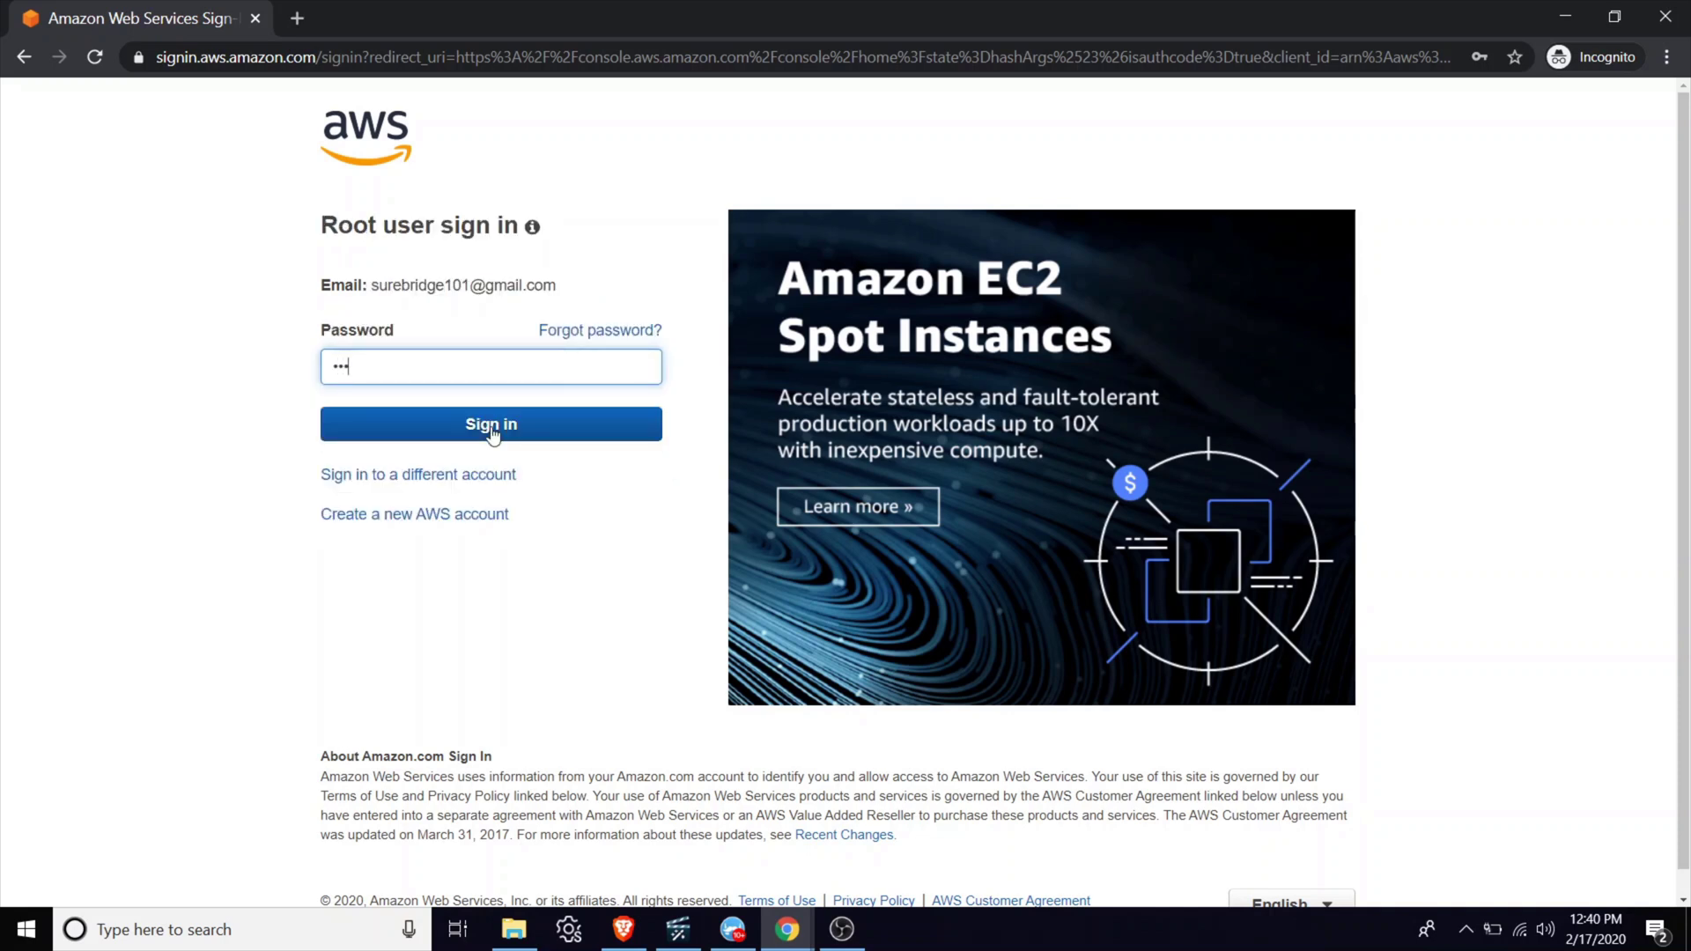
pyautogui.write('******')
pyautogui.click(492, 430)
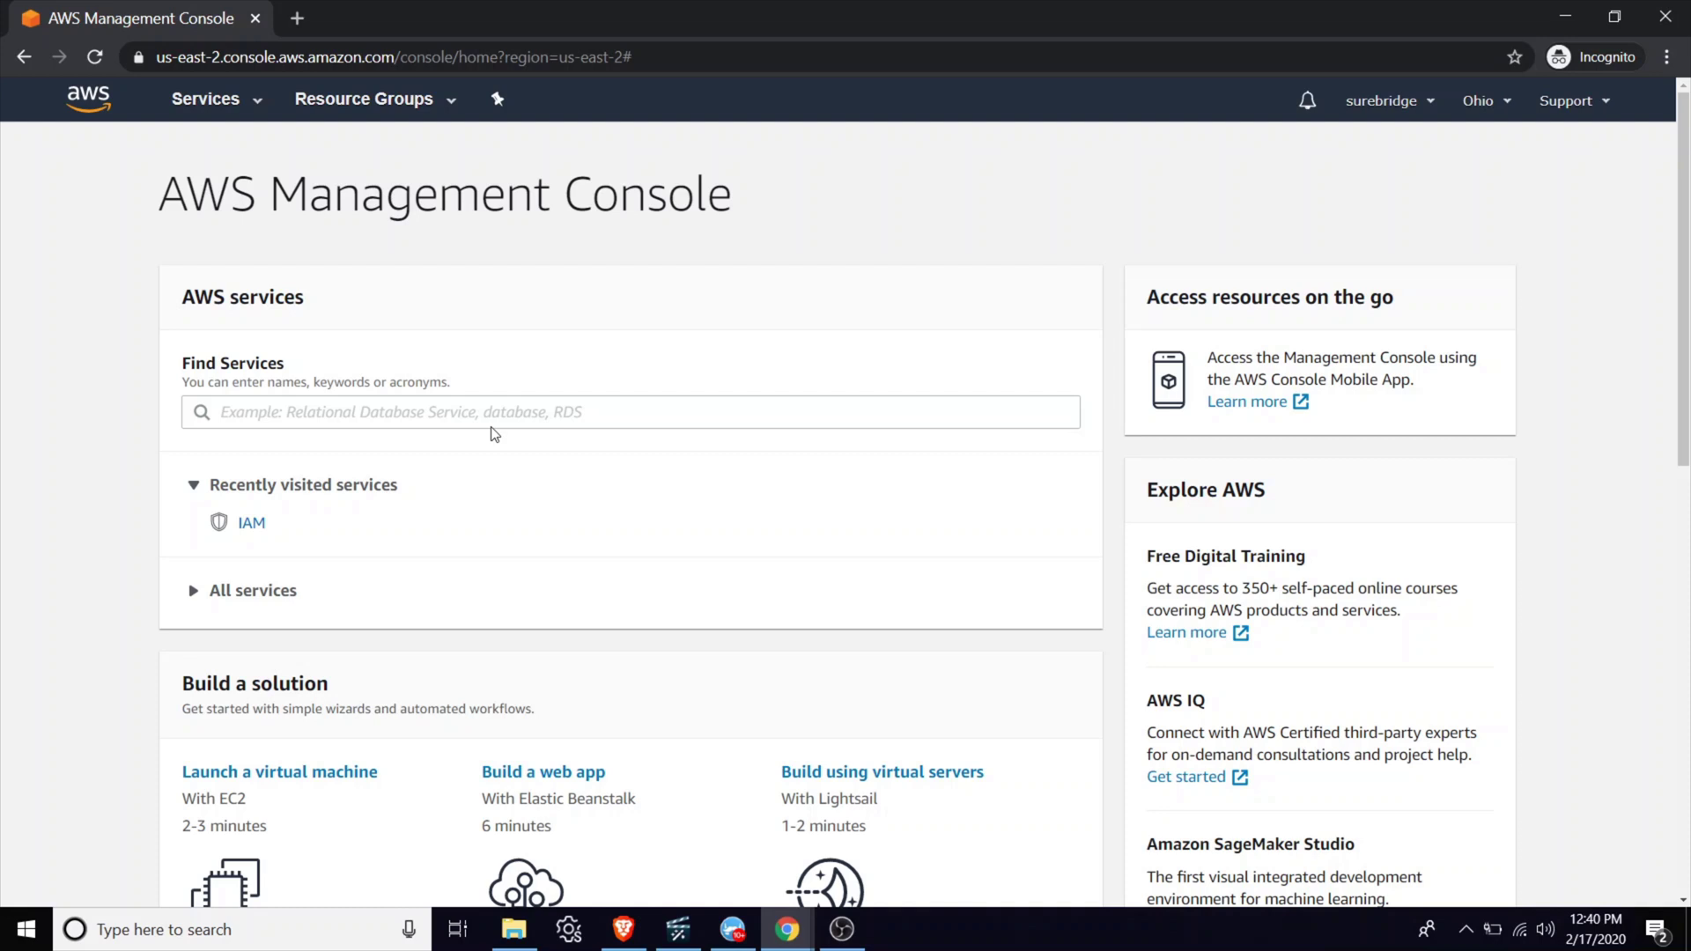
# Step: Search the console services for 'iam' and open the IAM dashboard
pyautogui.click(399, 420)
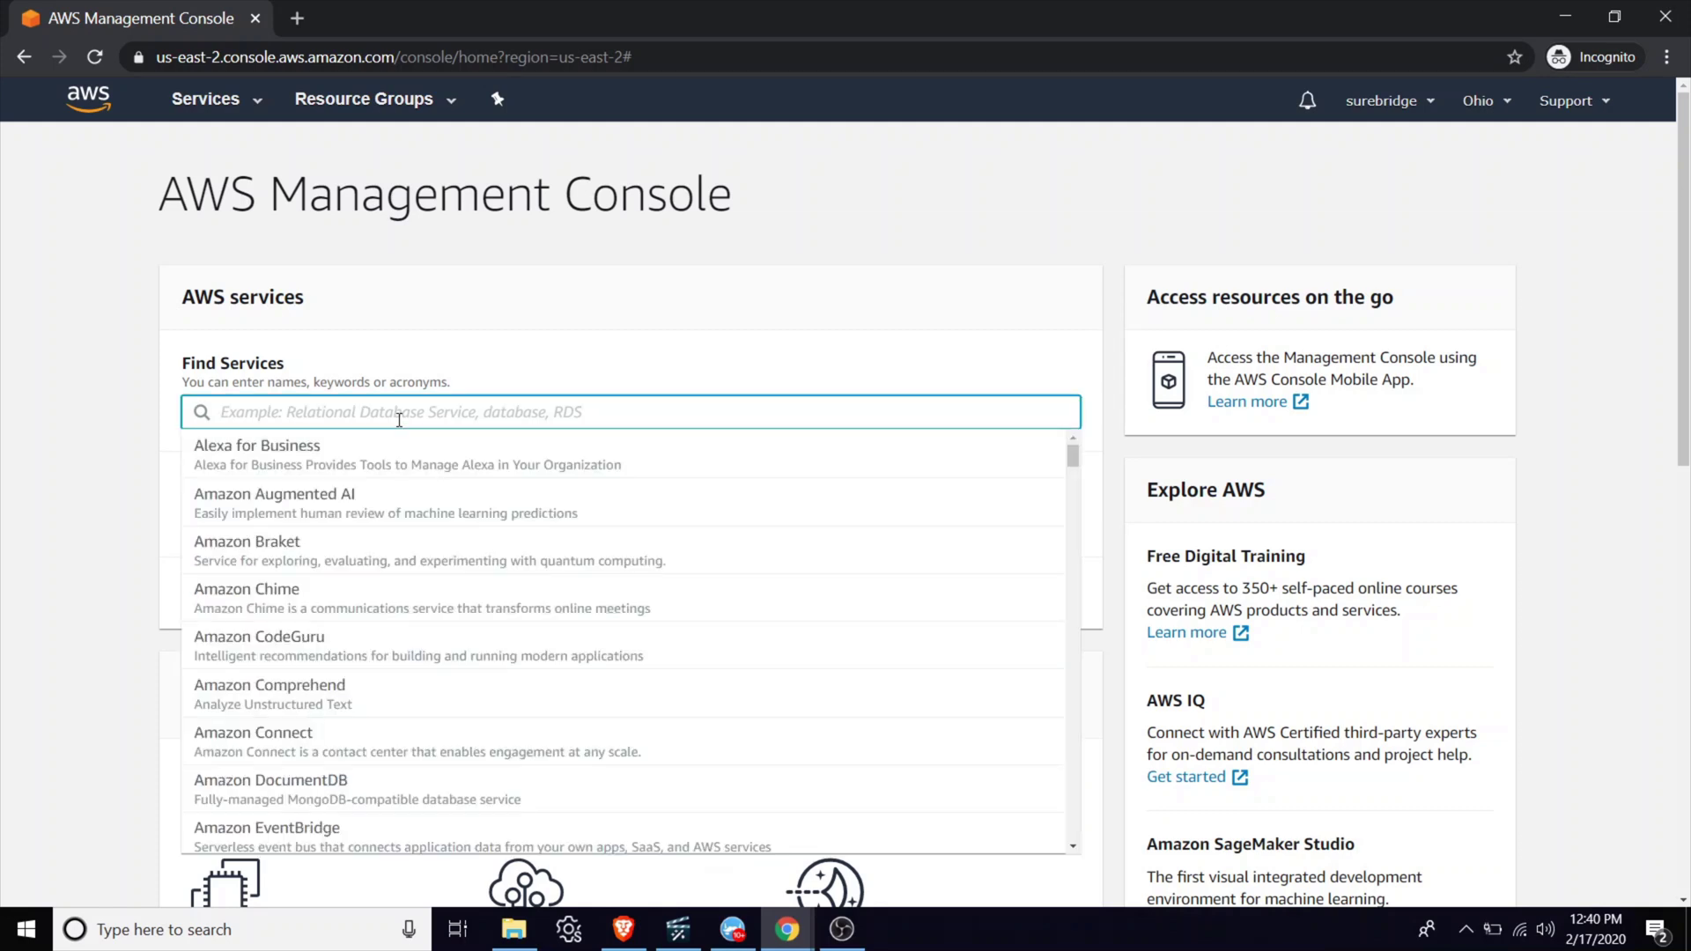
pyautogui.write('iam')
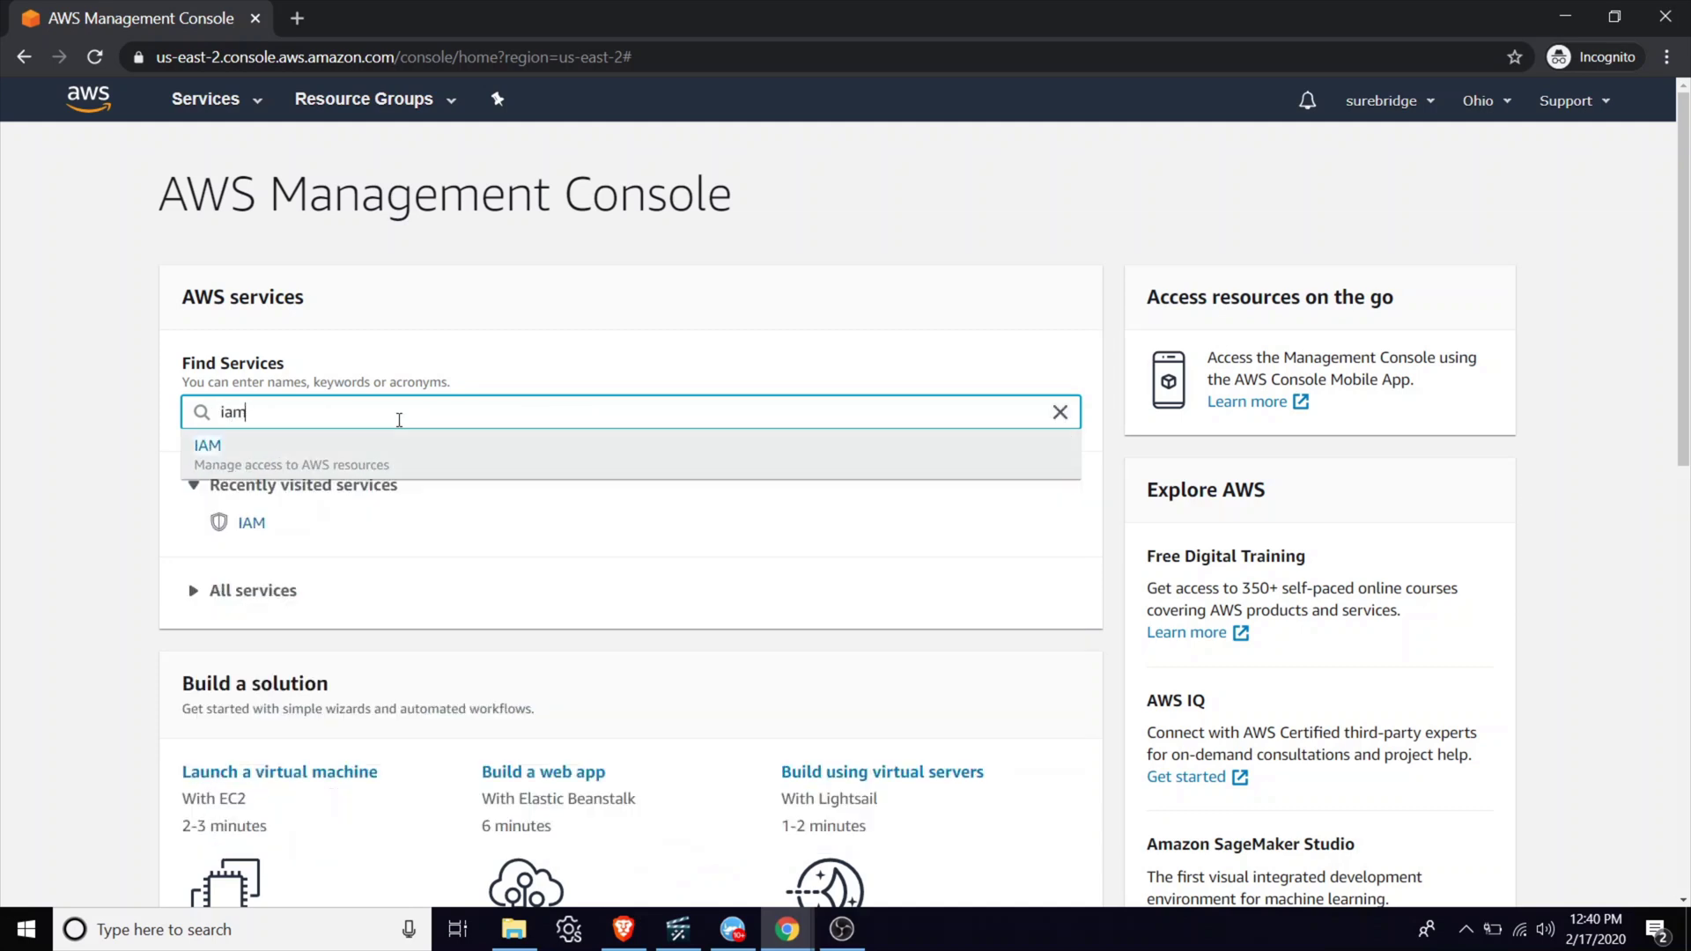
pyautogui.click(220, 455)
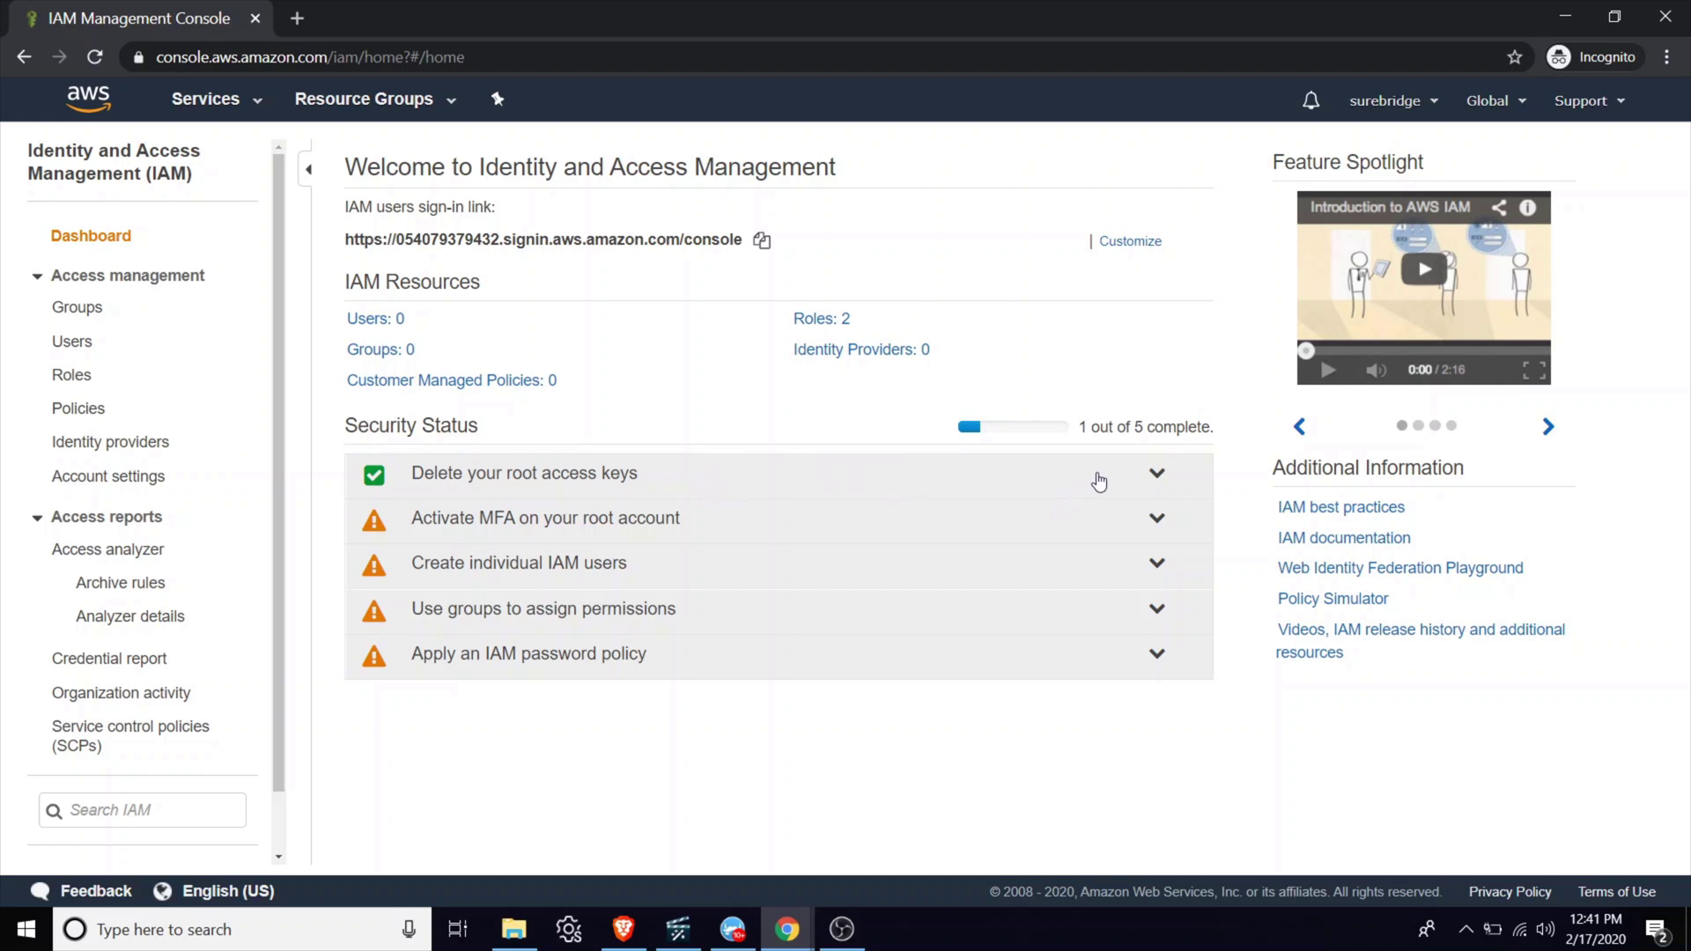
# Step: Review the root access keys and root MFA items, then go to Manage MFA
pyautogui.click(1157, 475)
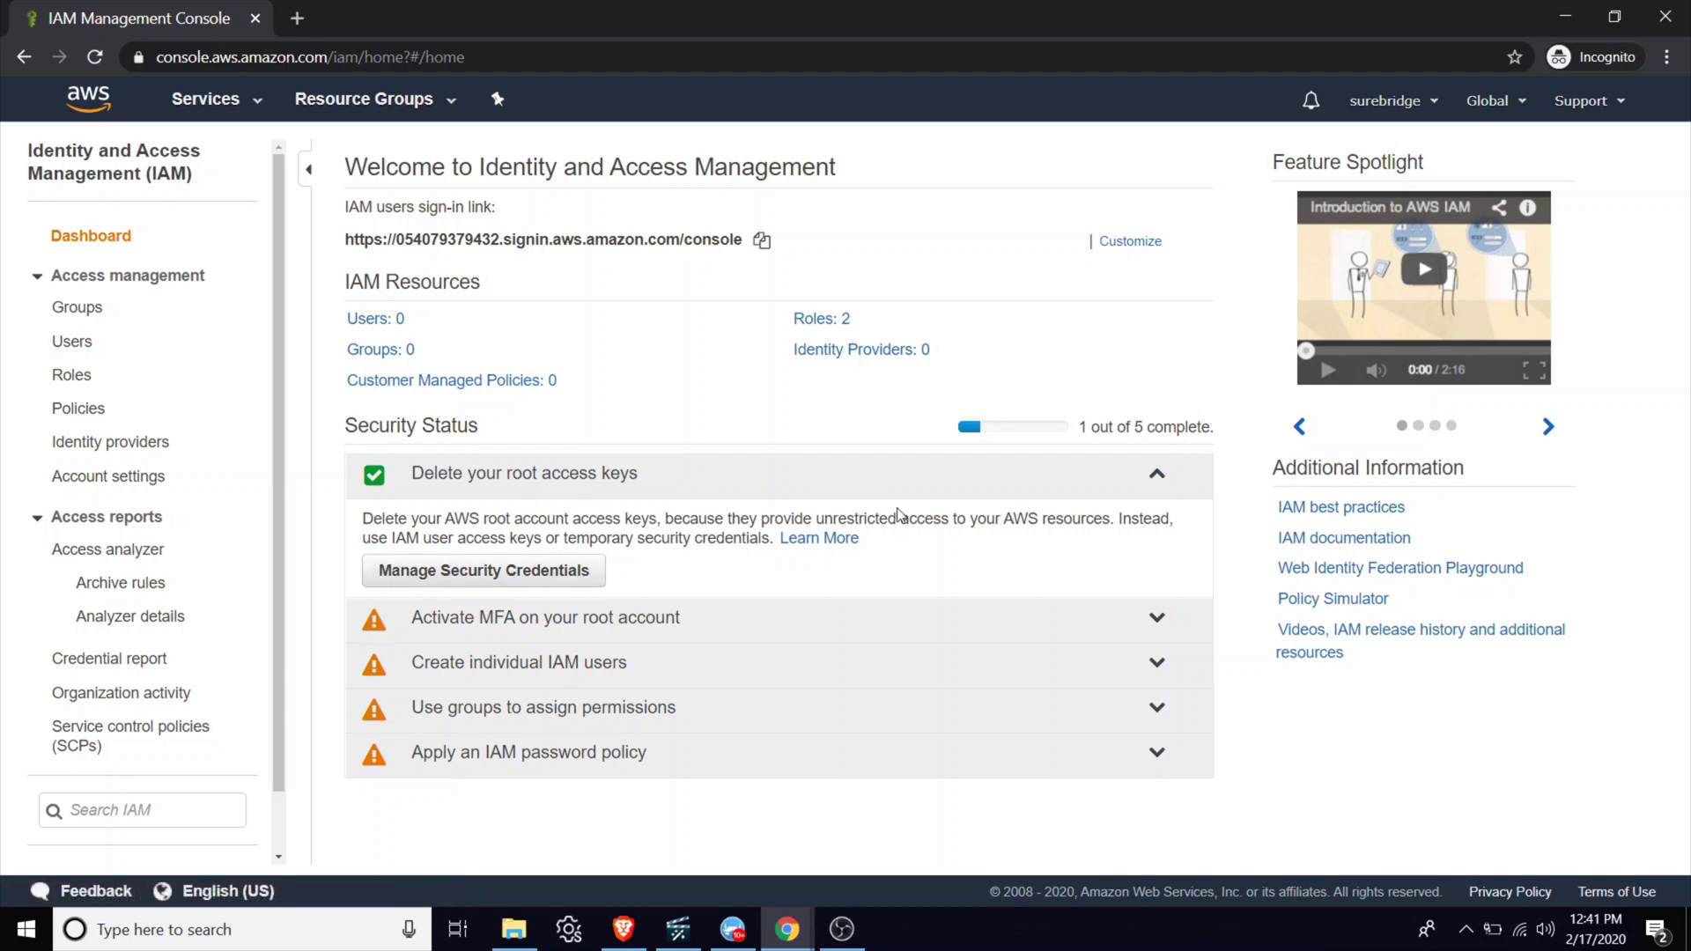
pyautogui.click(1157, 476)
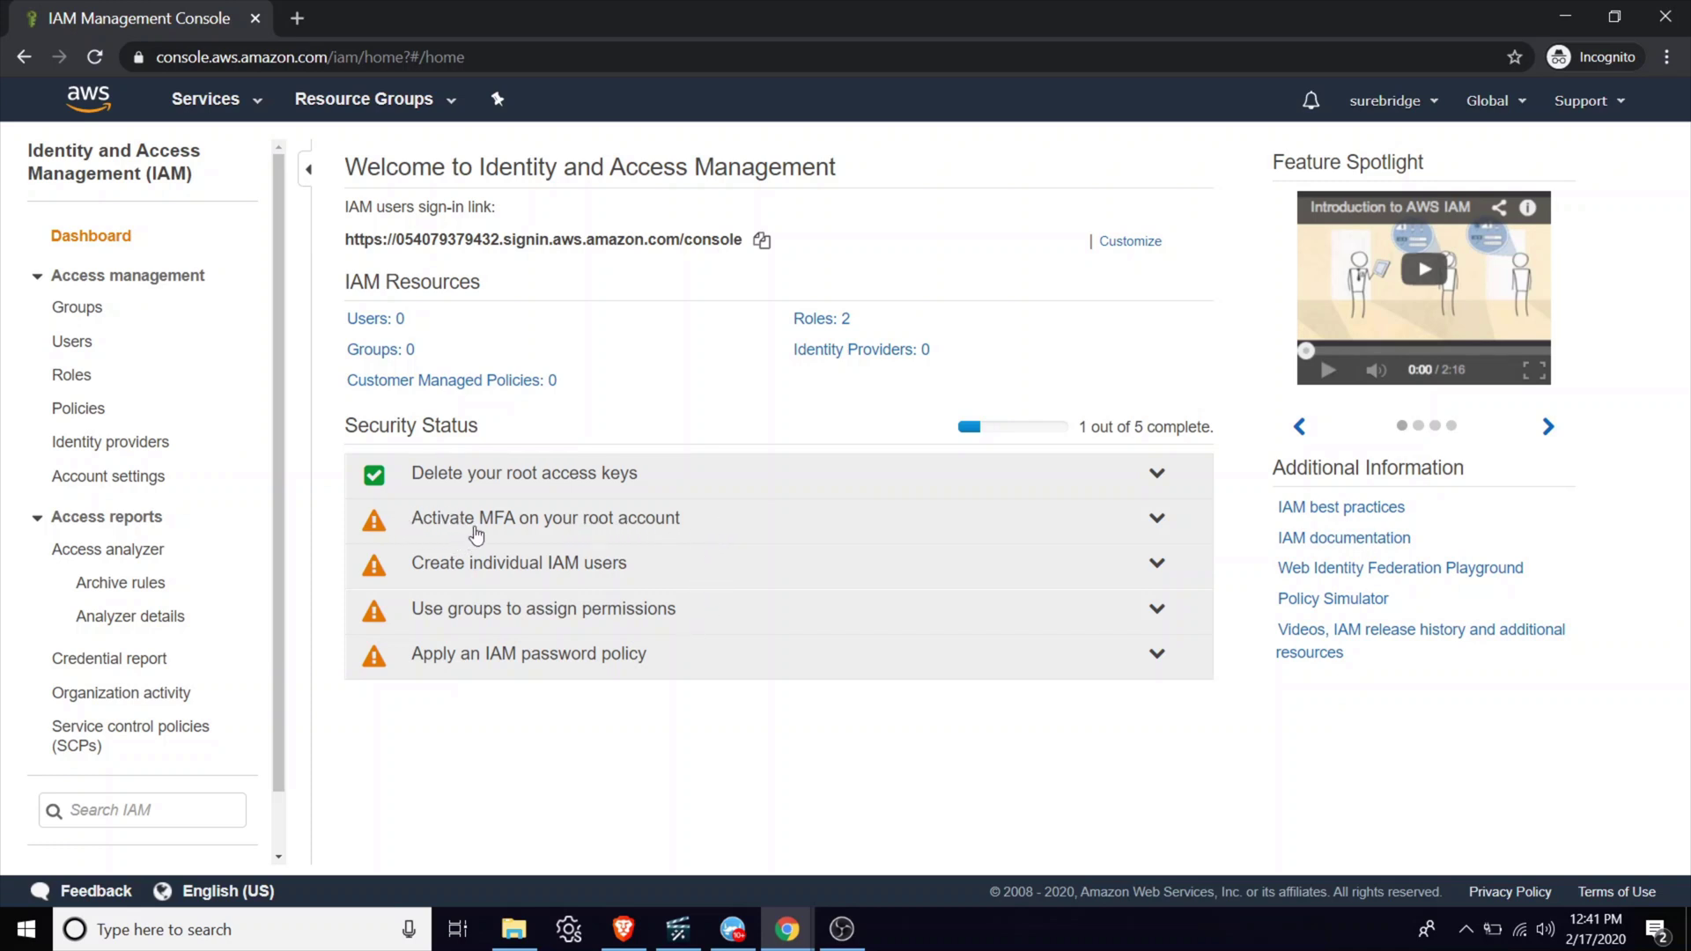
pyautogui.click(561, 527)
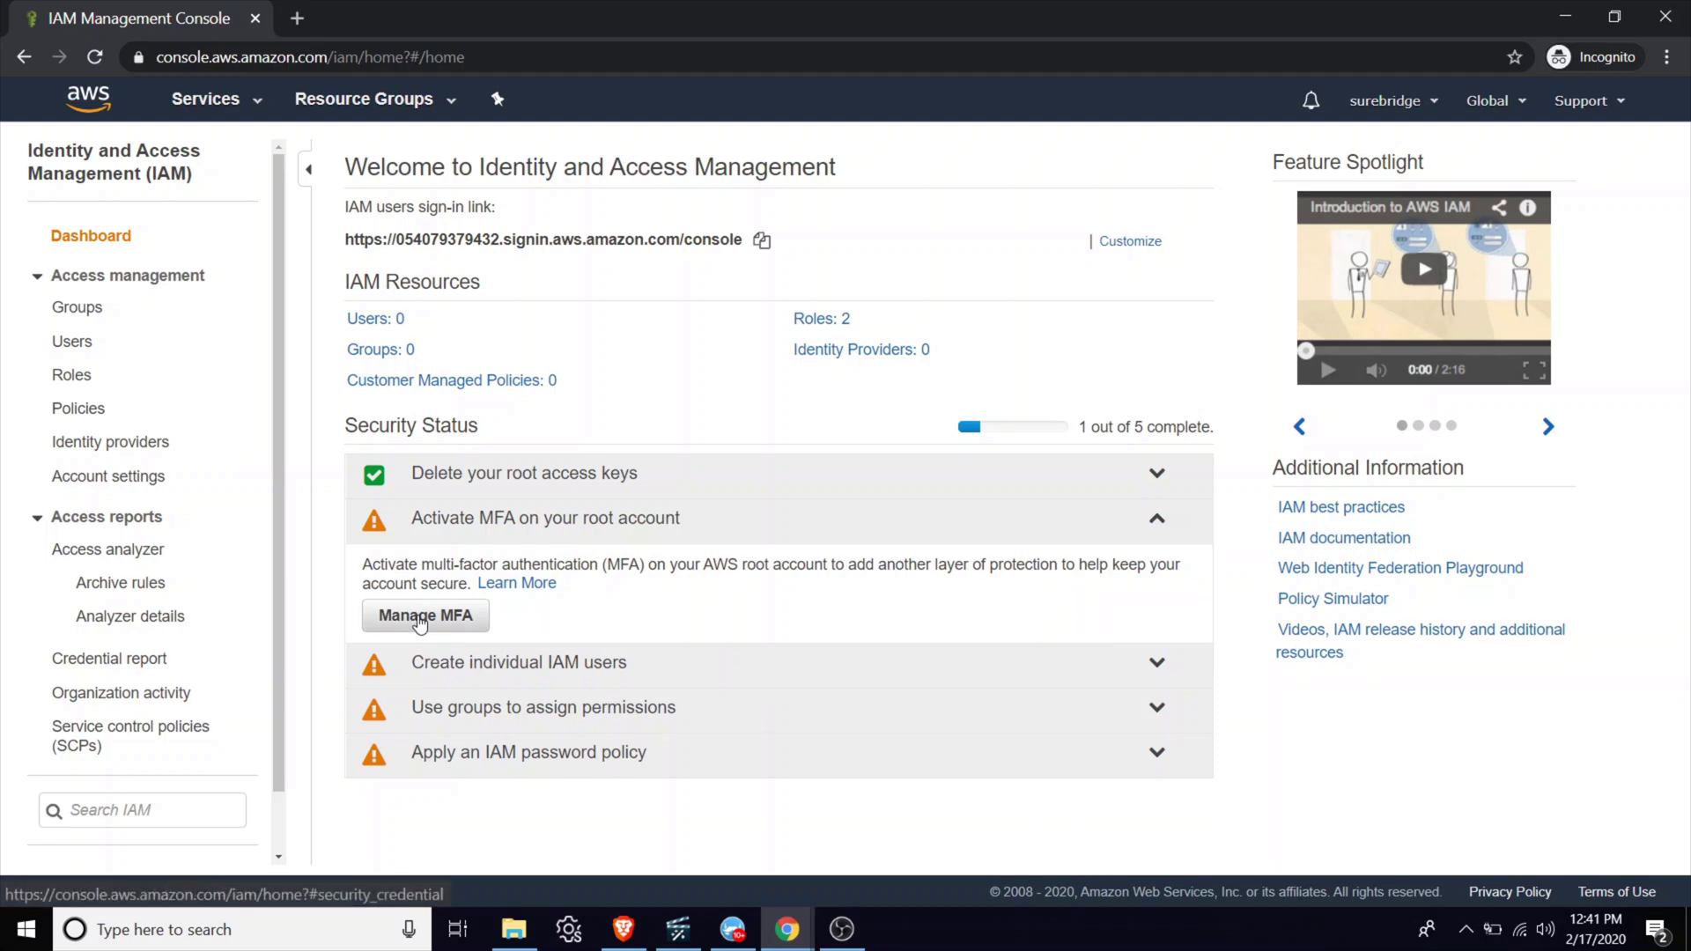
pyautogui.click(426, 615)
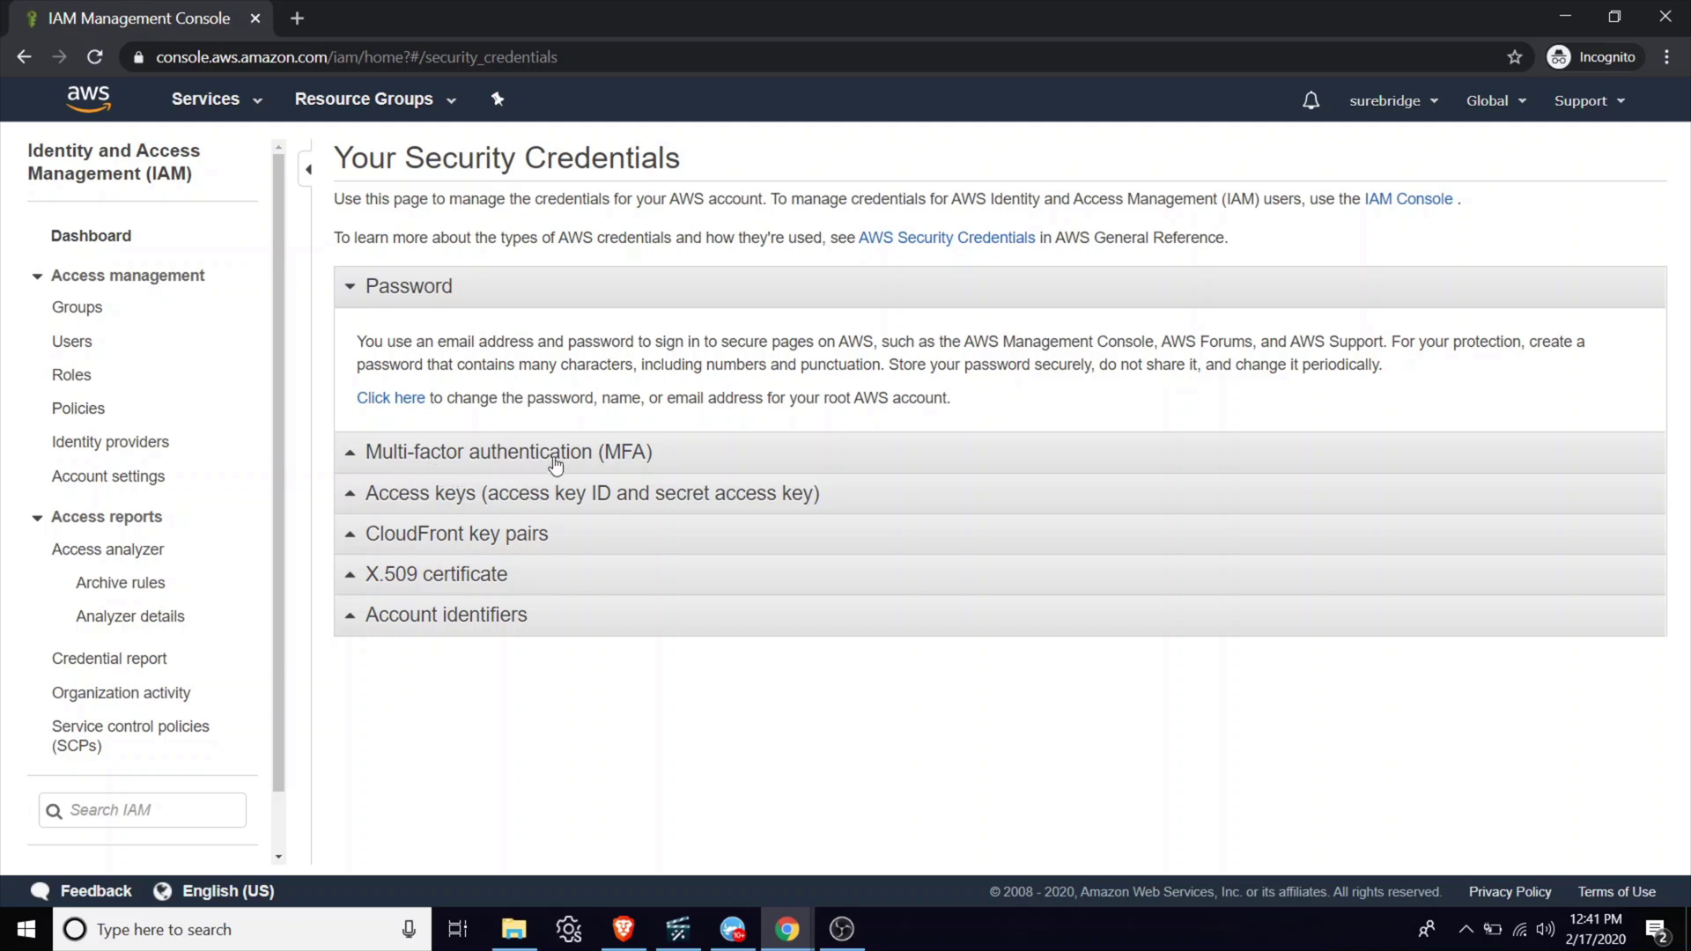
# Step: Start activating MFA for the root account using a Virtual MFA device
pyautogui.click(609, 453)
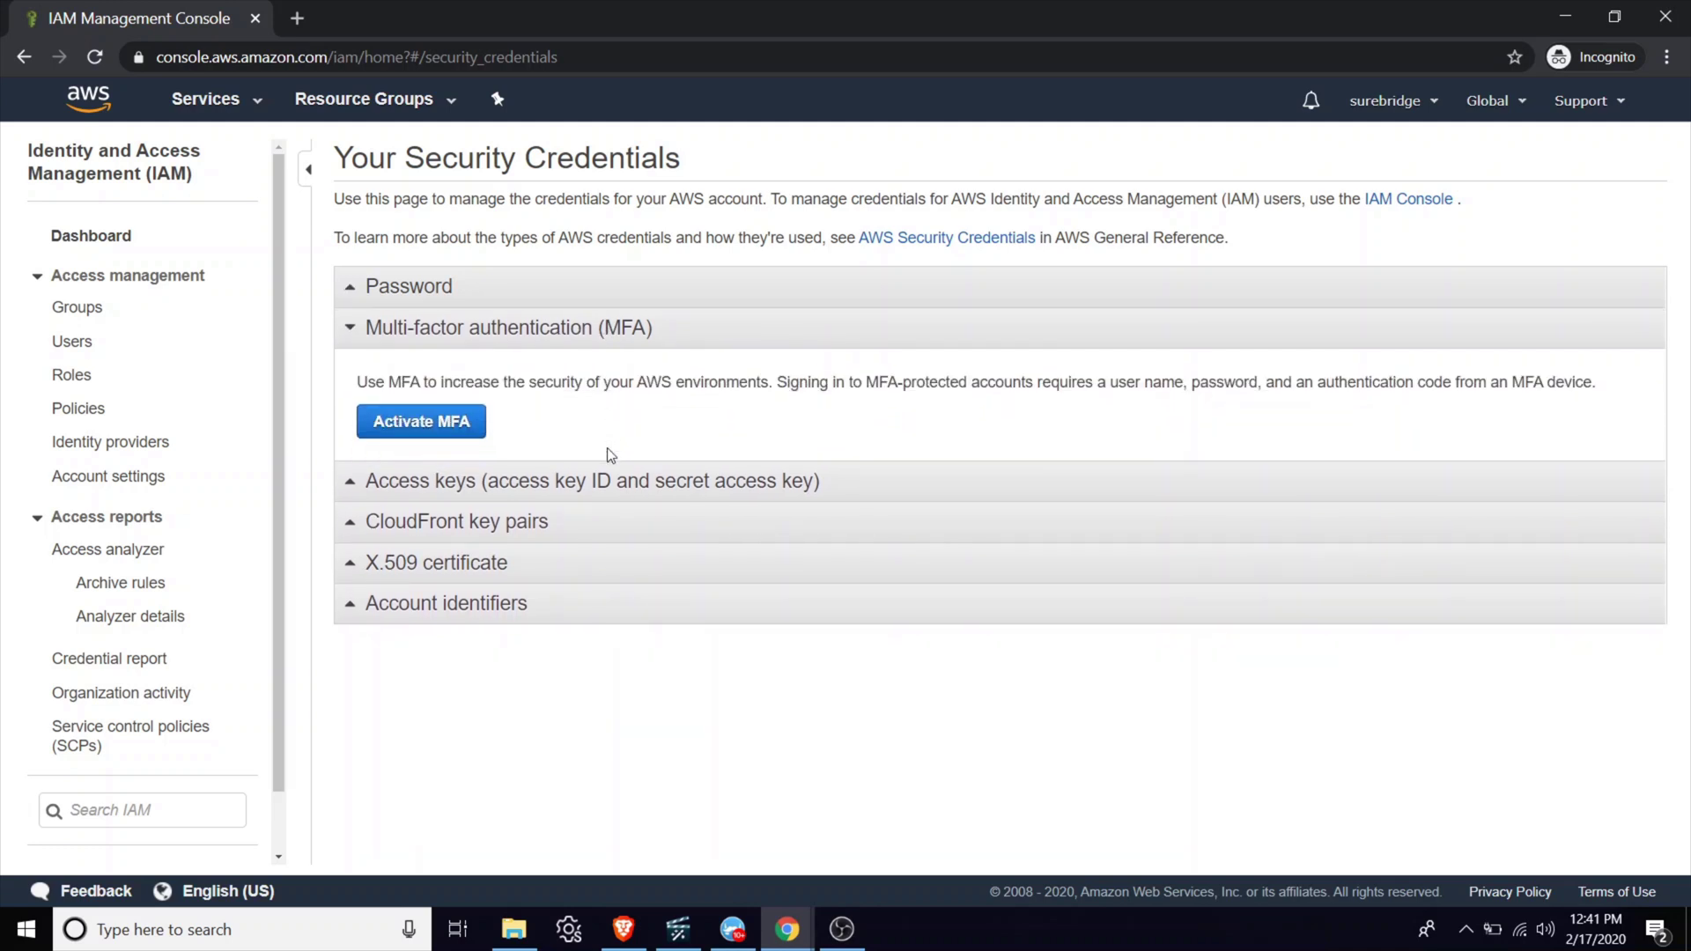
pyautogui.click(430, 426)
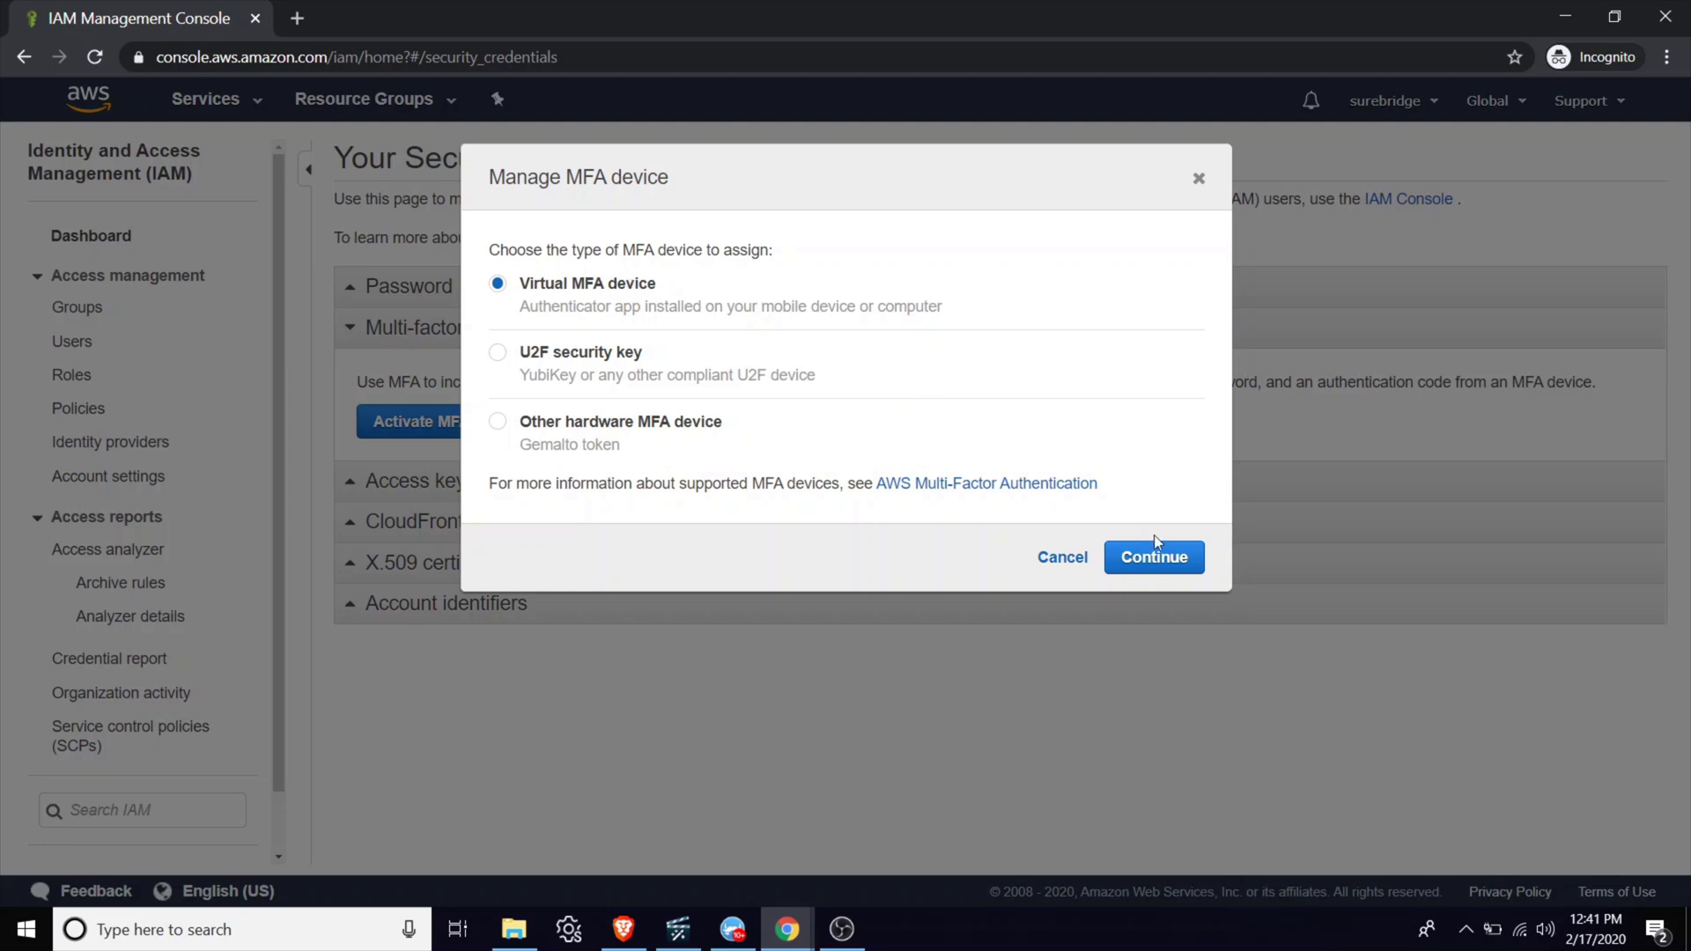
pyautogui.click(1156, 557)
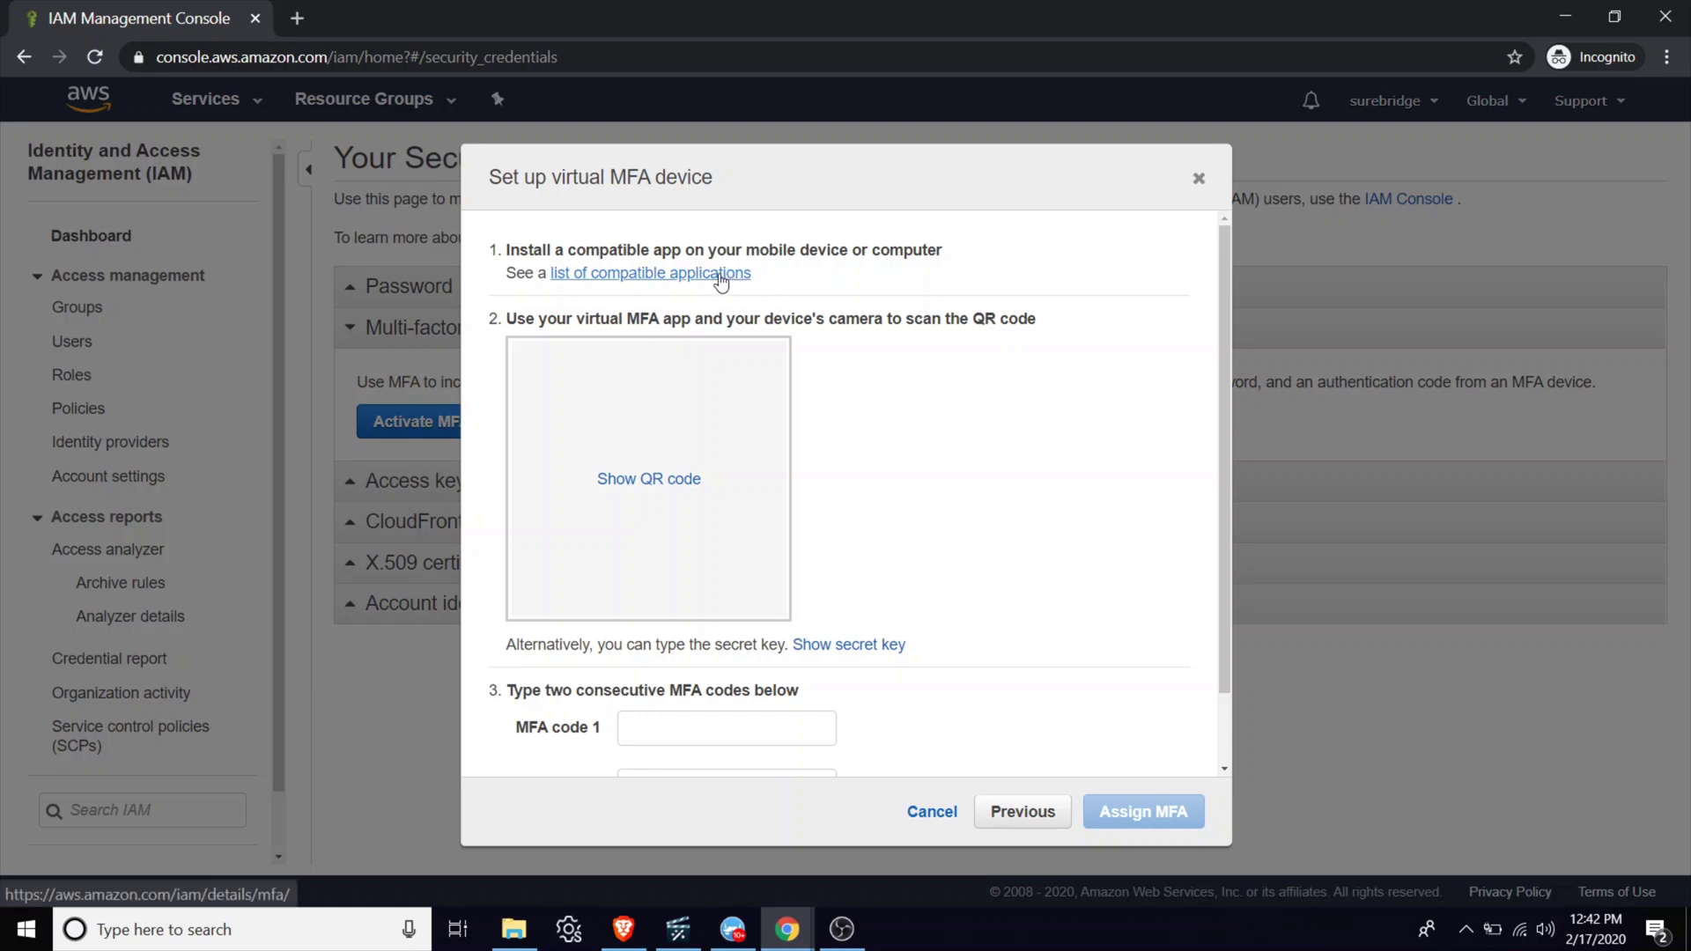
# Step: Open the compatible MFA applications list in a new tab, find Authy, and return to the console
pyautogui.click(721, 276)
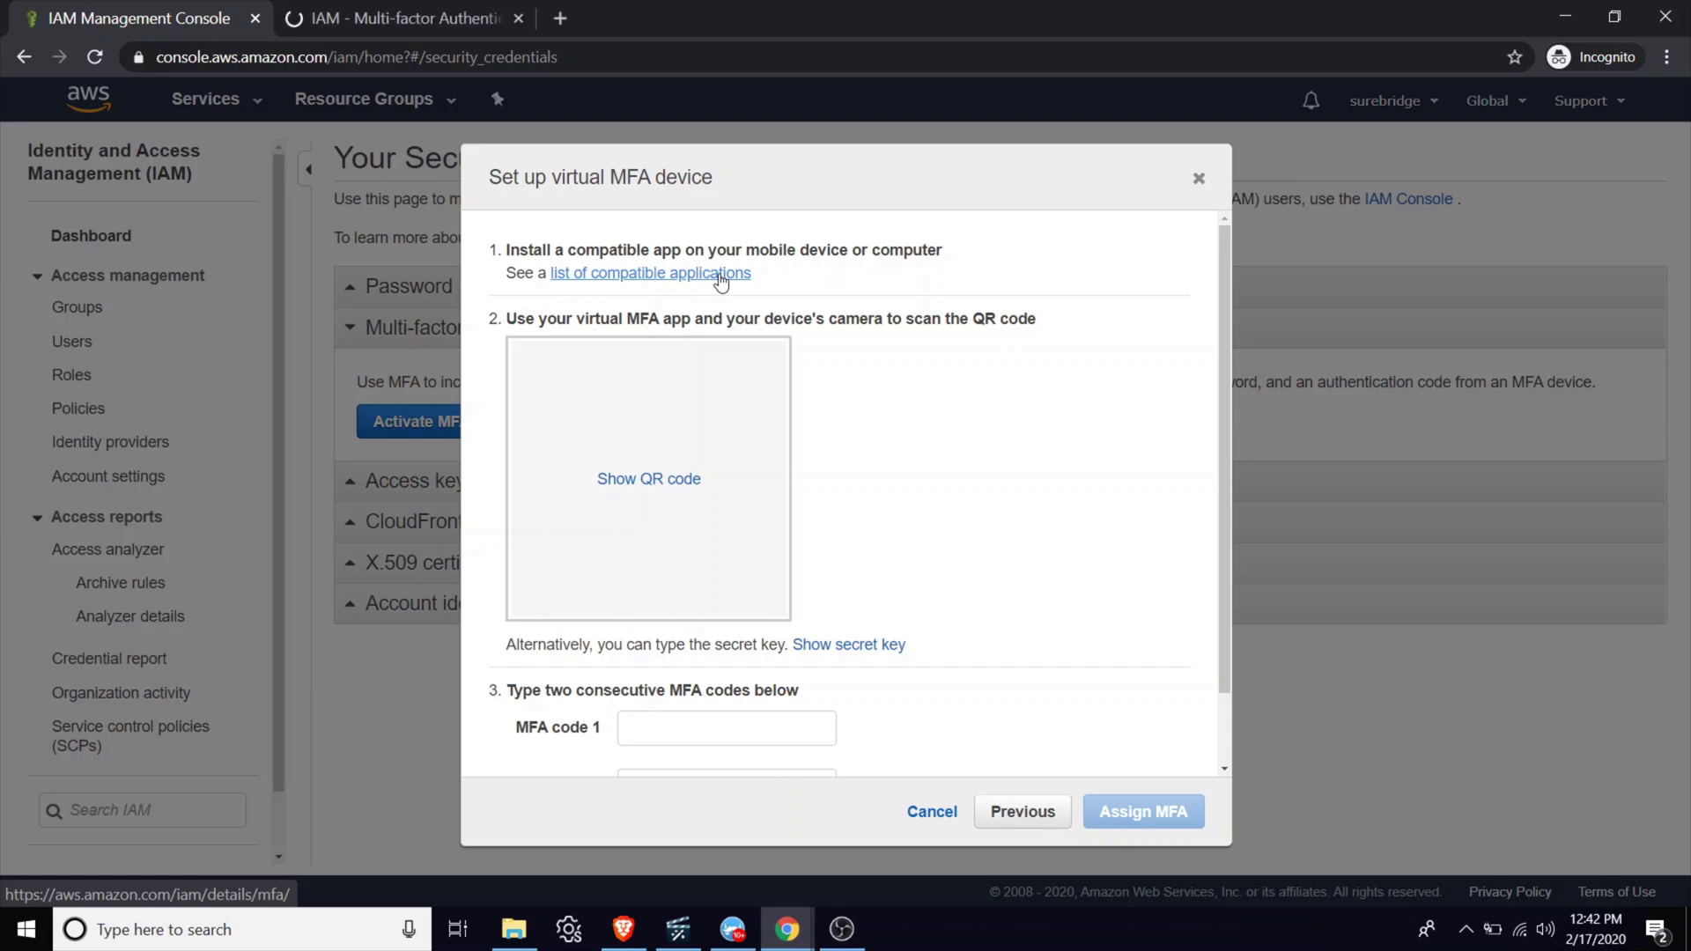
pyautogui.click(449, 14)
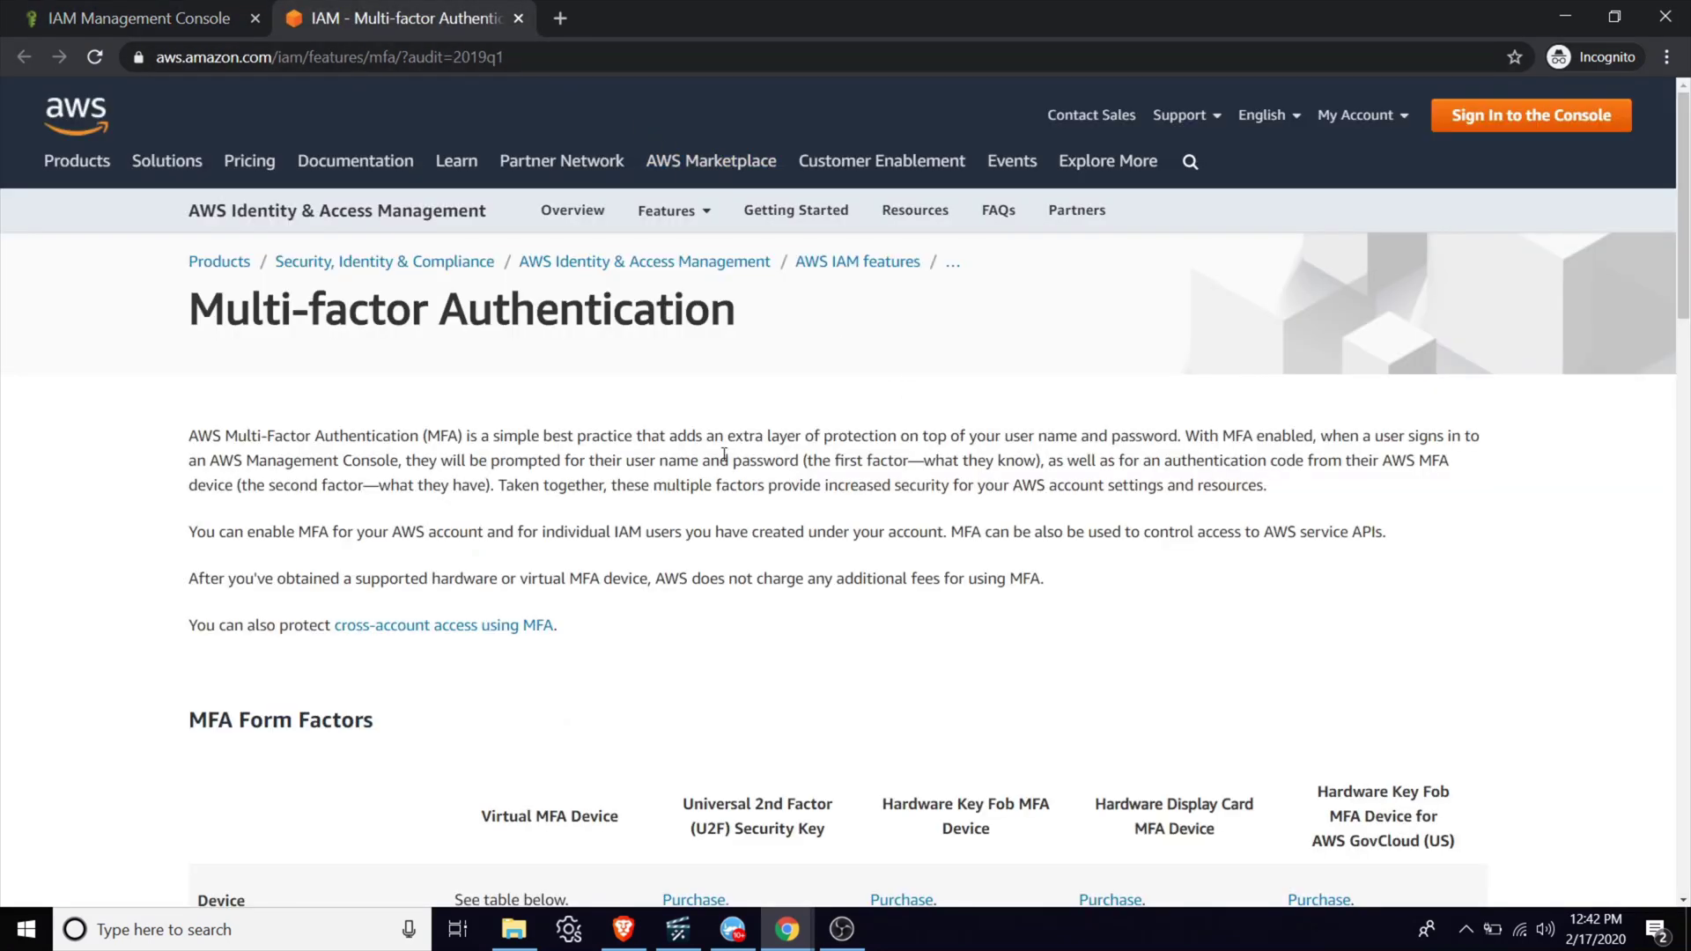
pyautogui.scroll(-5, 720, 457)
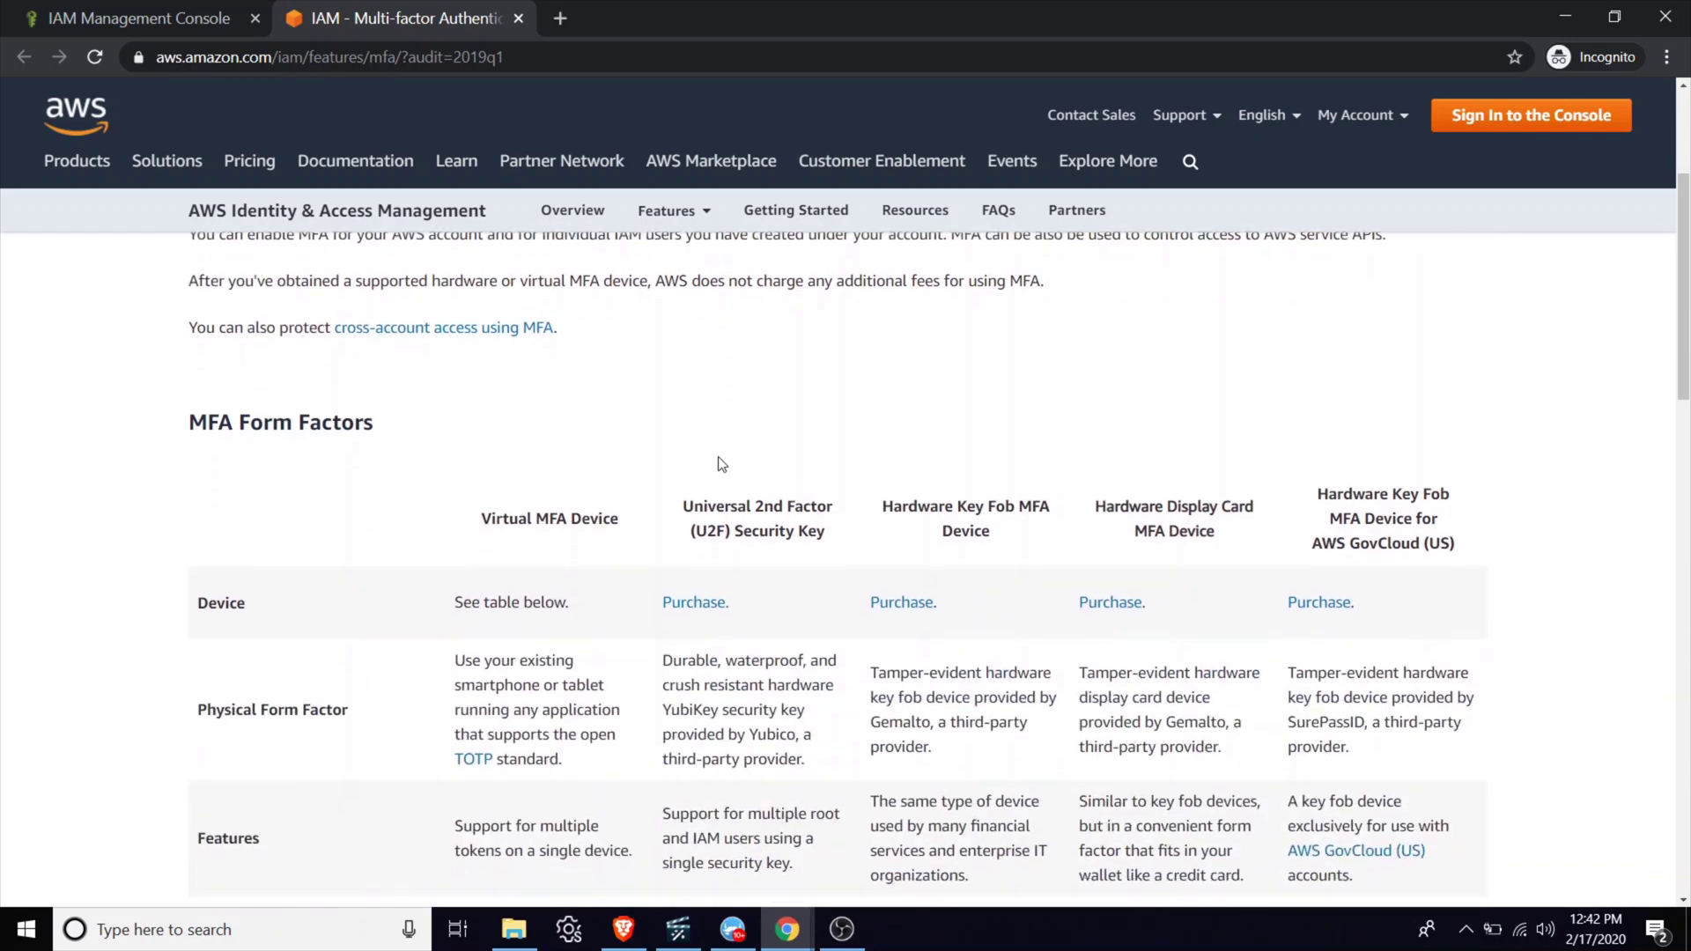
pyautogui.scroll(-5, 719, 460)
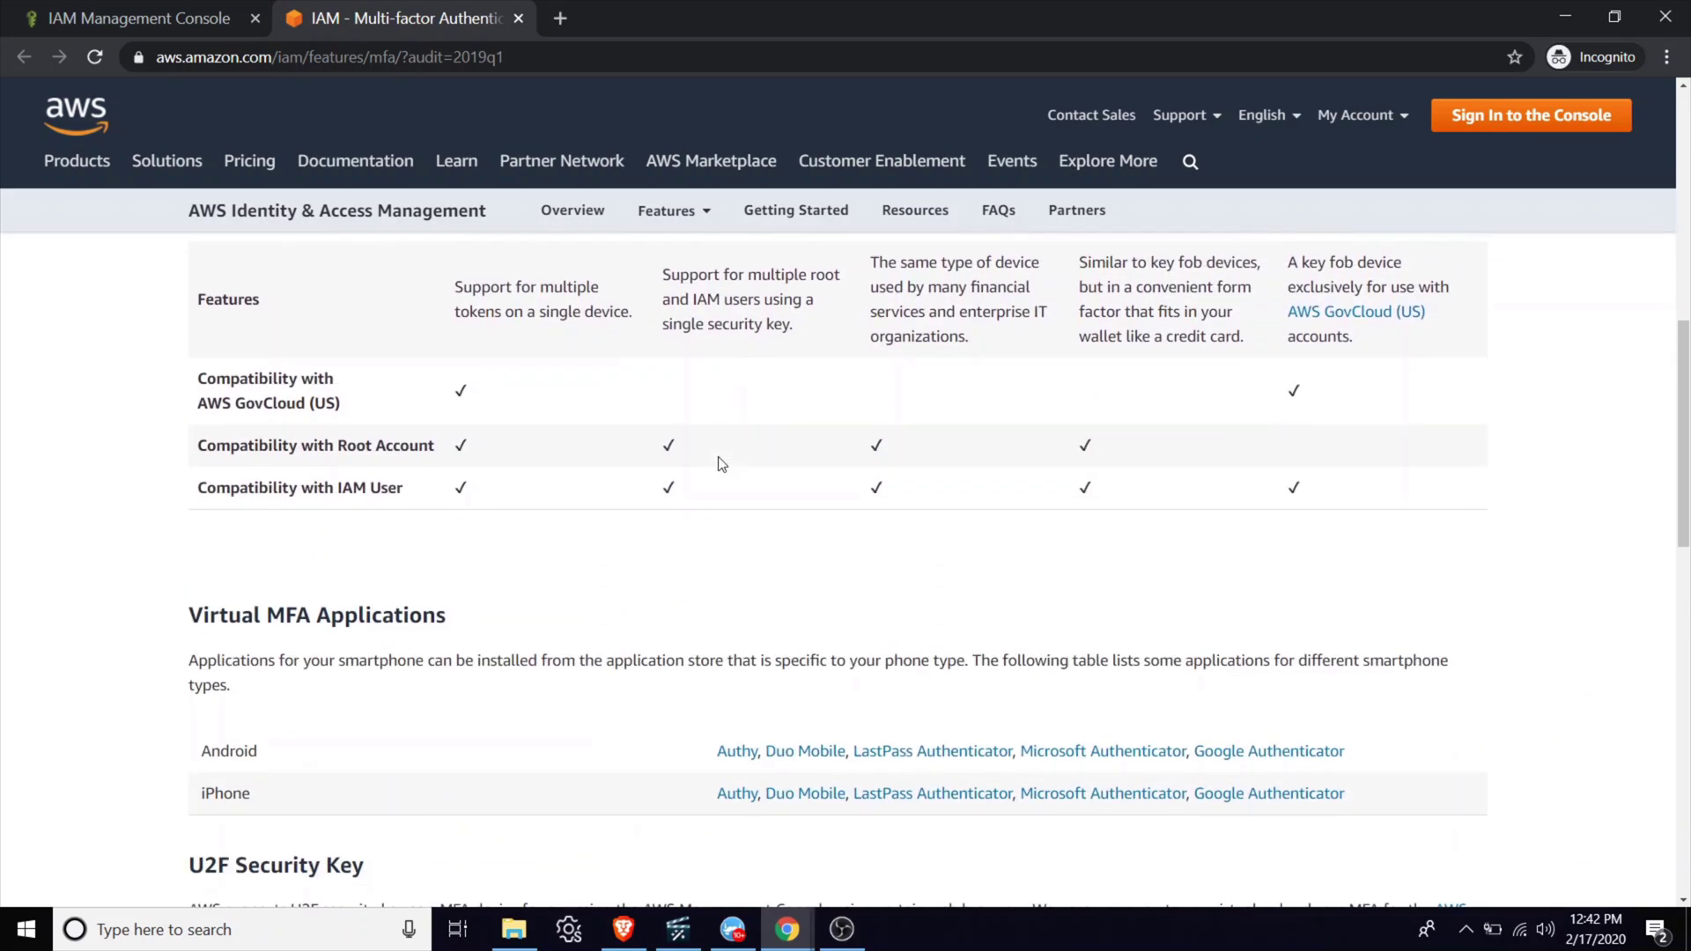
pyautogui.scroll(-1, 720, 464)
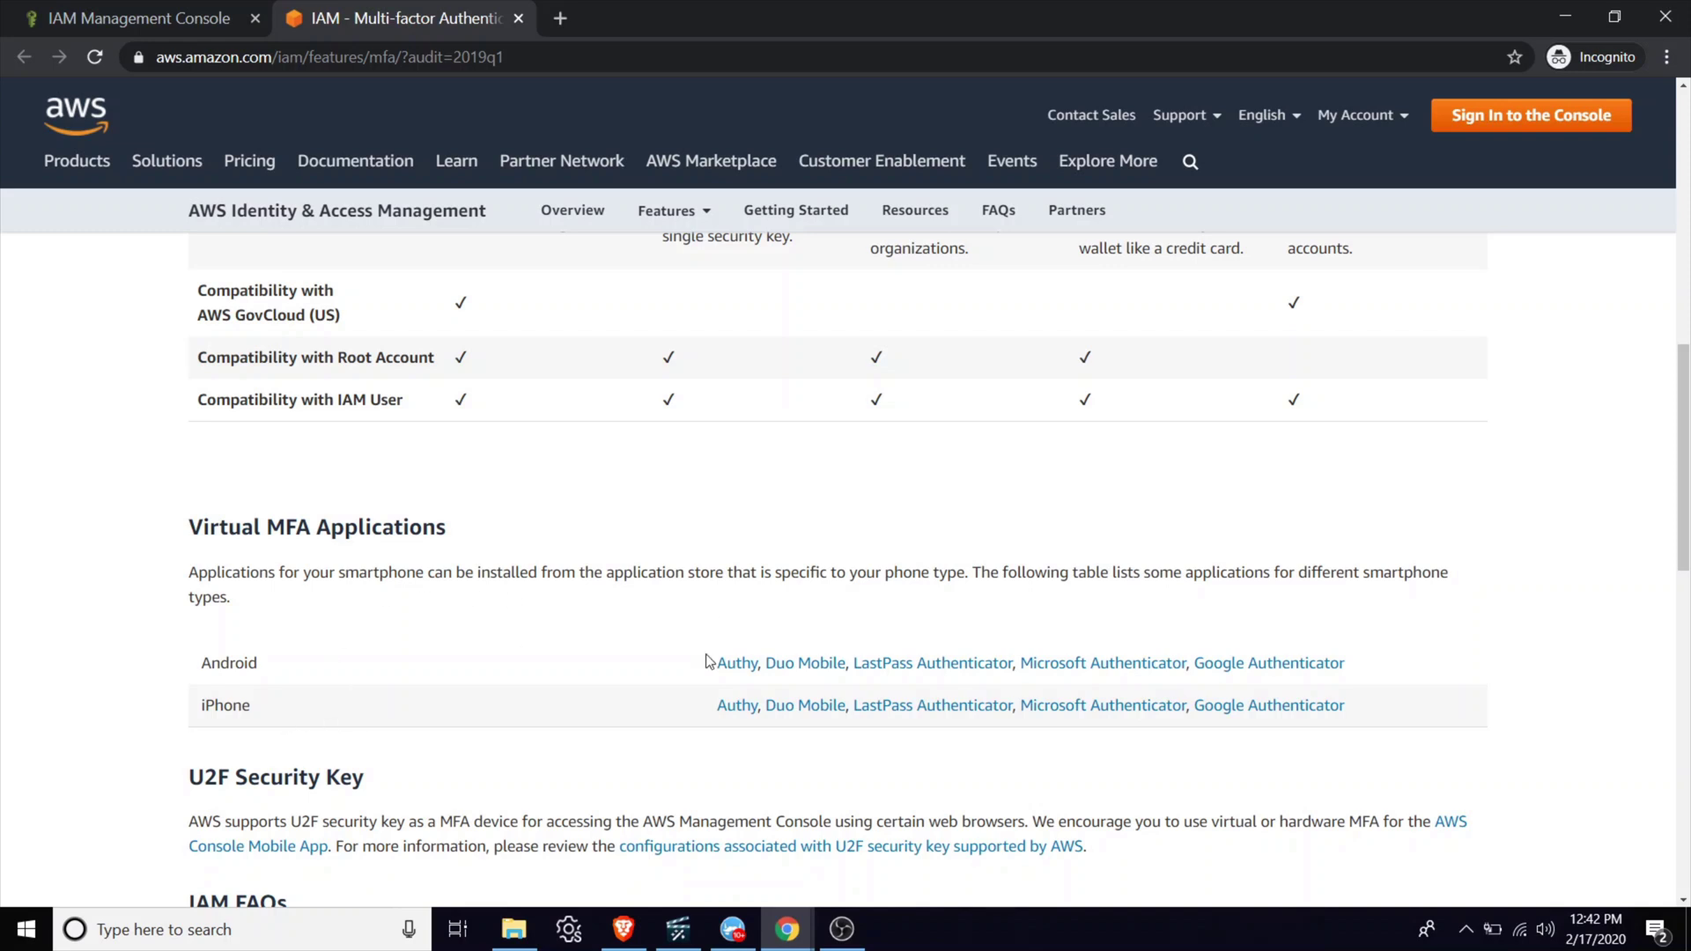
pyautogui.moveTo(715, 660); pyautogui.dragTo(757, 656)
pyautogui.click(144, 23)
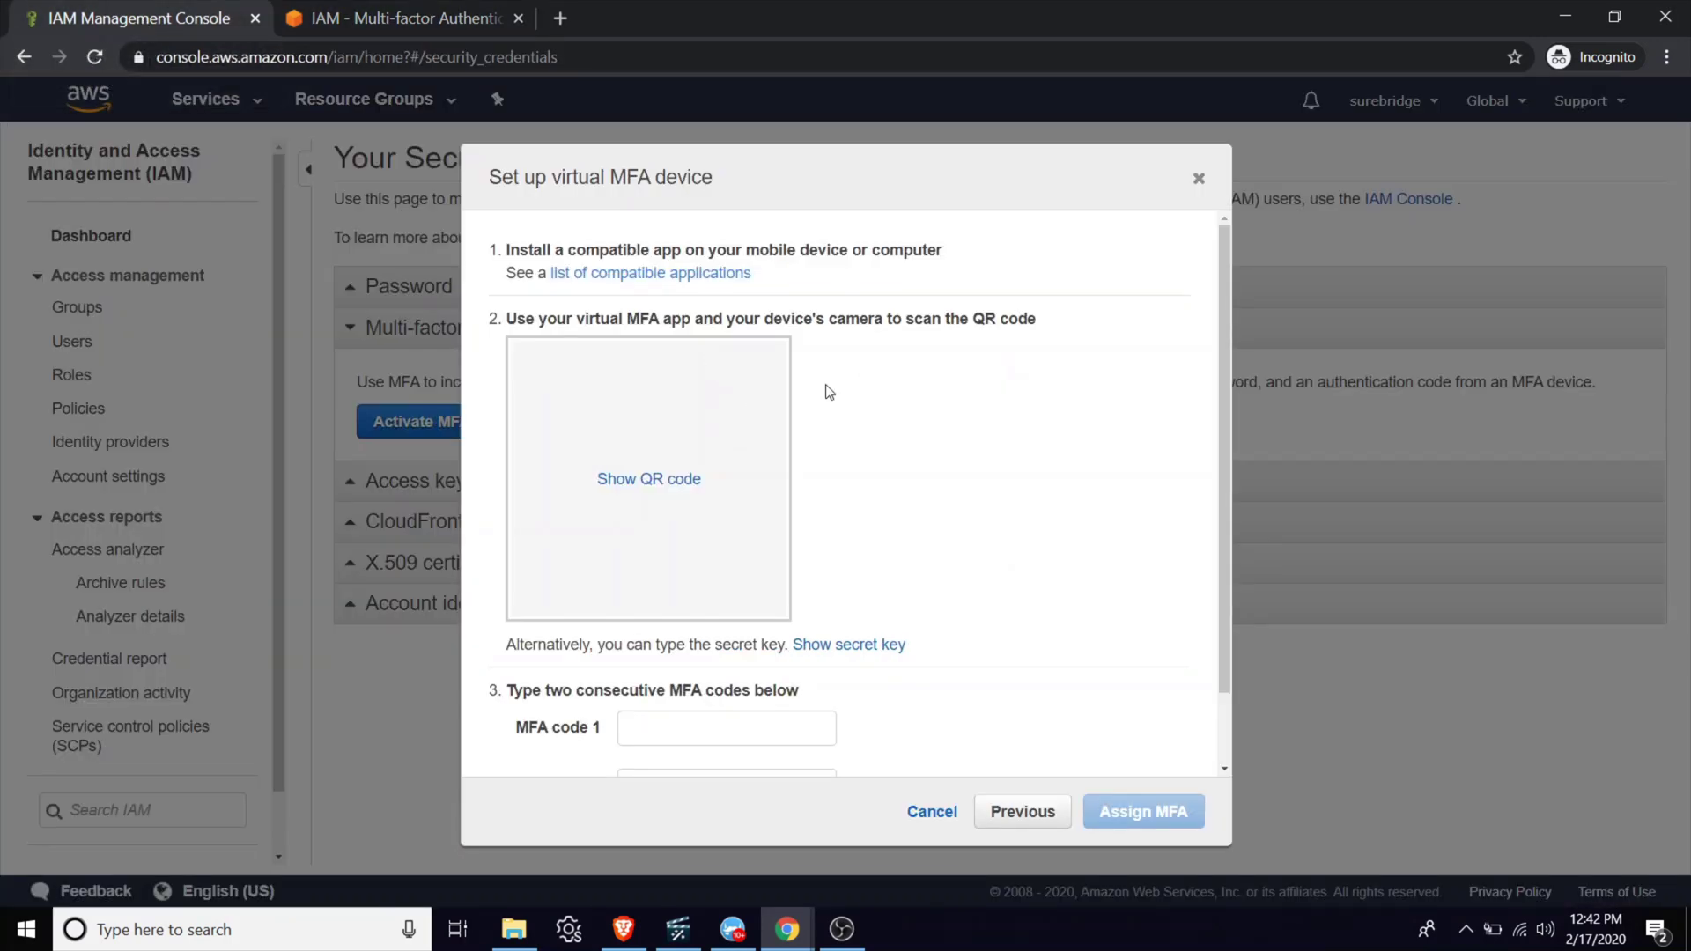
# Step: Reveal the MFA setup QR code and check the supported virtual MFA apps page
pyautogui.click(614, 491)
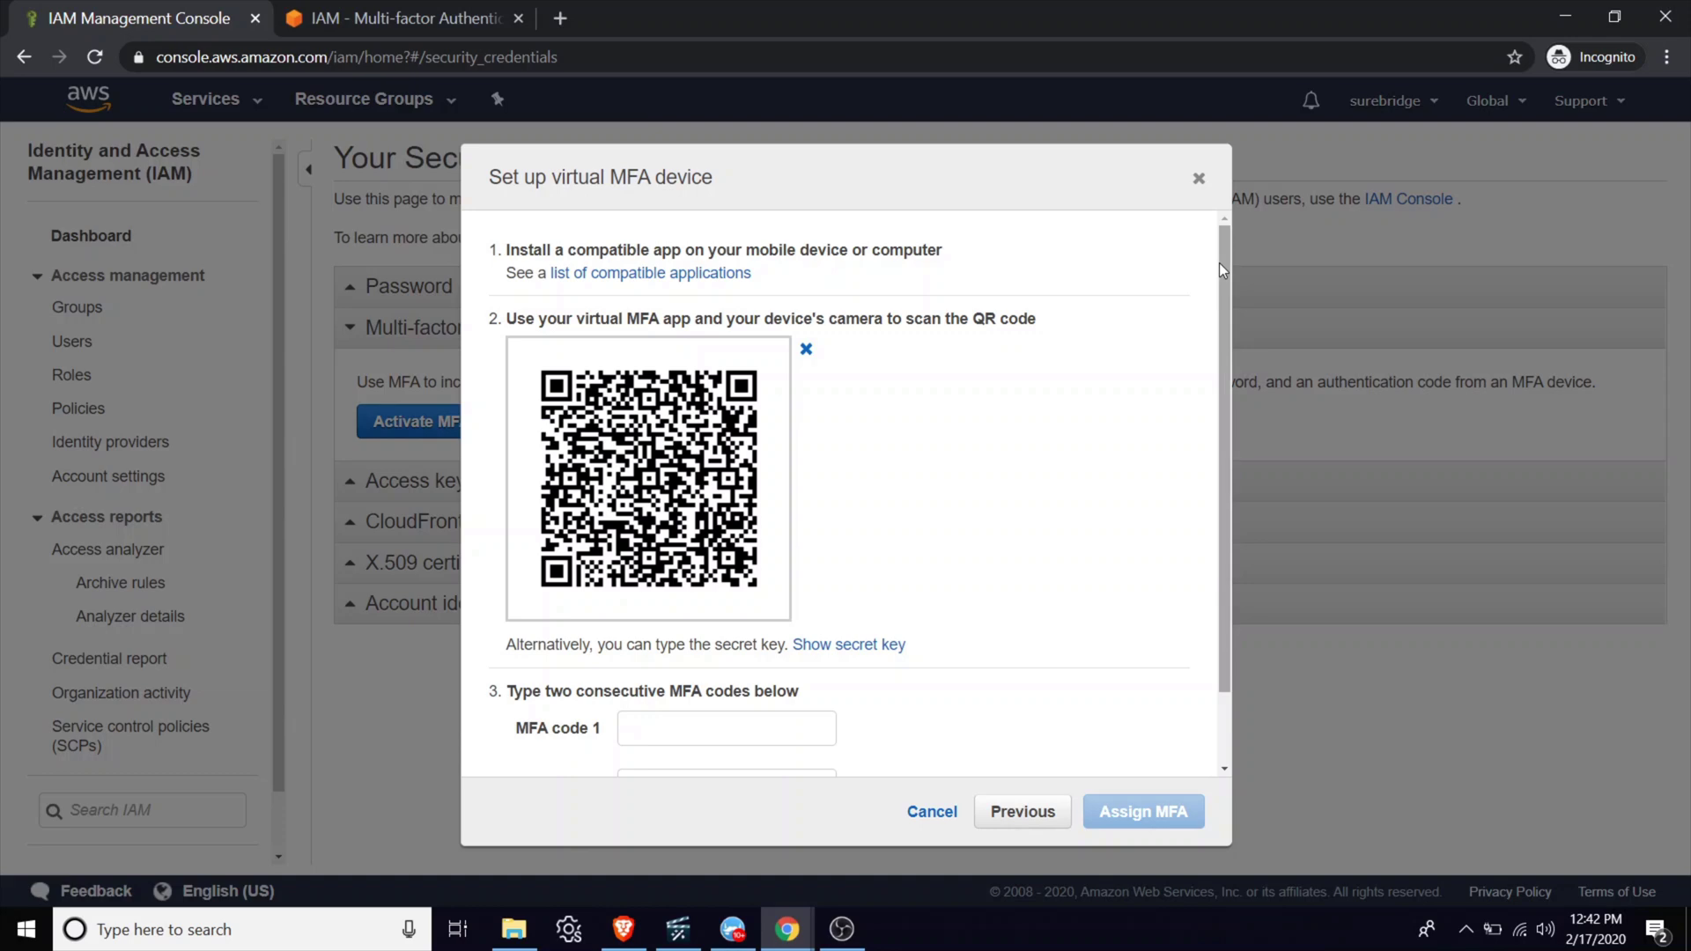
pyautogui.moveTo(1219, 268); pyautogui.dragTo(1220, 415)
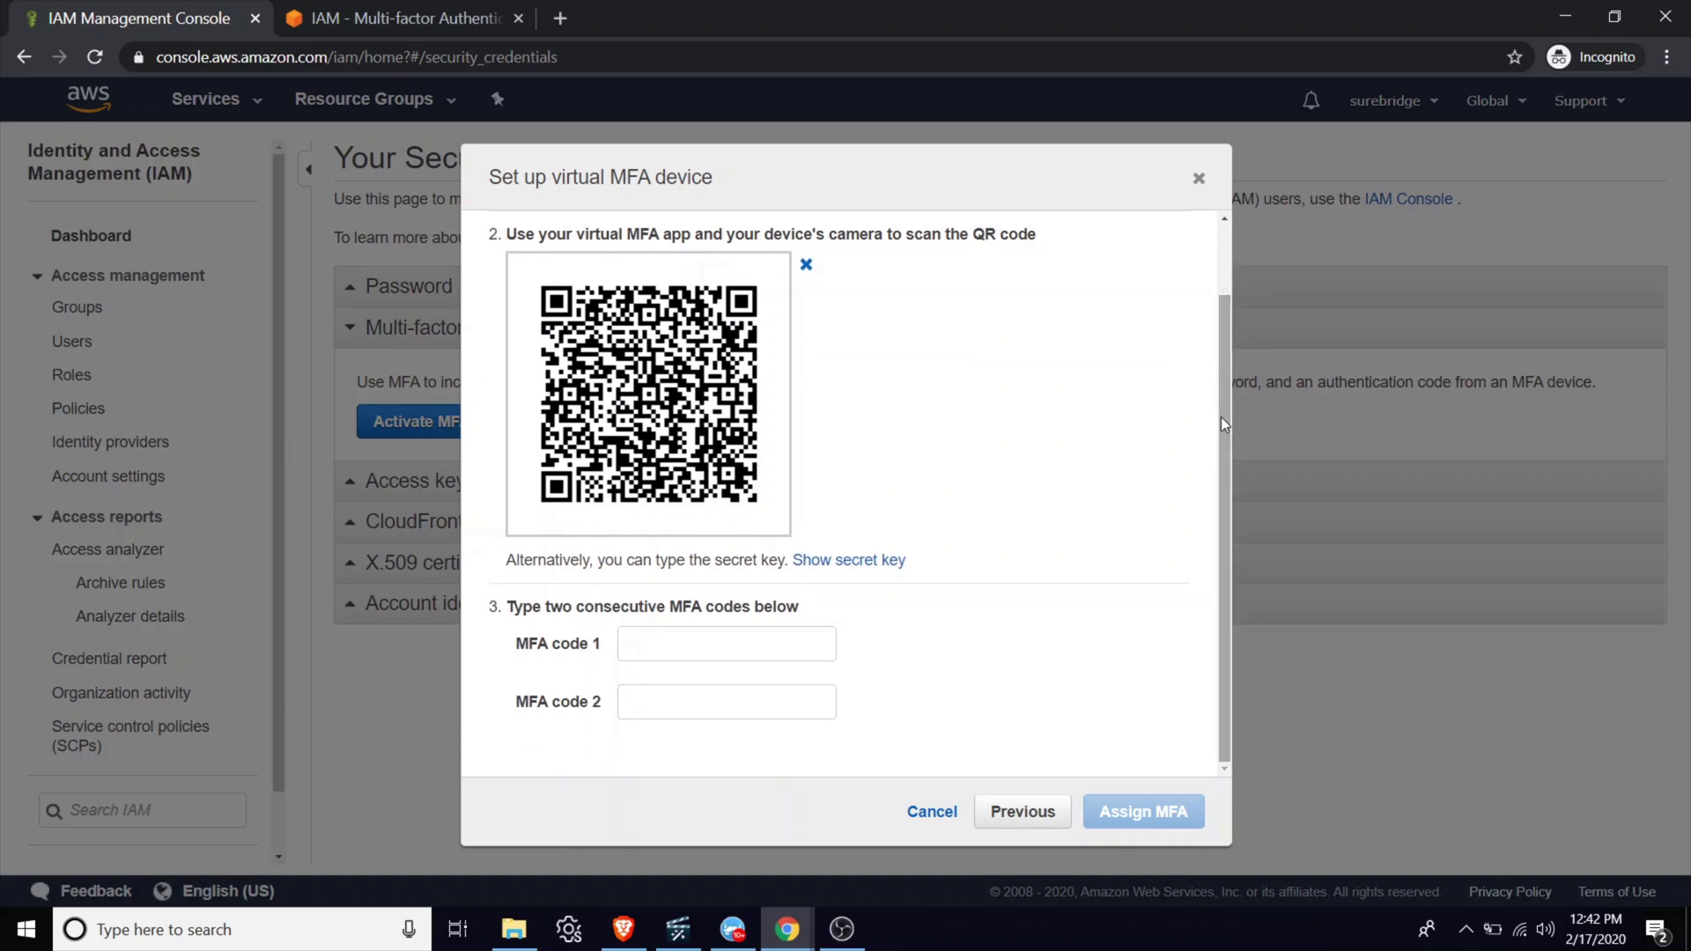
pyautogui.hotkey('ctrl', 'Tab')
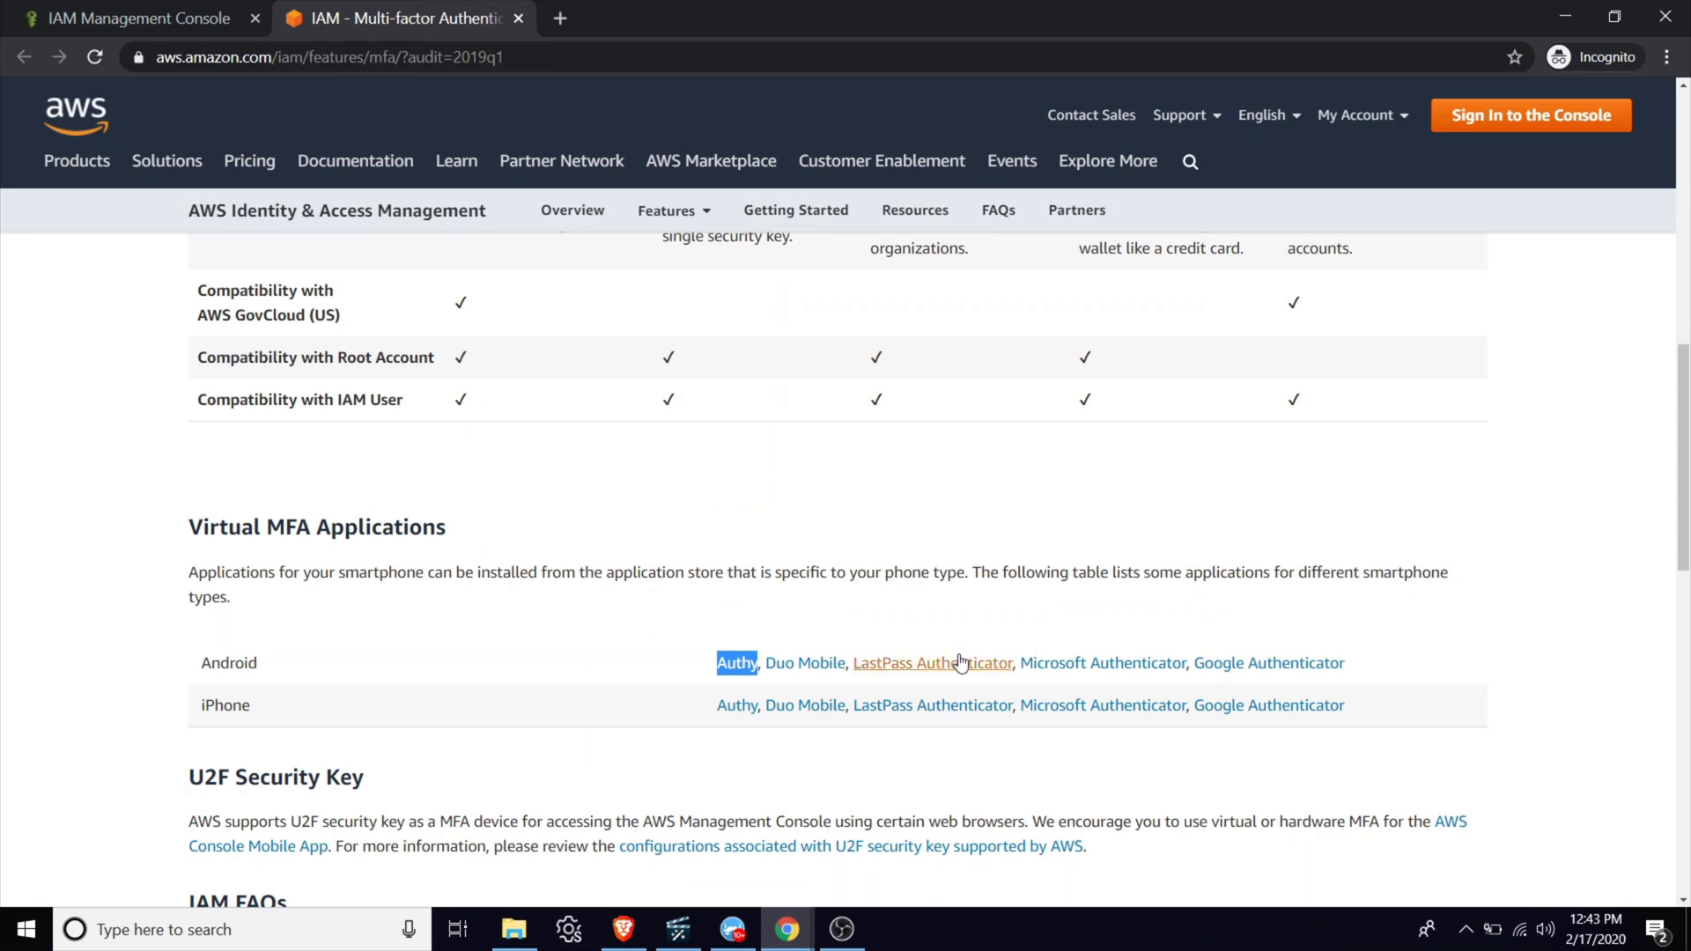
pyautogui.click(168, 9)
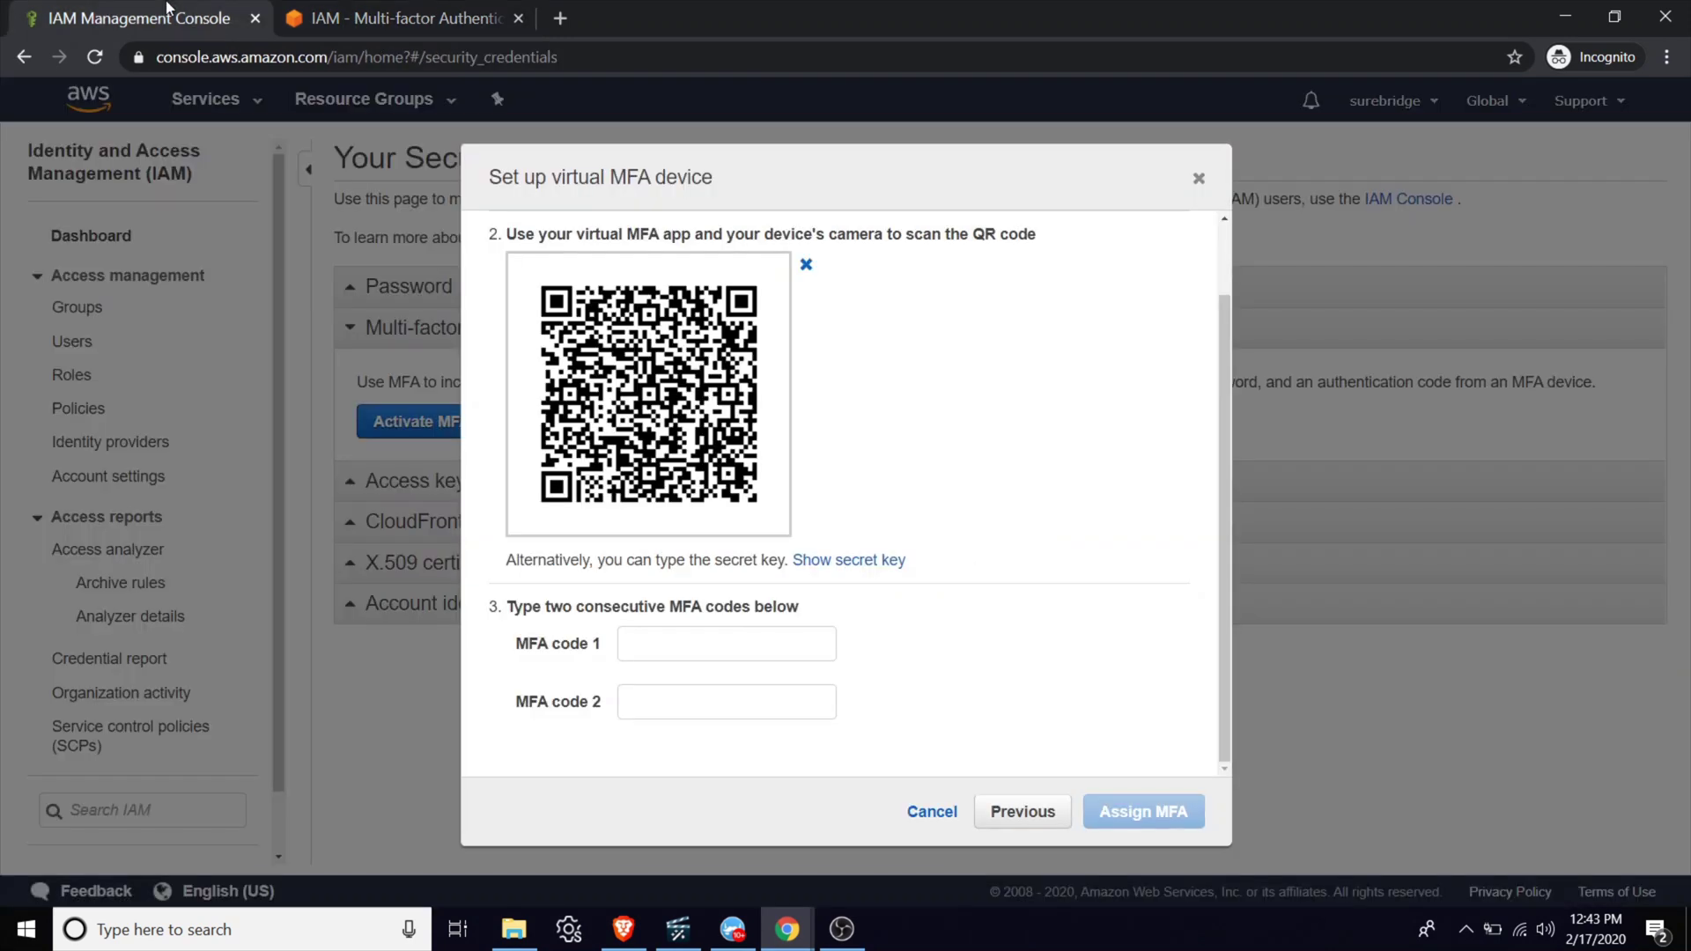
pyautogui.click(380, 12)
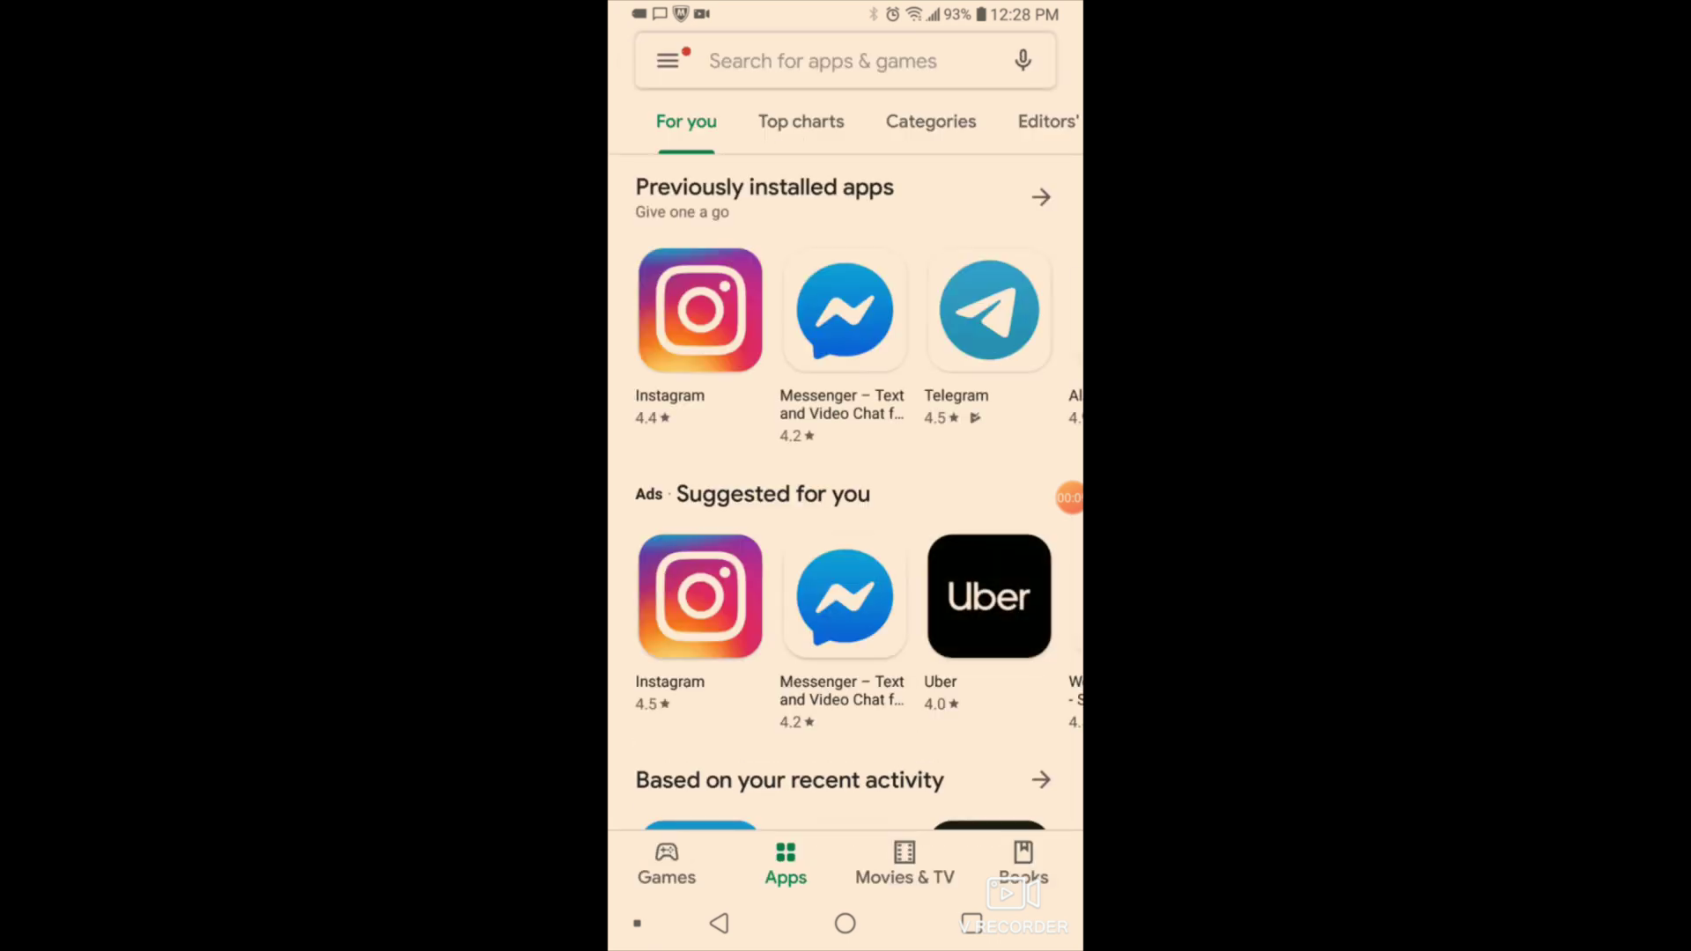
# Step: Search Google Play Store for 'authy' and open the installed Authy 2-Factor Authentication app
pyautogui.click(823, 60)
pyautogui.write('authy')
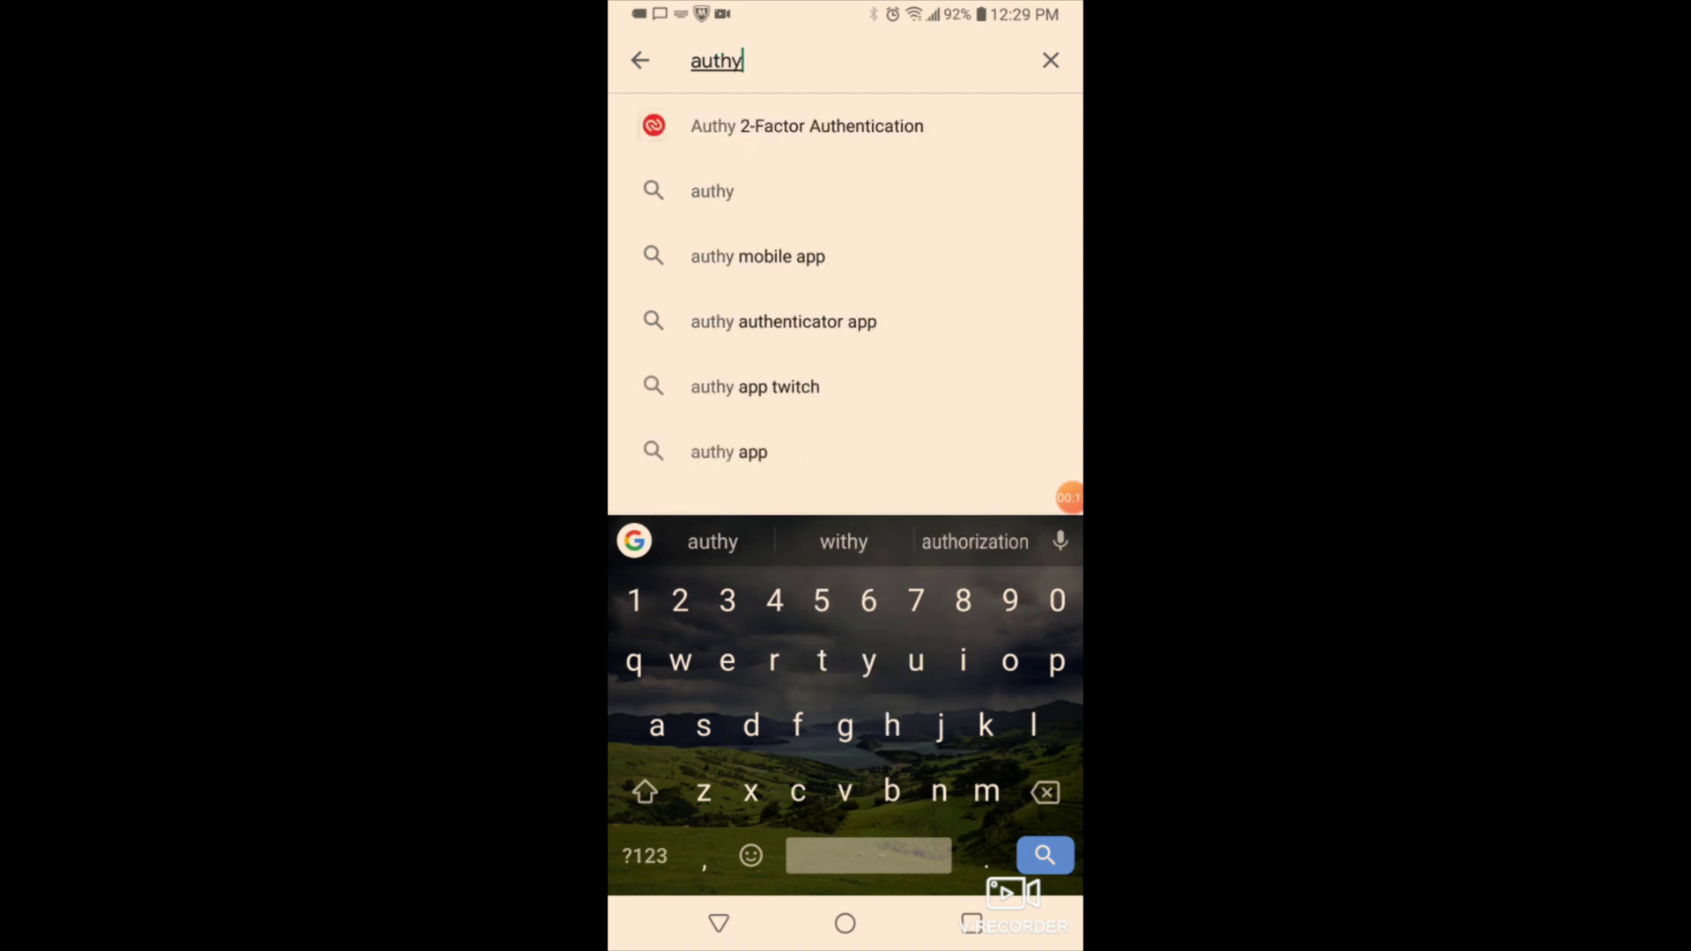
pyautogui.press('Return')
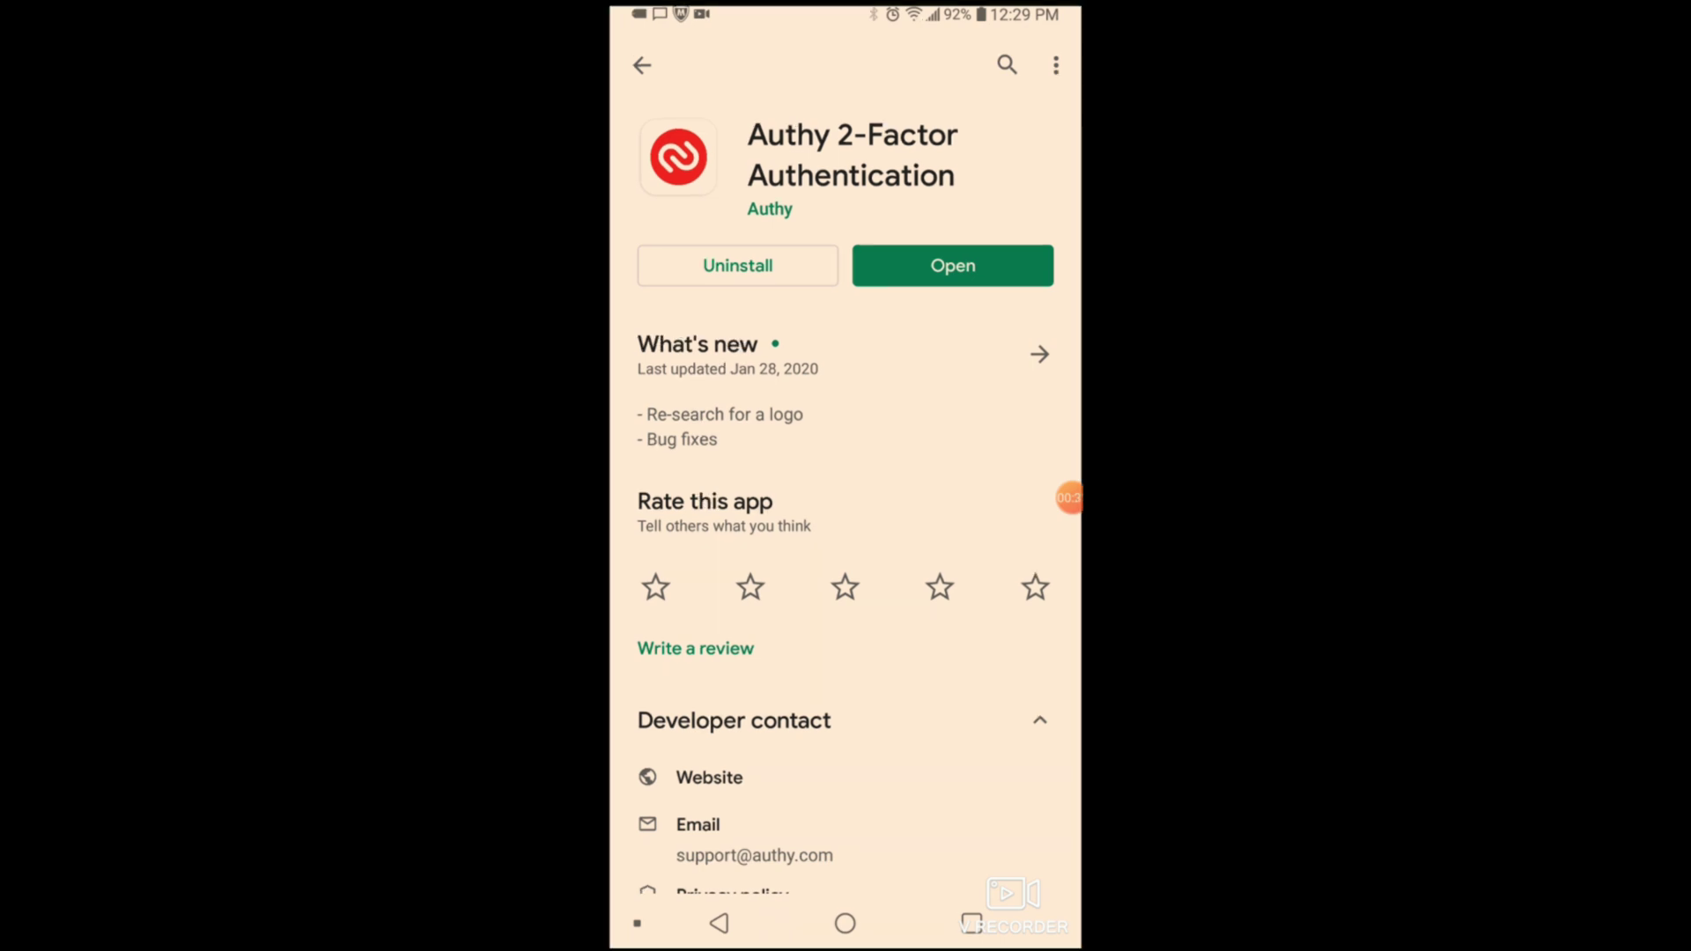
pyautogui.click(953, 262)
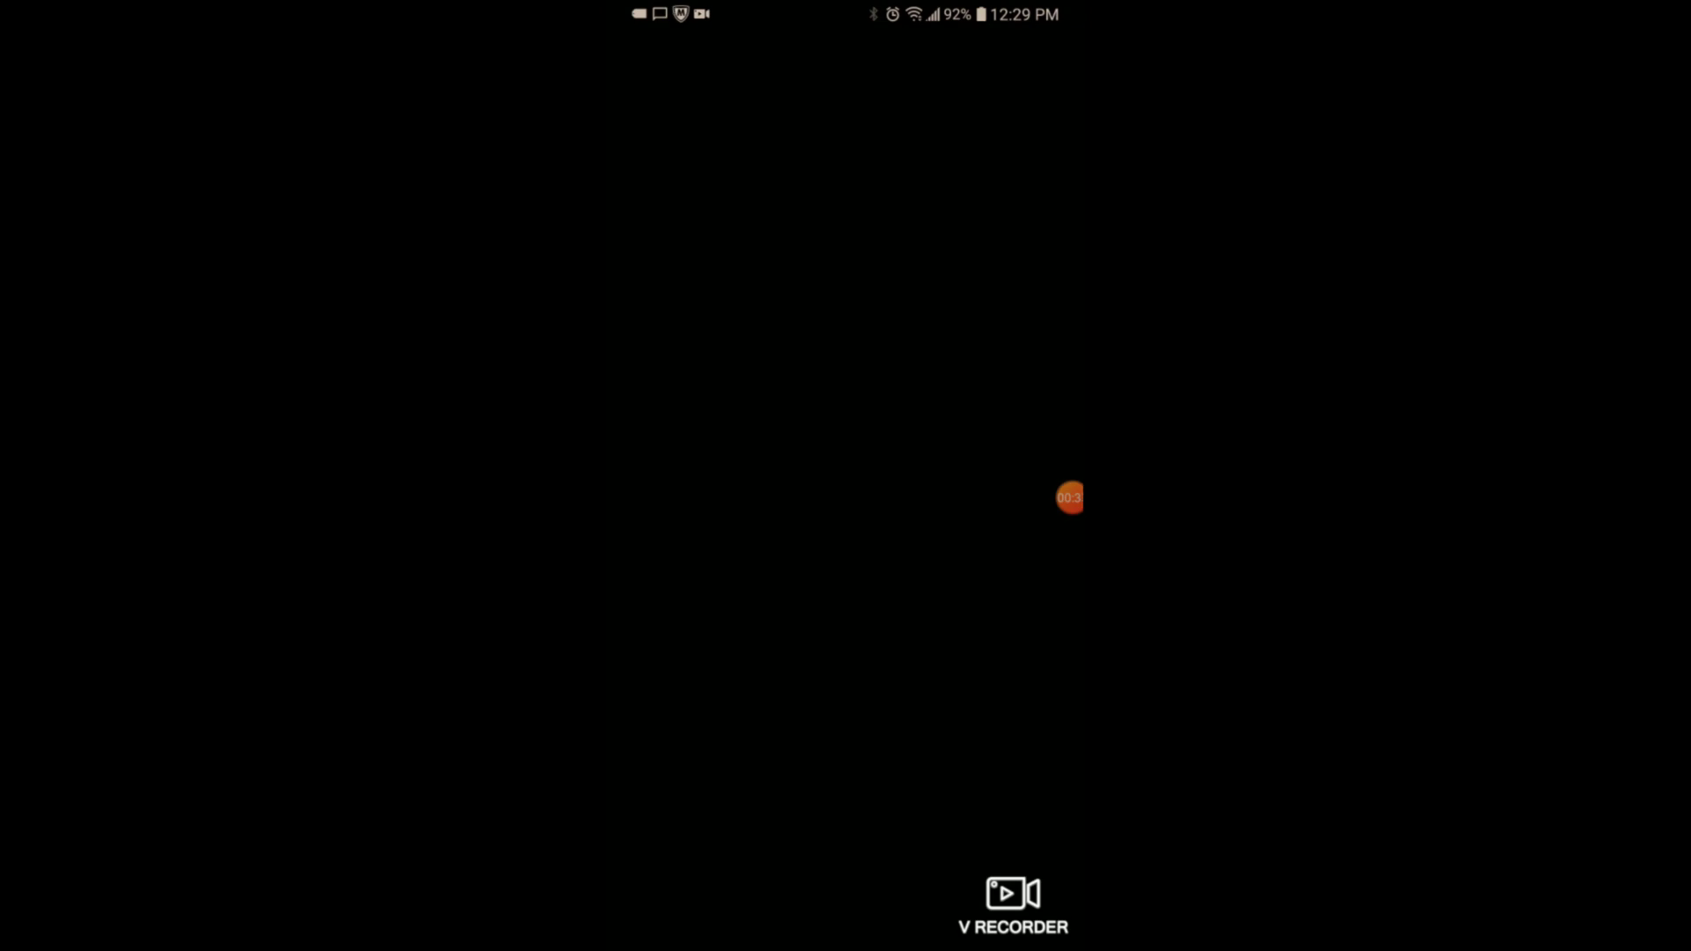
# Step: Add a new account in Authy and open the scanner for the AWS QR code
pyautogui.click(1063, 60)
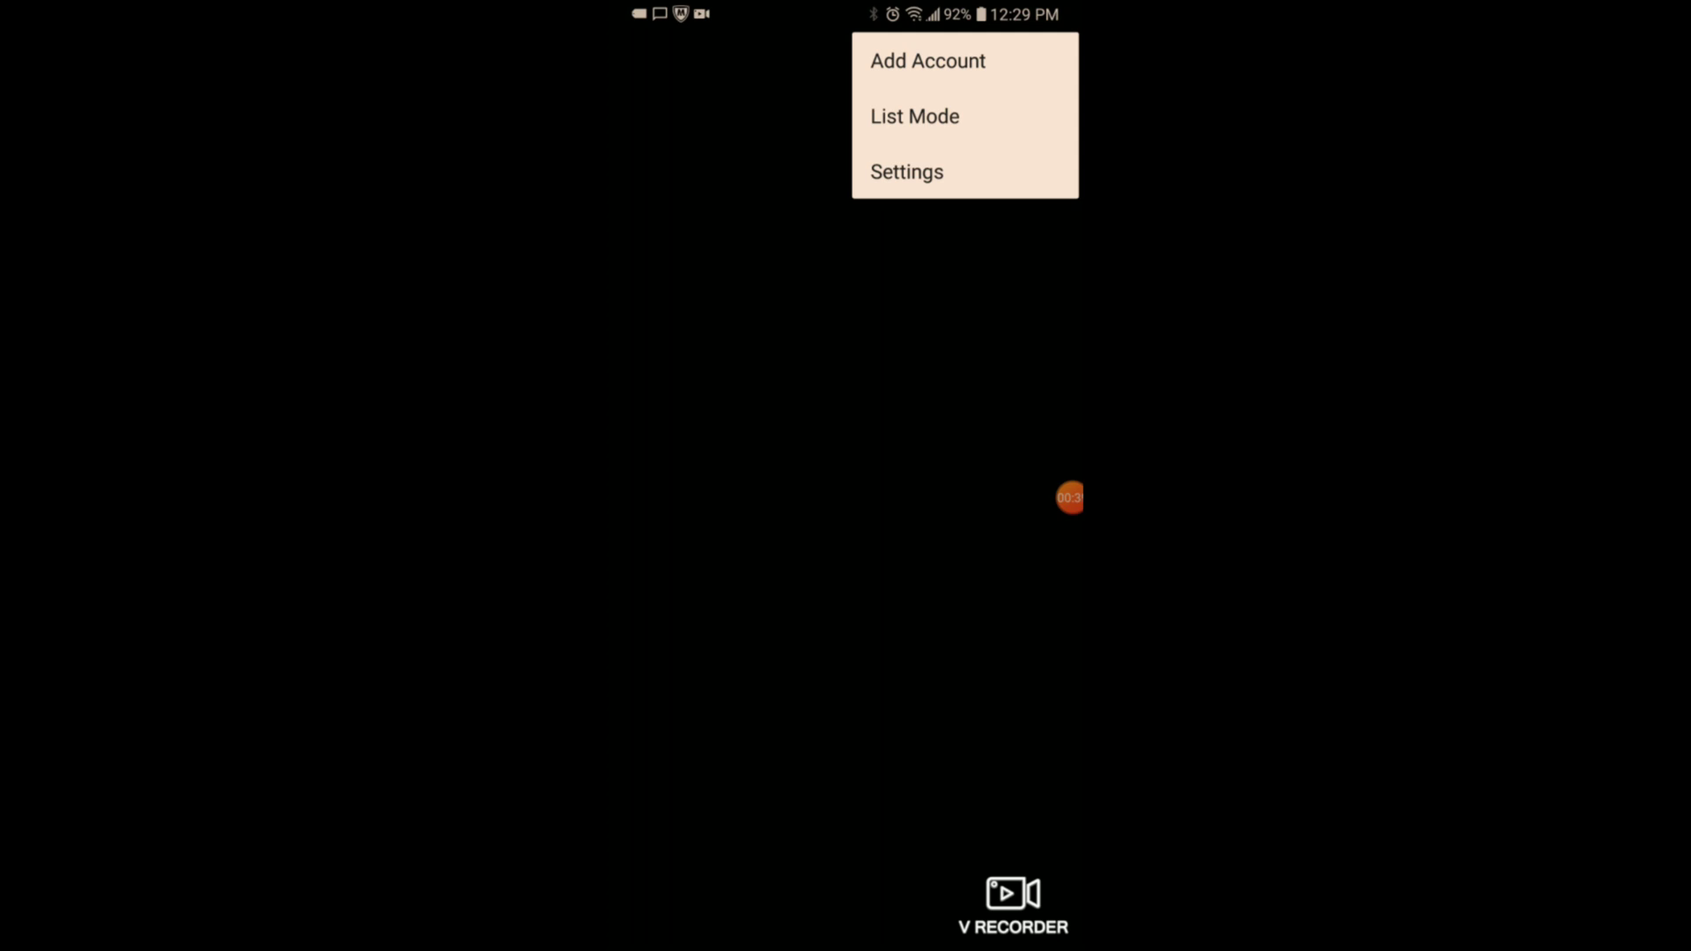
pyautogui.click(928, 60)
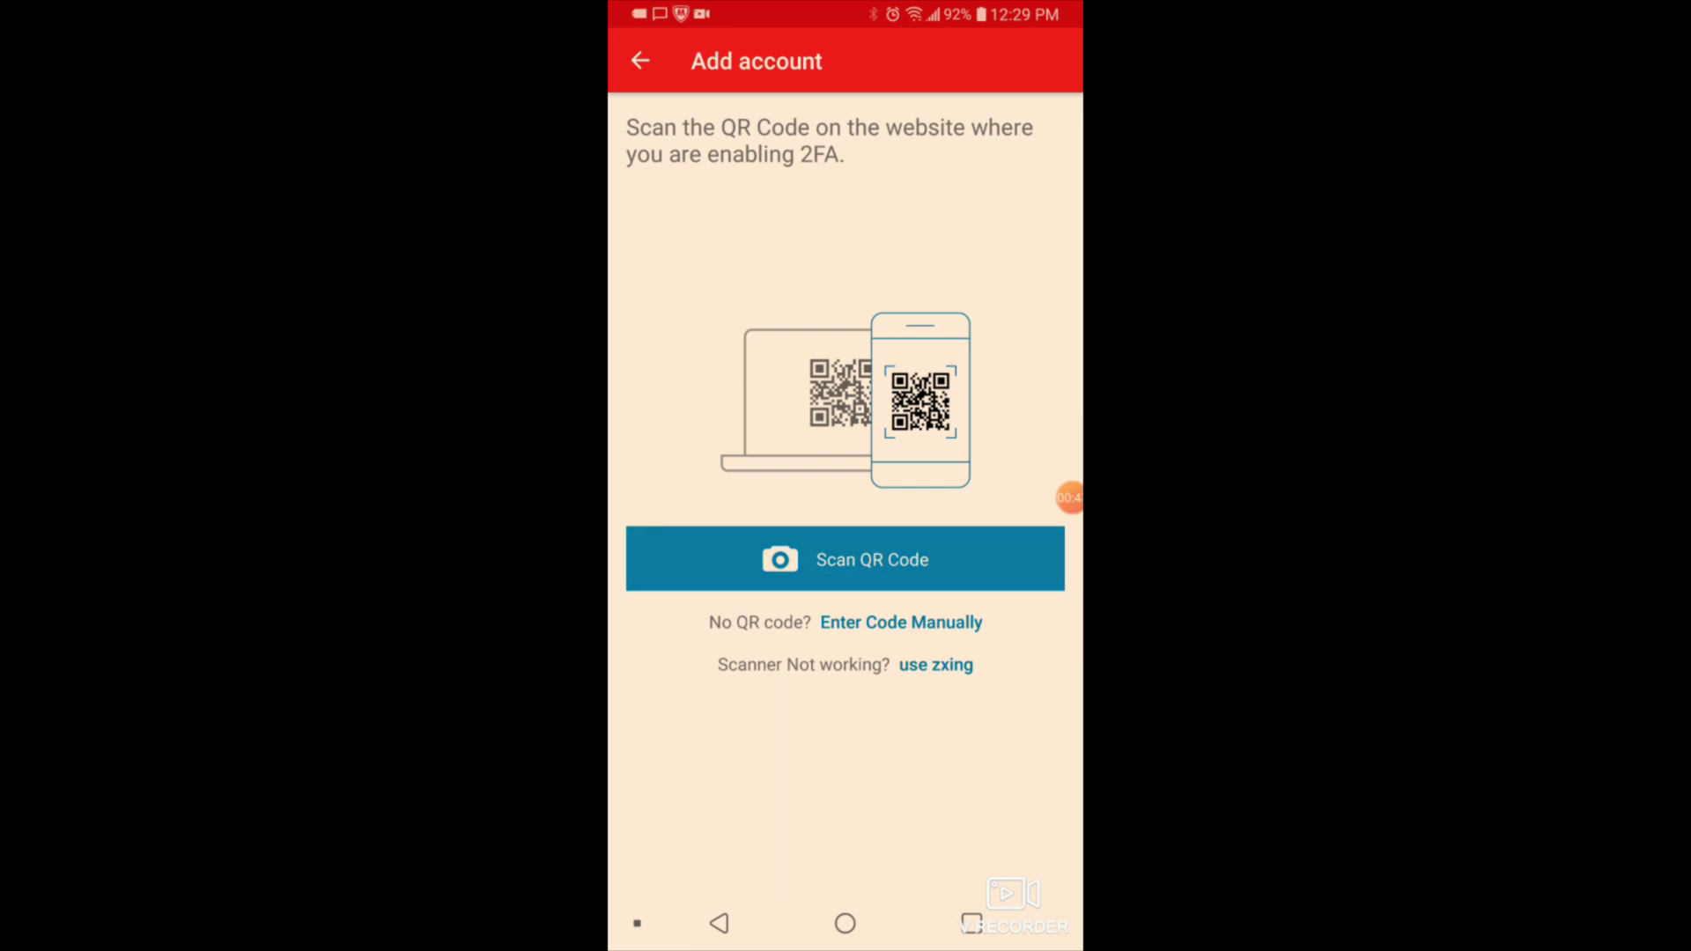
pyautogui.click(846, 559)
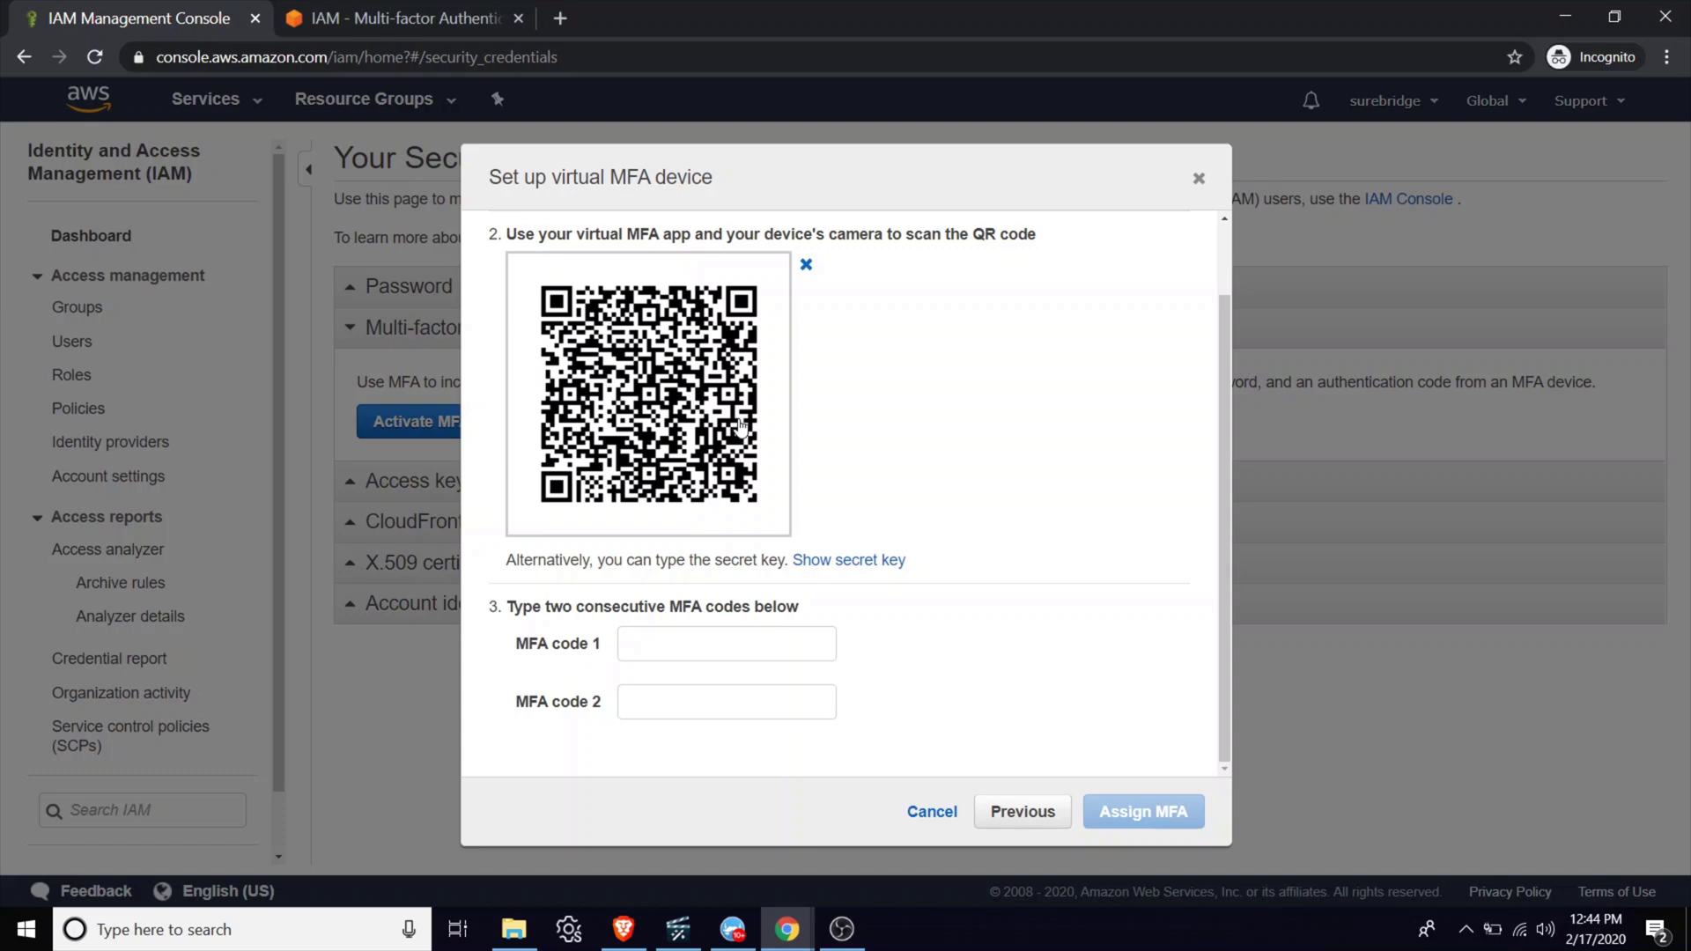
# Step: Enter two consecutive Authy codes as MFA code 1 and 2, and assign the virtual MFA device
pyautogui.click(688, 649)
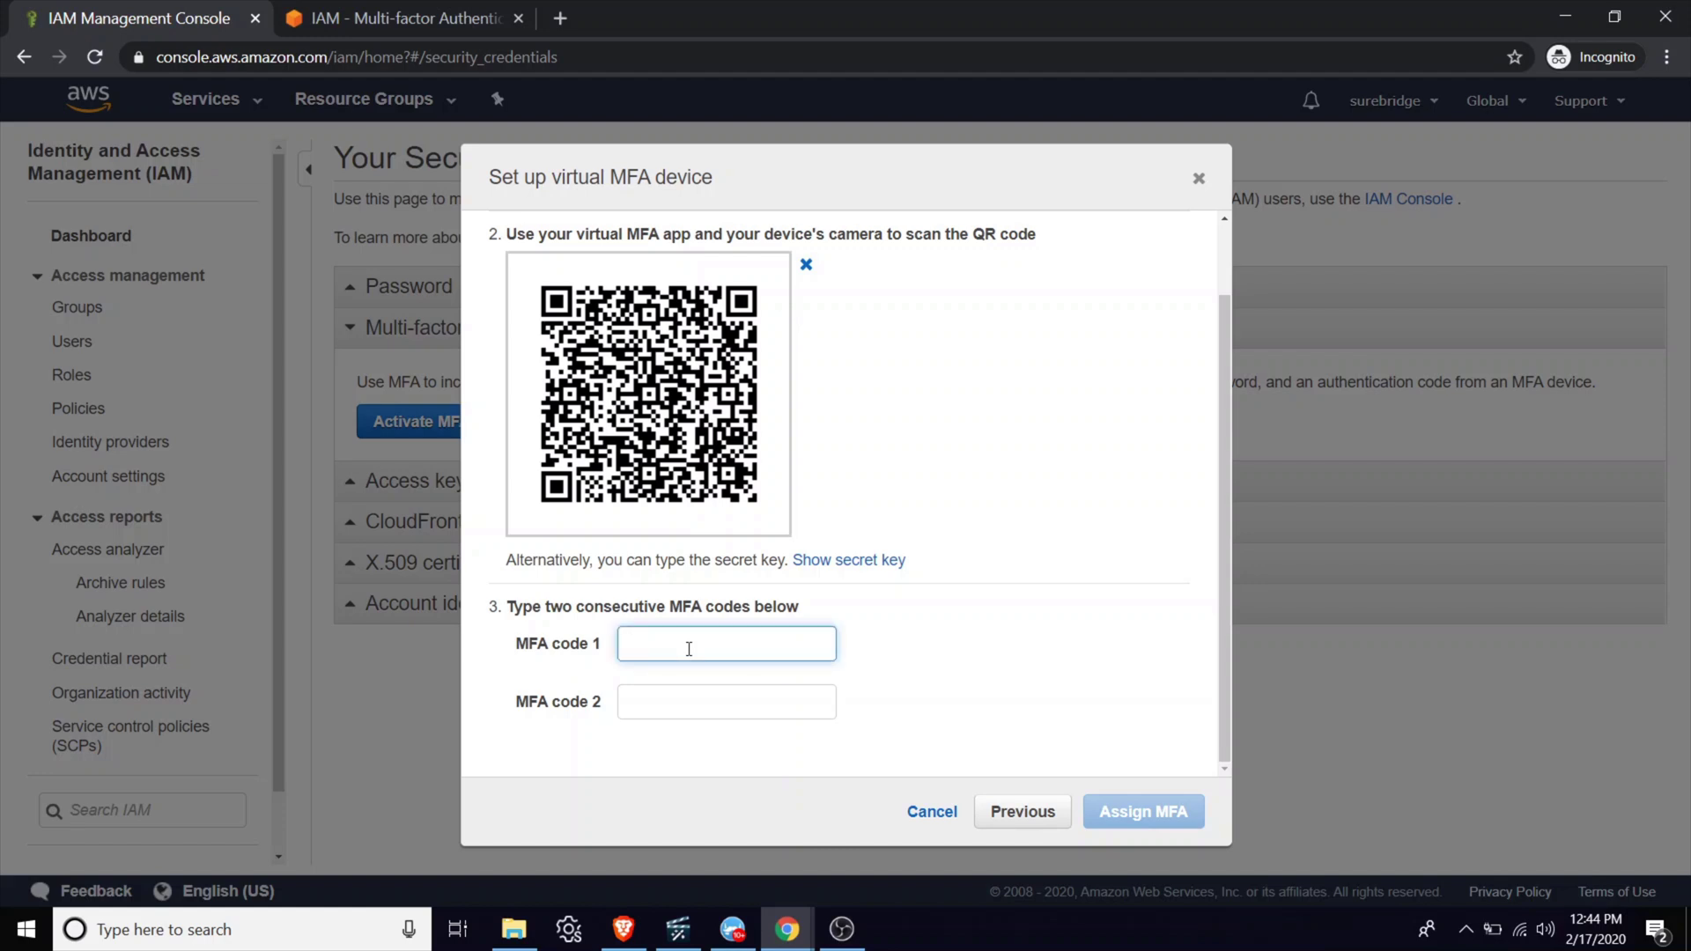
pyautogui.click(665, 713)
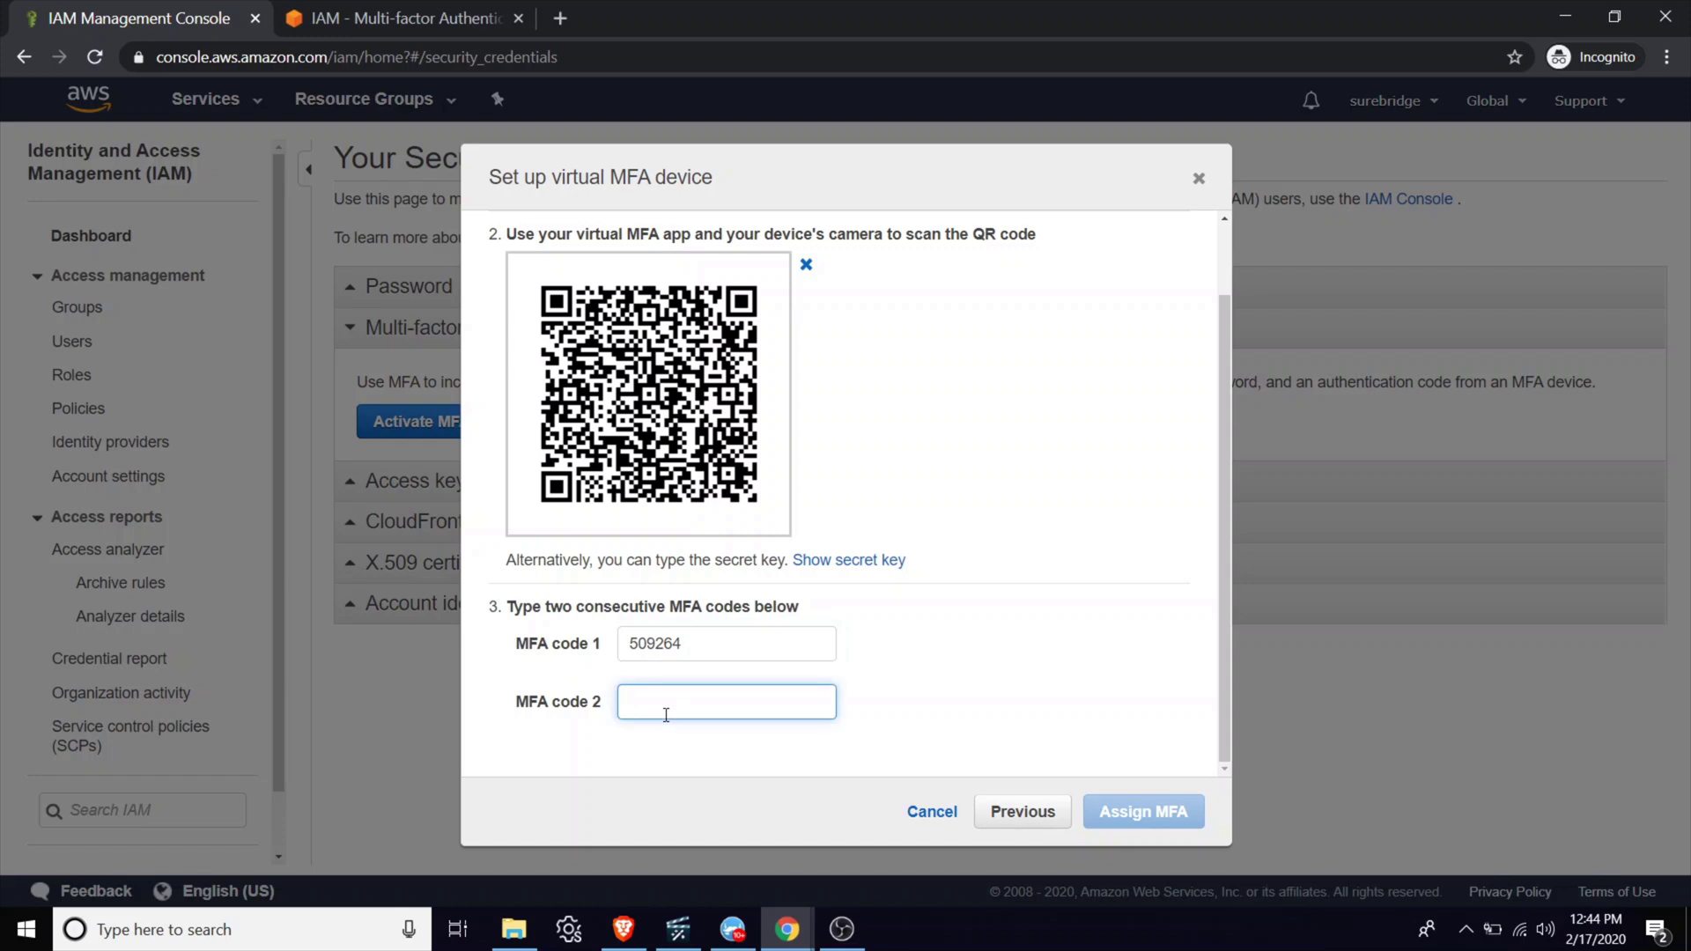
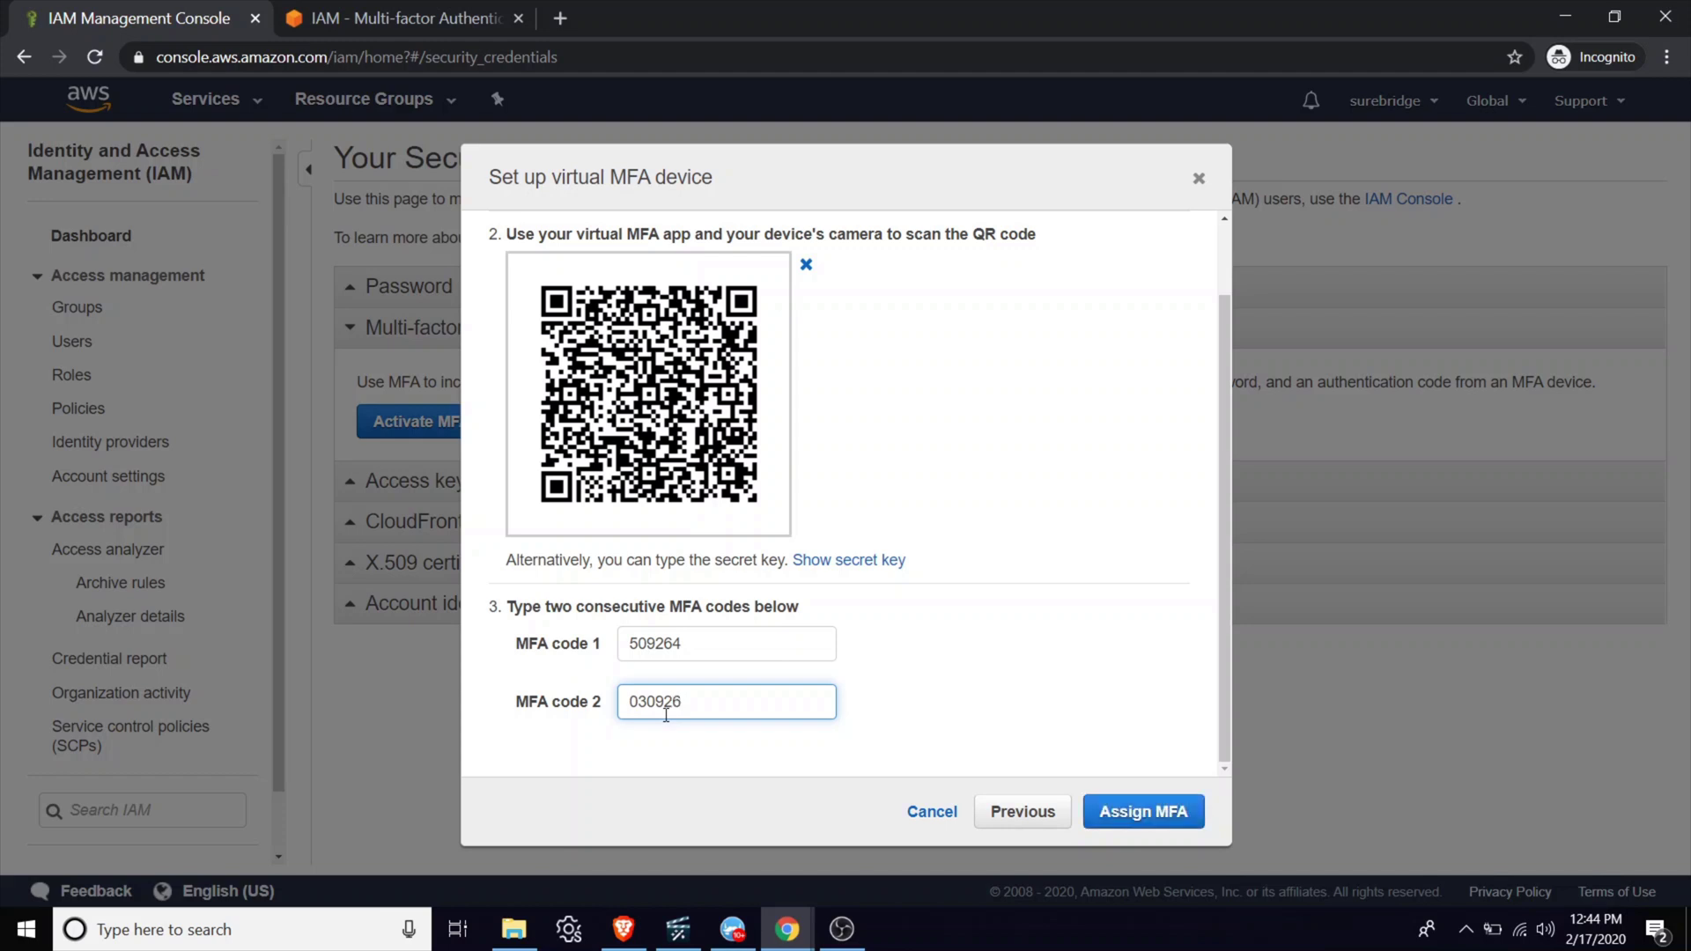
pyautogui.click(969, 657)
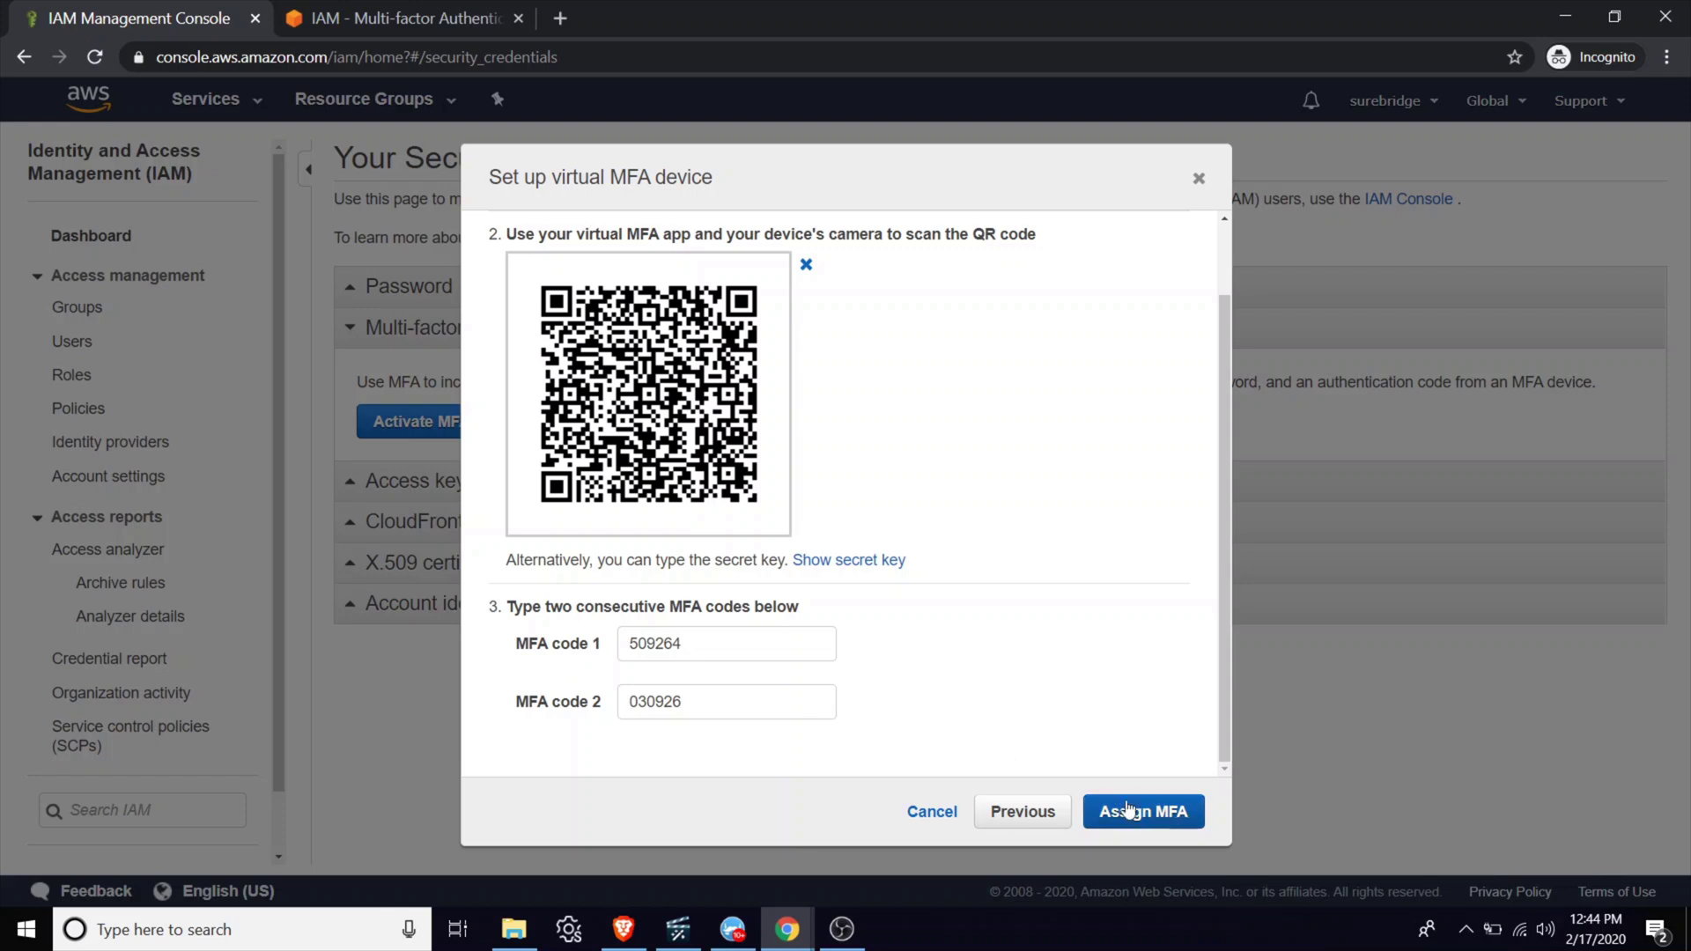
pyautogui.click(1156, 815)
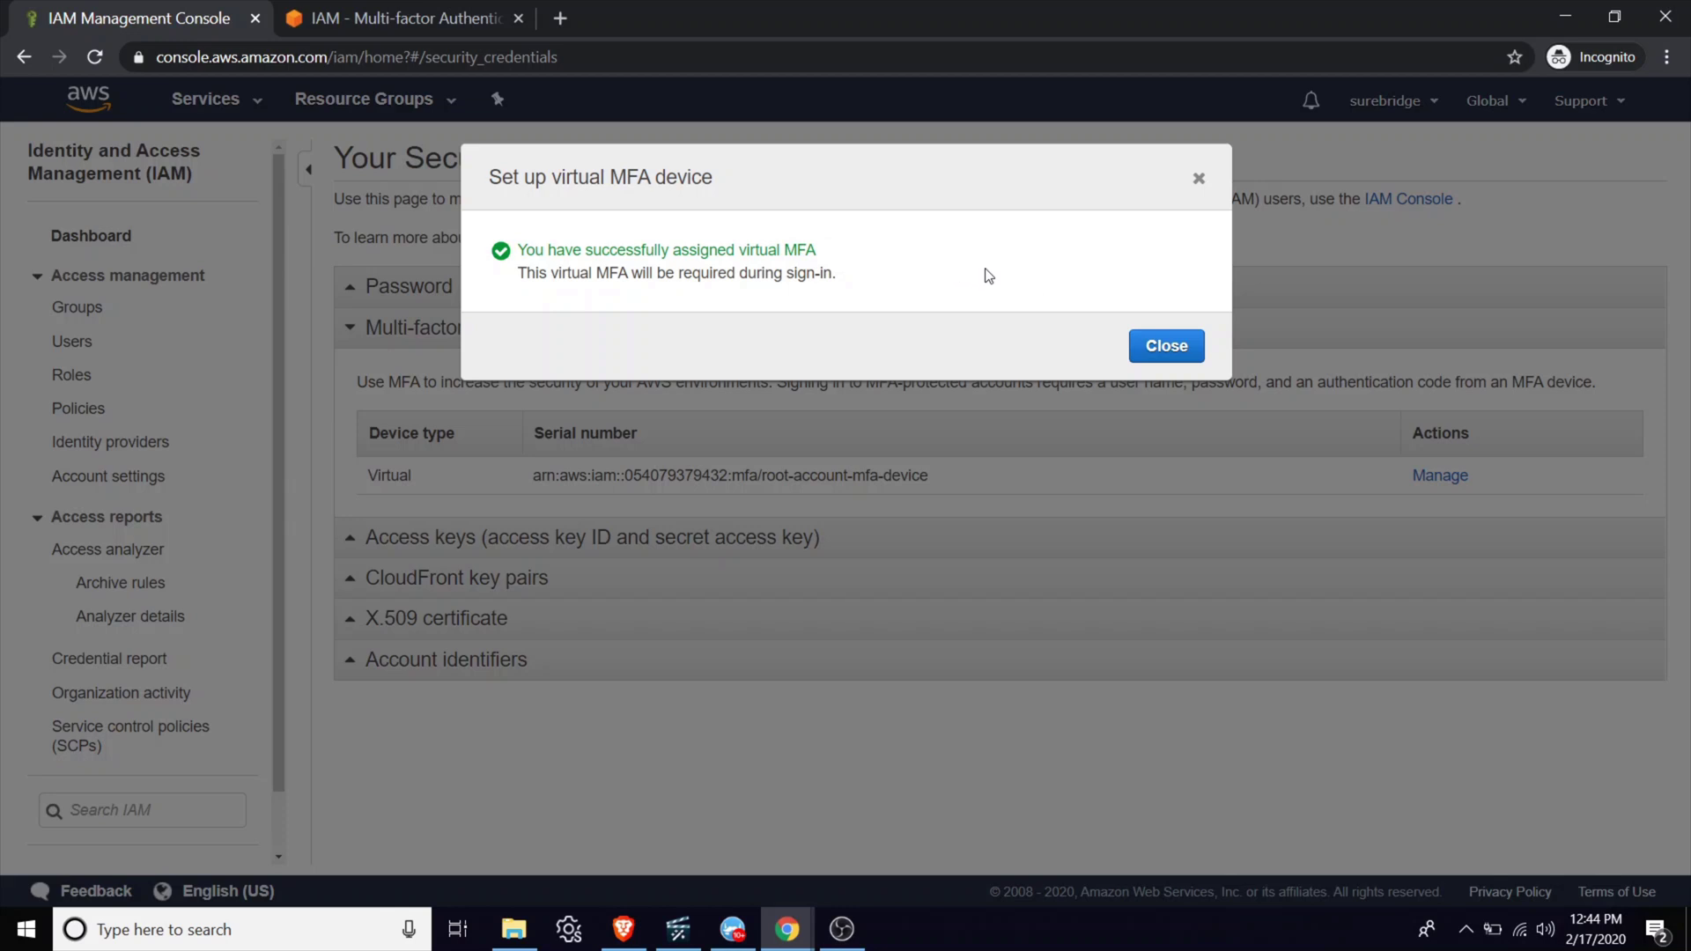
# Step: Close the MFA success dialog and sign out of the root account
pyautogui.click(1146, 349)
pyautogui.click(1168, 357)
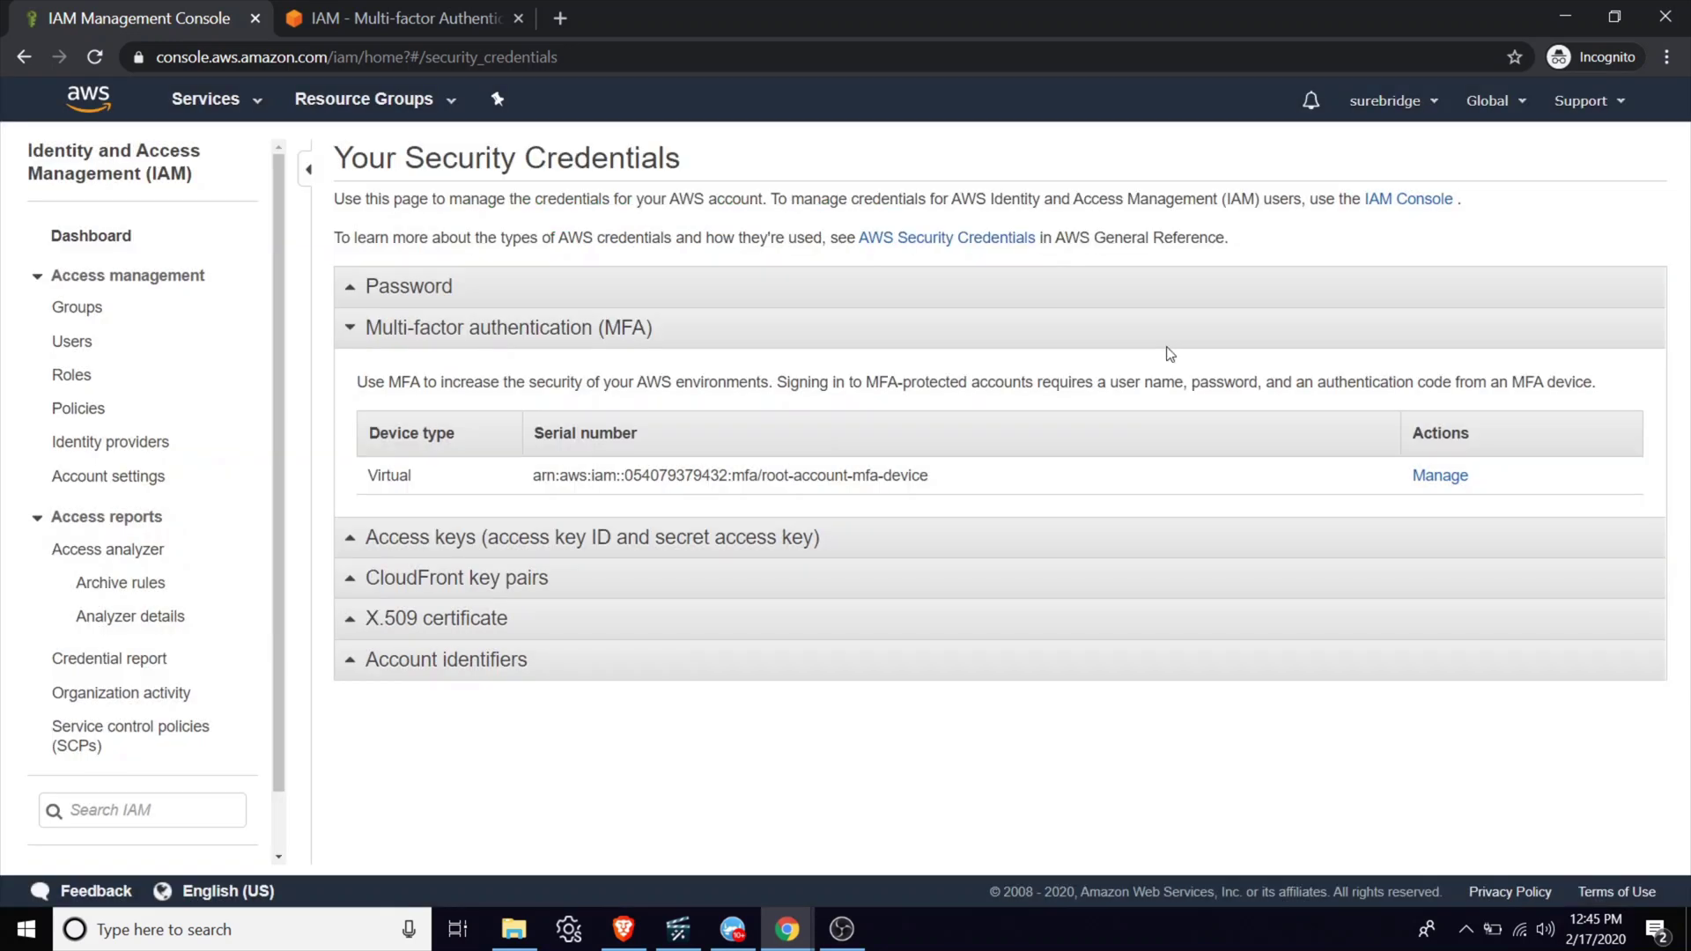
pyautogui.click(1428, 107)
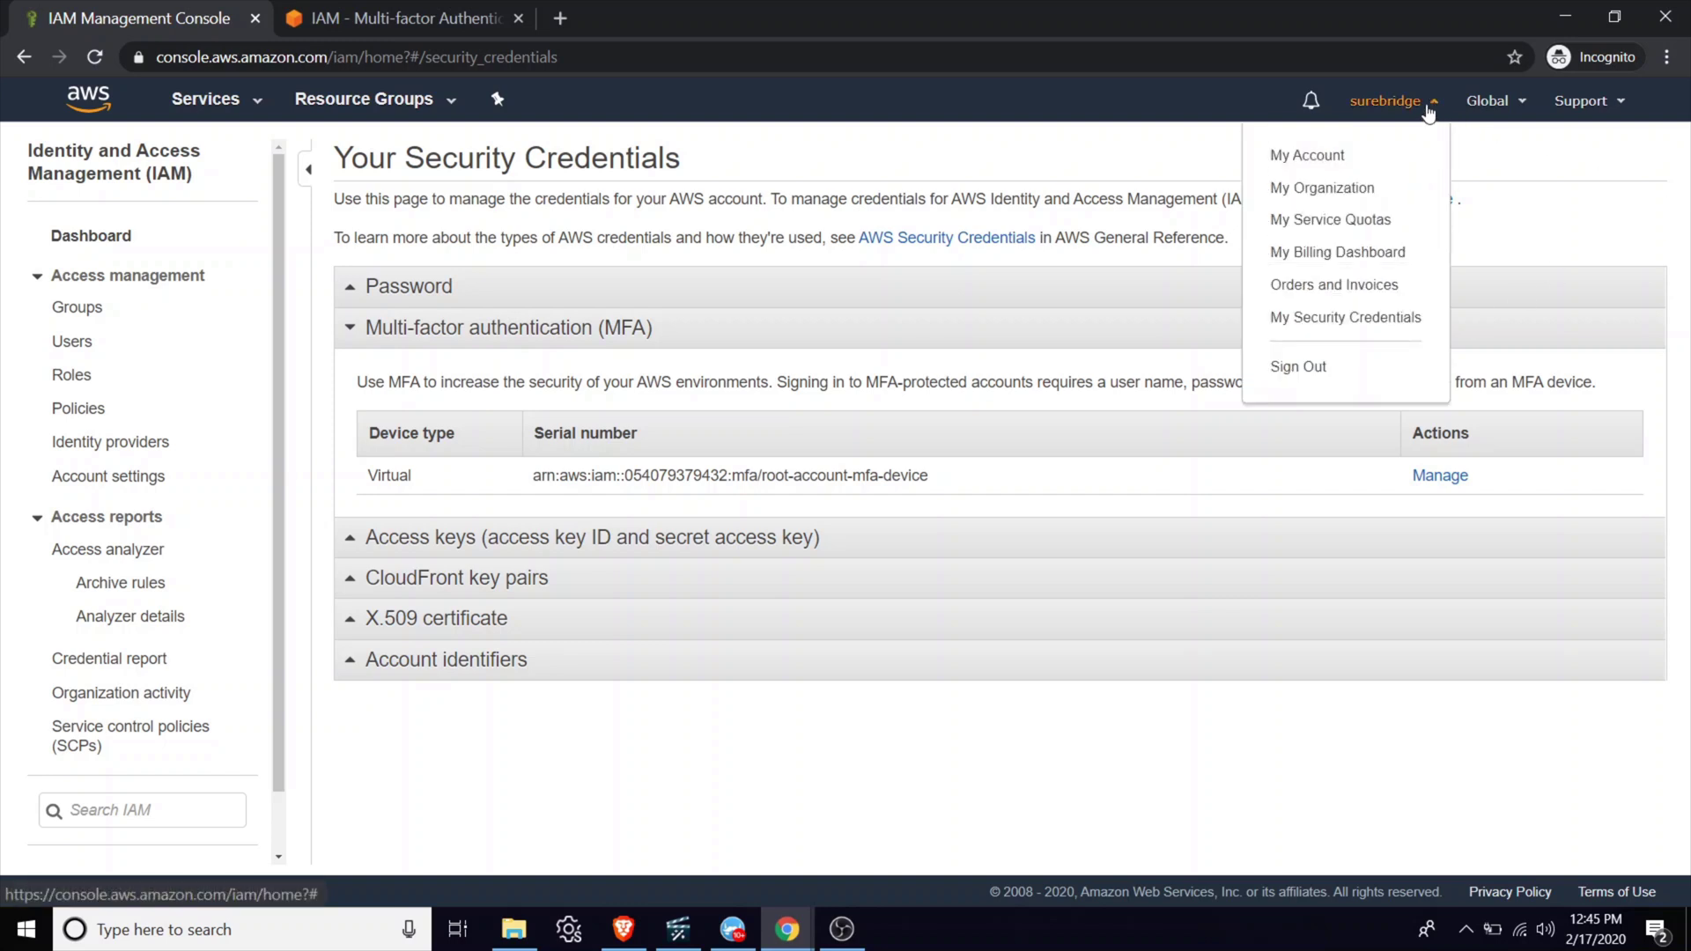
pyautogui.click(1312, 371)
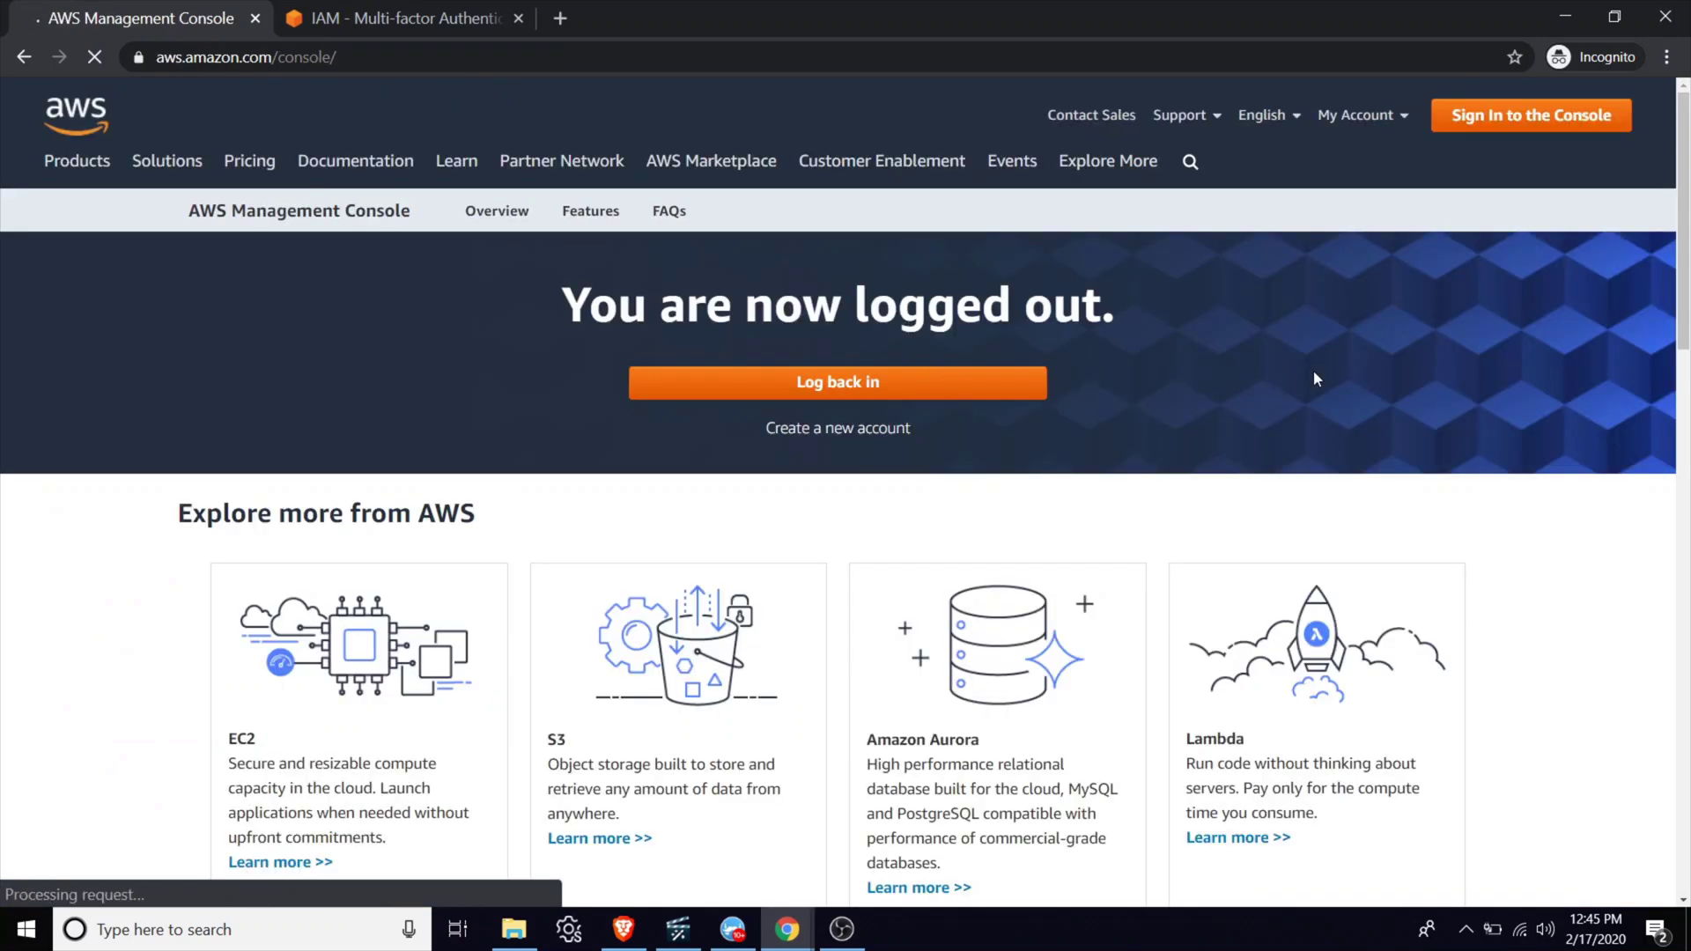
# Step: Sign back in as root using the account email, the root password and the Authy MFA code
pyautogui.click(971, 396)
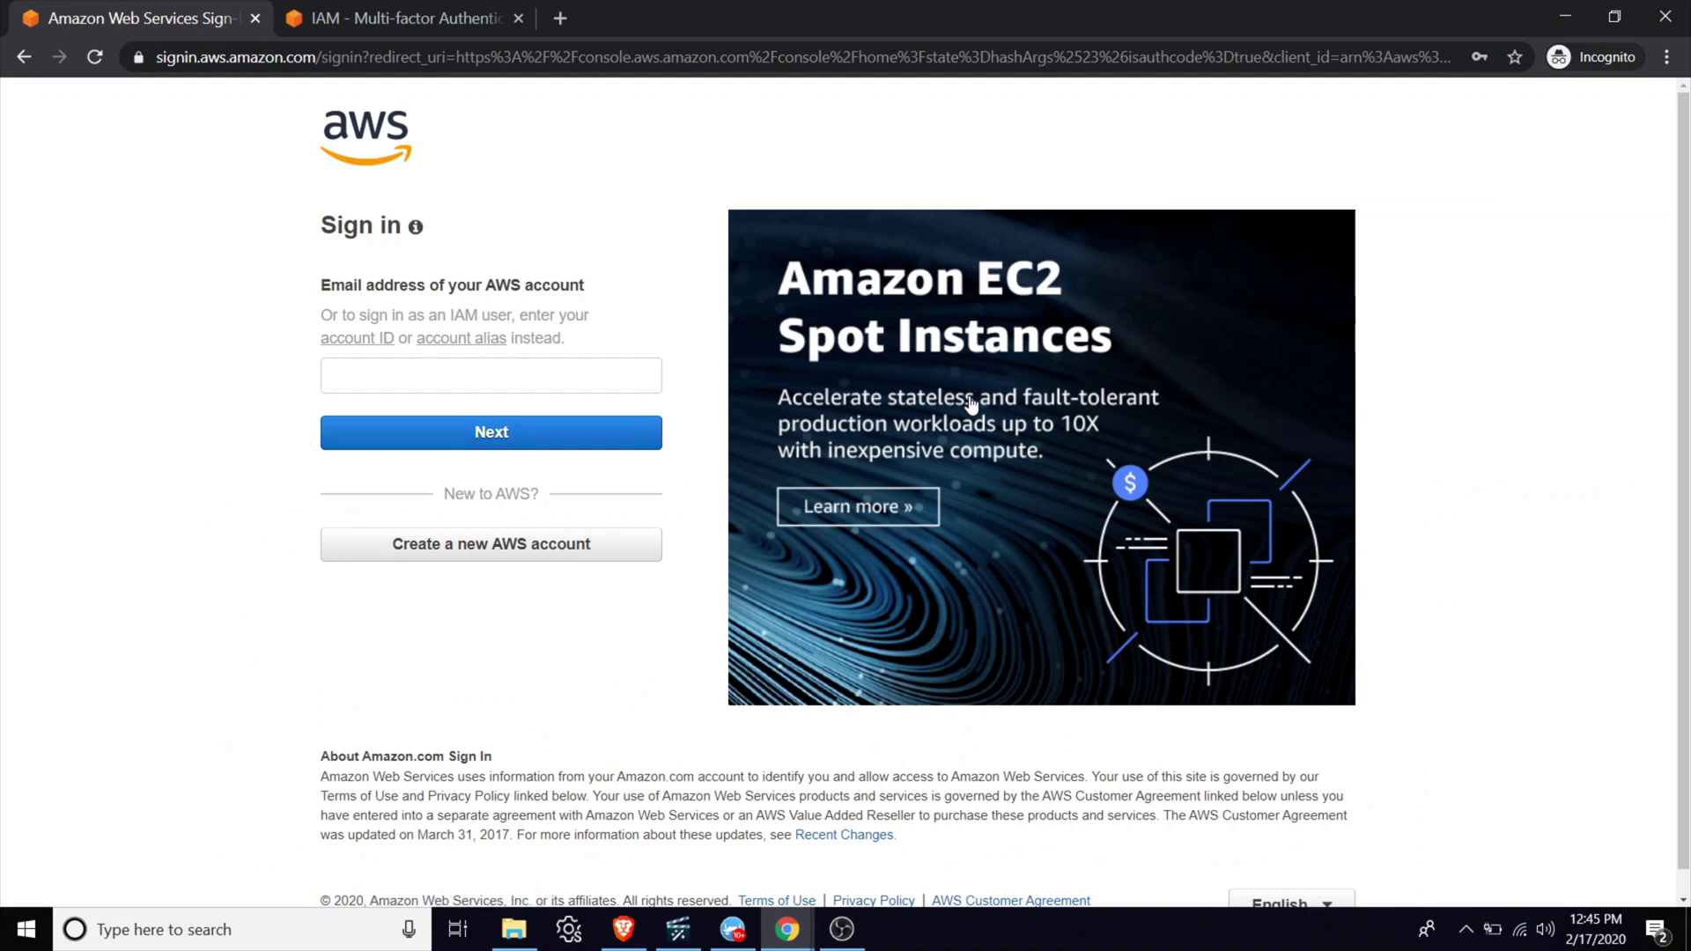
pyautogui.click(462, 381)
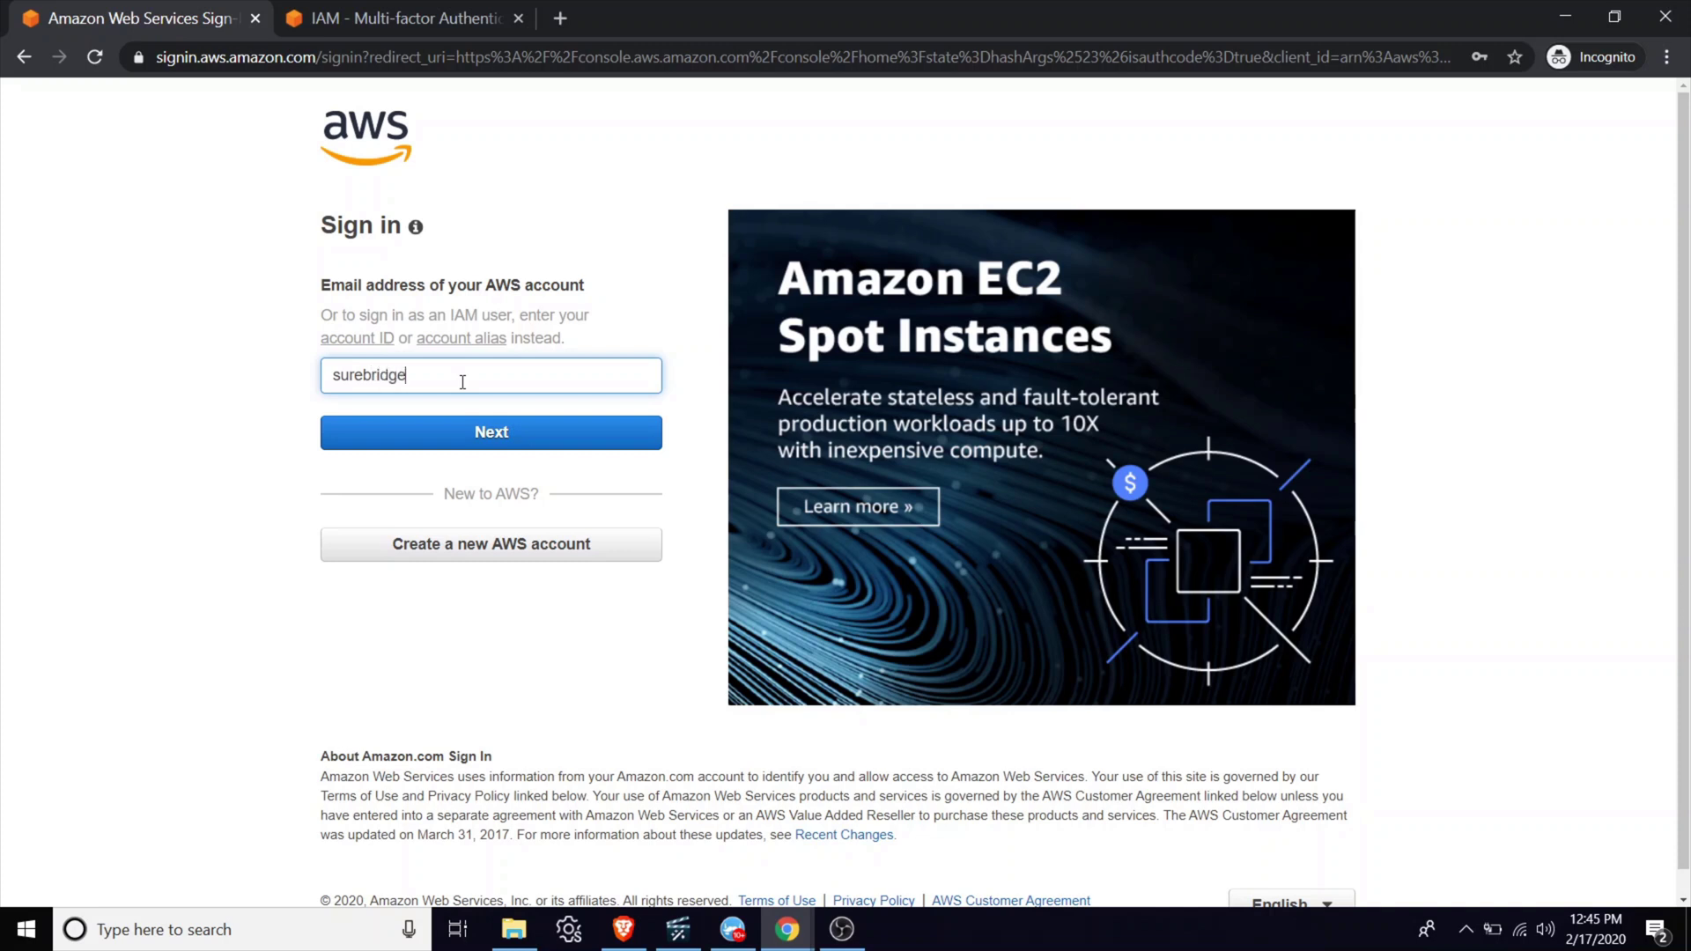
pyautogui.click(500, 433)
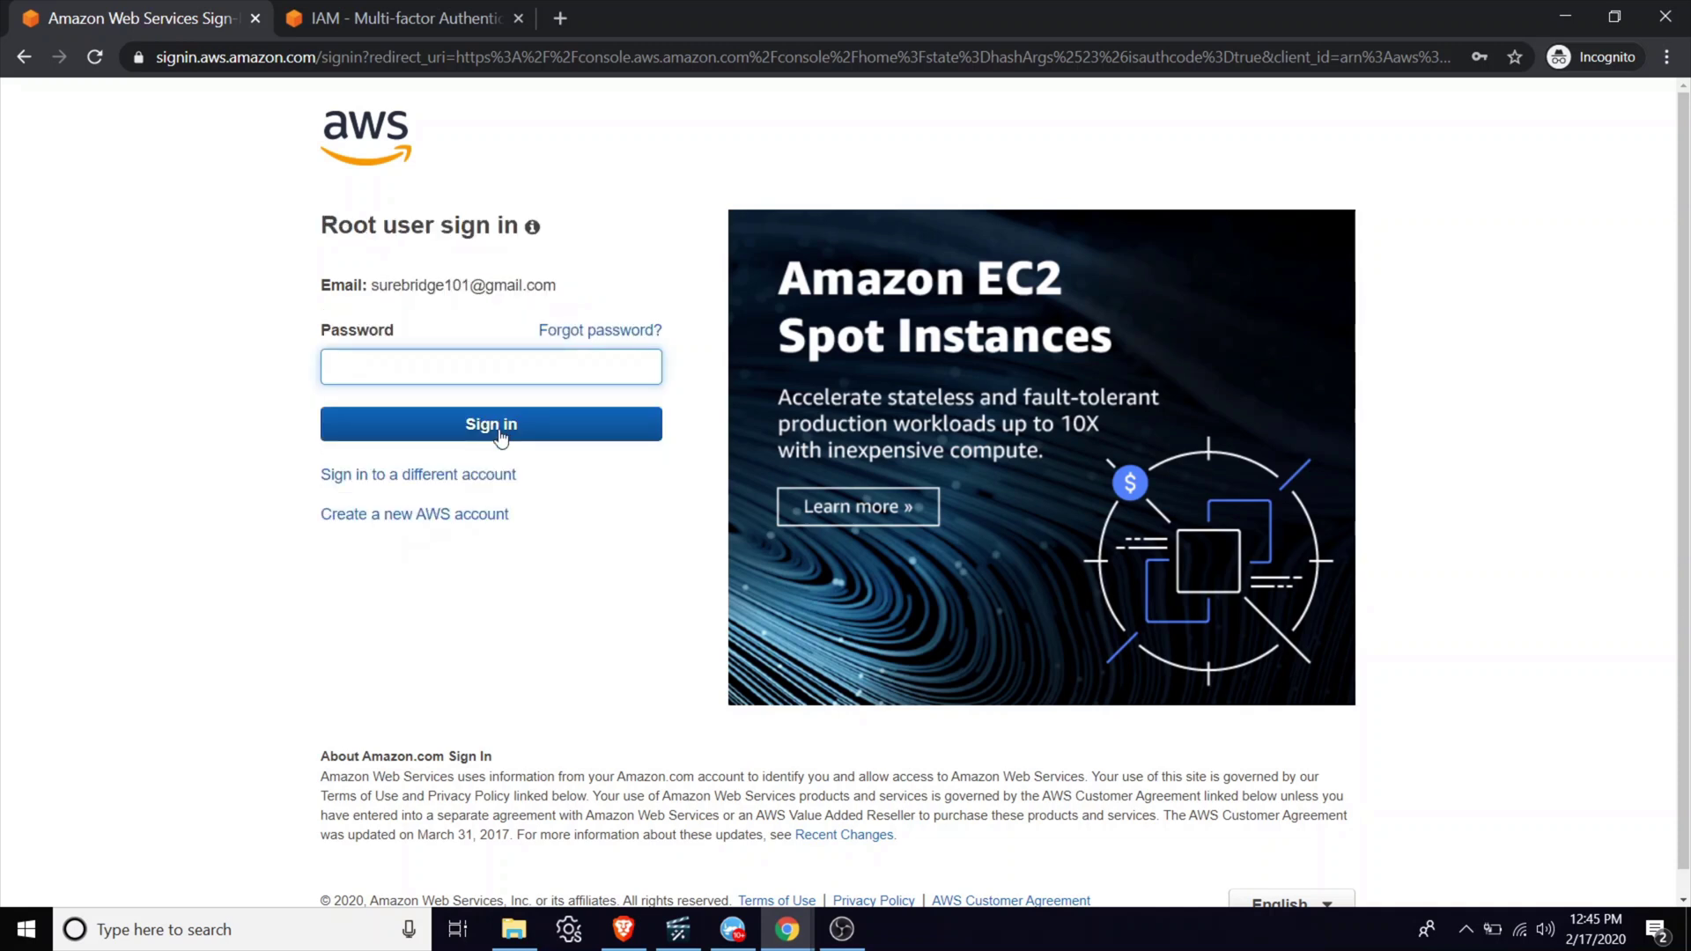
pyautogui.write('**********')
pyautogui.click(499, 426)
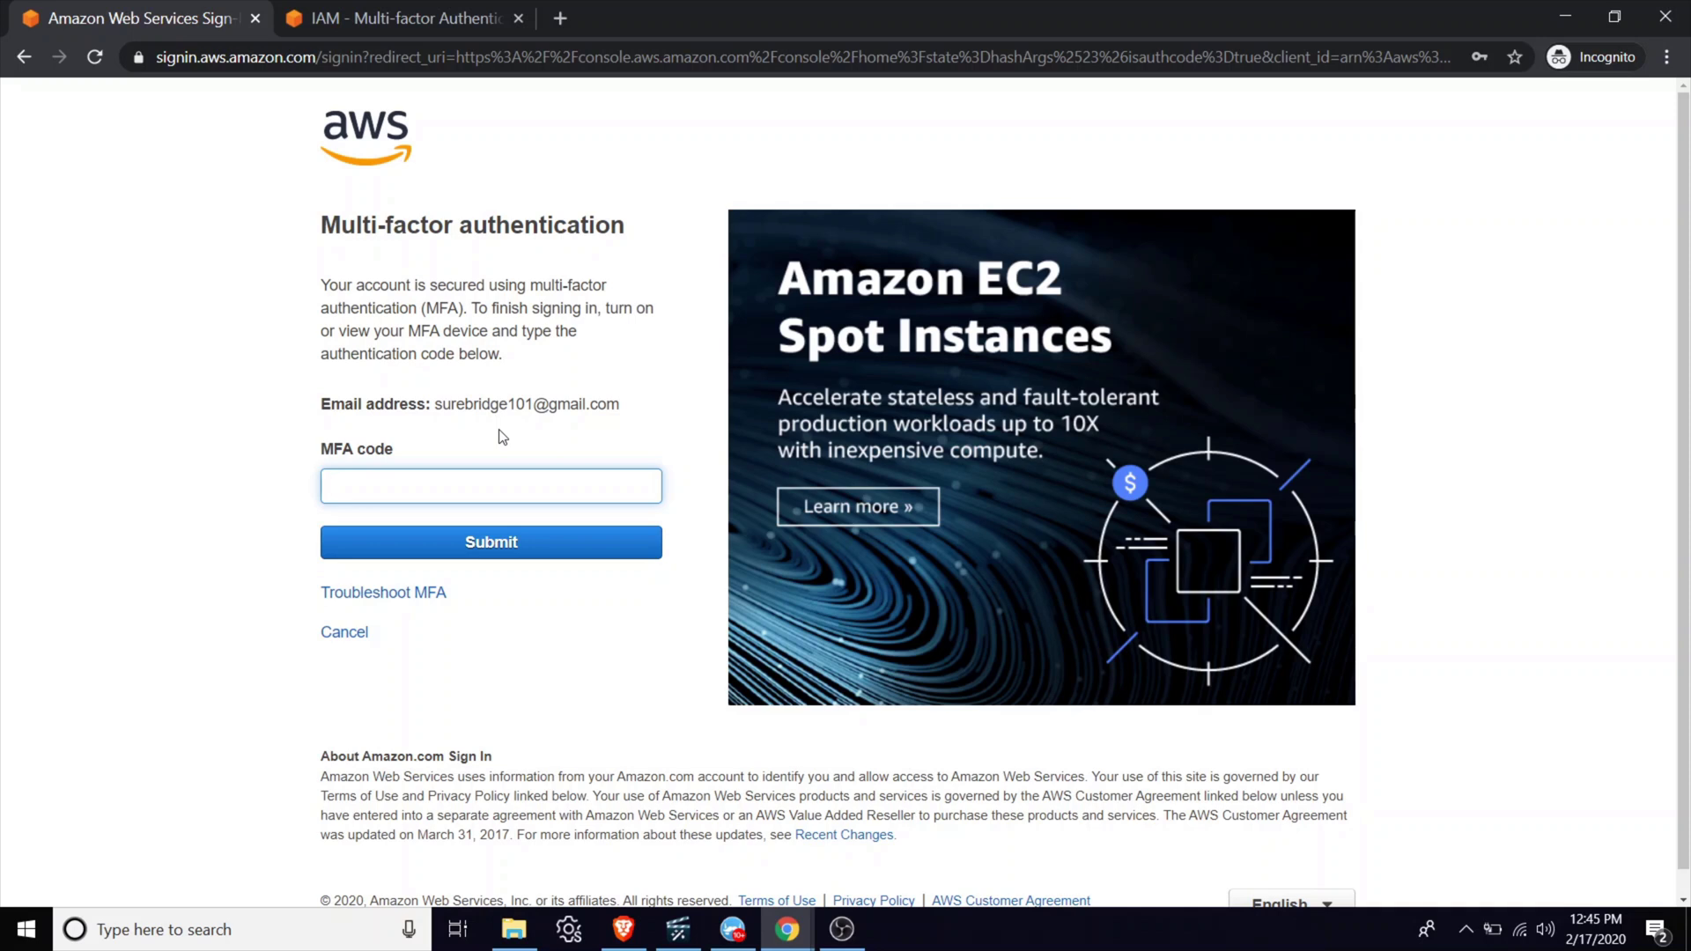
pyautogui.click(519, 551)
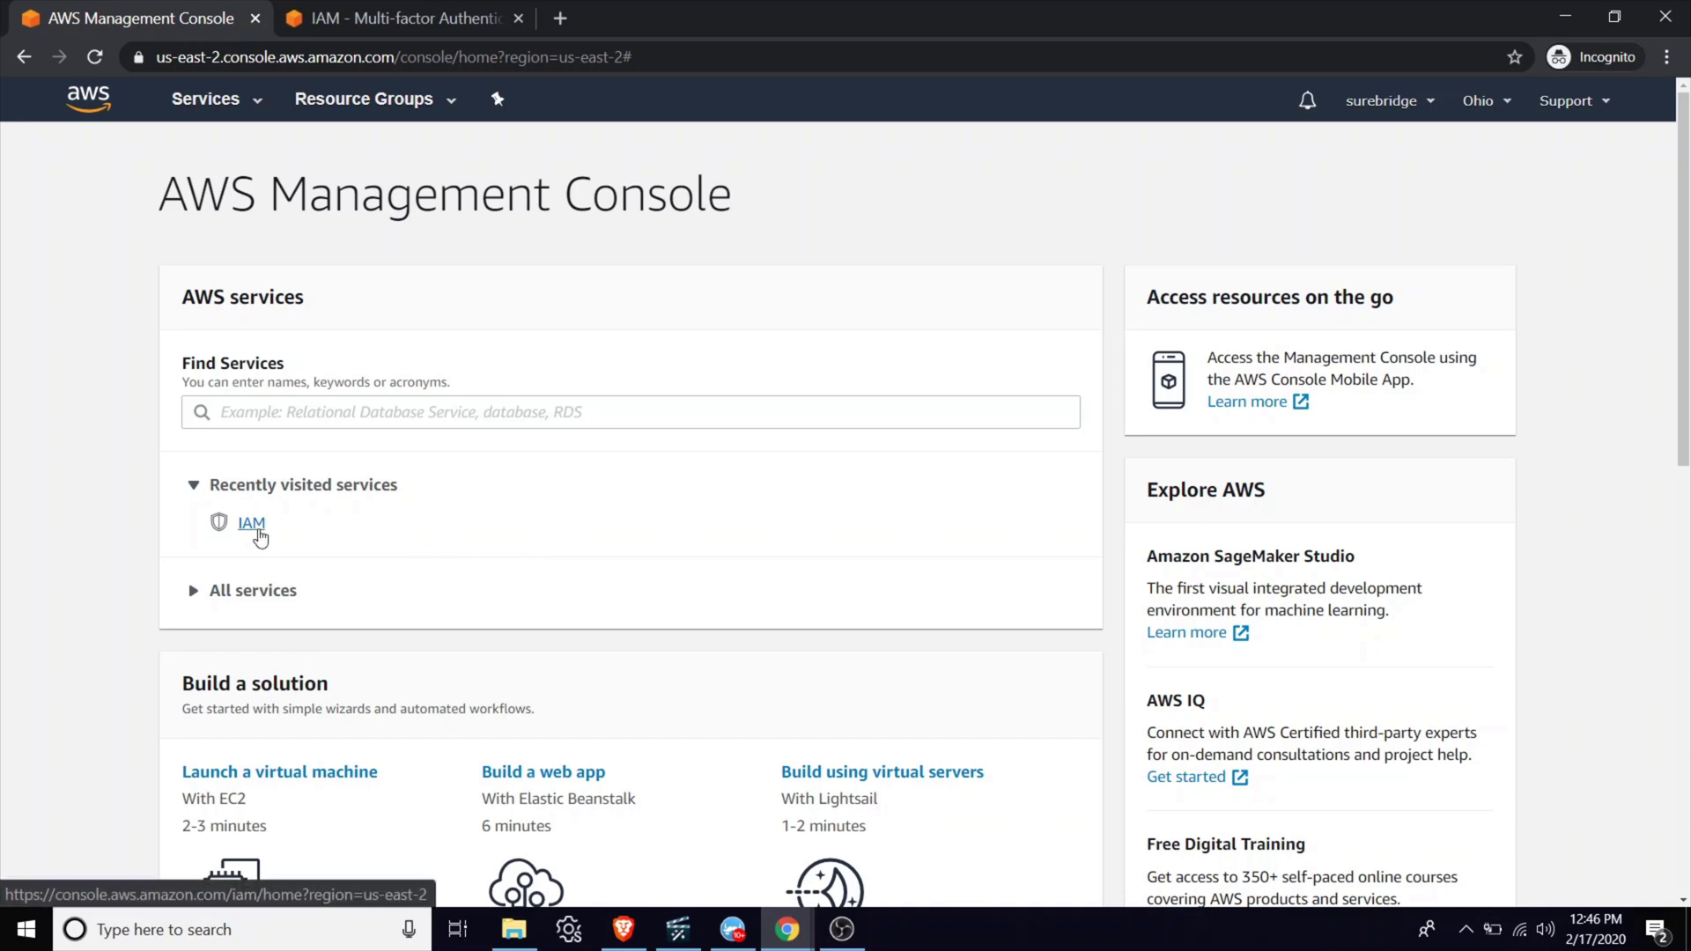
# Step: Open the IAM console via an 'iam' service search and go to its empty Users list
pyautogui.click(317, 421)
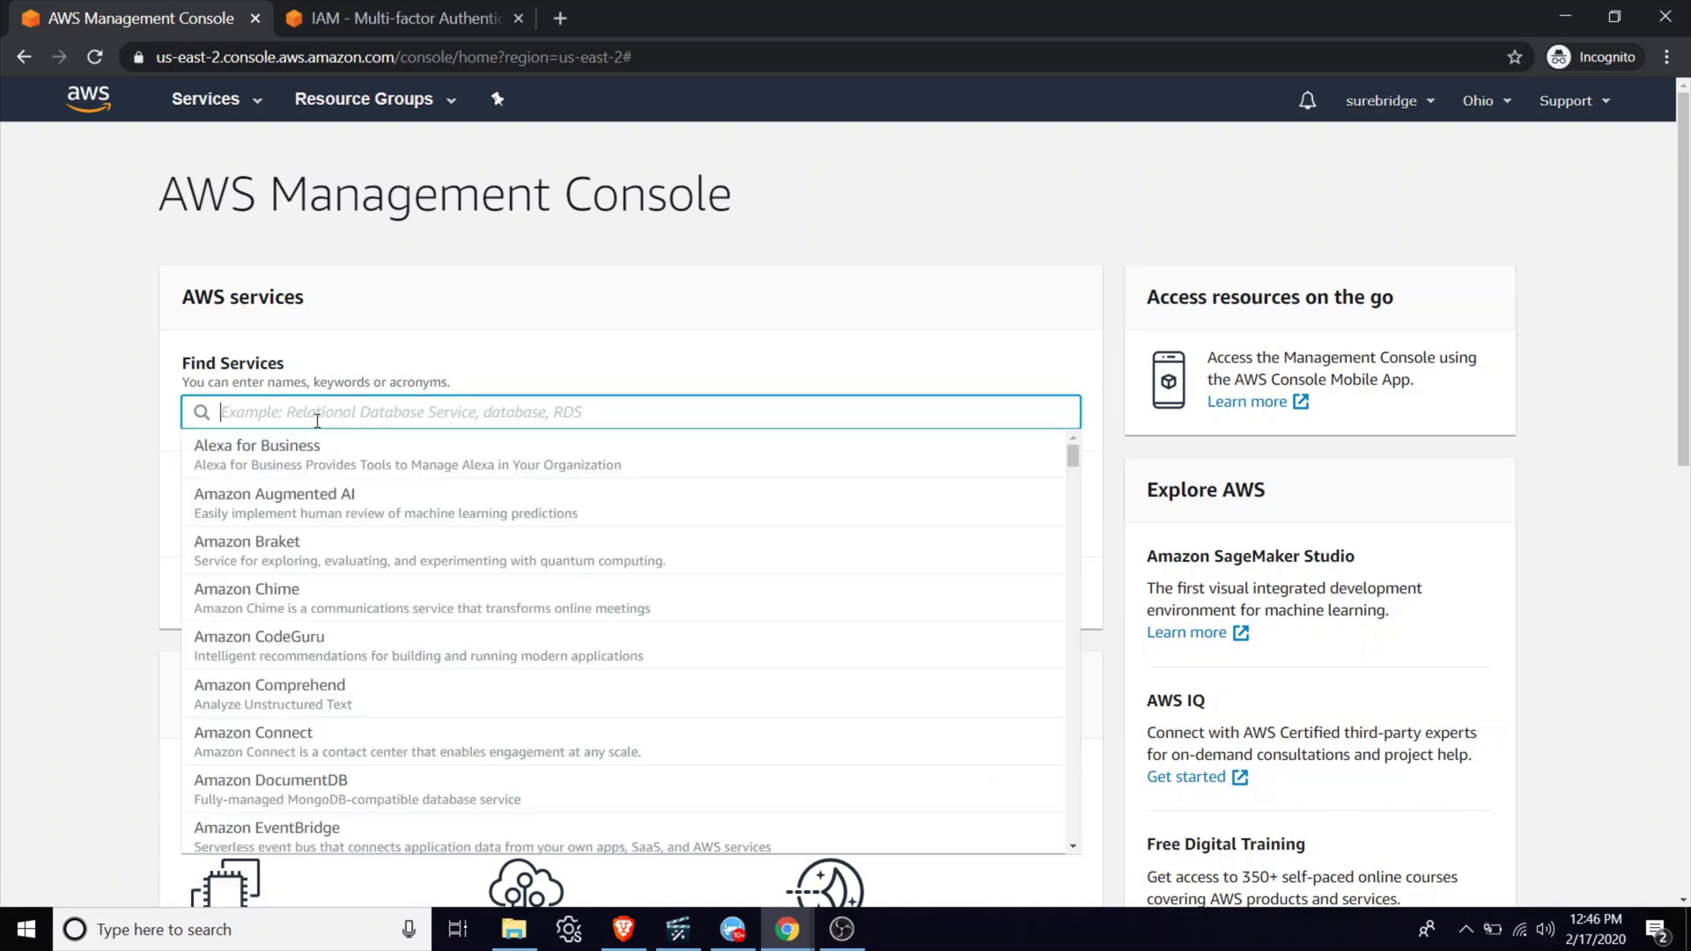
pyautogui.write('iam')
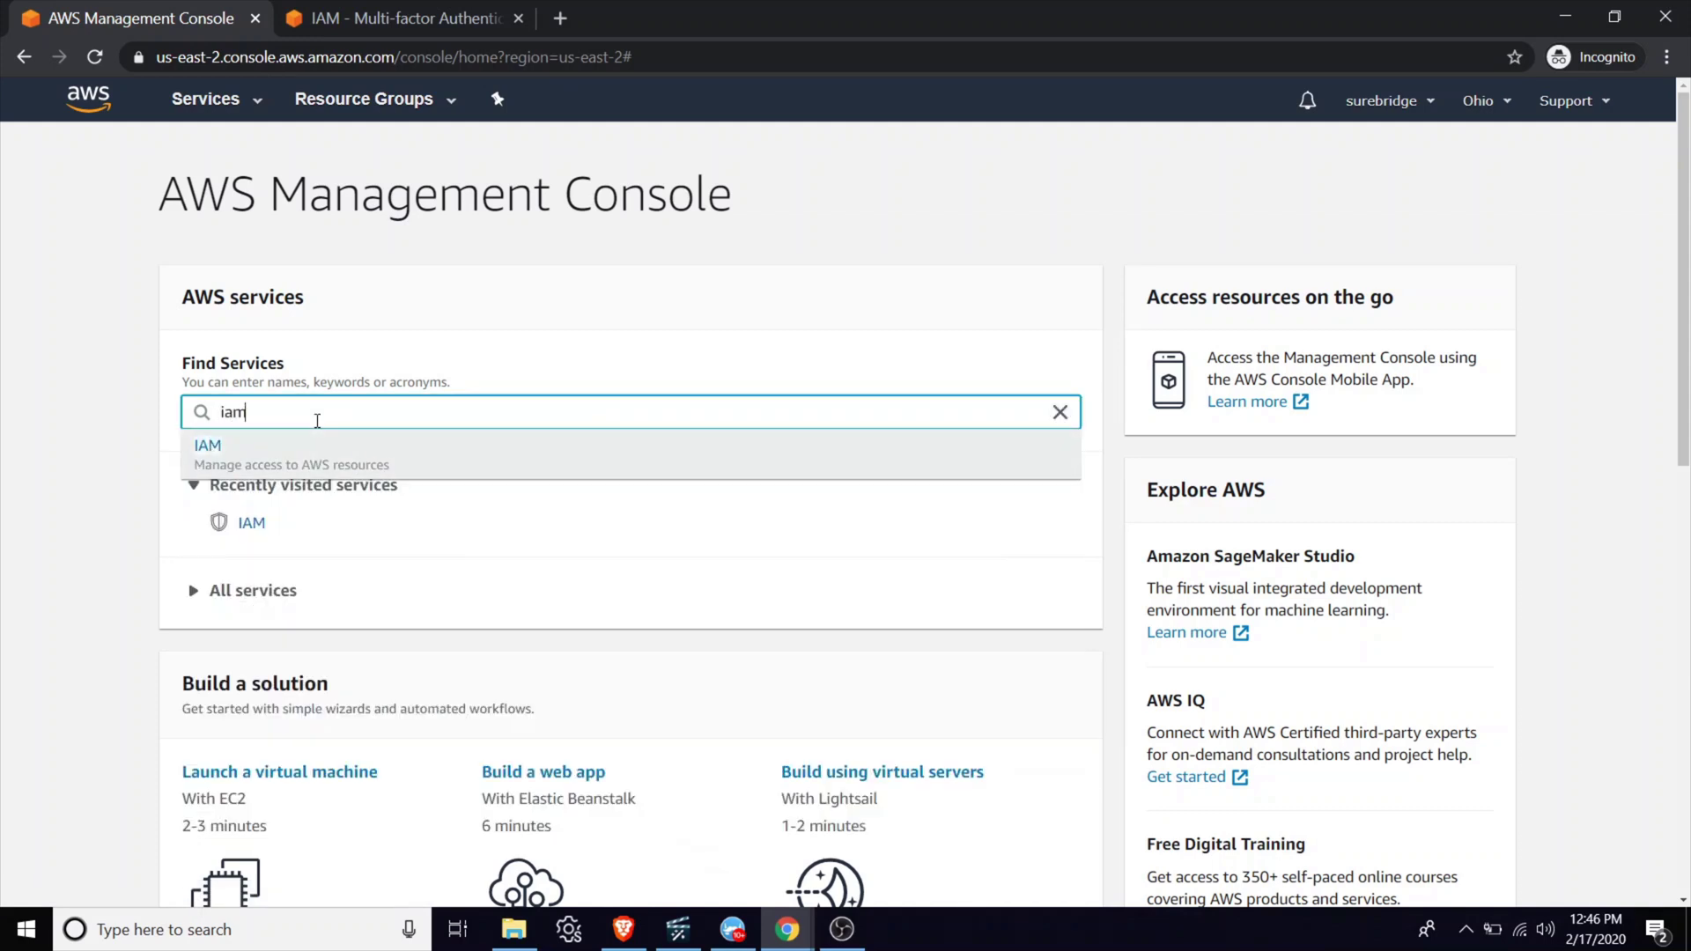
pyautogui.click(219, 452)
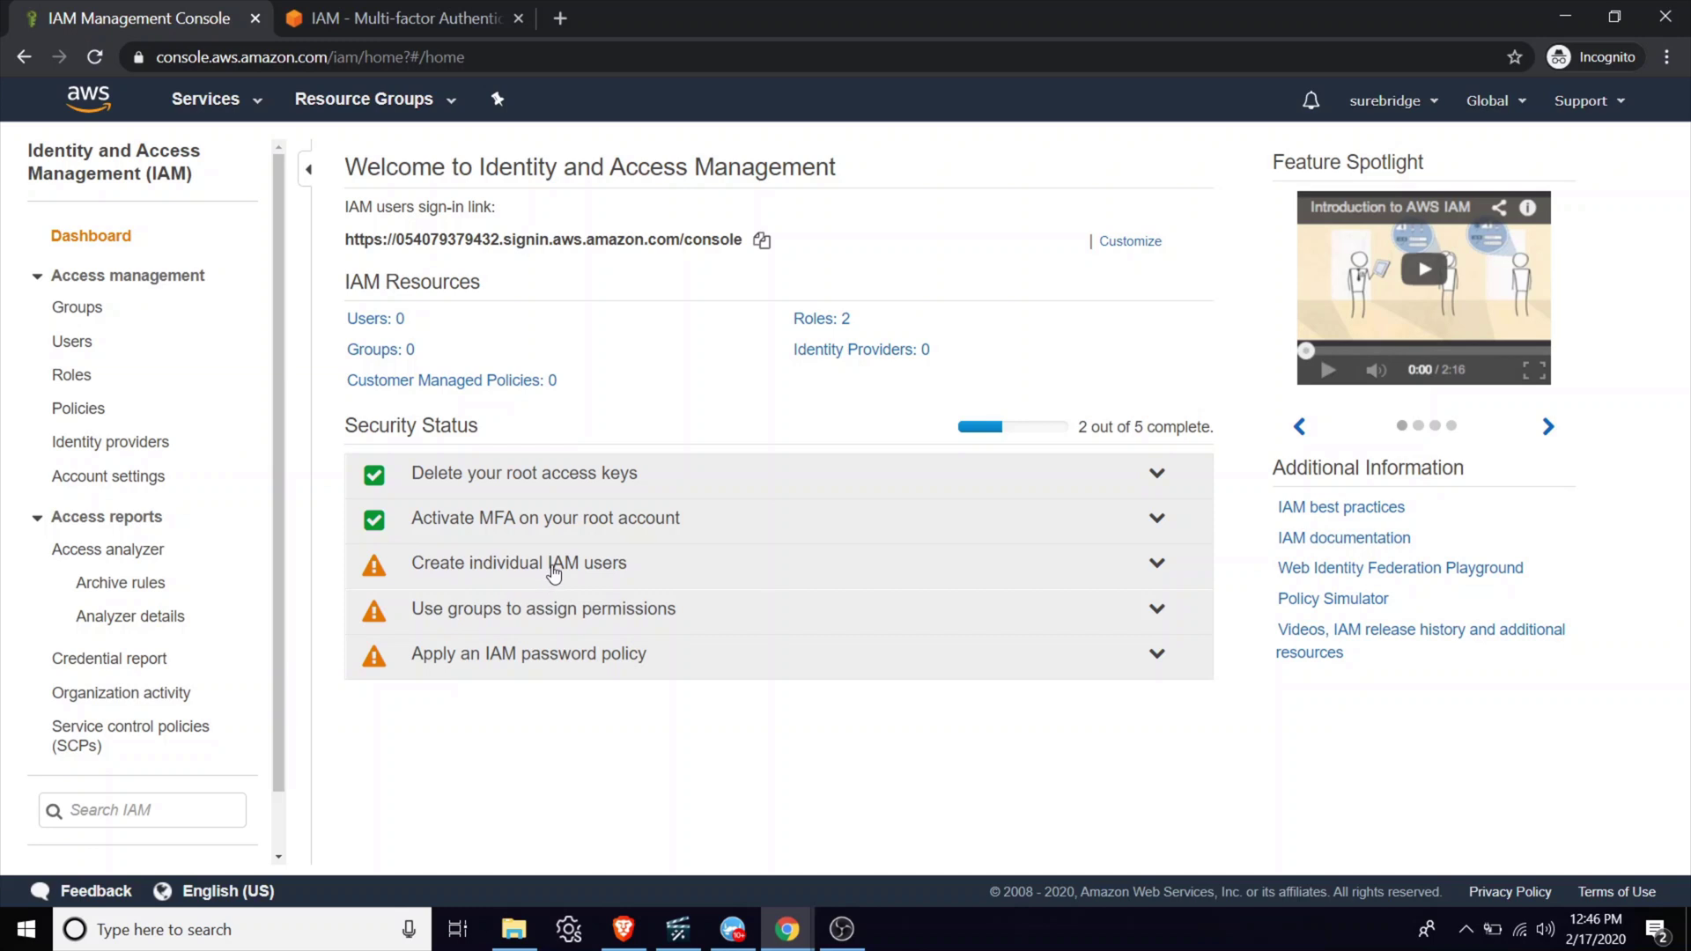
pyautogui.click(554, 573)
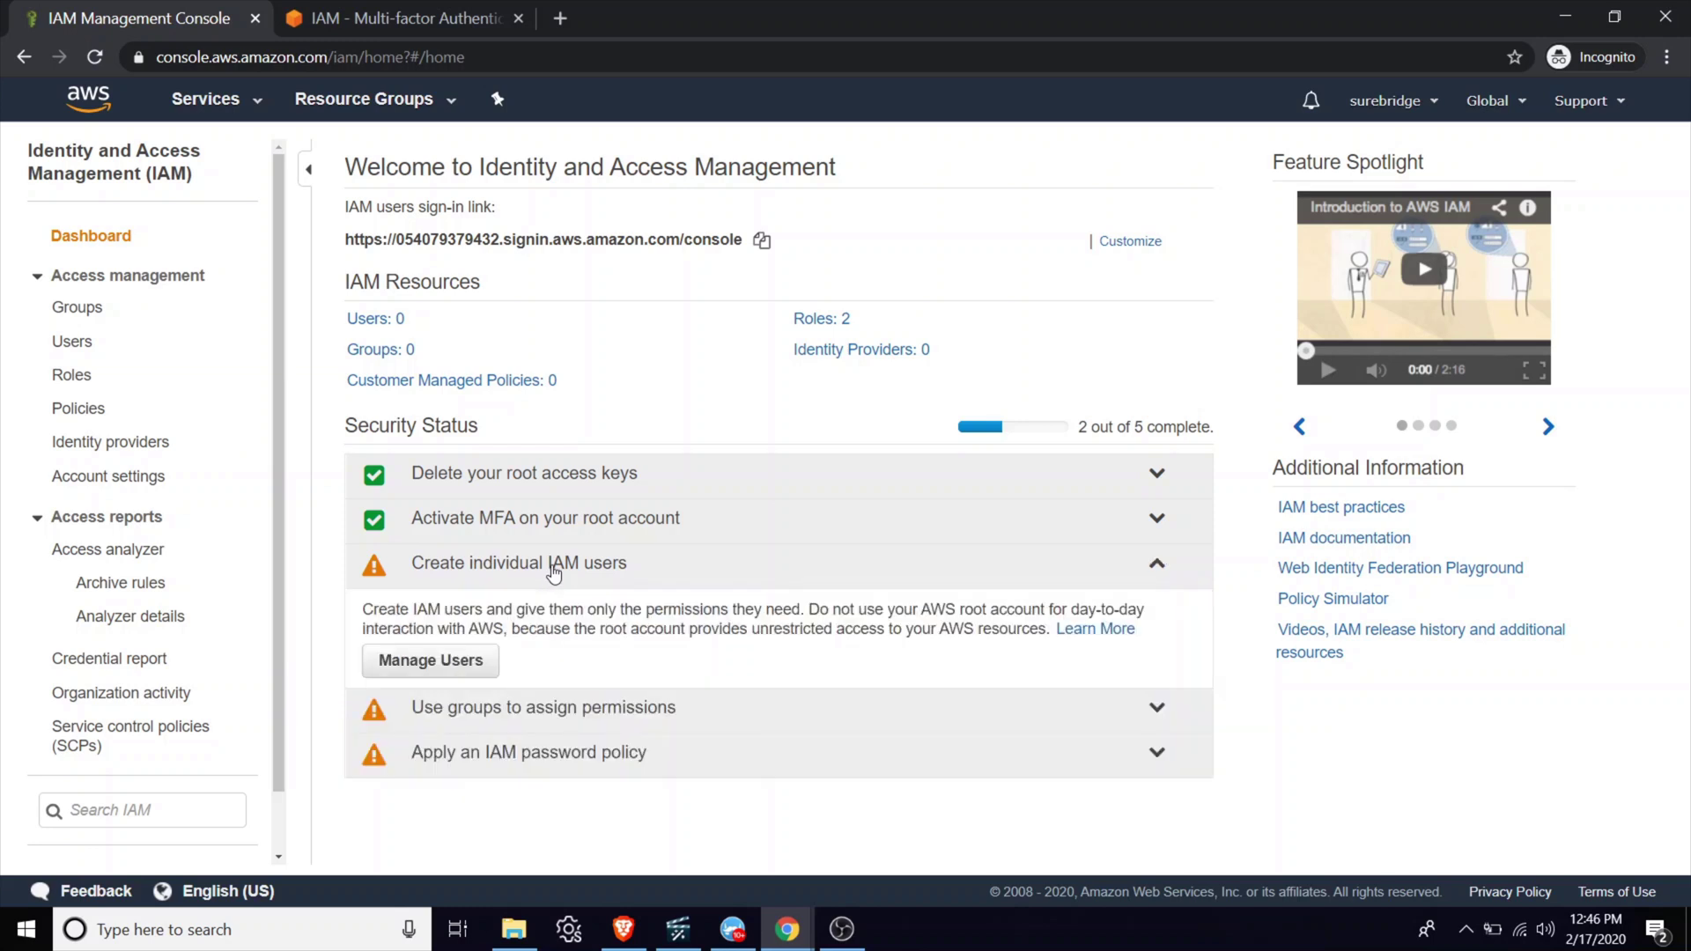
pyautogui.click(440, 675)
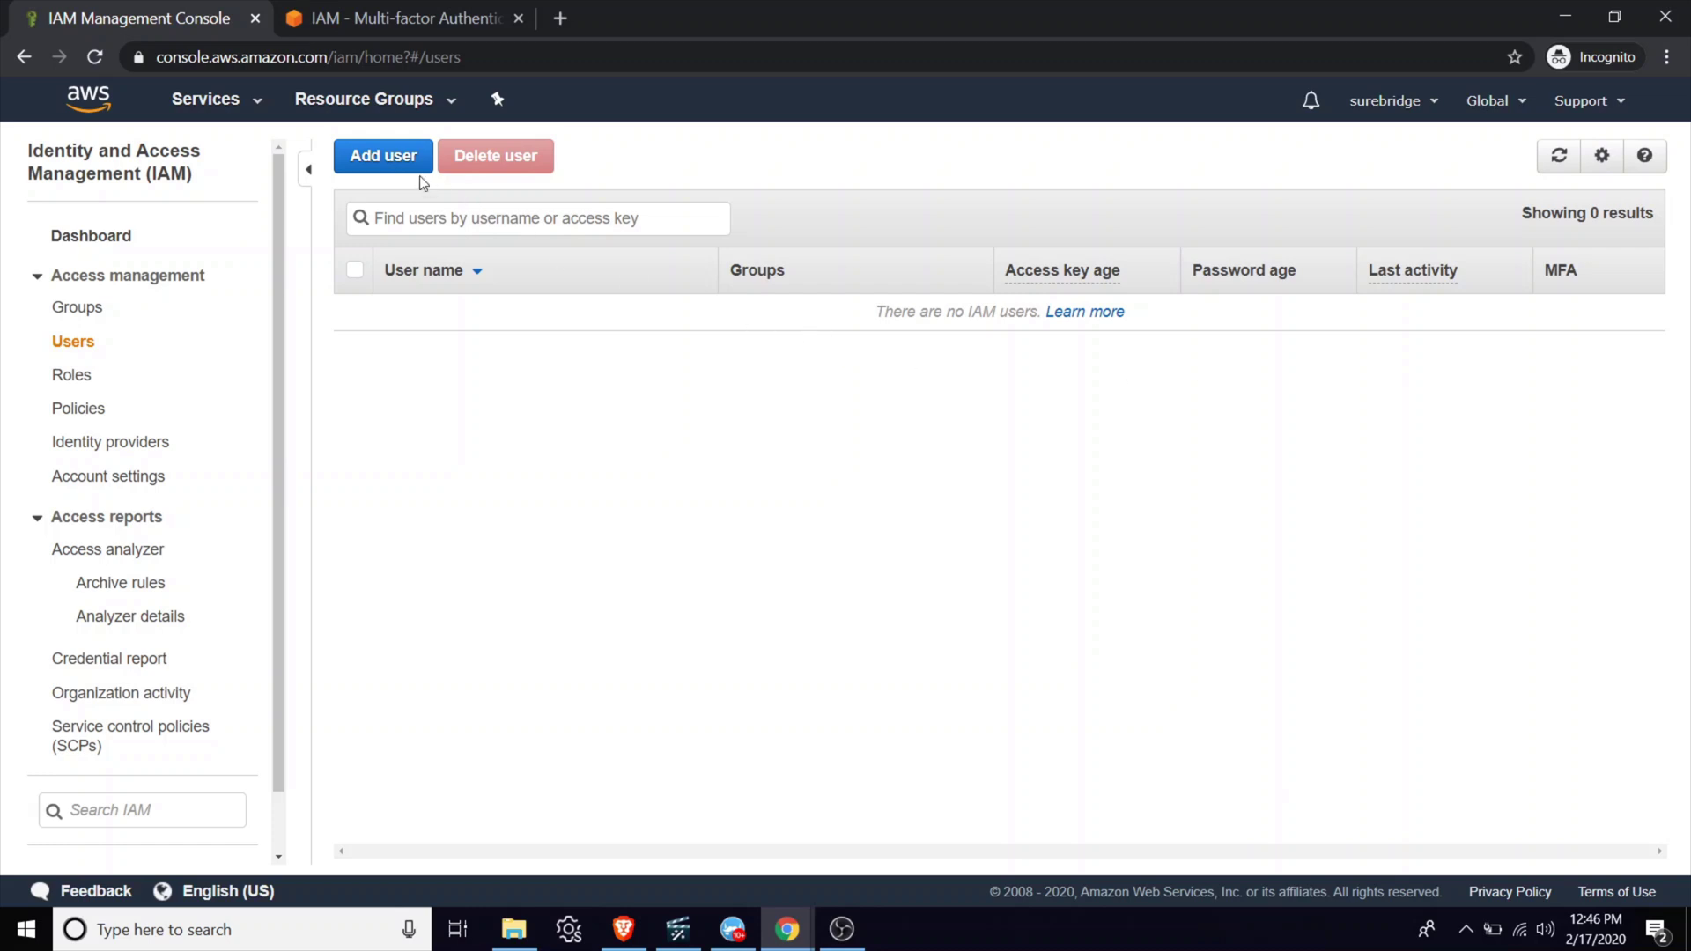
# Step: Add a new user named sure101 with programmatic and console access
pyautogui.click(393, 161)
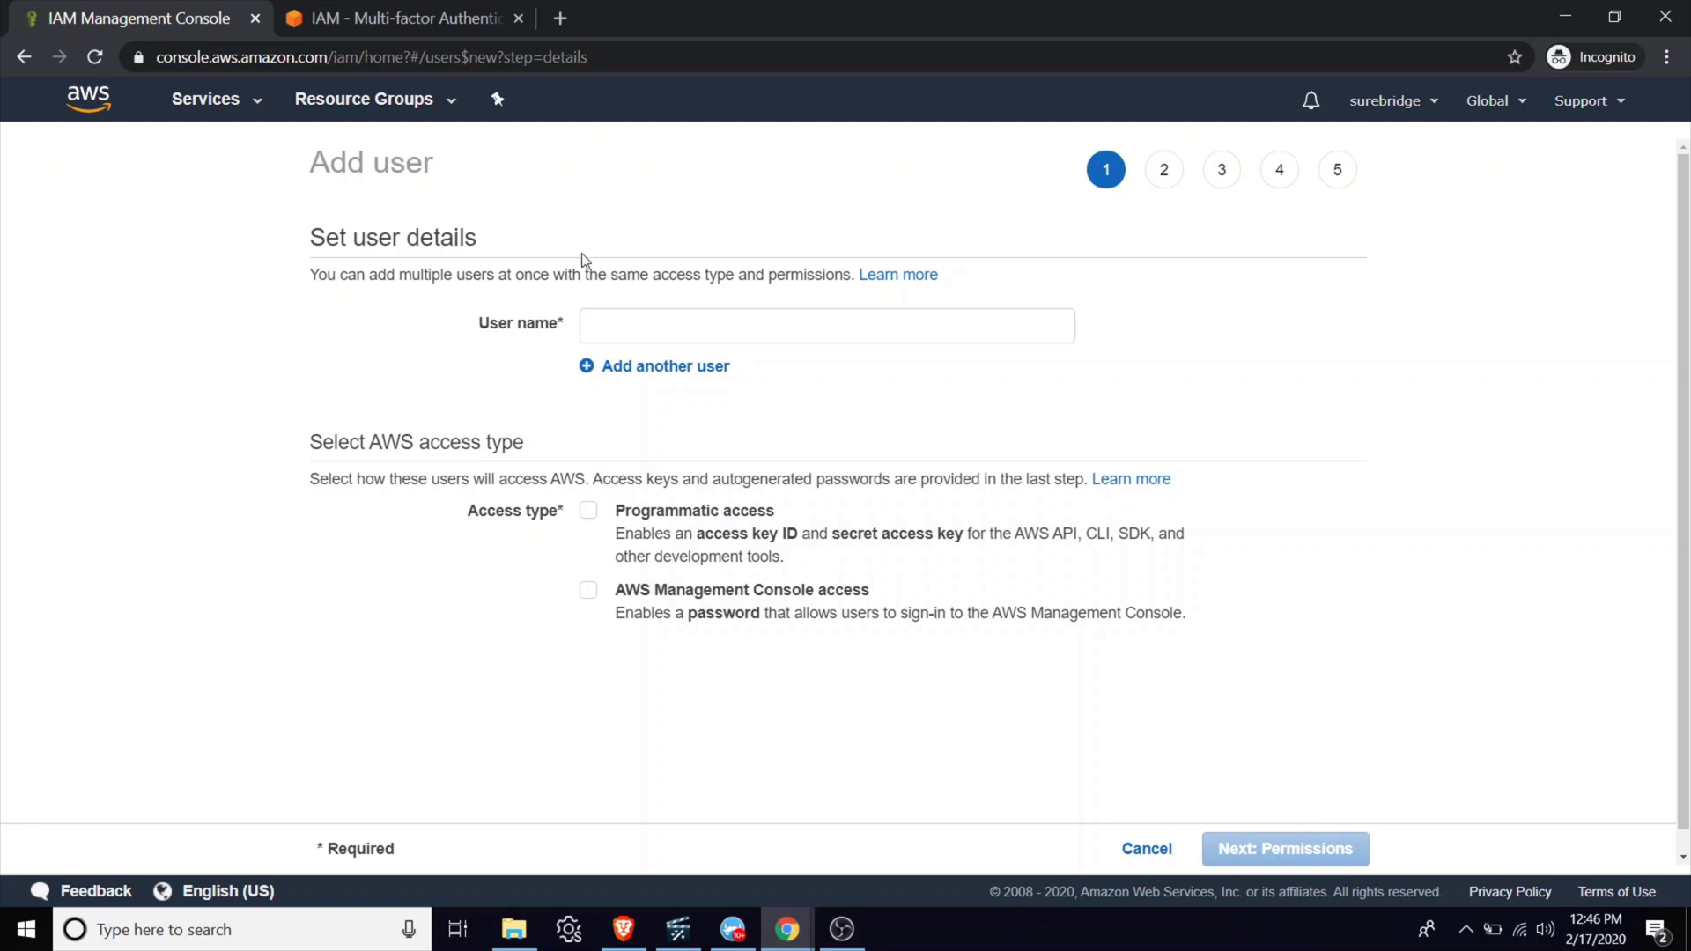
pyautogui.click(648, 328)
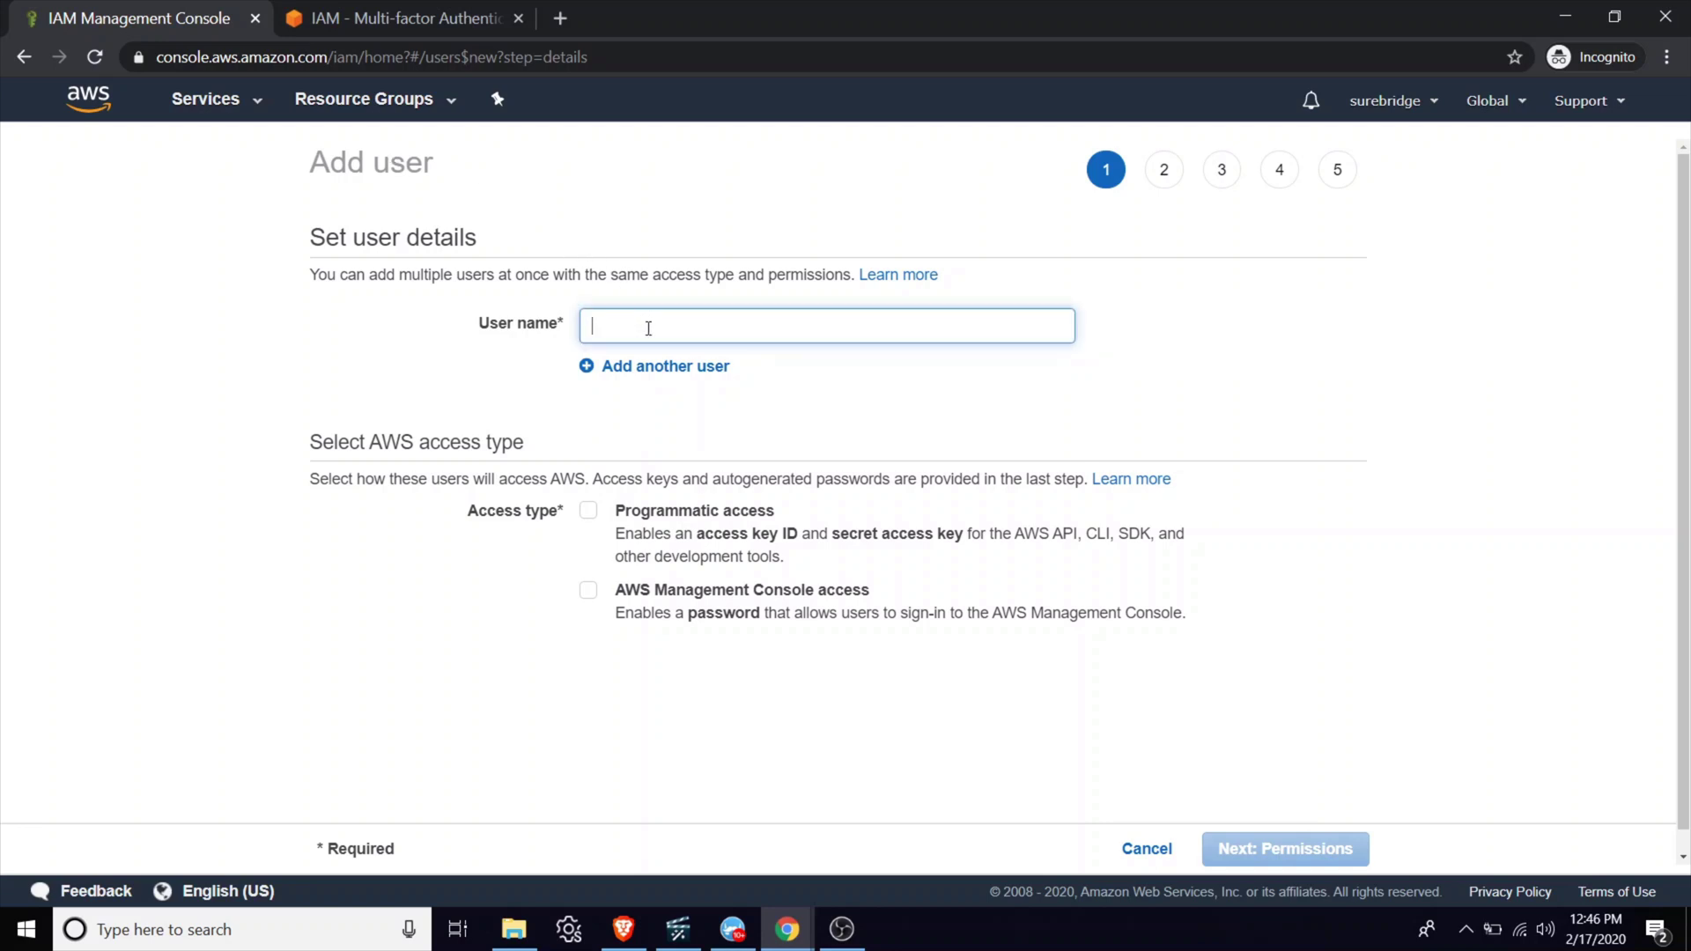
pyautogui.write('sure101')
pyautogui.click(836, 378)
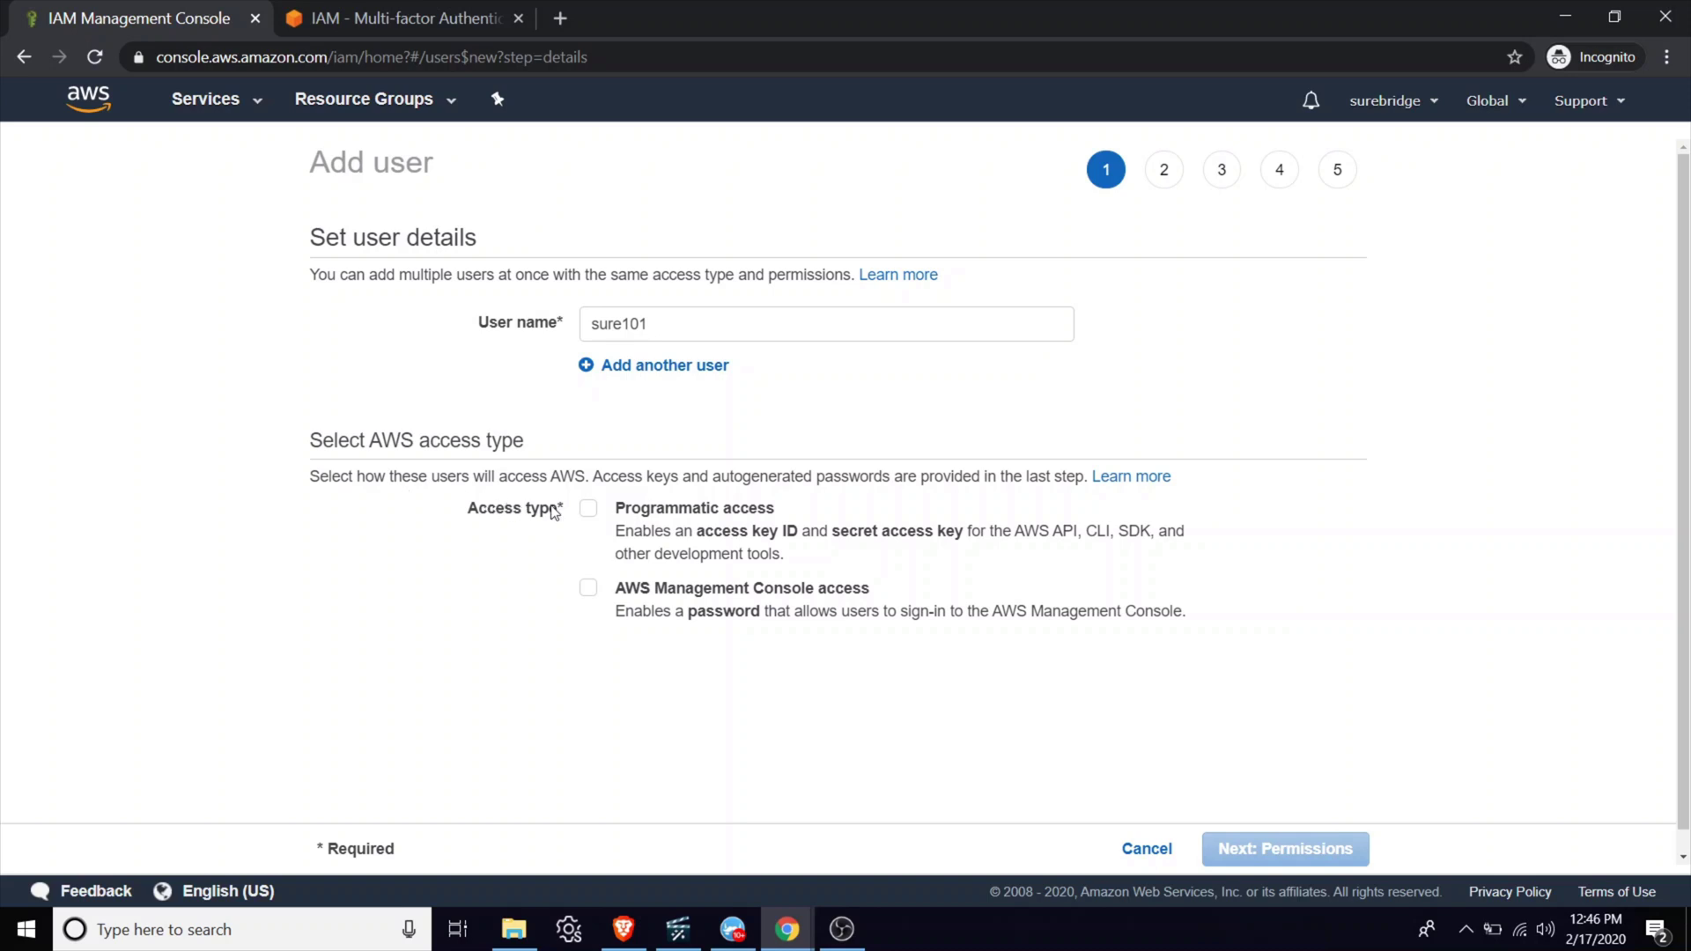
pyautogui.click(588, 509)
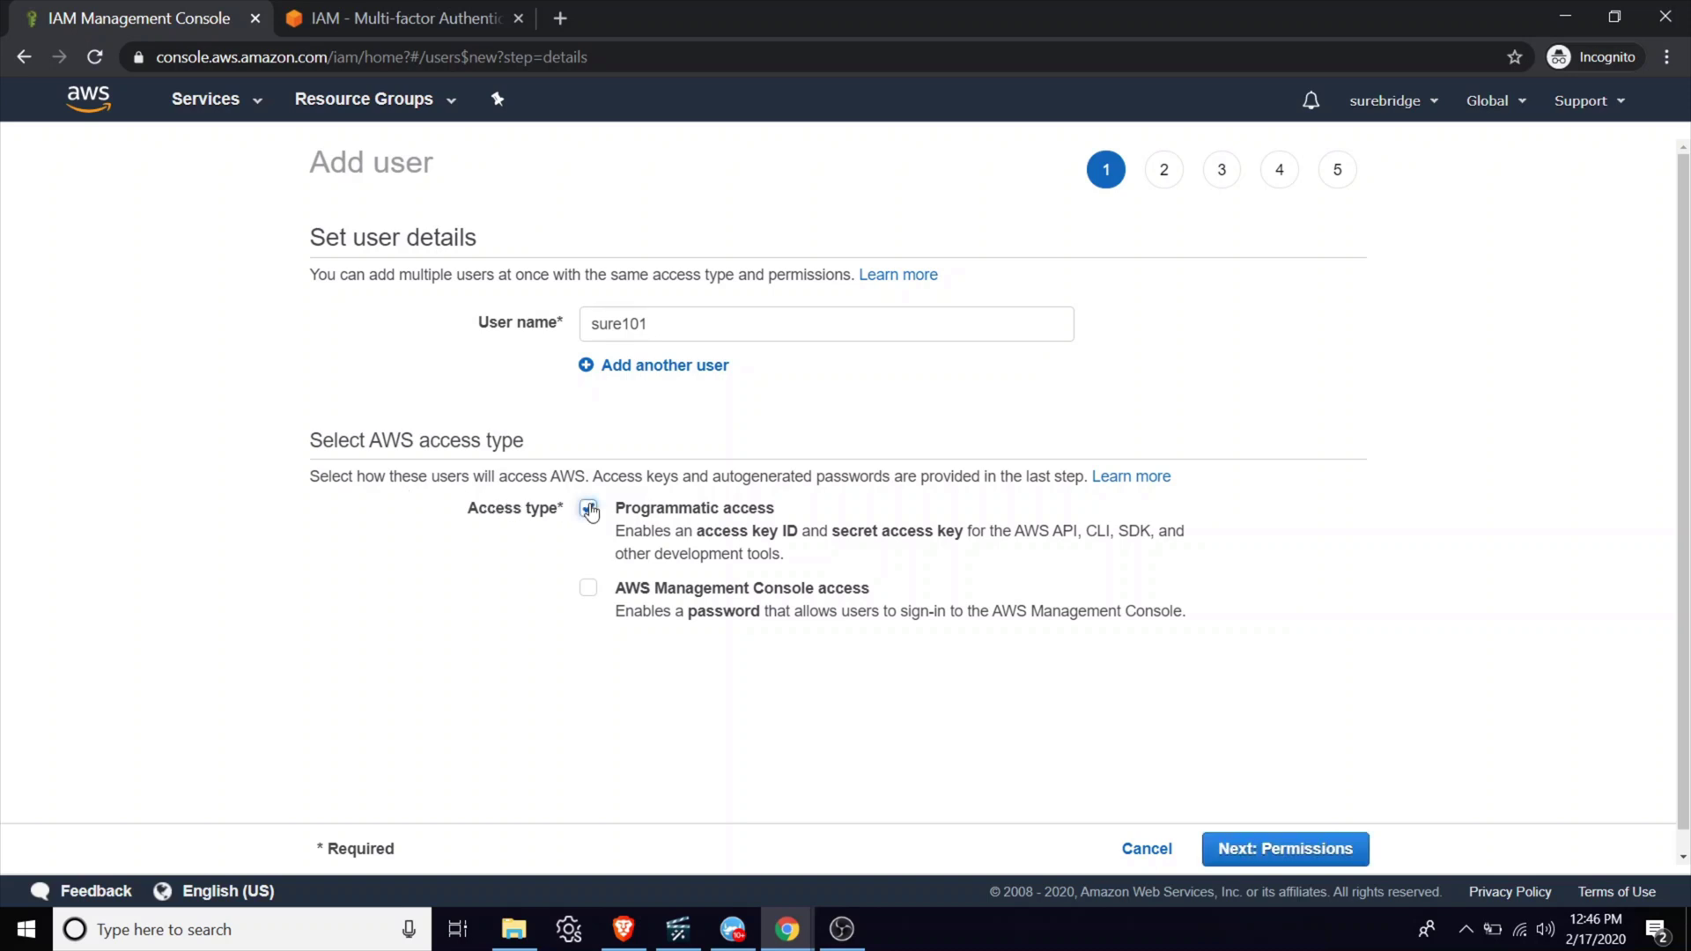
pyautogui.click(588, 591)
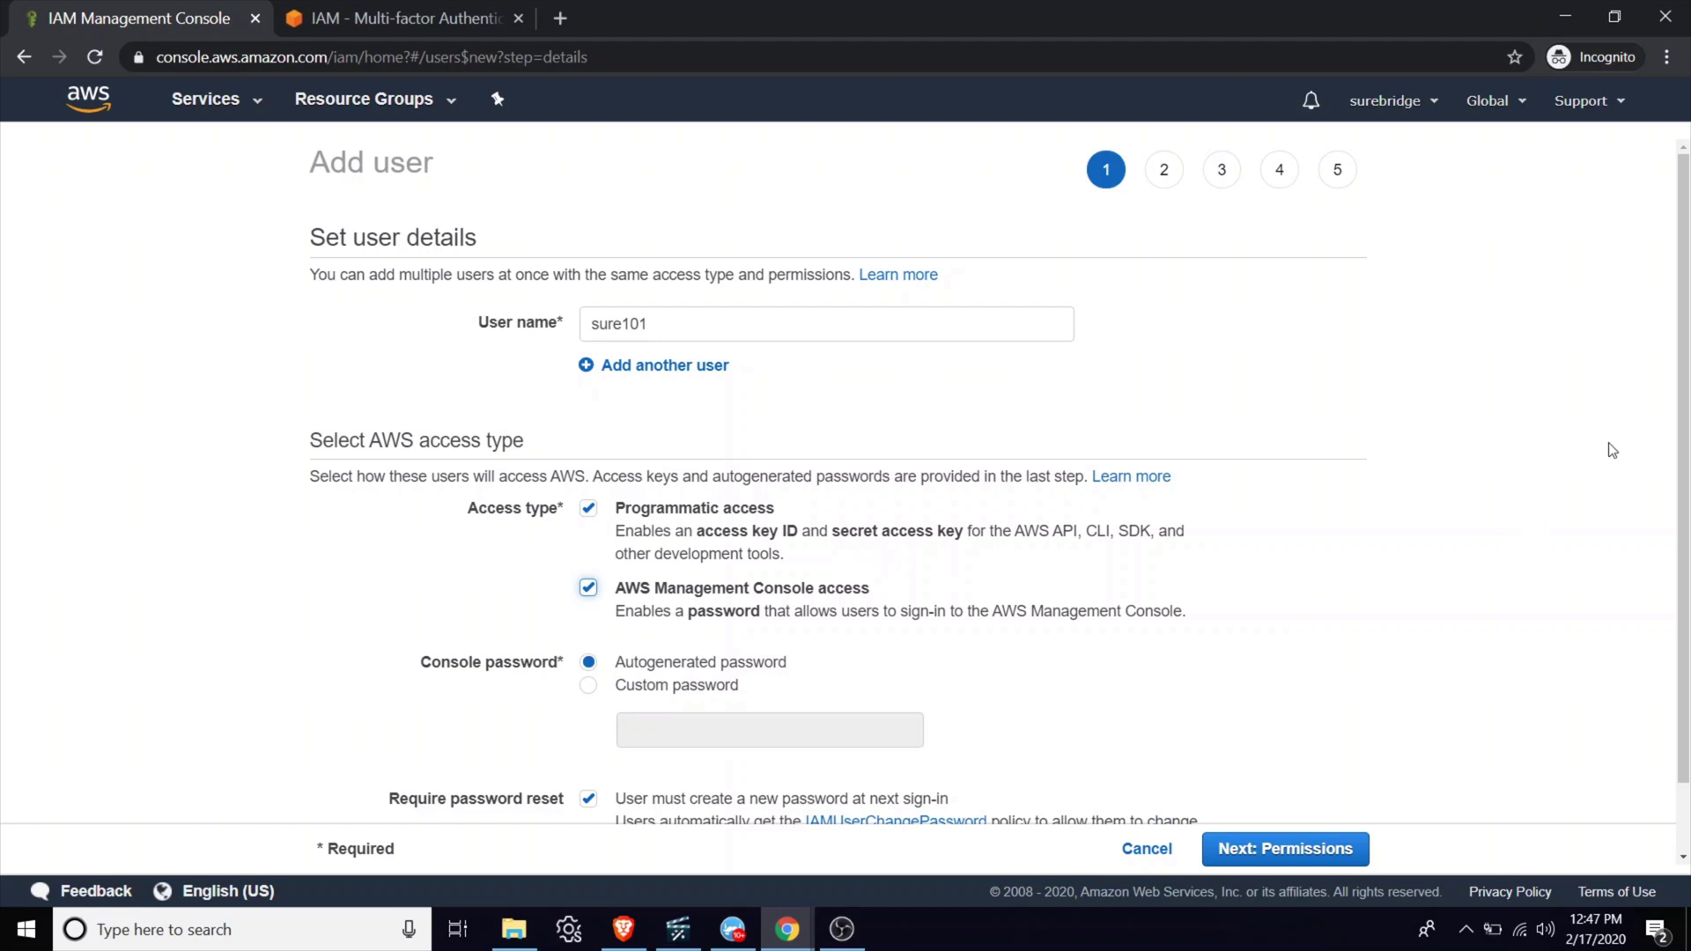
# Step: Give sure101 a custom console password and continue to the permissions step
pyautogui.scroll(-2, 1664, 412)
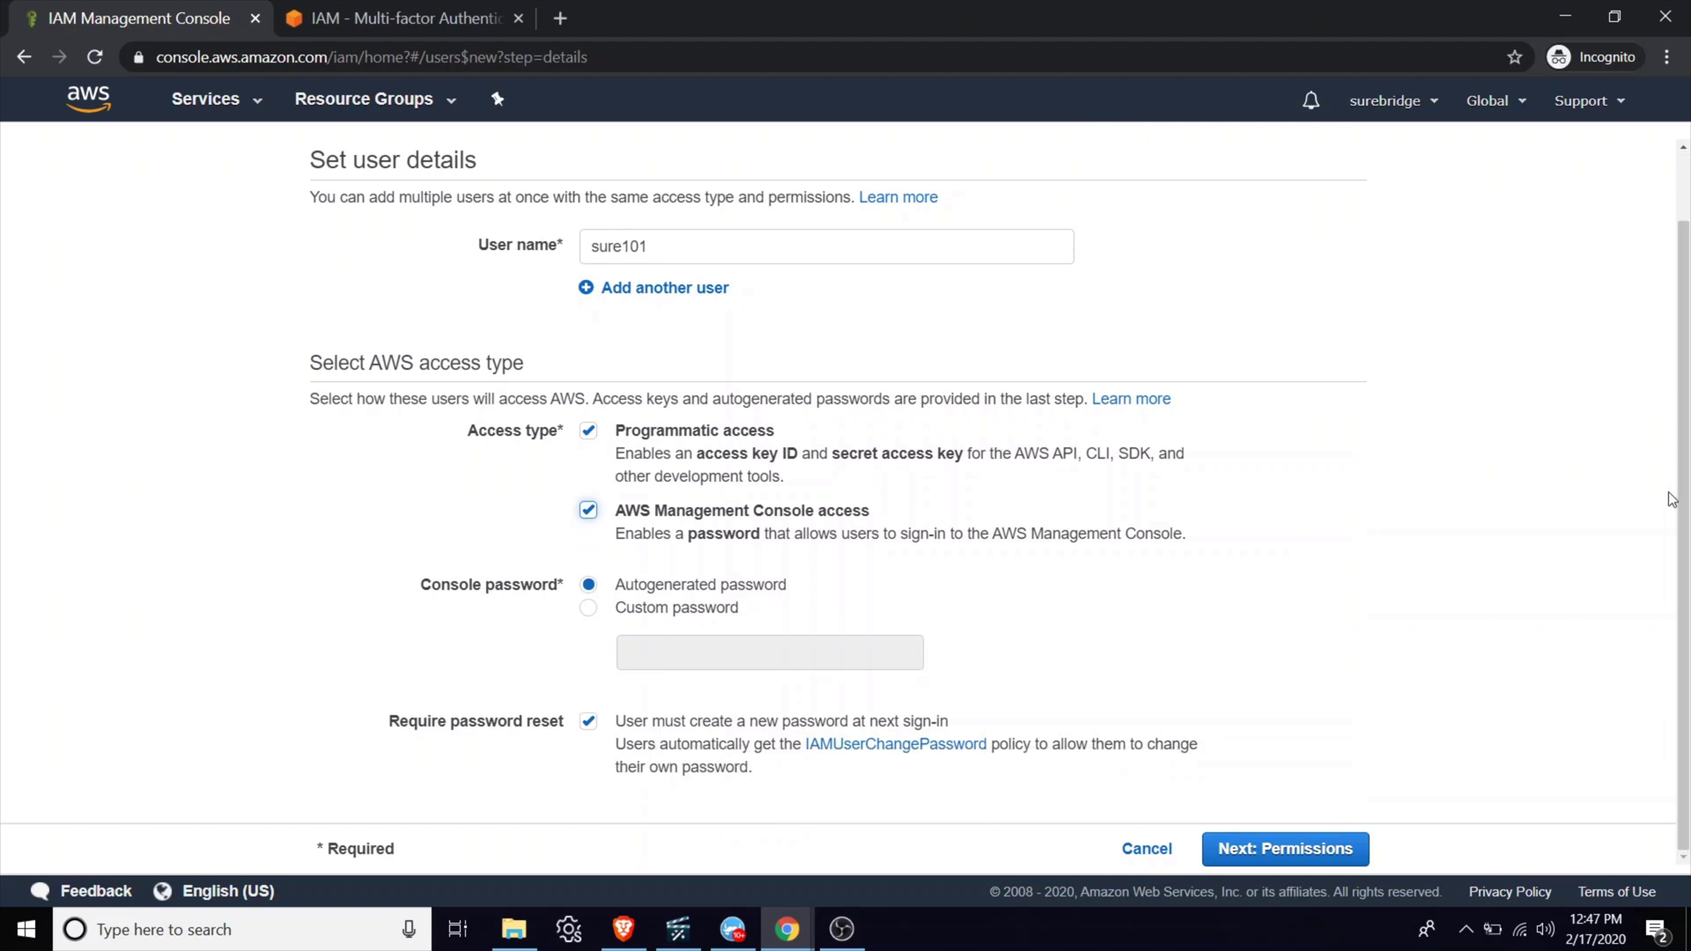
pyautogui.click(589, 609)
pyautogui.click(664, 651)
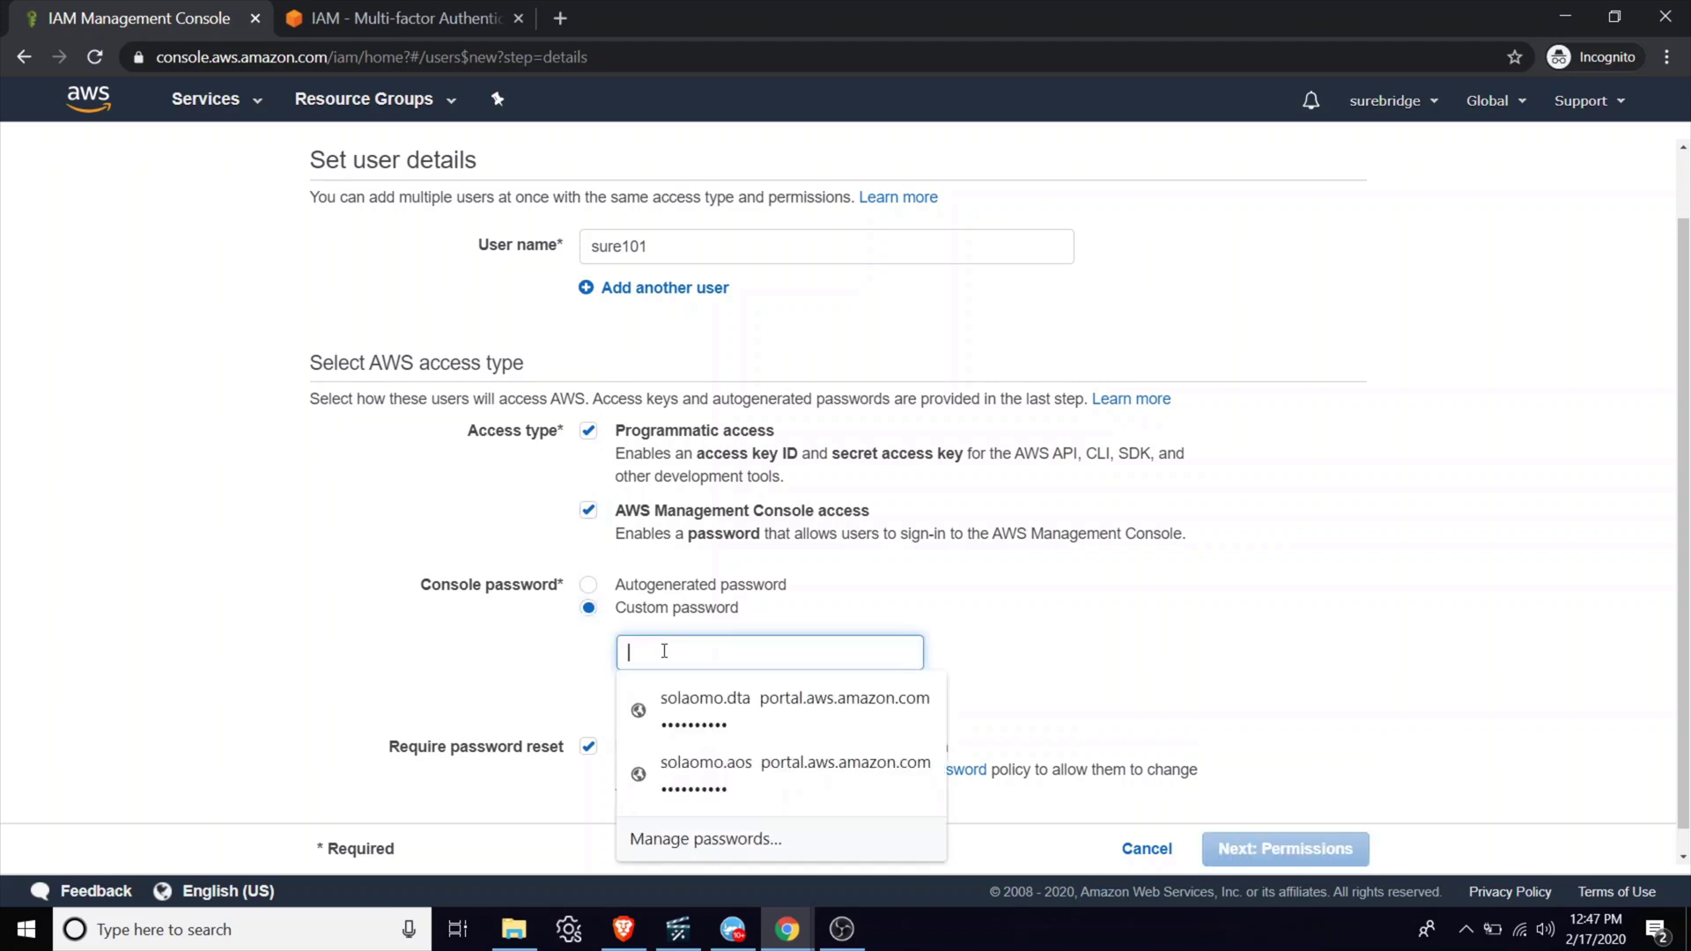
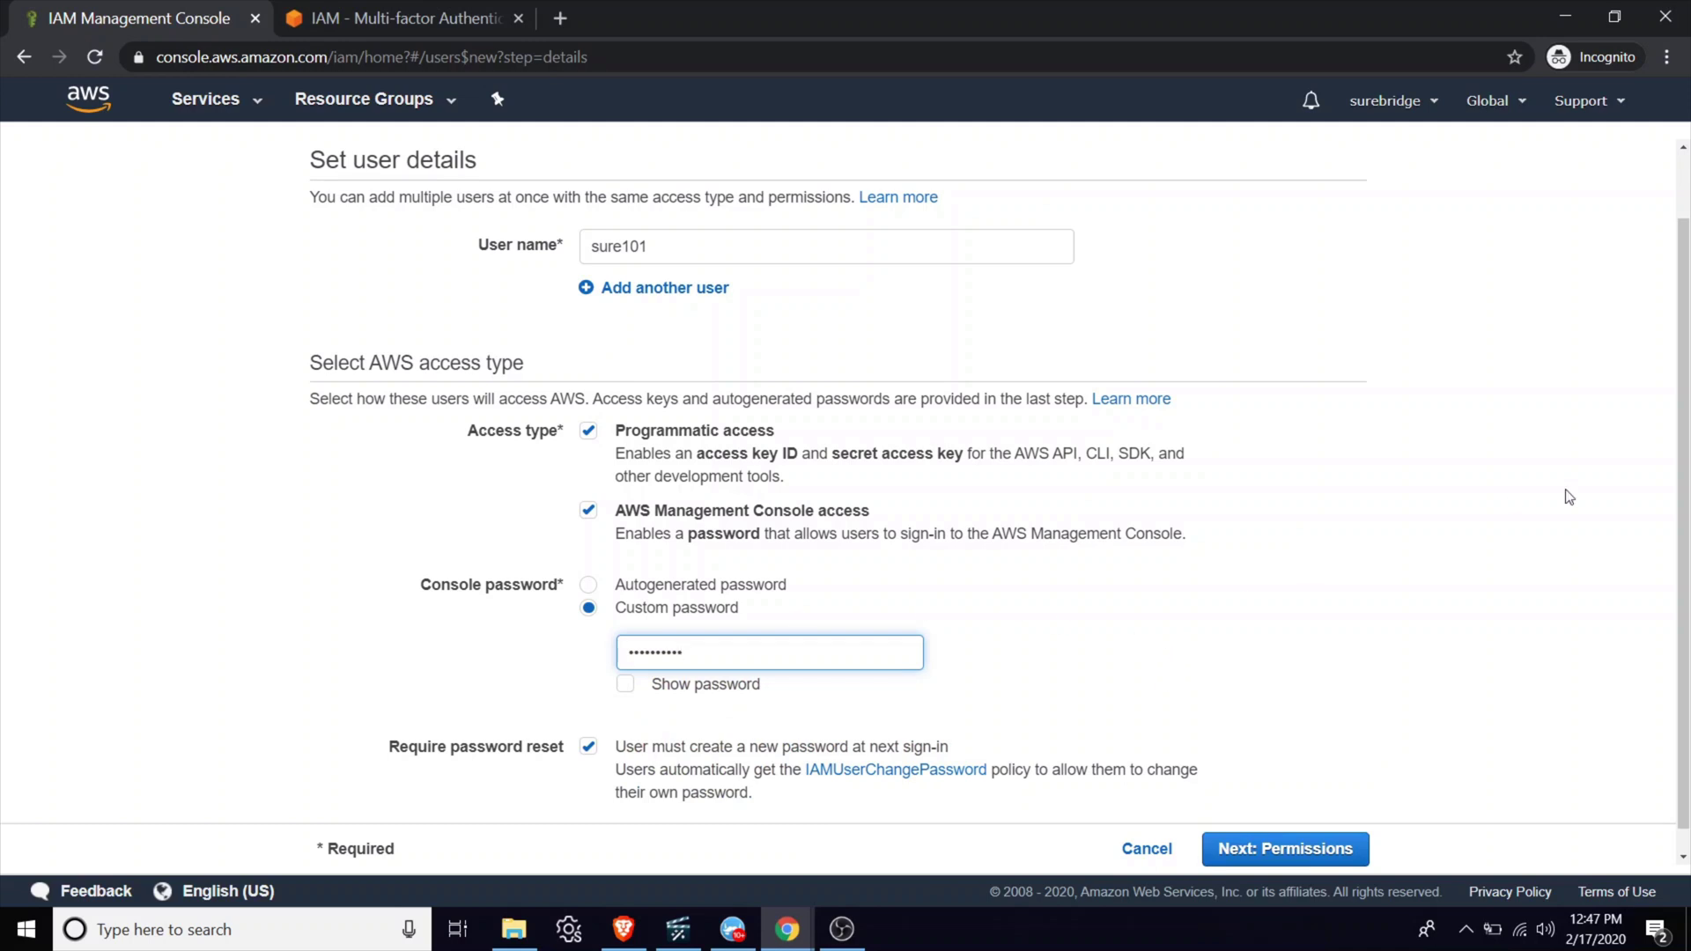
pyautogui.scroll(-1, 1684, 500)
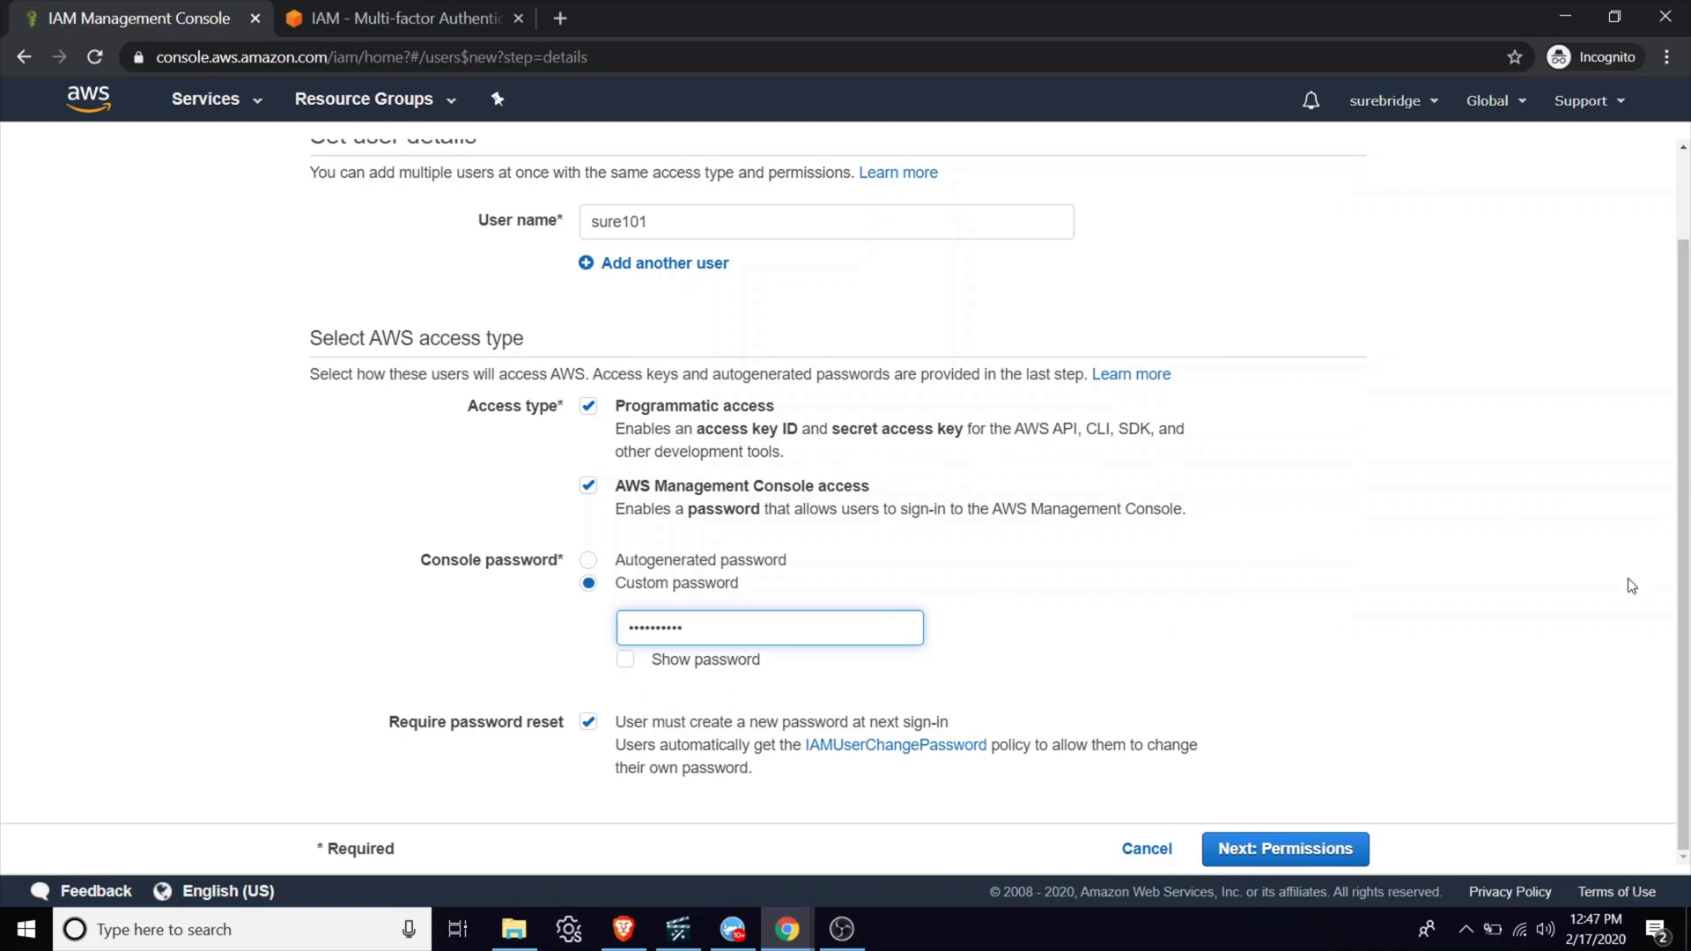
pyautogui.click(1304, 857)
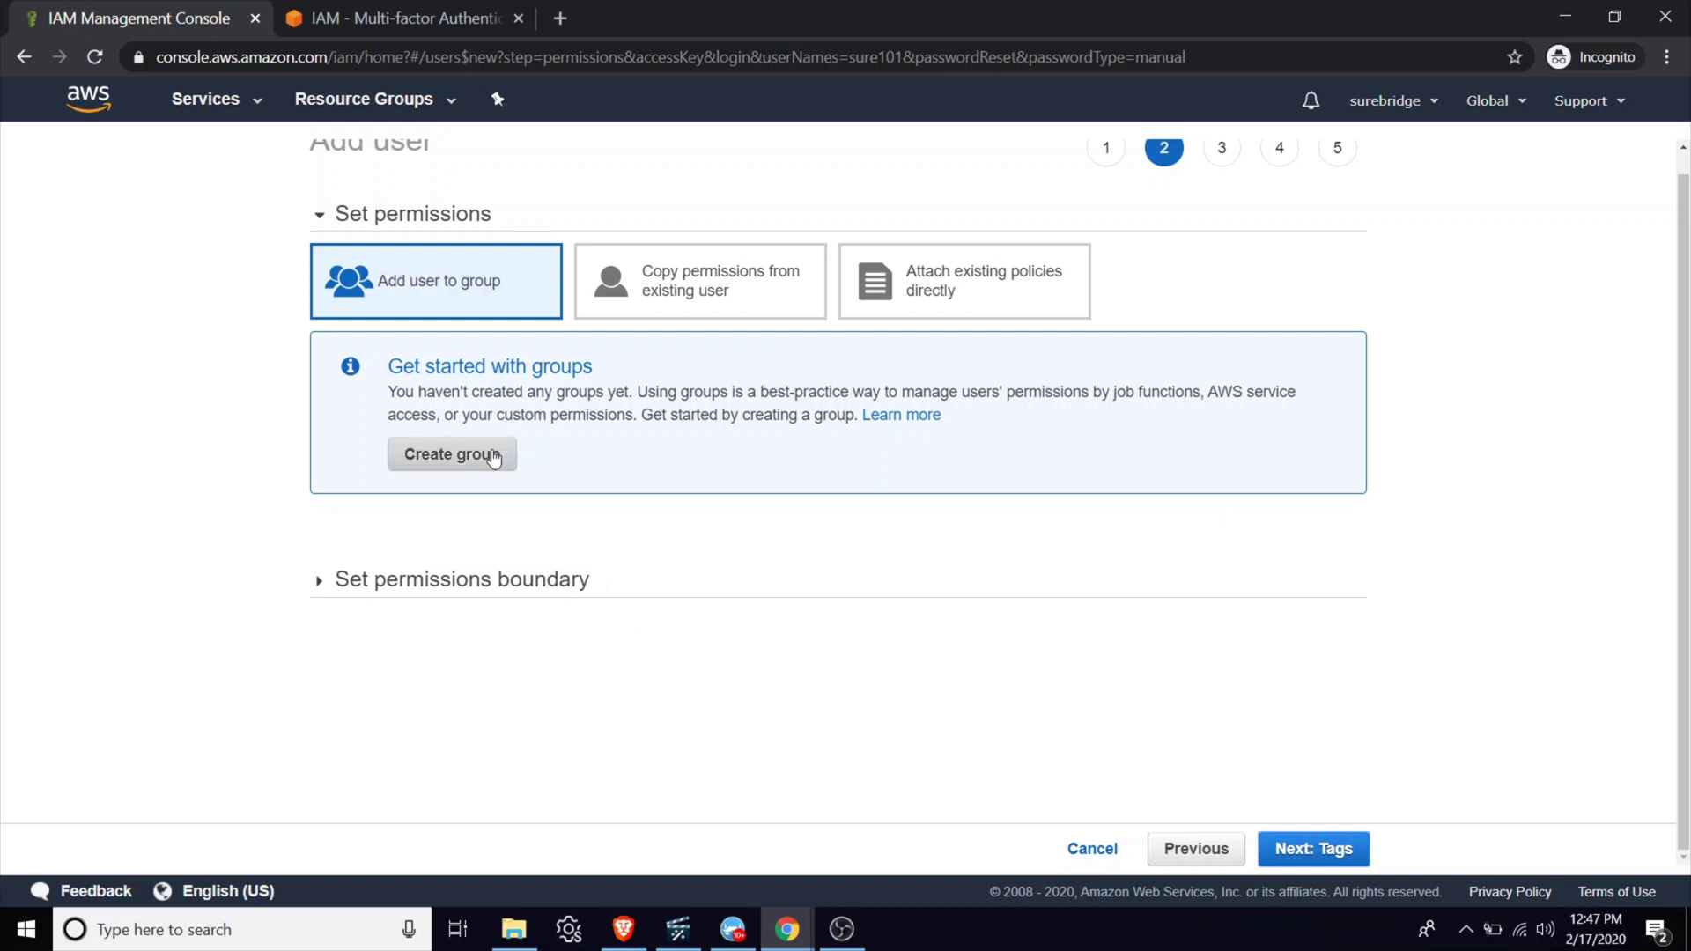
# Step: Start a new group named cloudpsteam
pyautogui.click(464, 467)
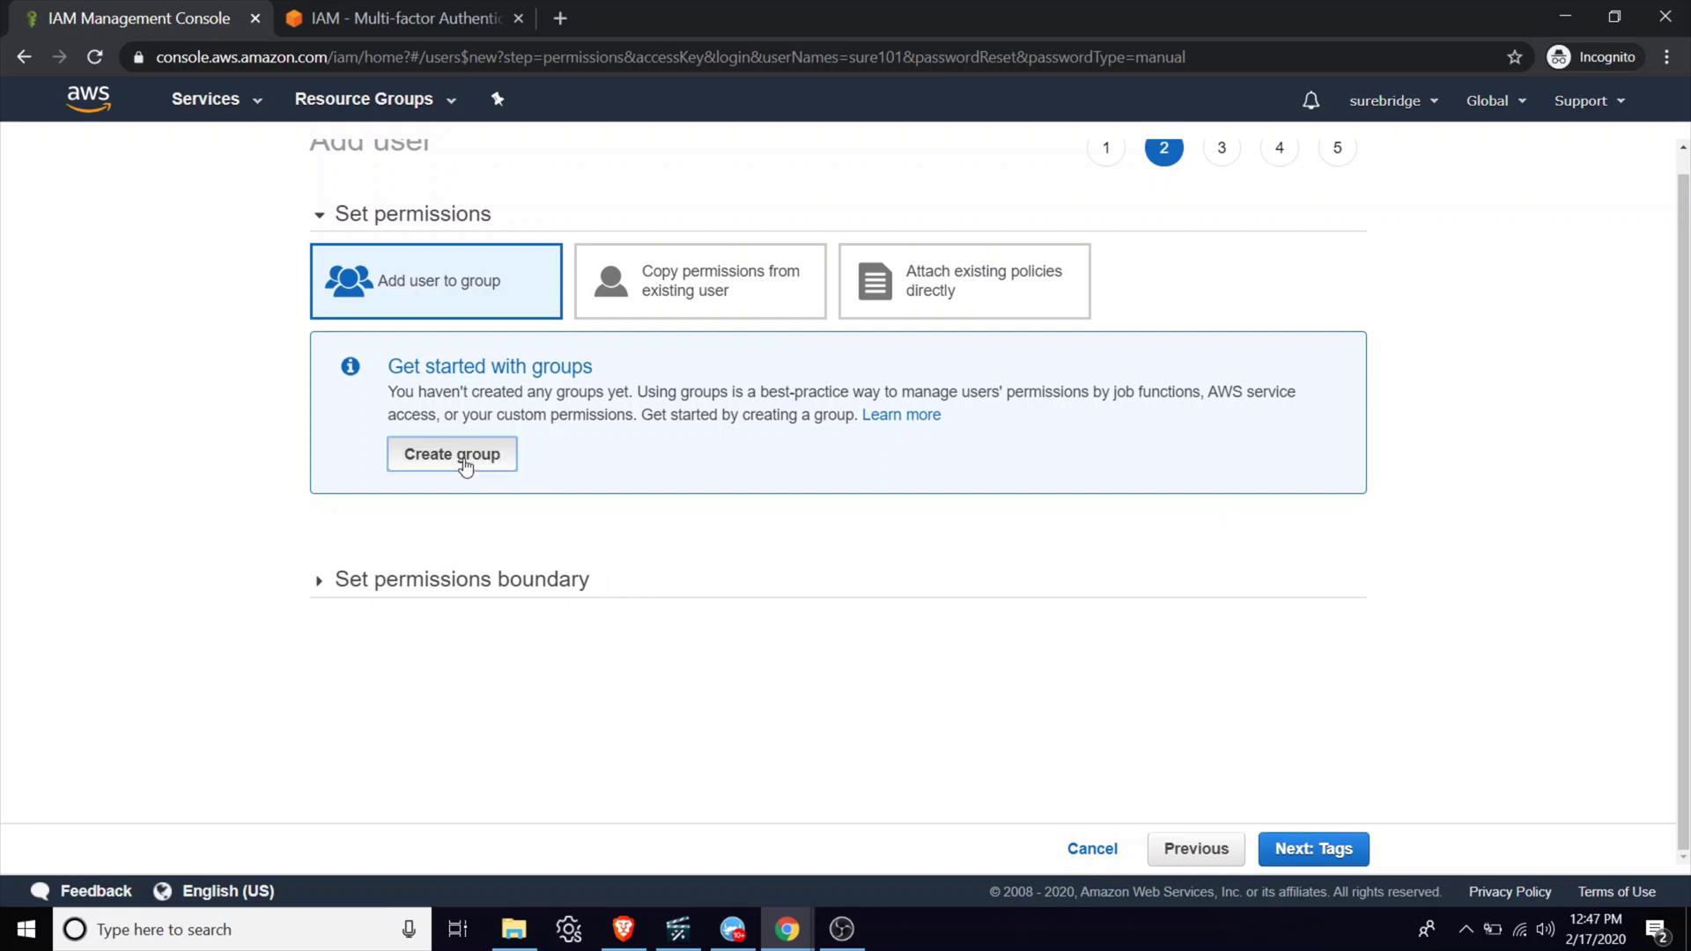
pyautogui.click(505, 358)
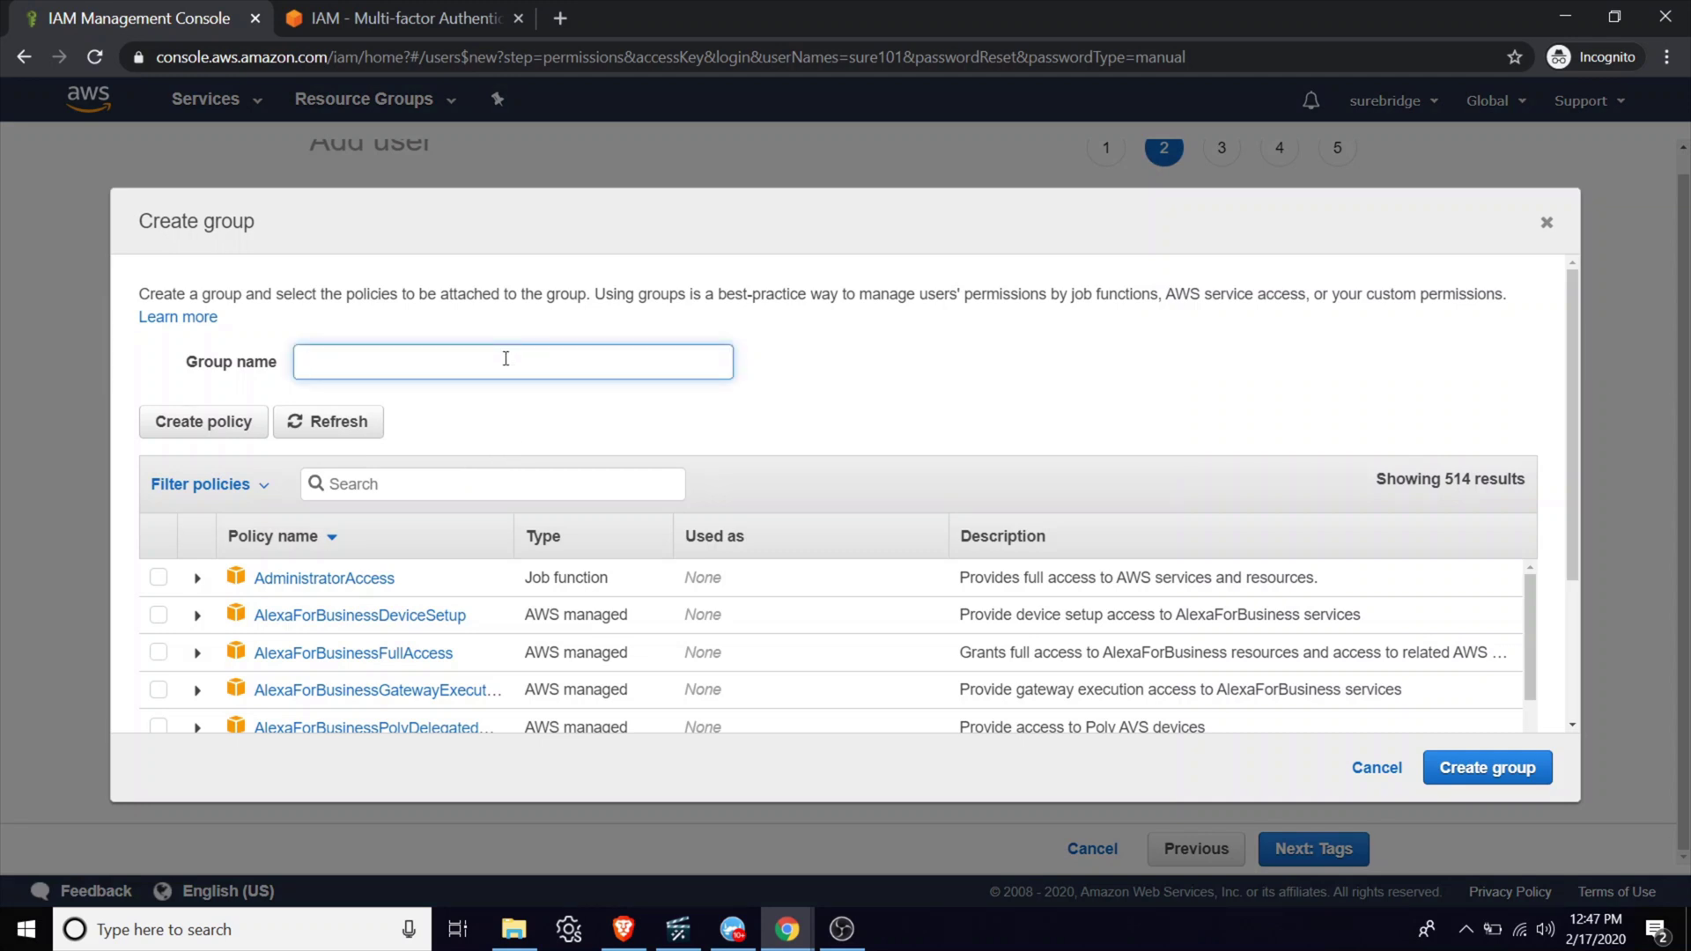
pyautogui.write('cloudpsteam')
# Step: Tick the IAMUserChangePassword policy via an 'iam' search, then clear the search box
pyautogui.click(530, 478)
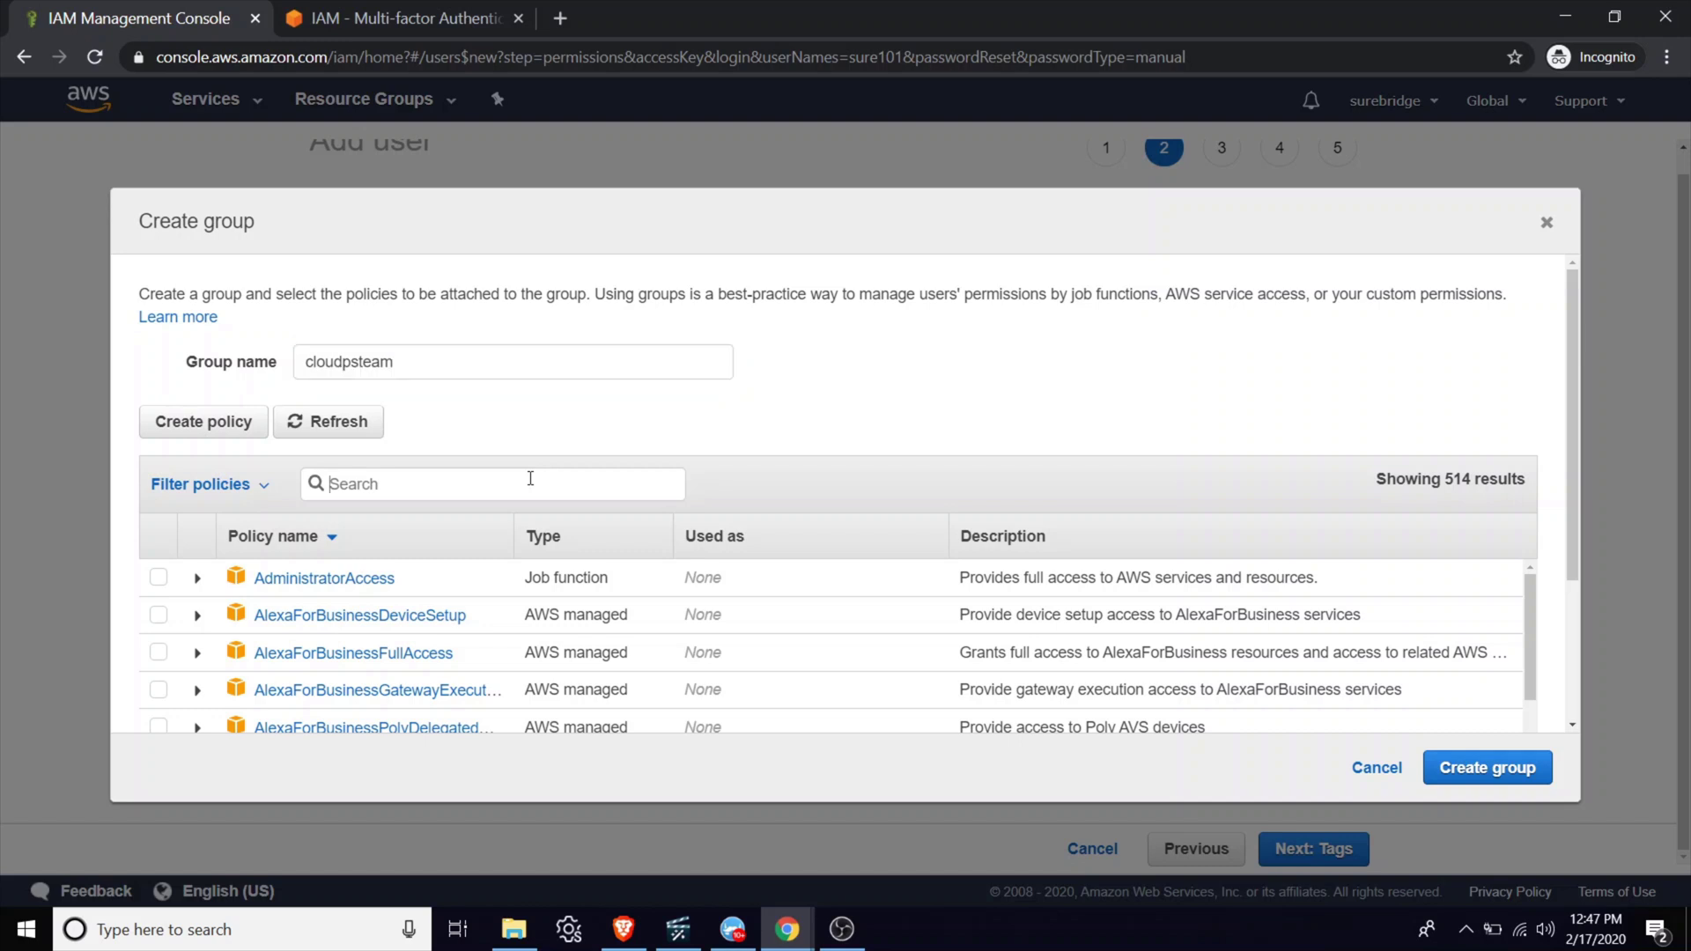
pyautogui.write('iam')
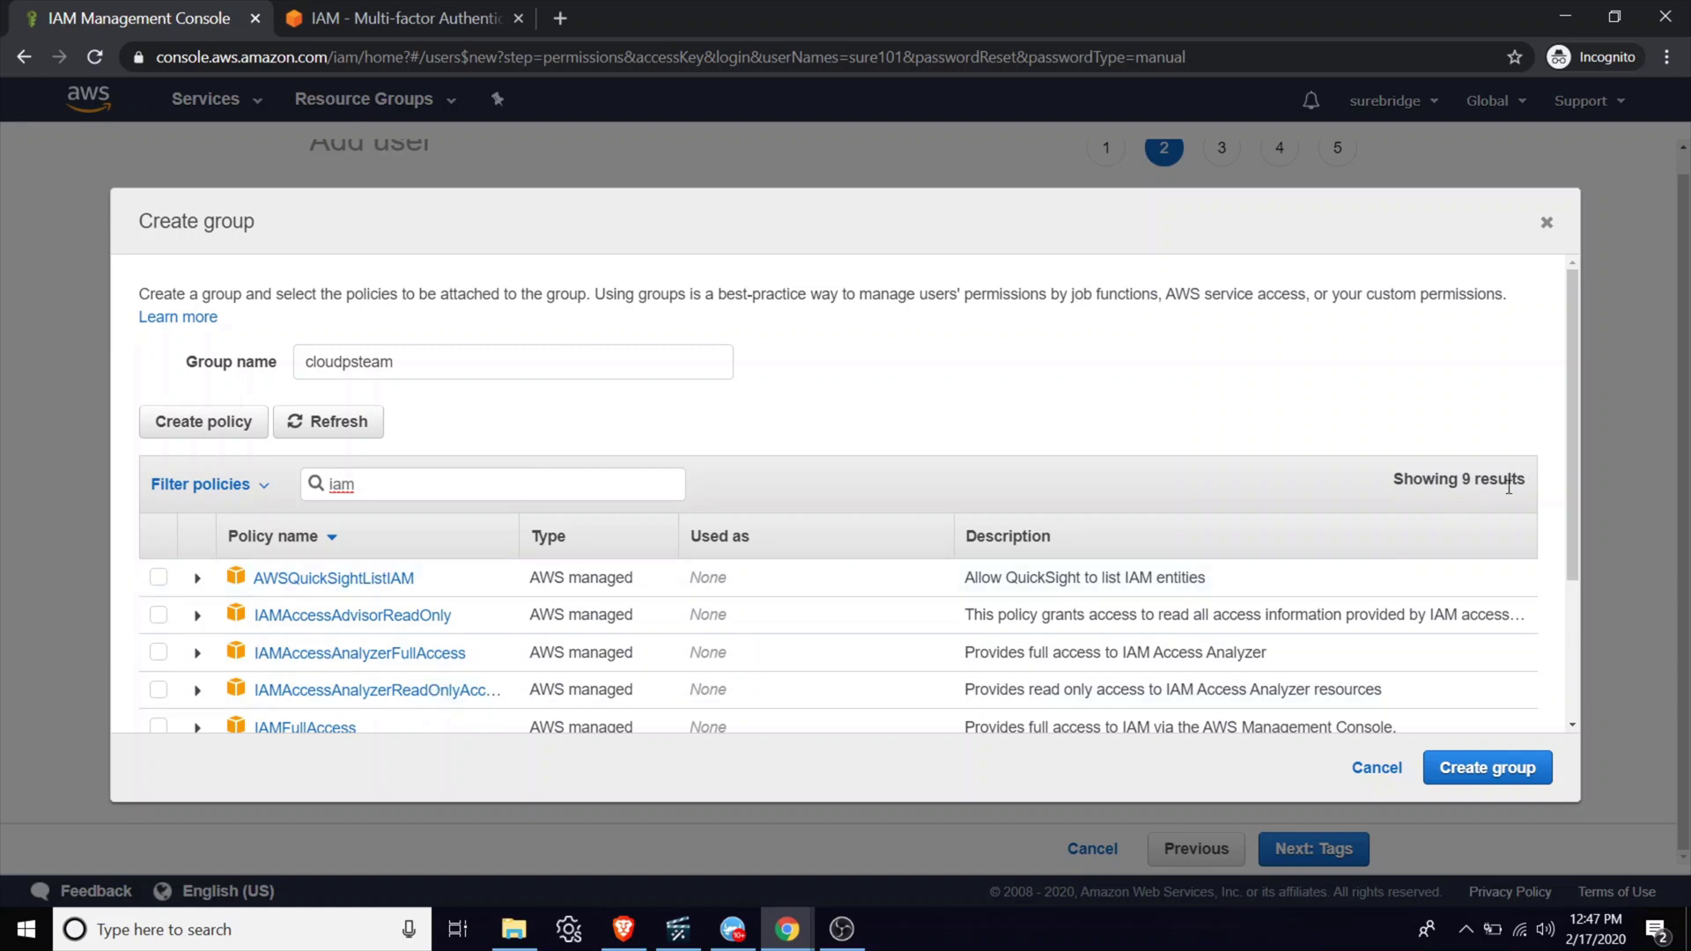
pyautogui.moveTo(1576, 469); pyautogui.dragTo(1565, 621)
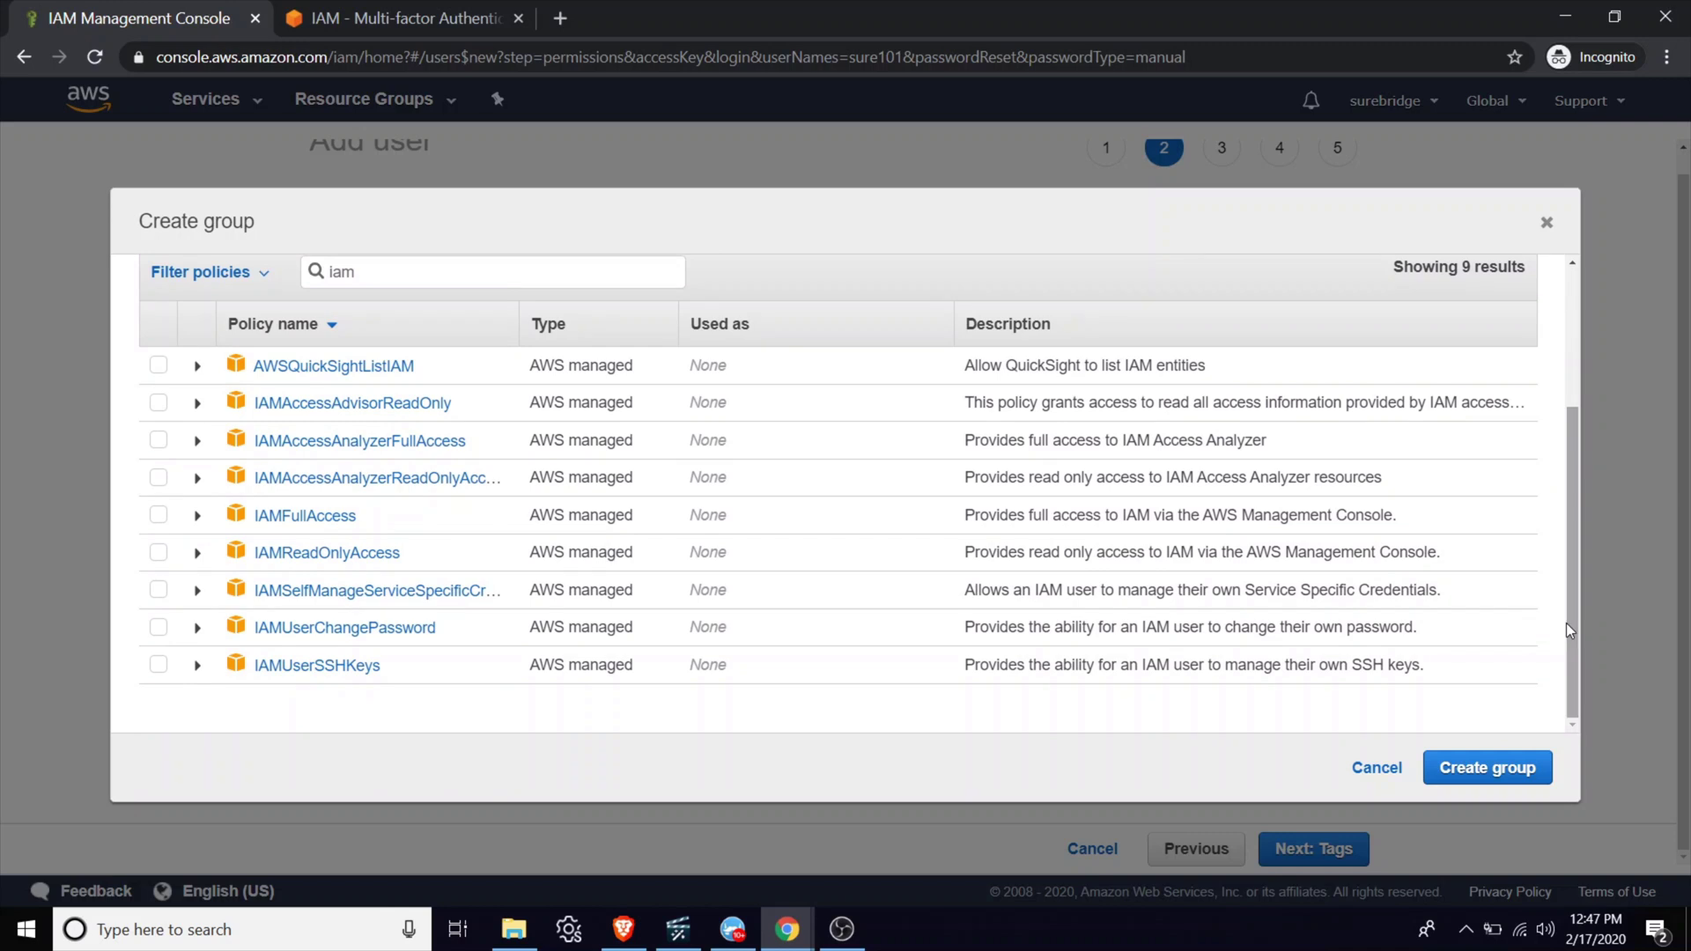
pyautogui.click(155, 631)
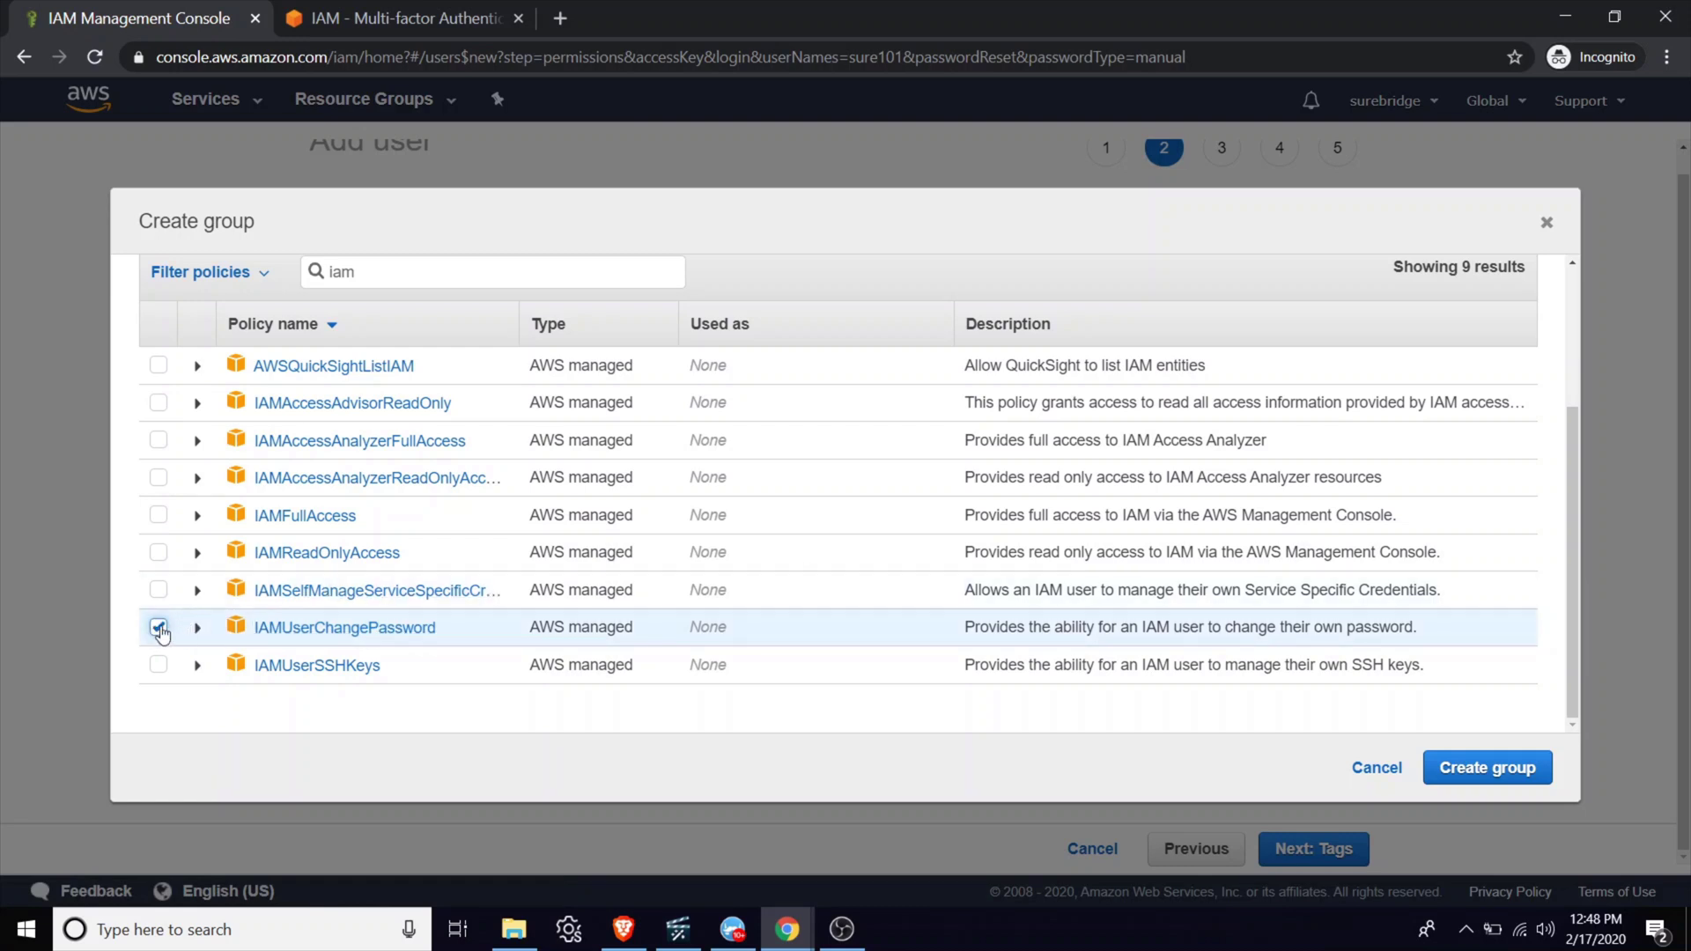
pyautogui.doubleClick(413, 273)
pyautogui.scroll(2, 287, 273)
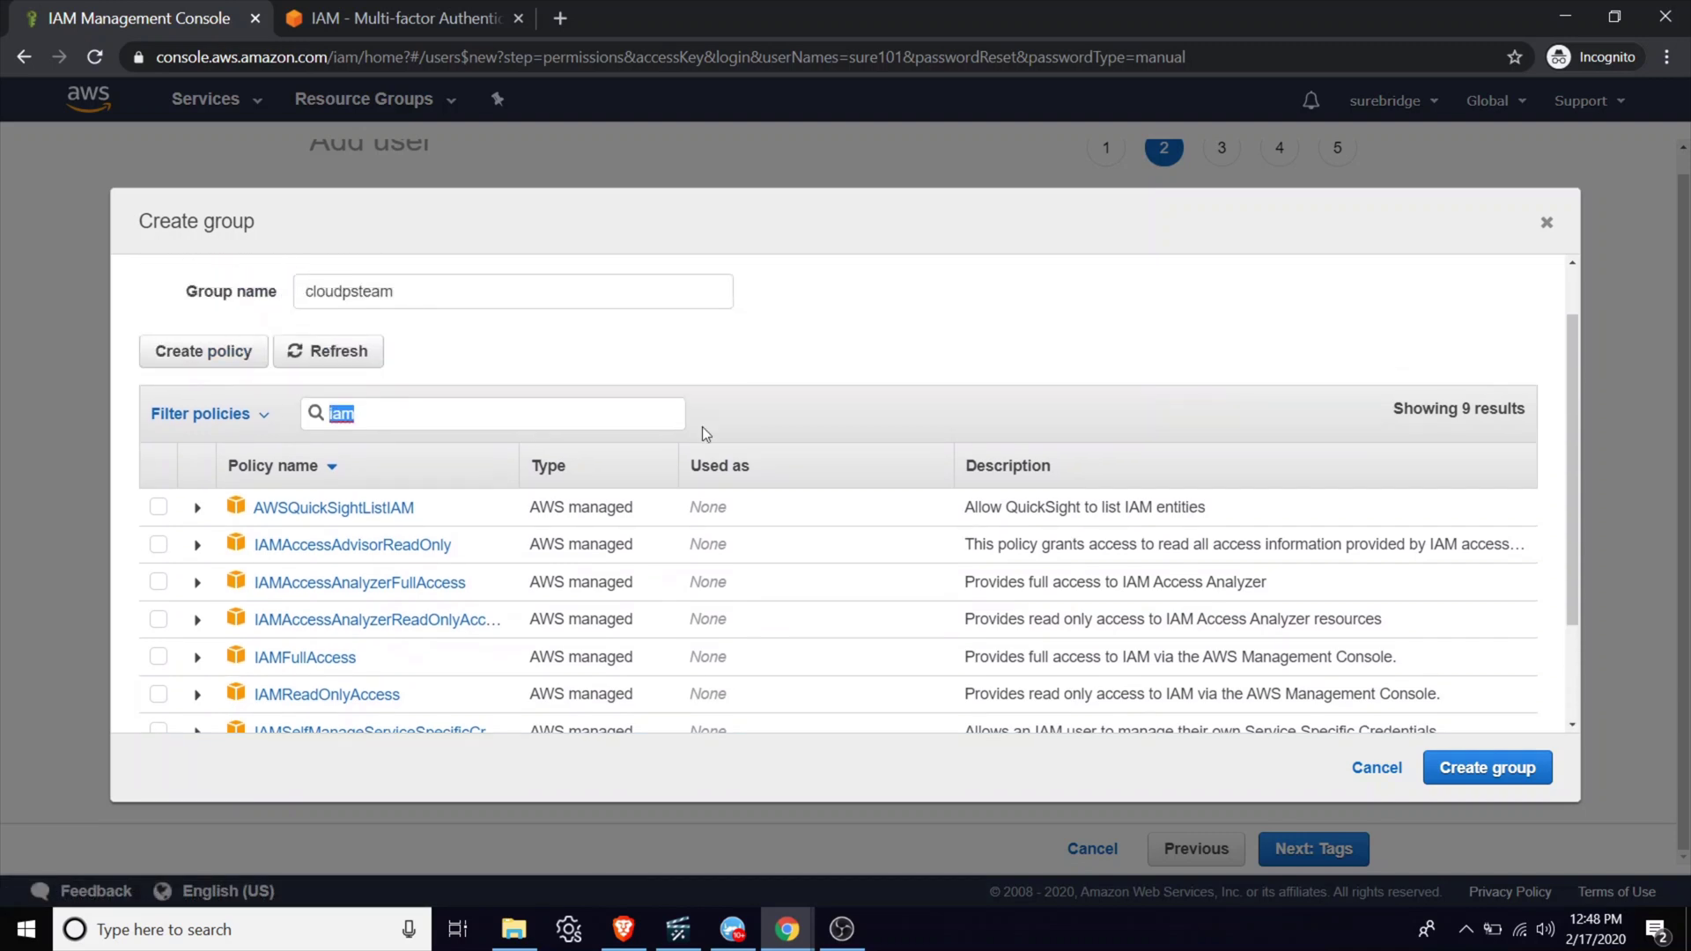
pyautogui.press('BackSpace')
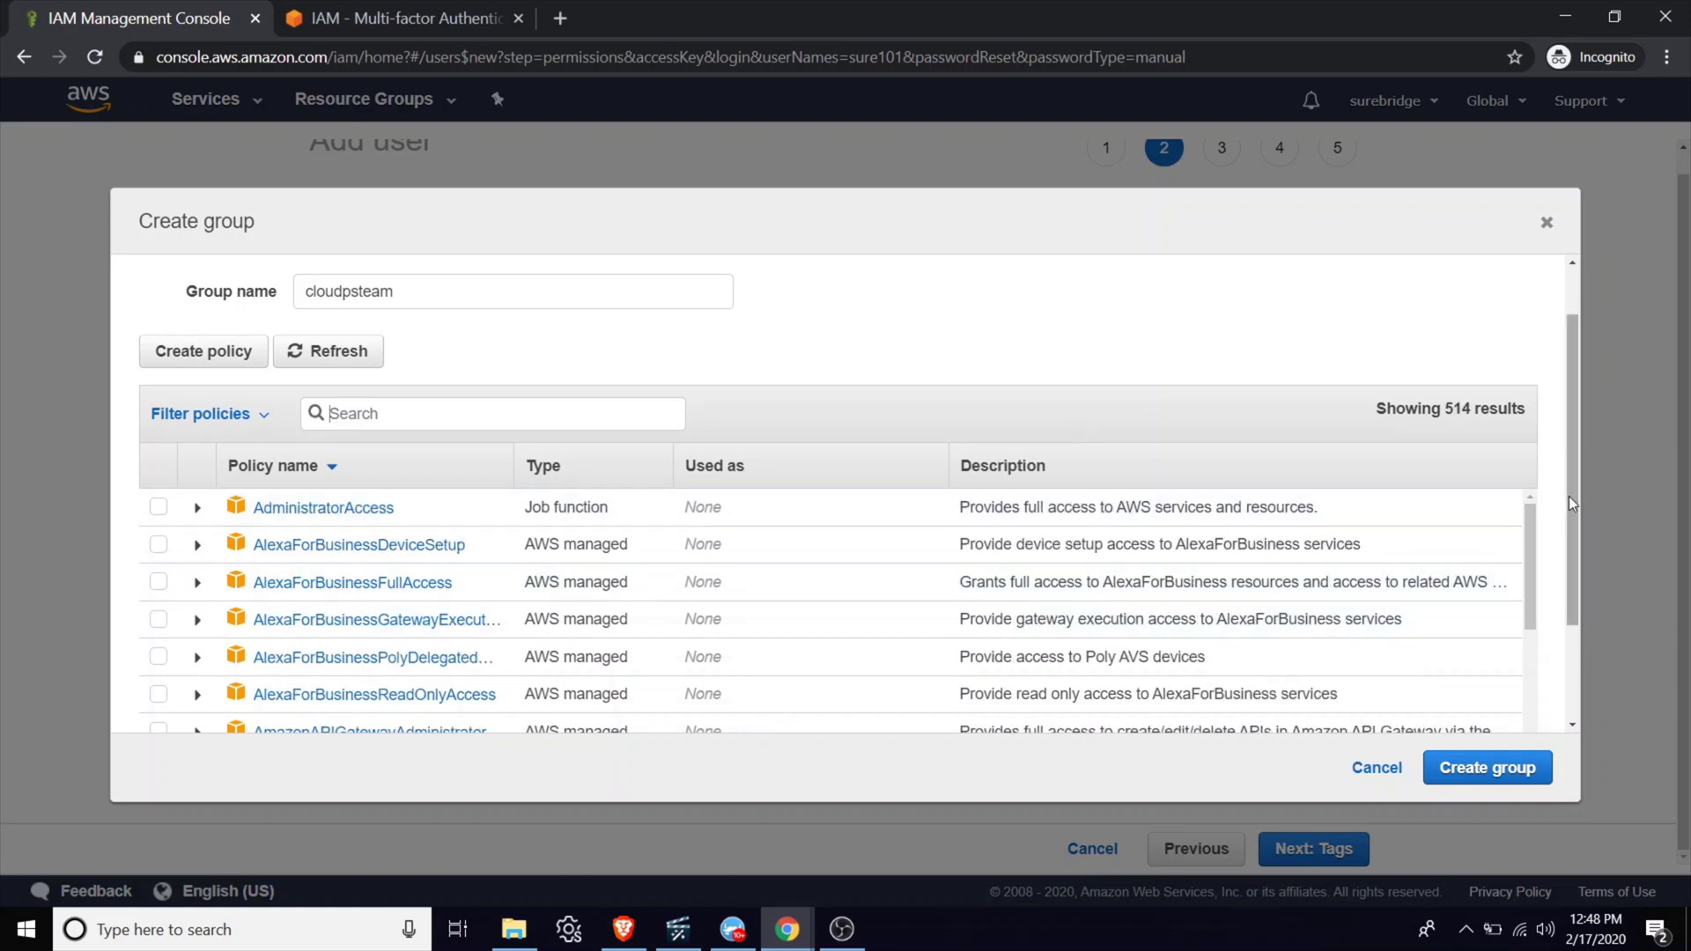
# Step: Tick AmazonEC2FullAccess and AmazonS3FullAccess via 'ec2' and 's3f' searches, then create cloudpsteam
pyautogui.moveTo(1568, 495); pyautogui.dragTo(1568, 551)
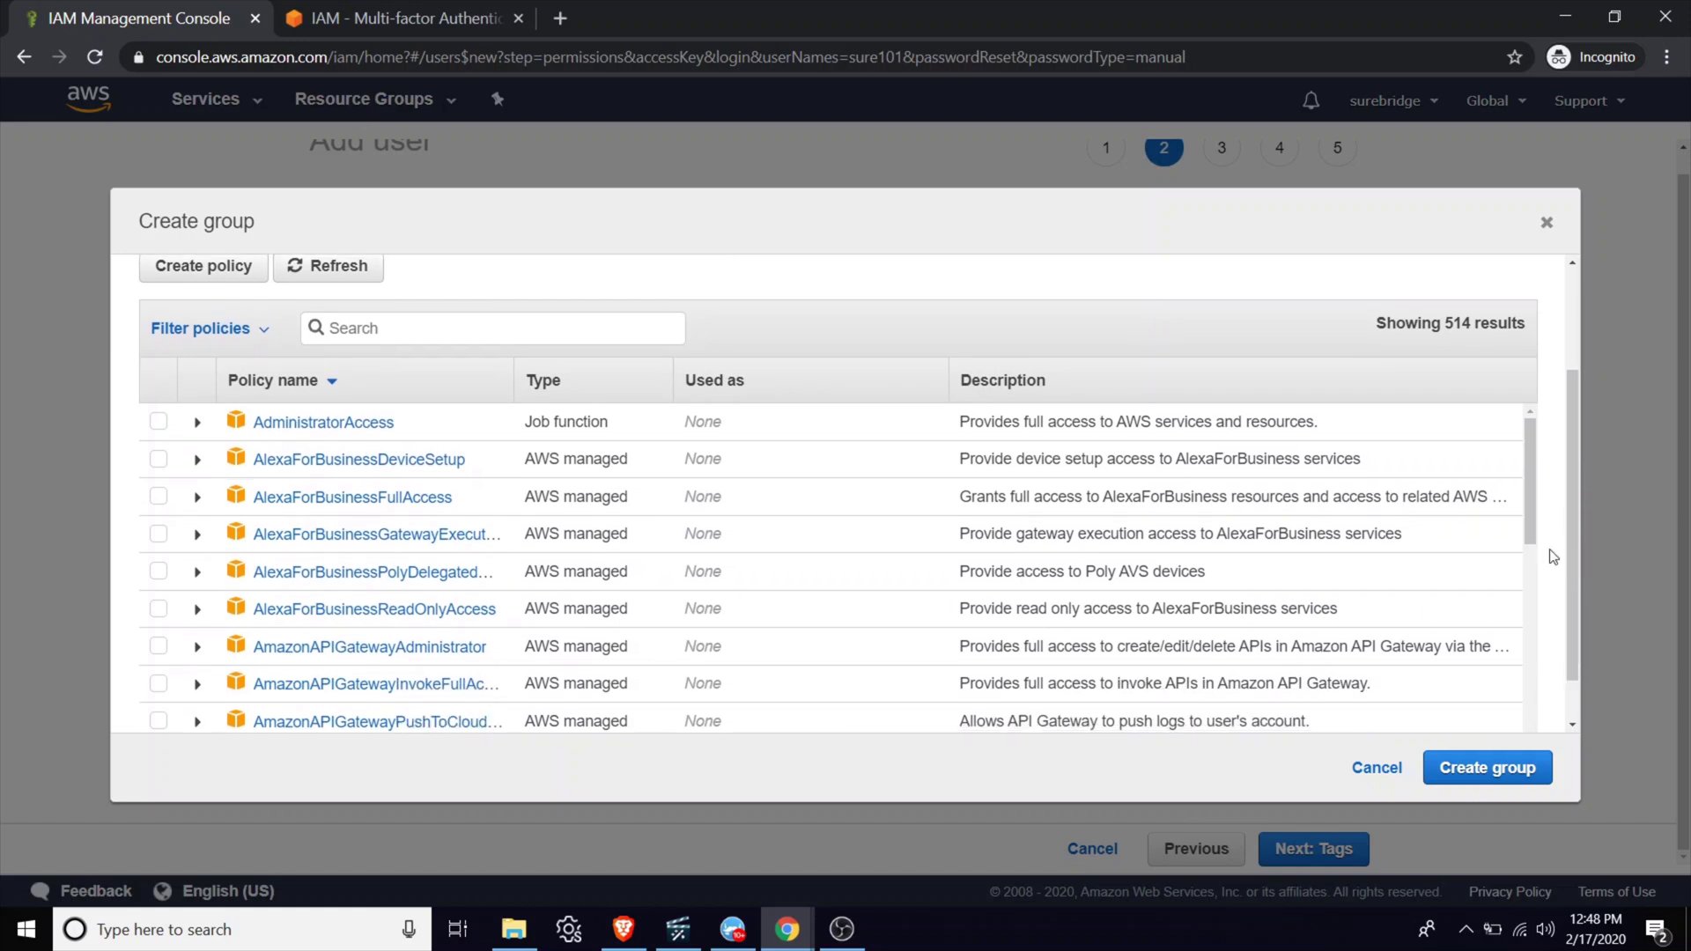
pyautogui.moveTo(1529, 456); pyautogui.dragTo(1511, 707)
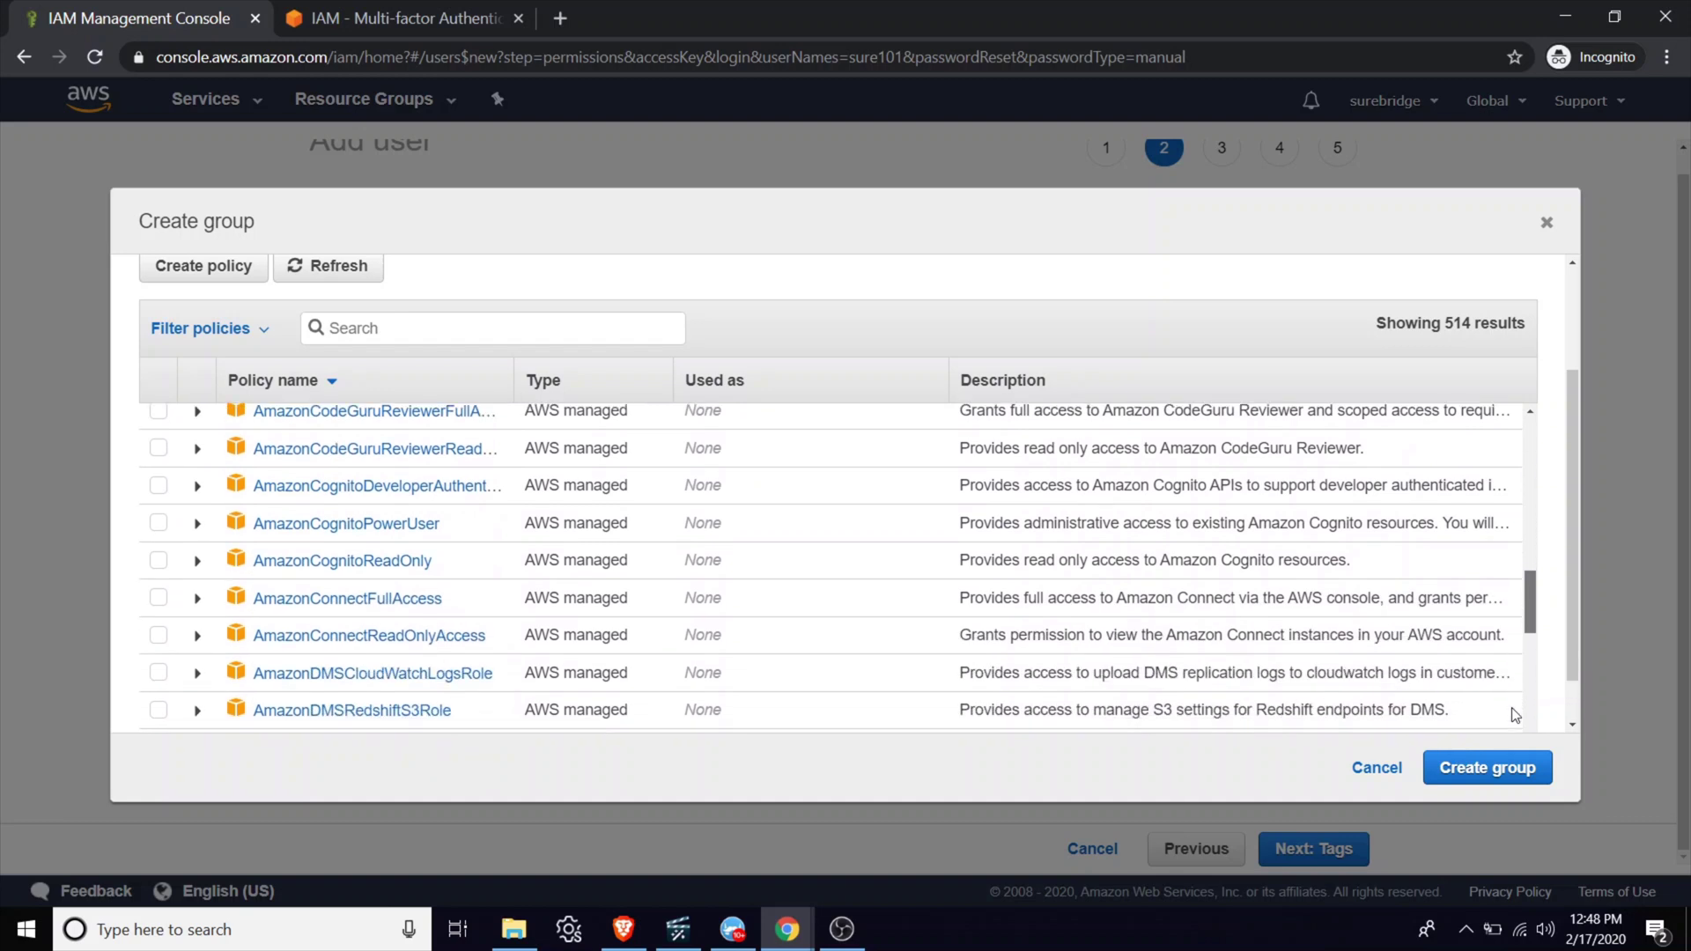
pyautogui.moveTo(1514, 715); pyautogui.dragTo(1497, 891)
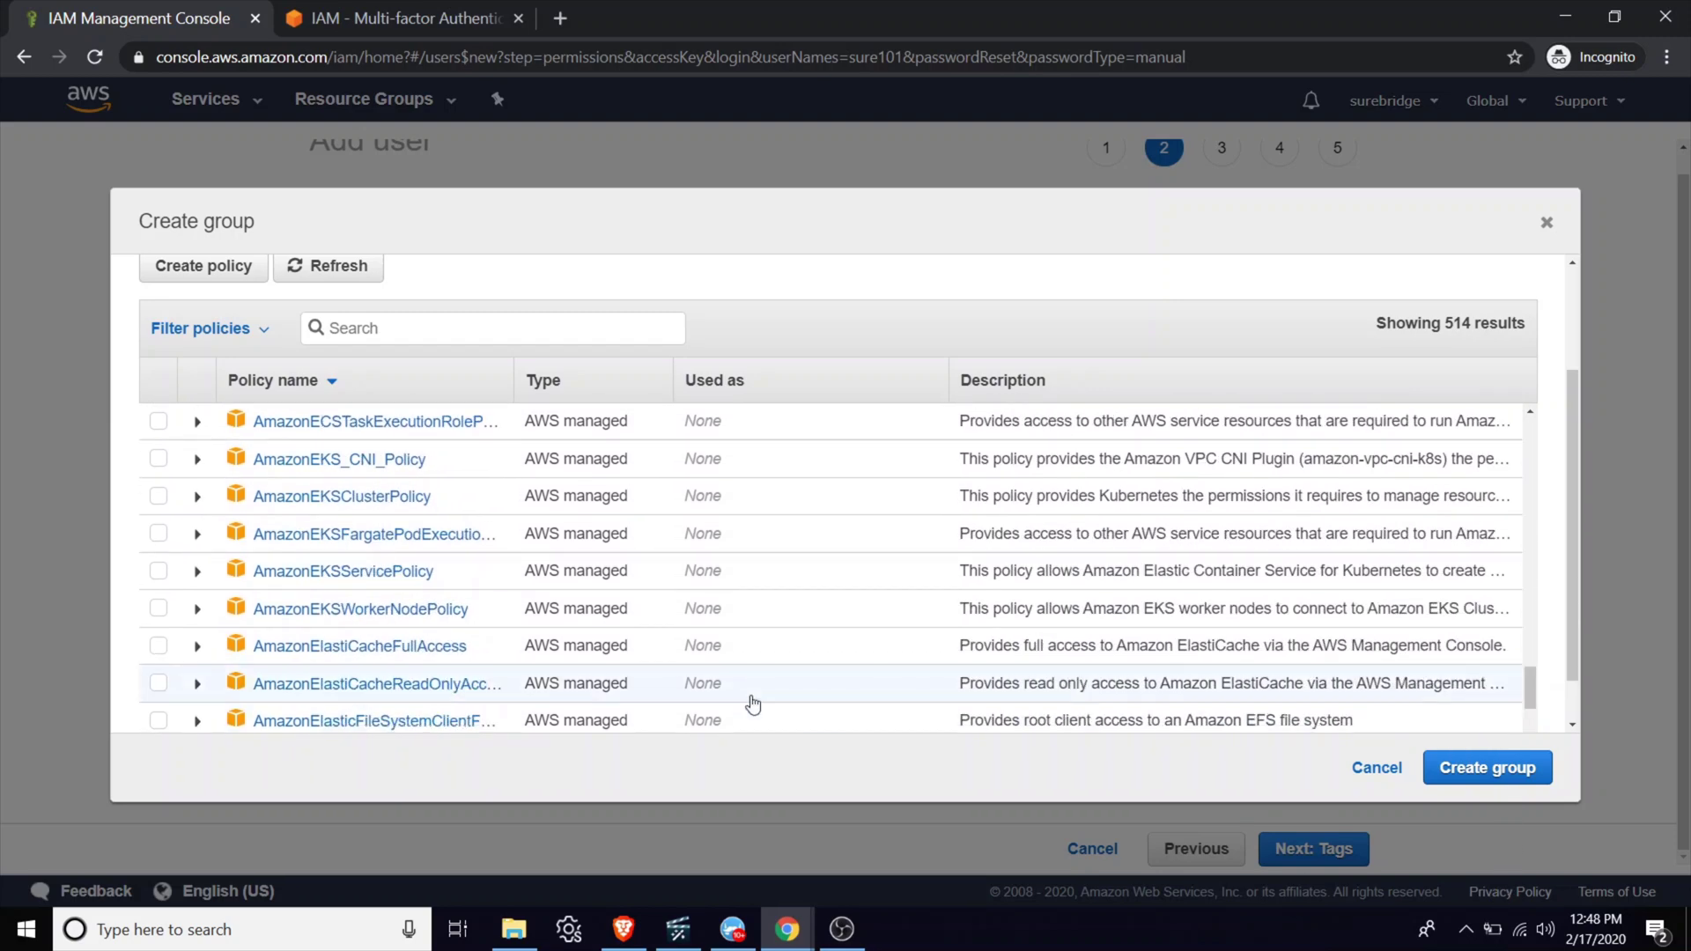
pyautogui.write('ec2')
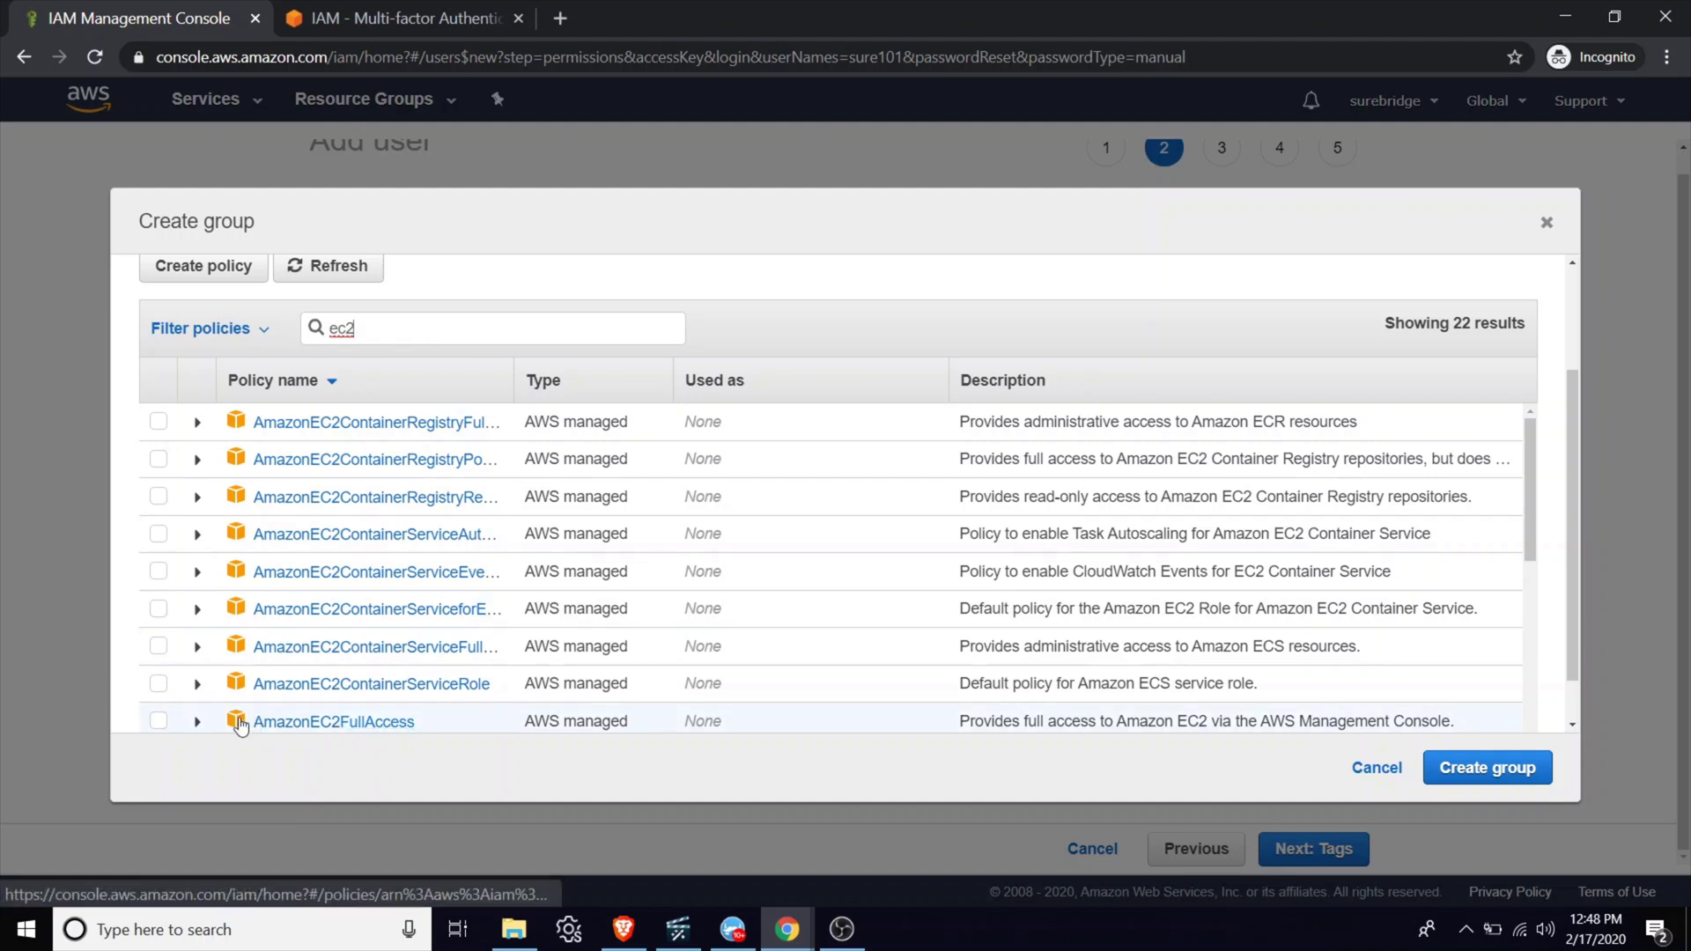
pyautogui.click(155, 723)
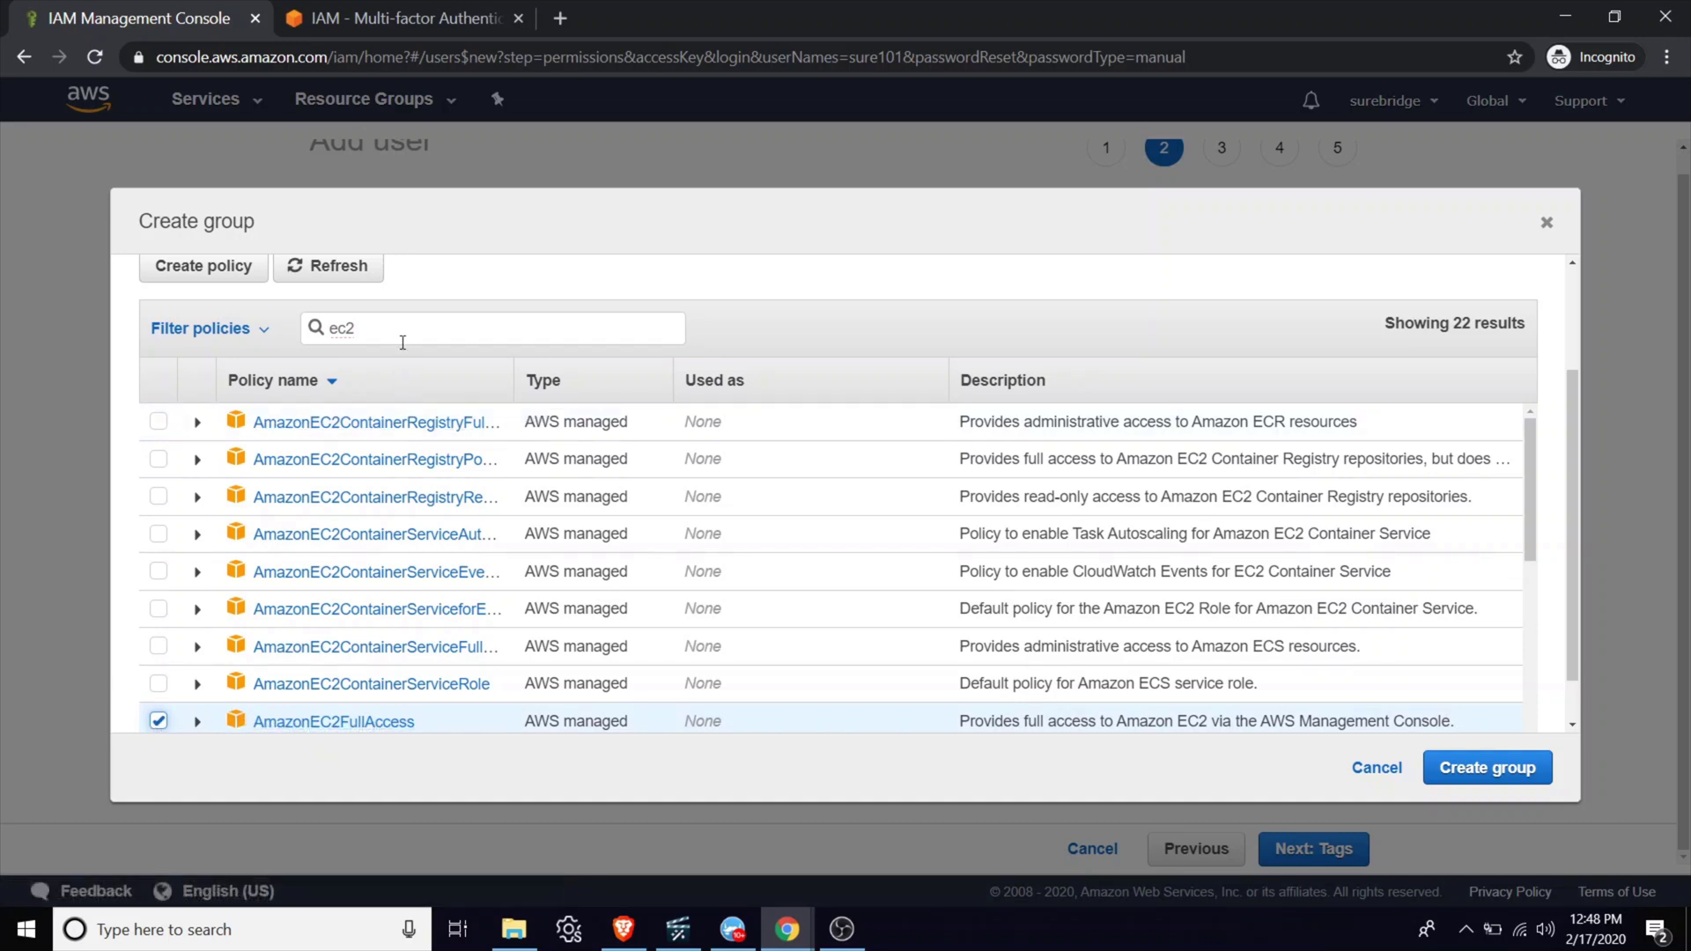
pyautogui.moveTo(393, 334); pyautogui.dragTo(310, 339)
pyautogui.write('s3full')
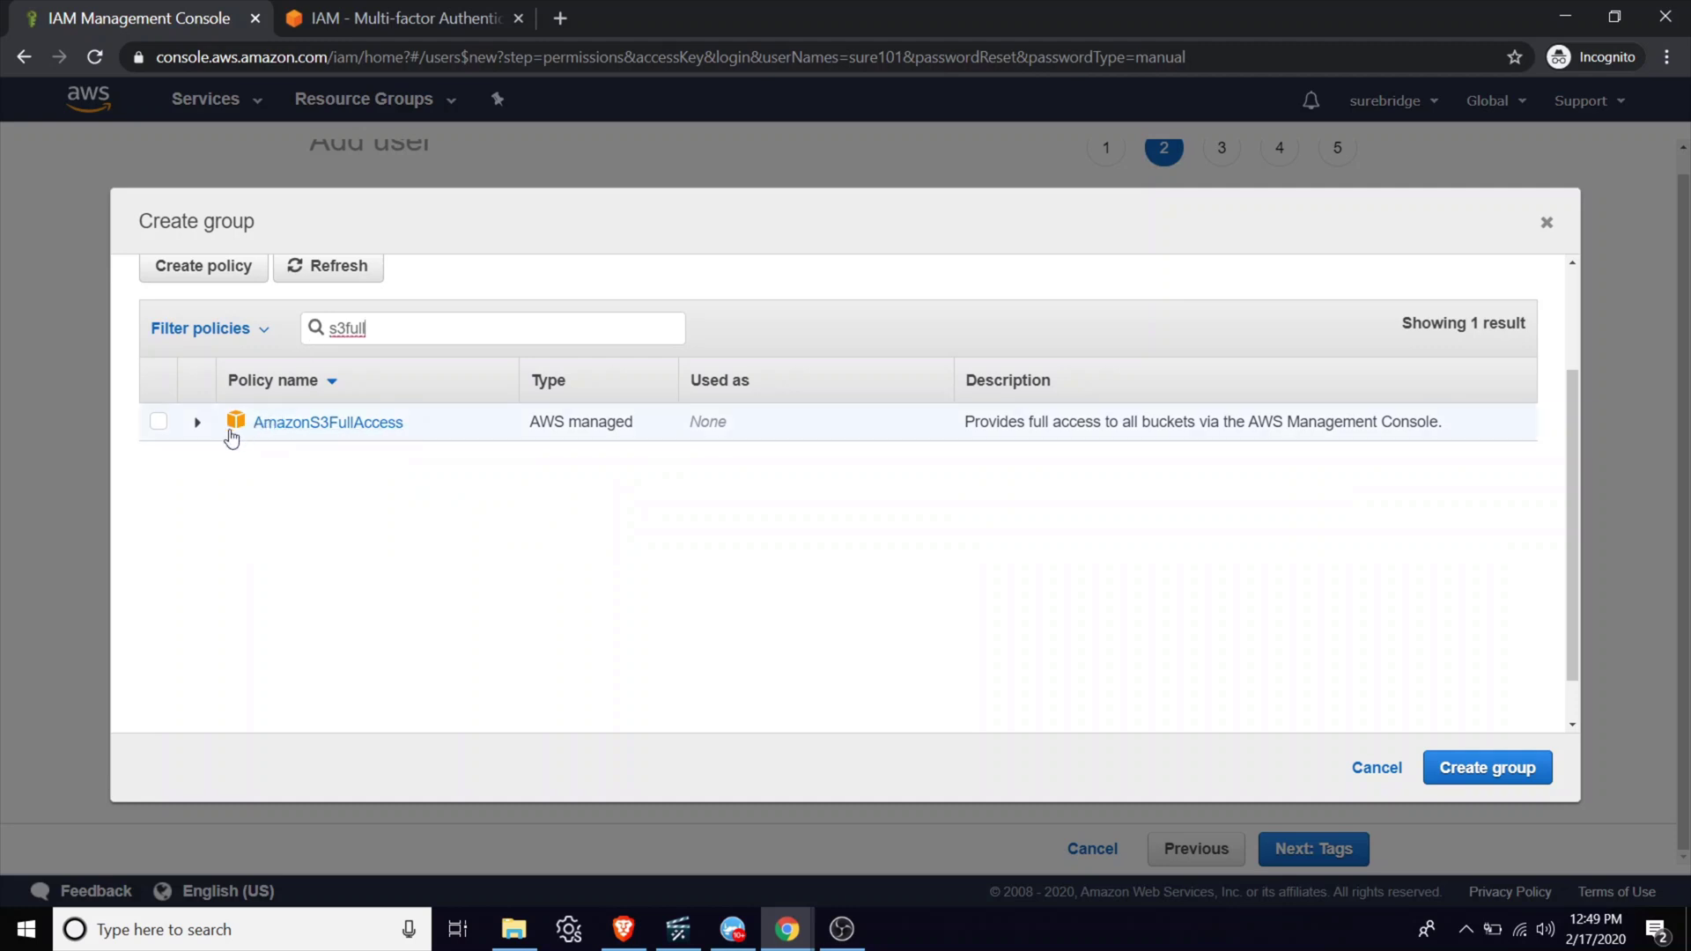
pyautogui.click(155, 426)
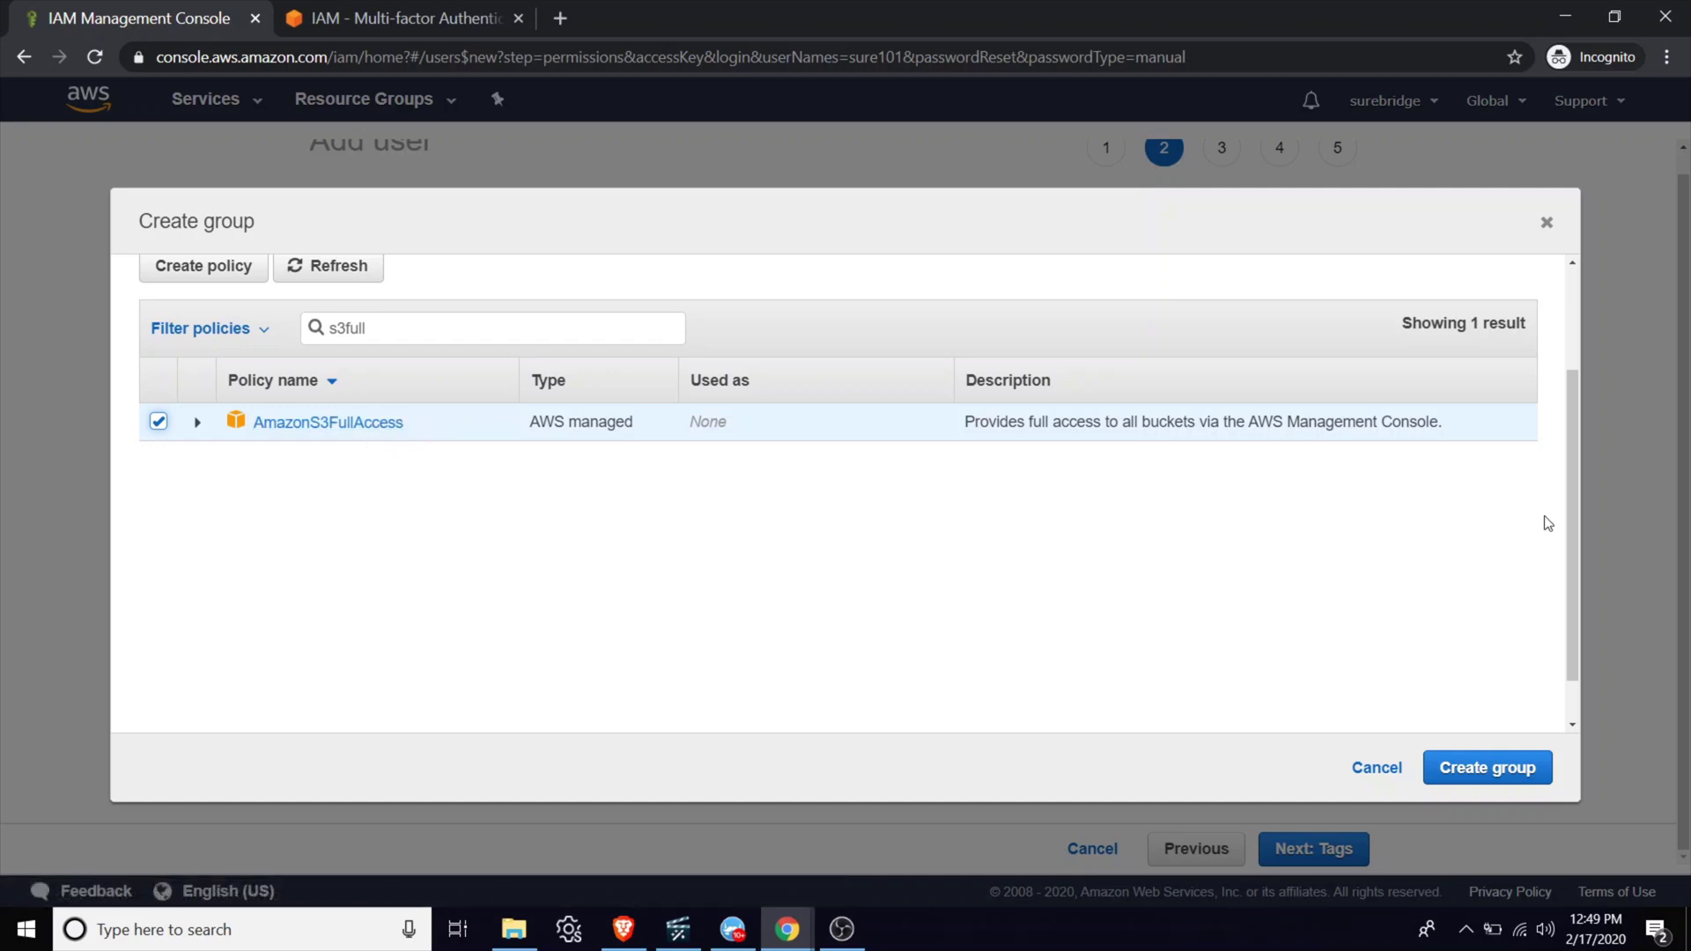
pyautogui.moveTo(1574, 537); pyautogui.dragTo(1550, 615)
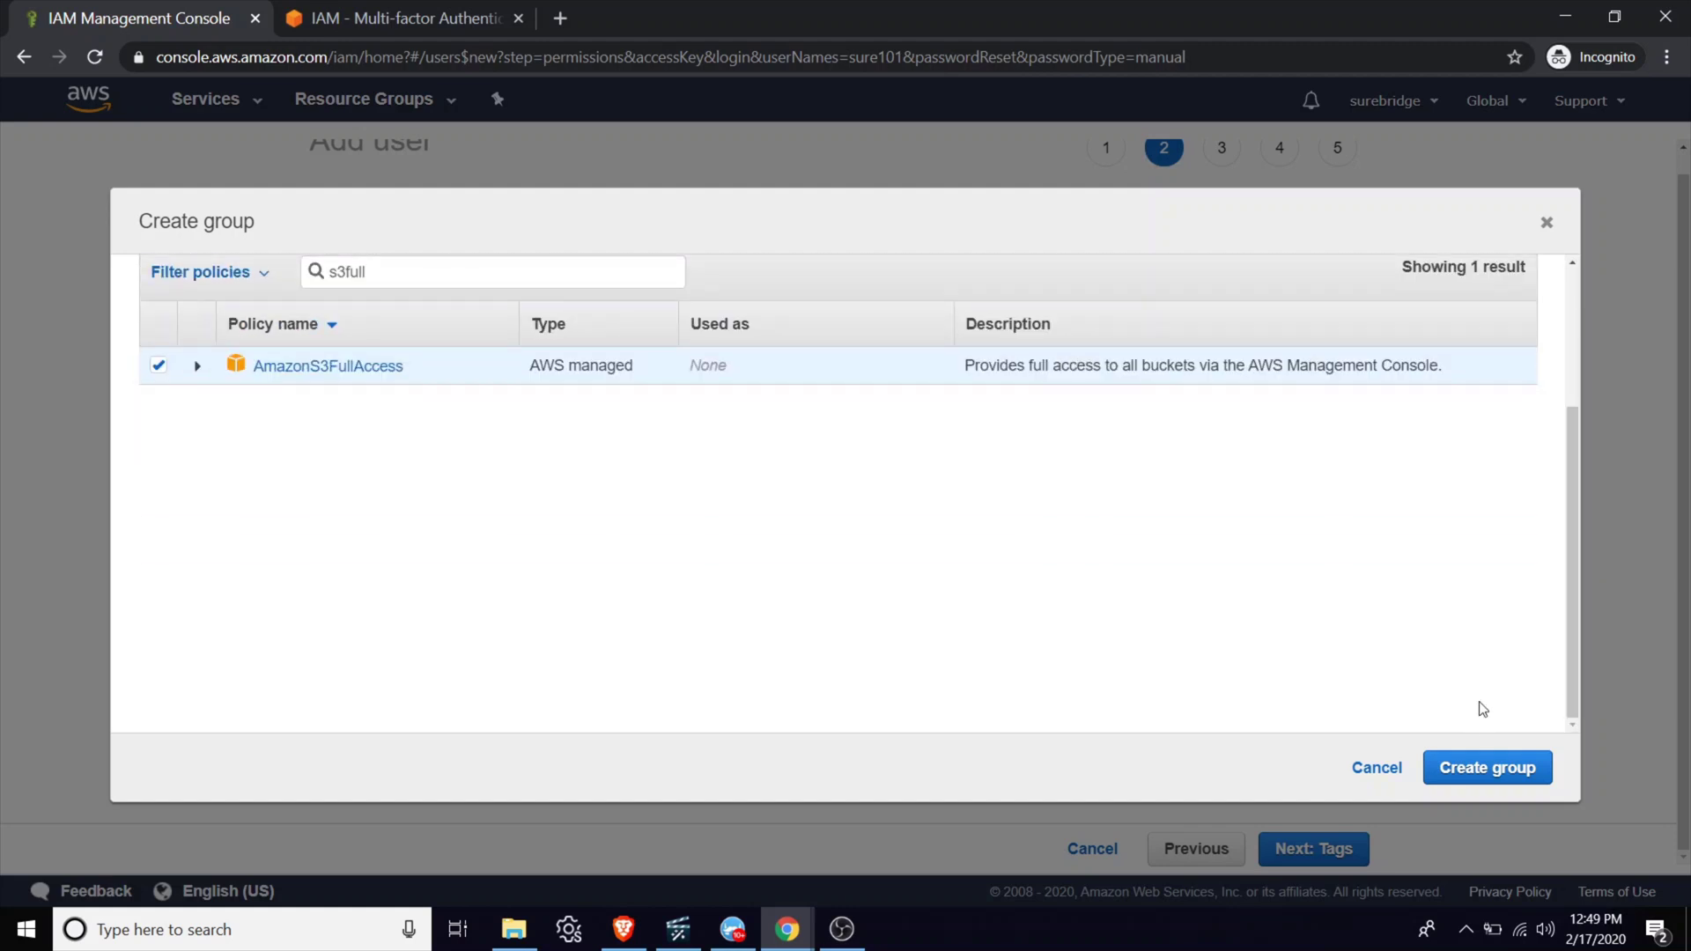
pyautogui.click(1476, 764)
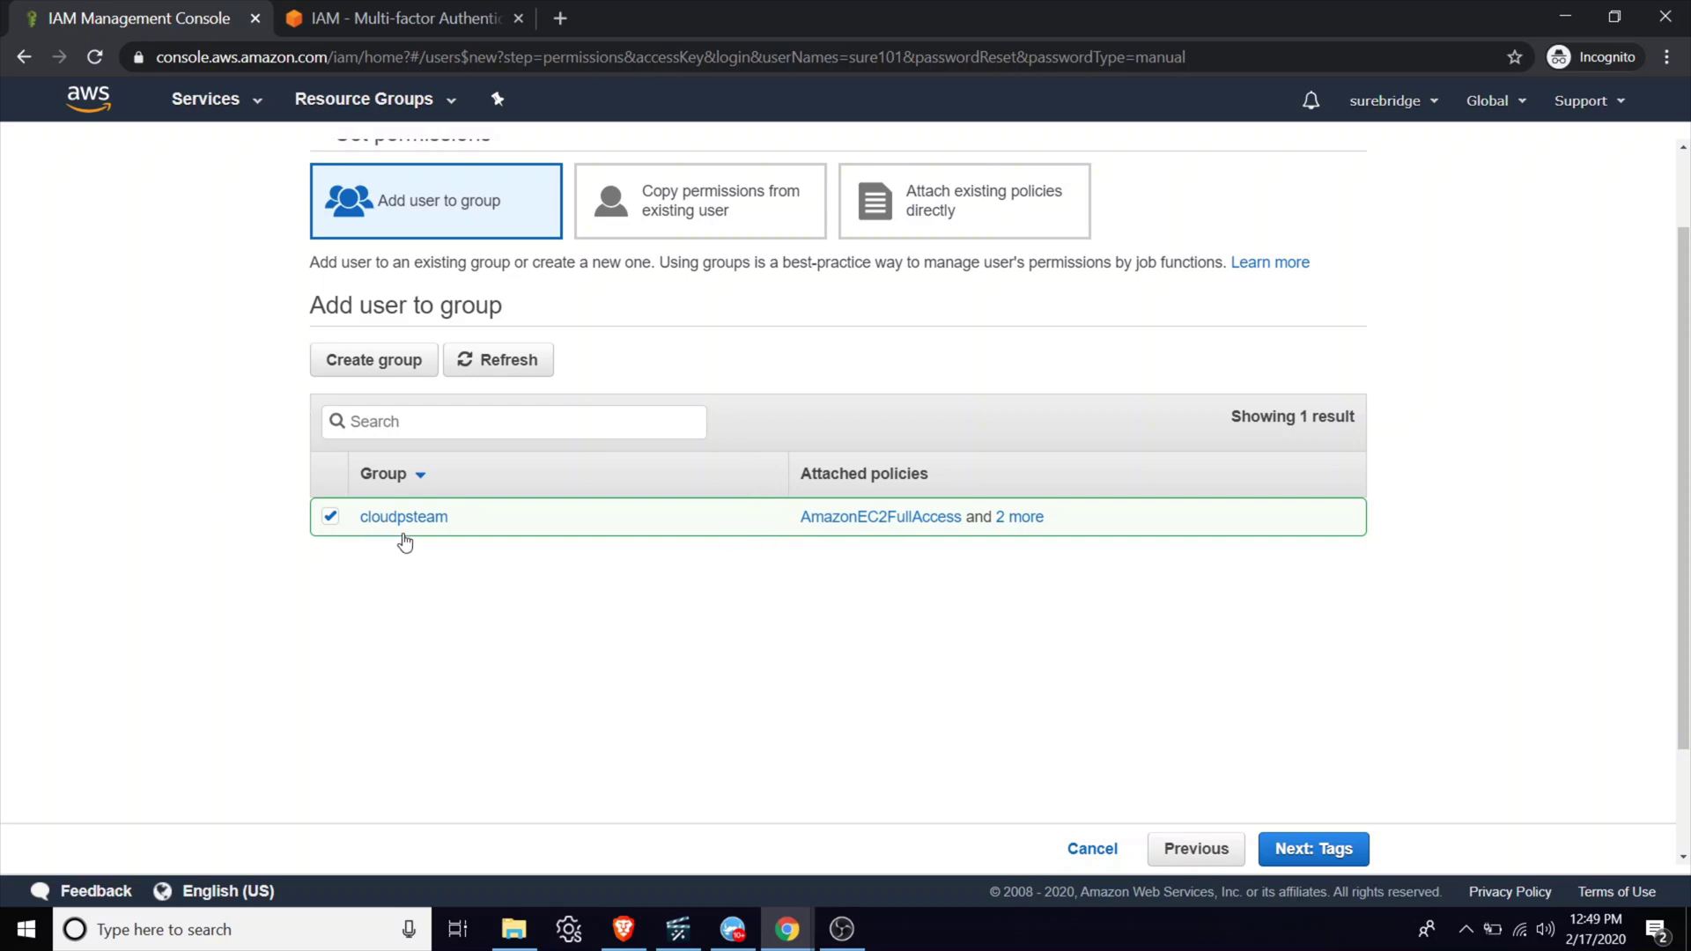
# Step: Start a new group named cloudadminteam with the AdministratorAccess policy ticked
pyautogui.click(388, 363)
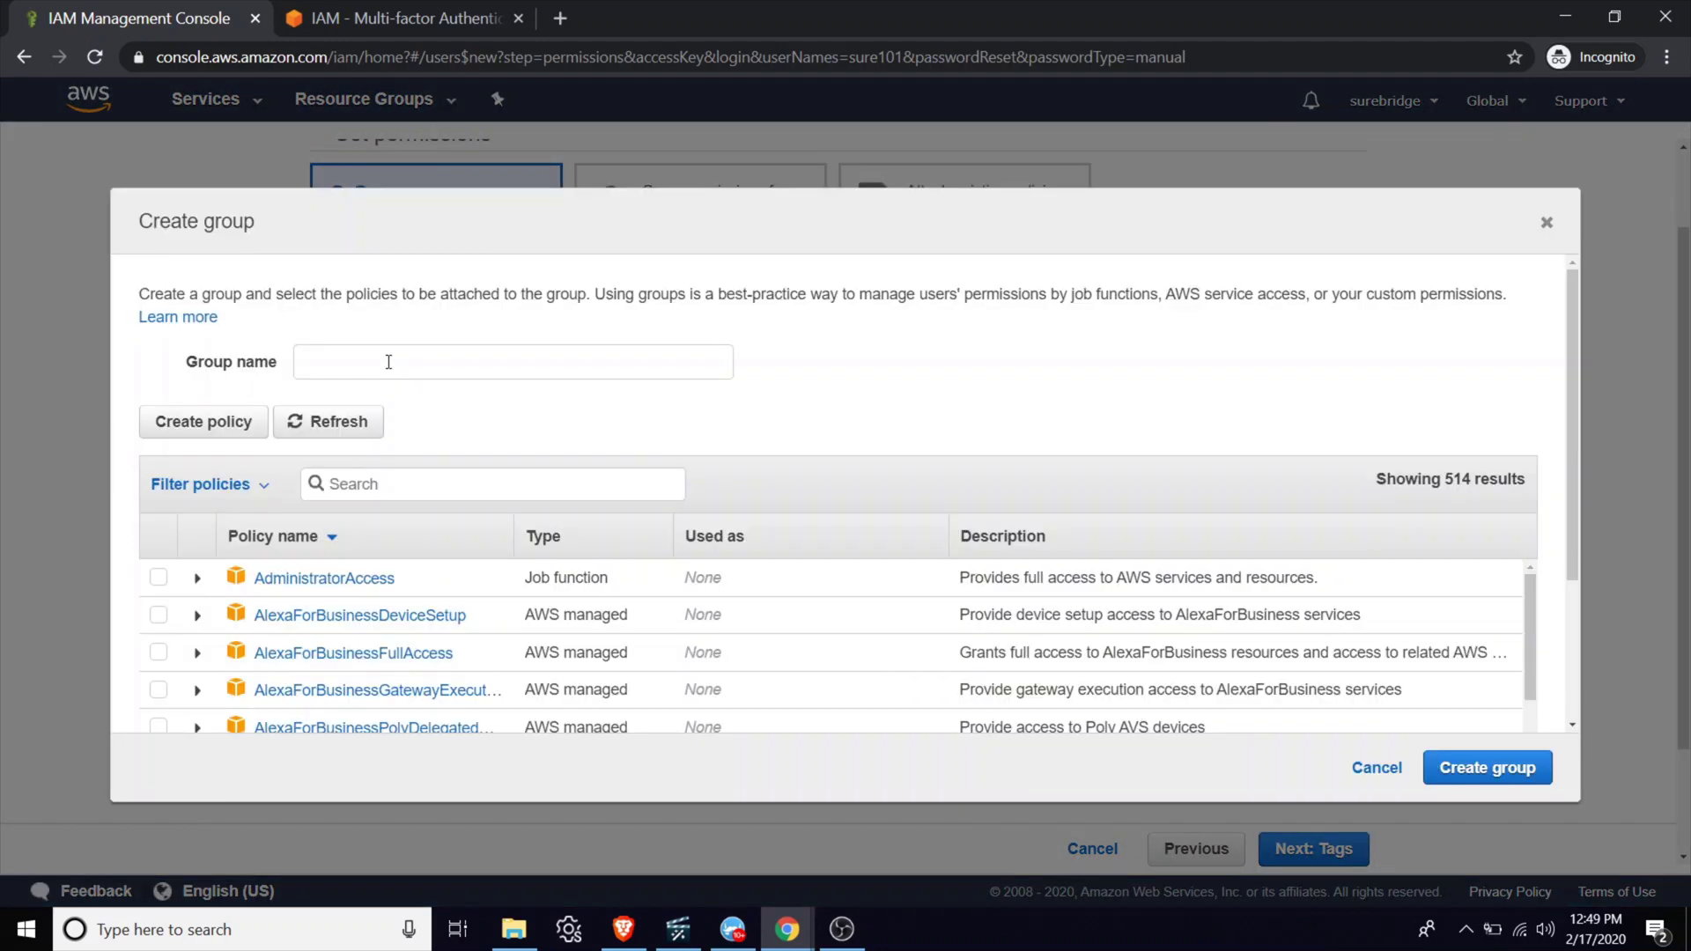
pyautogui.click(389, 362)
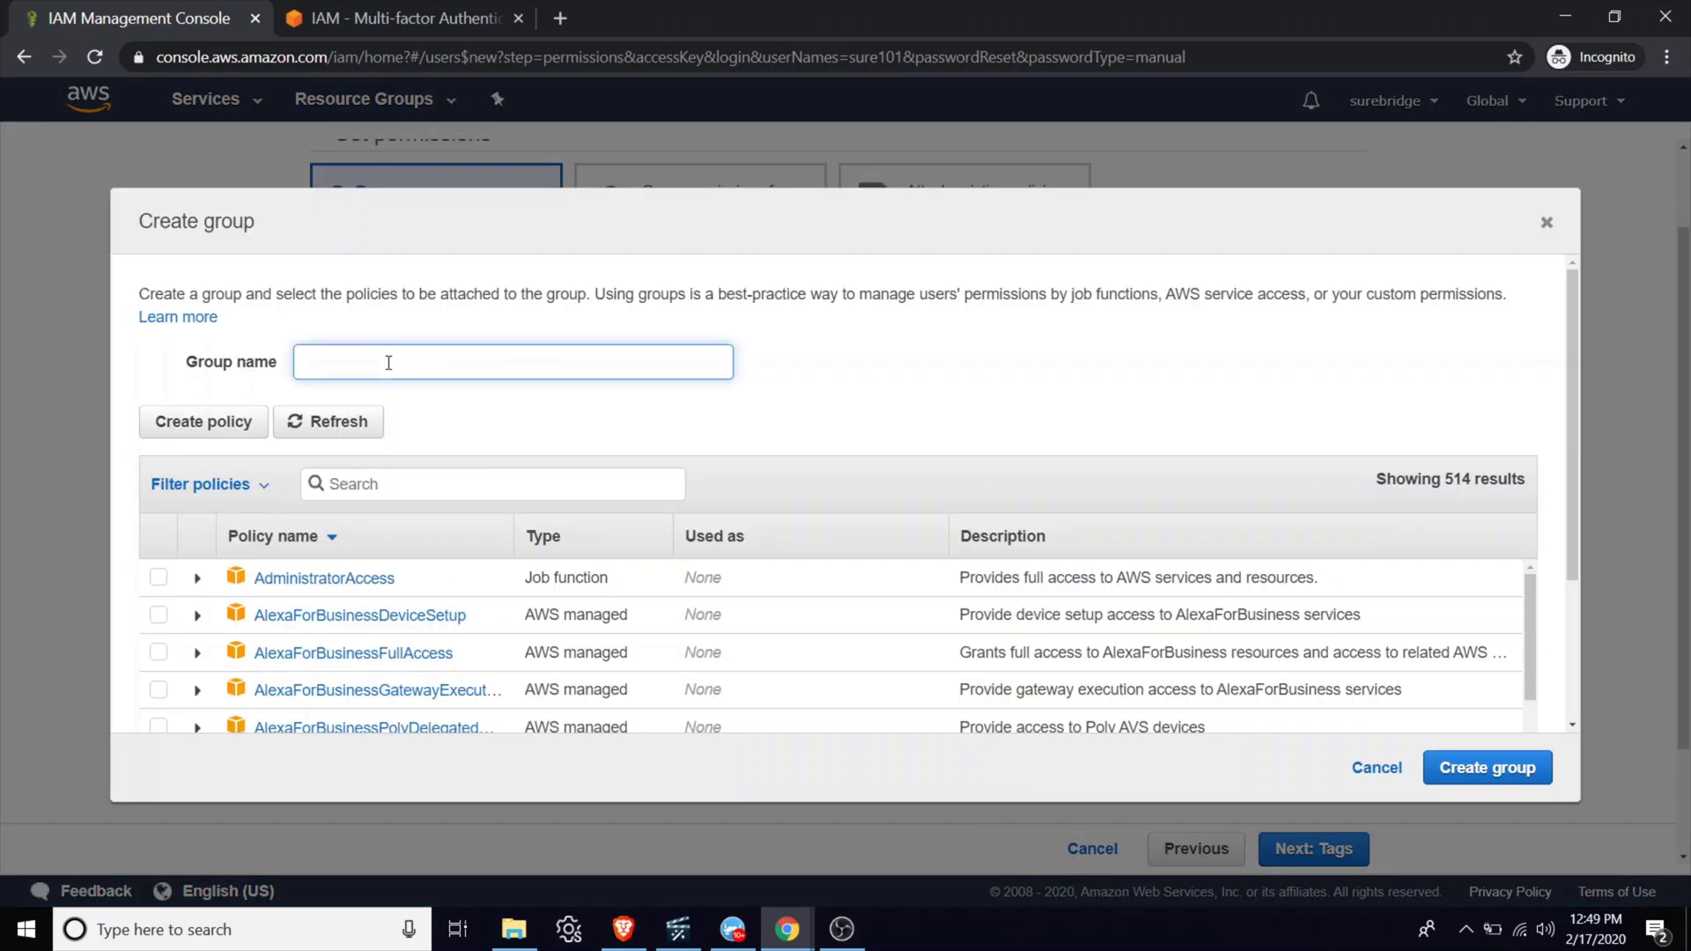
pyautogui.write('cloudadminteam')
pyautogui.click(485, 432)
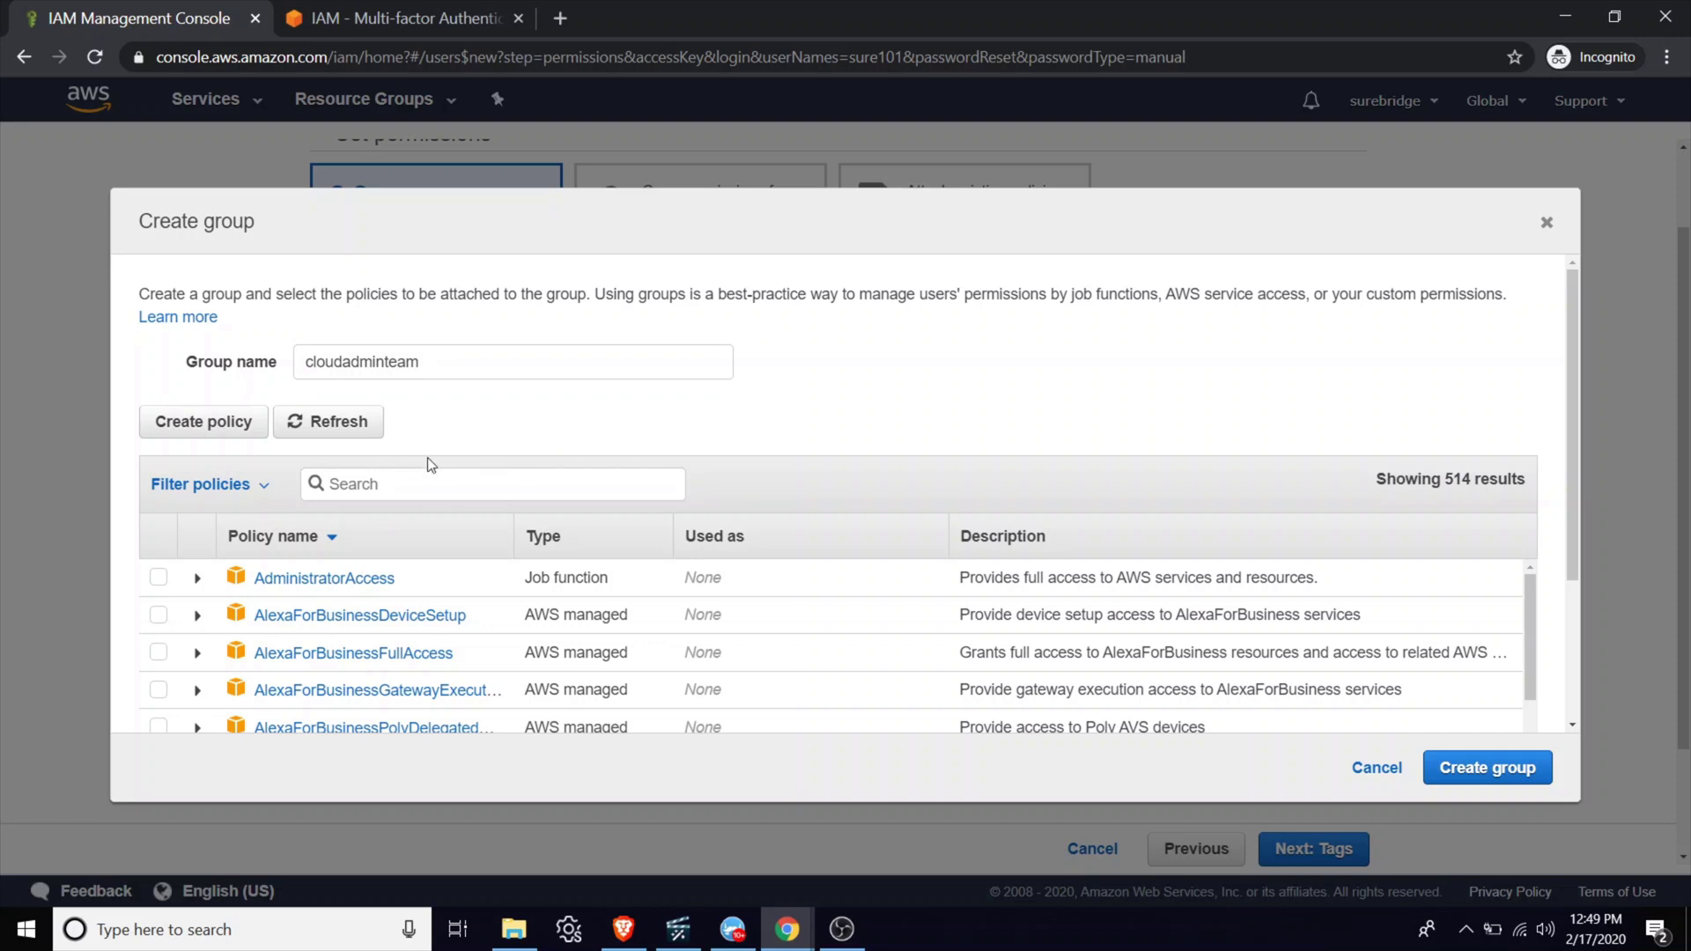
pyautogui.click(158, 579)
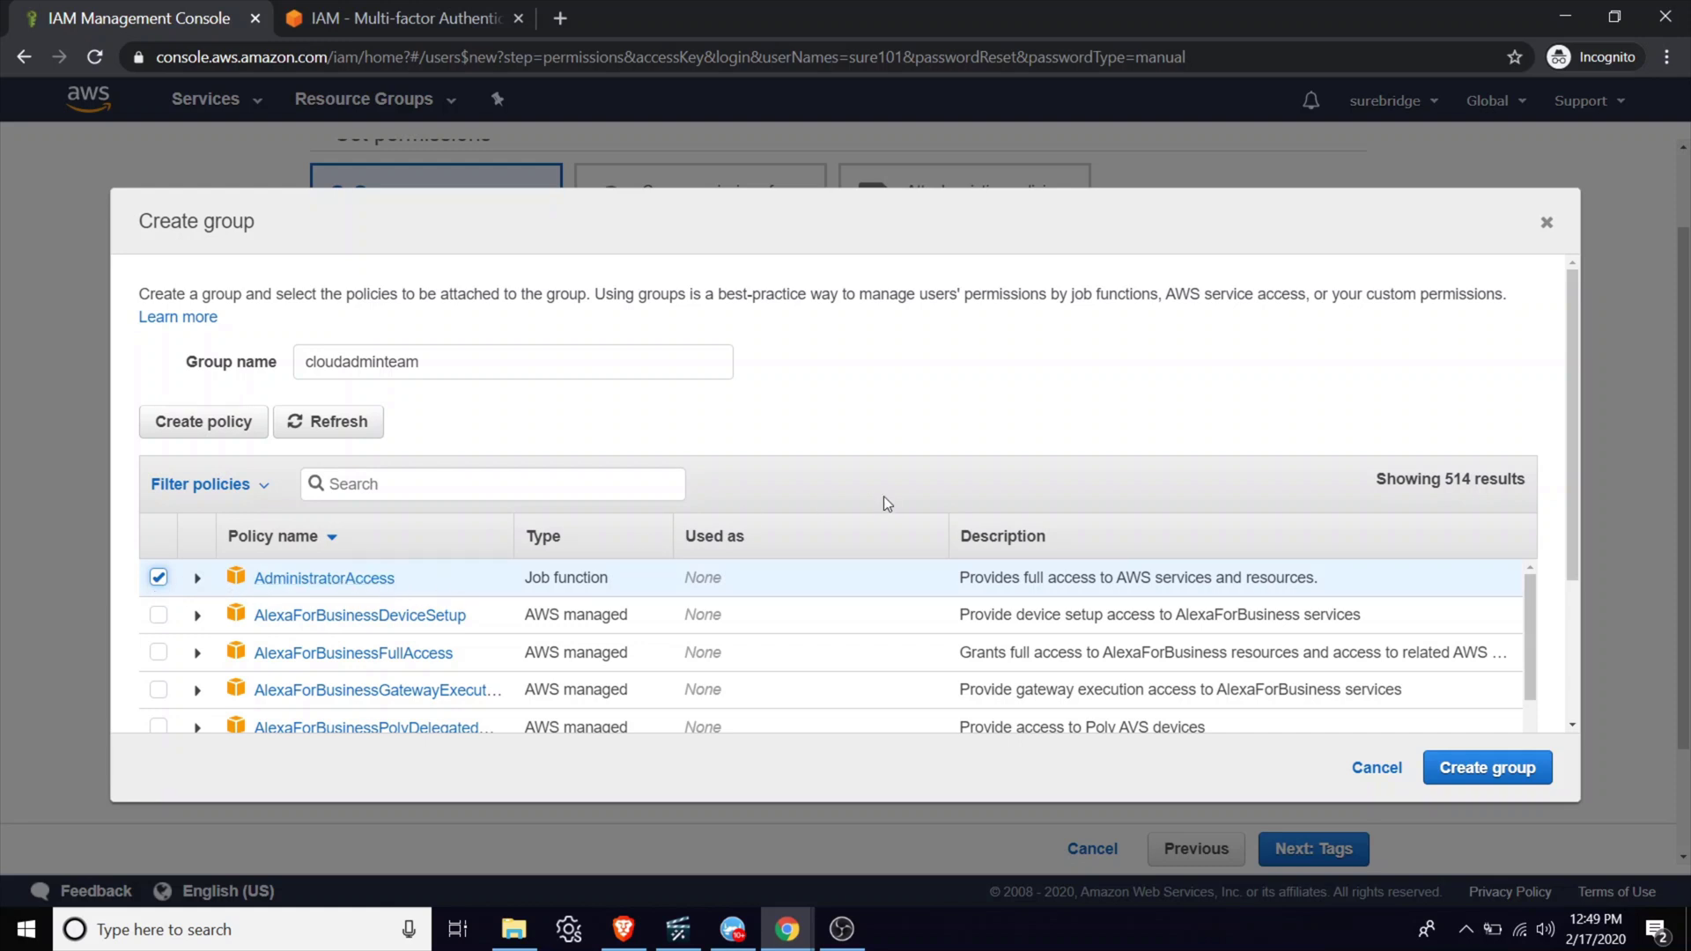
# Step: Add the PowerUserAccess and AmazonEC2FullAccess policies via searches, then clear the search
pyautogui.click(467, 492)
pyautogui.write('poweruser')
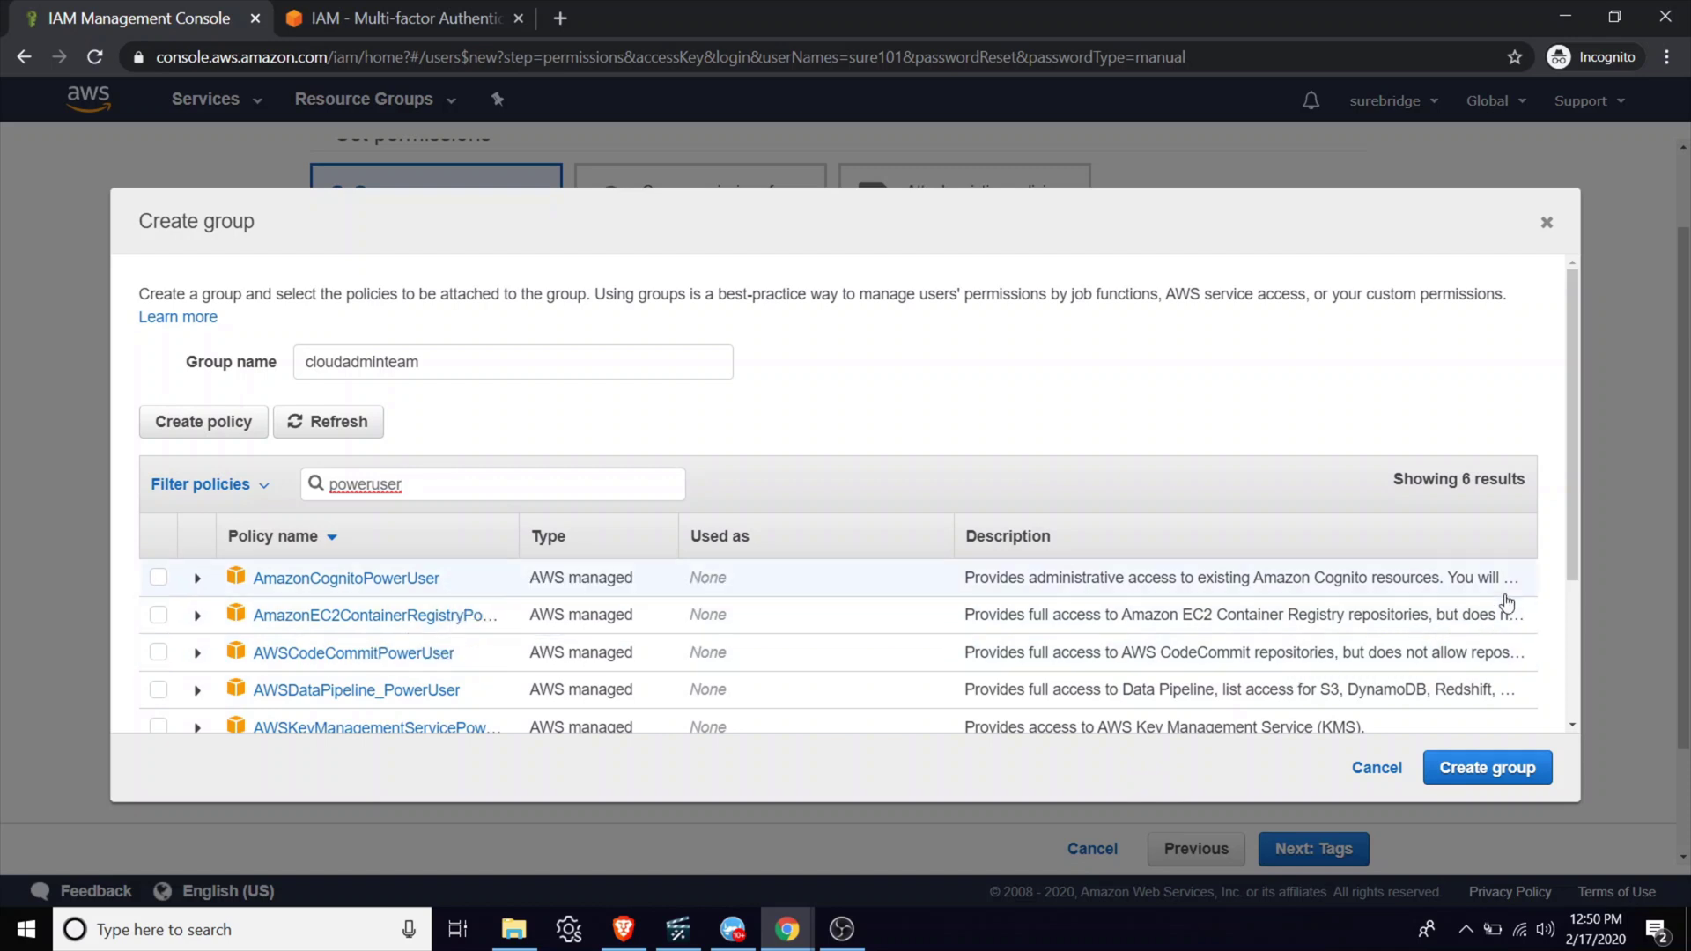
pyautogui.moveTo(1573, 537); pyautogui.dragTo(1572, 619)
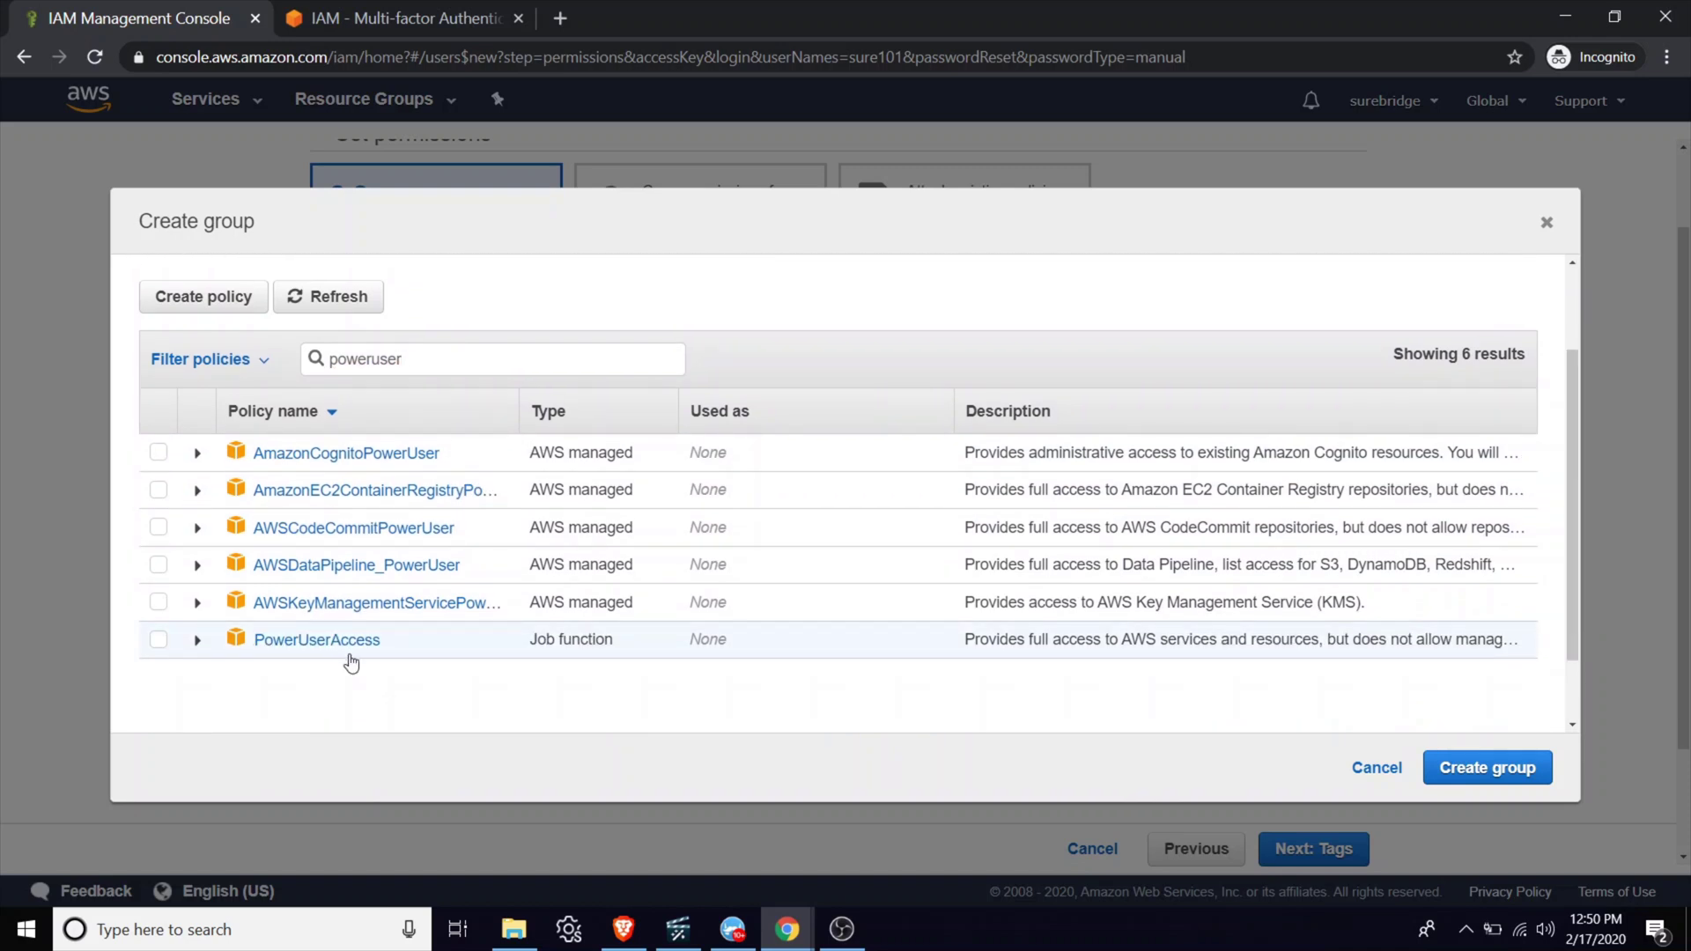
pyautogui.click(158, 641)
pyautogui.moveTo(412, 363); pyautogui.dragTo(235, 359)
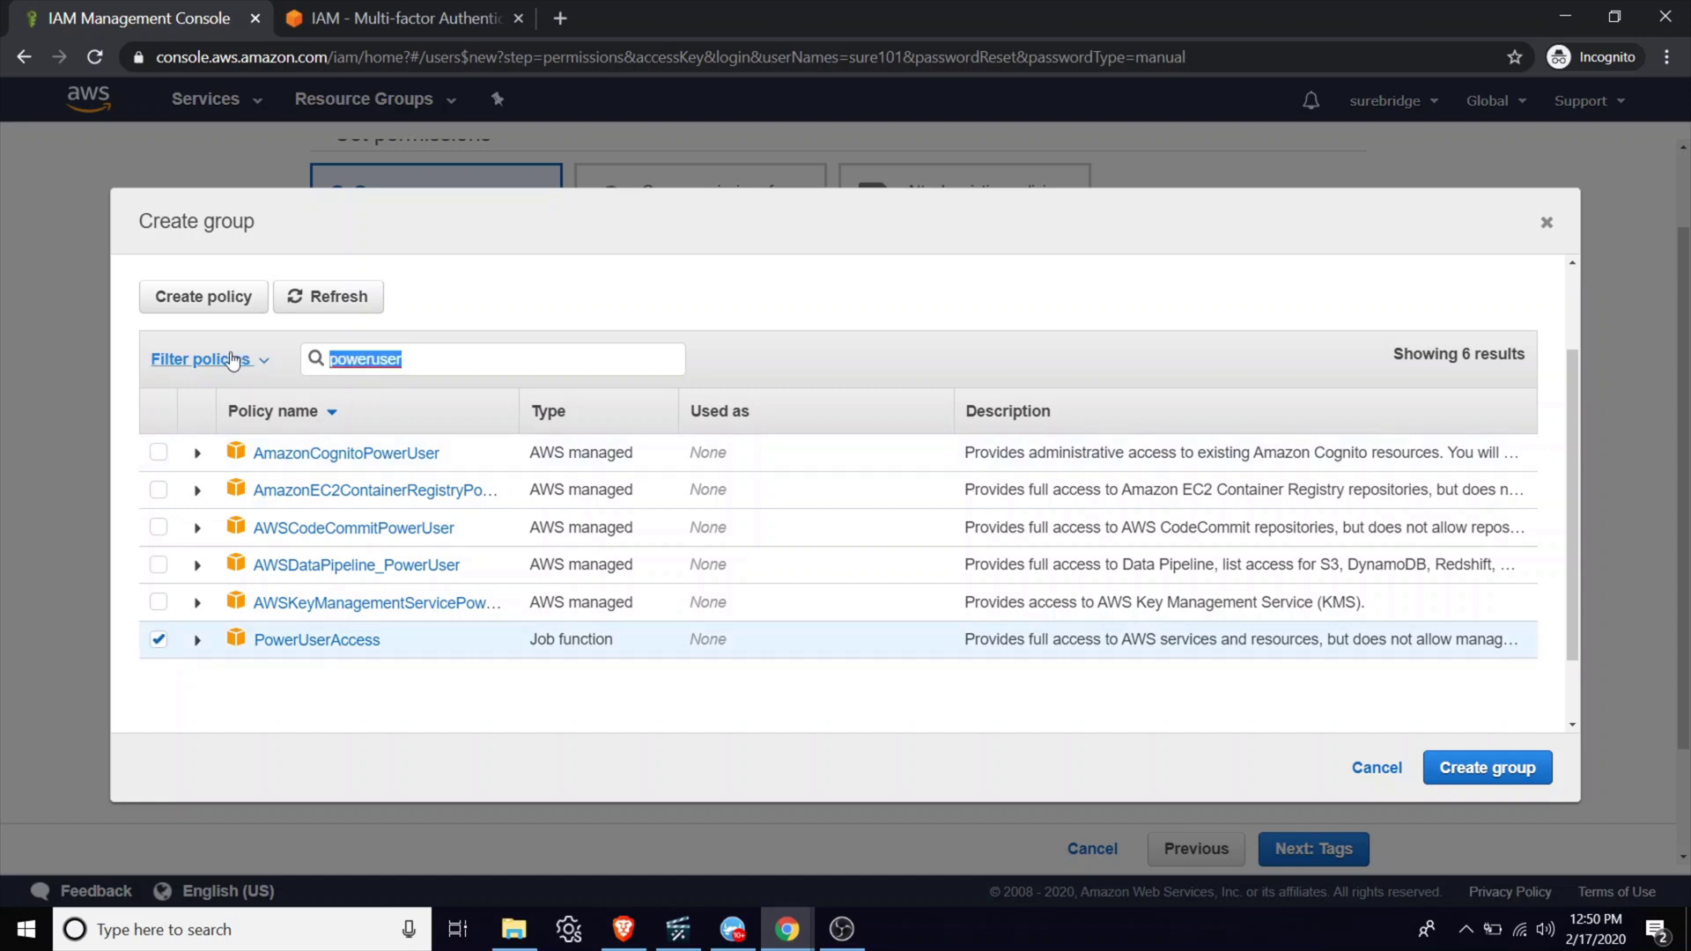
pyautogui.write('ec2')
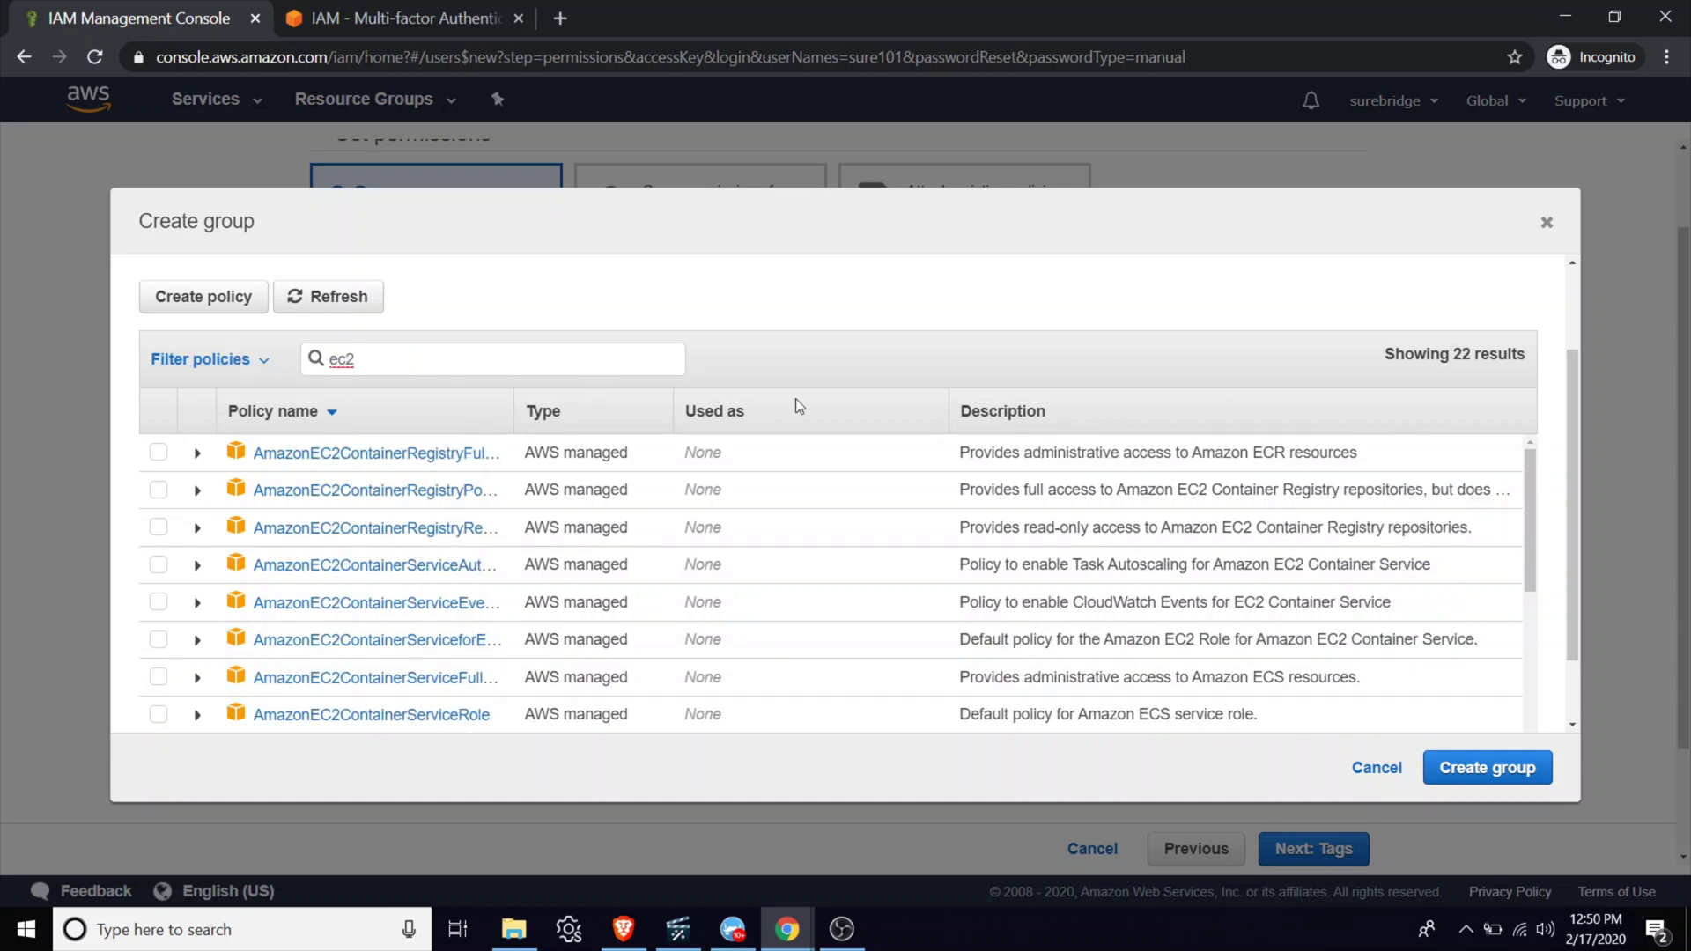
pyautogui.write('ful')
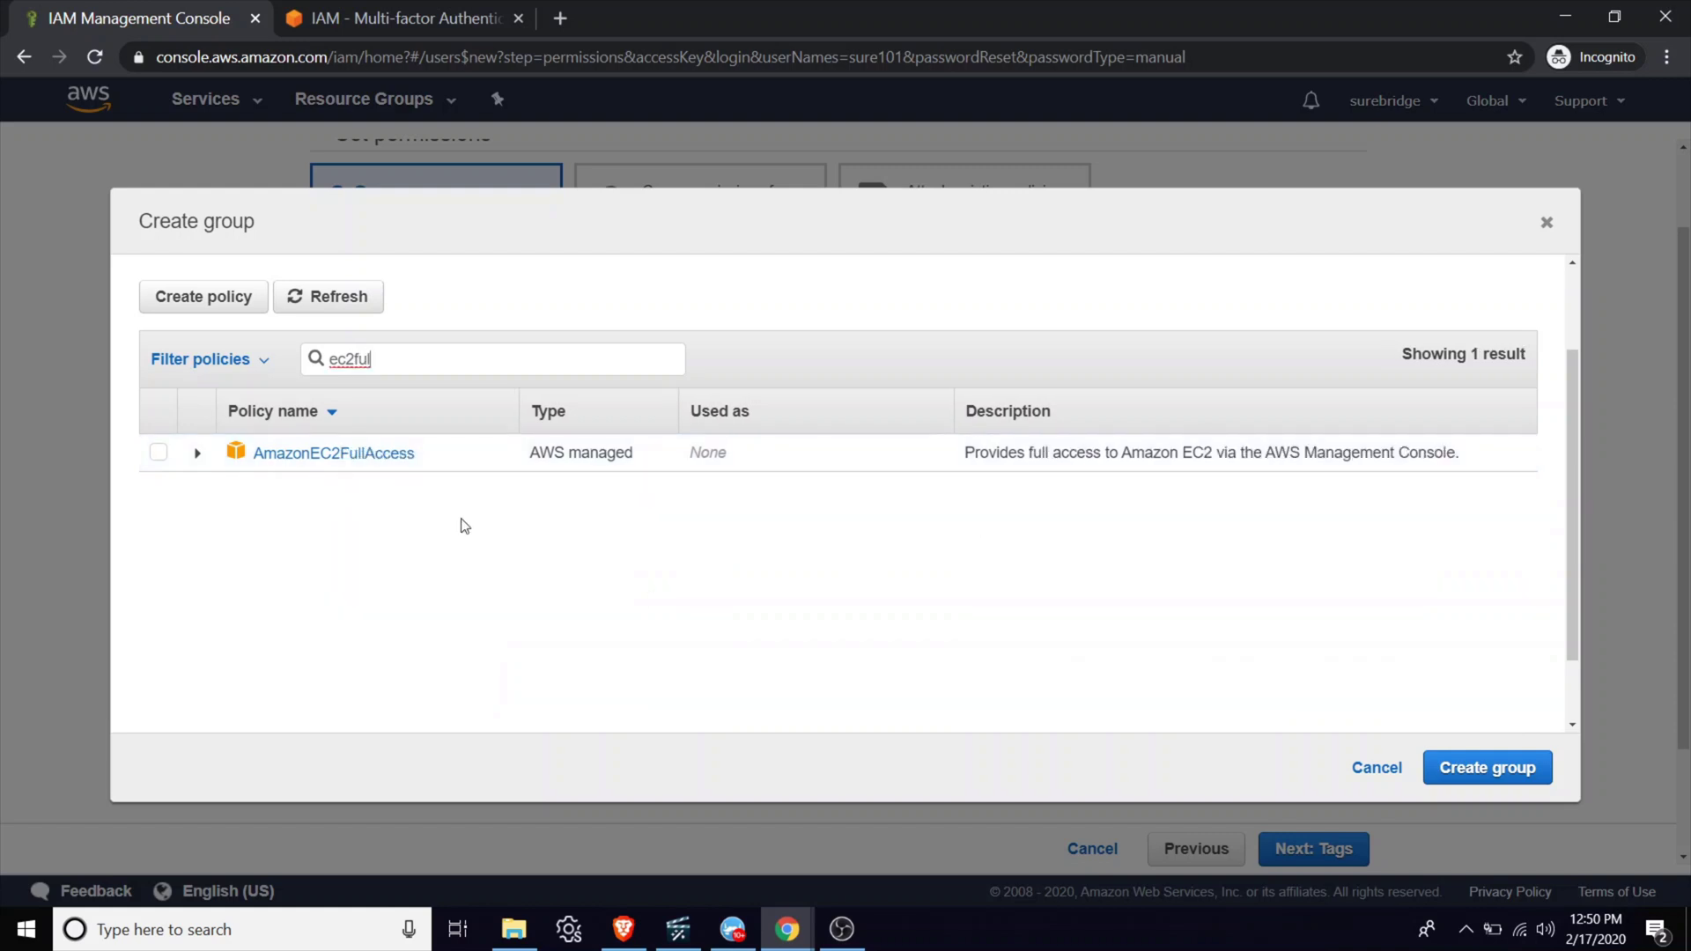
pyautogui.click(158, 454)
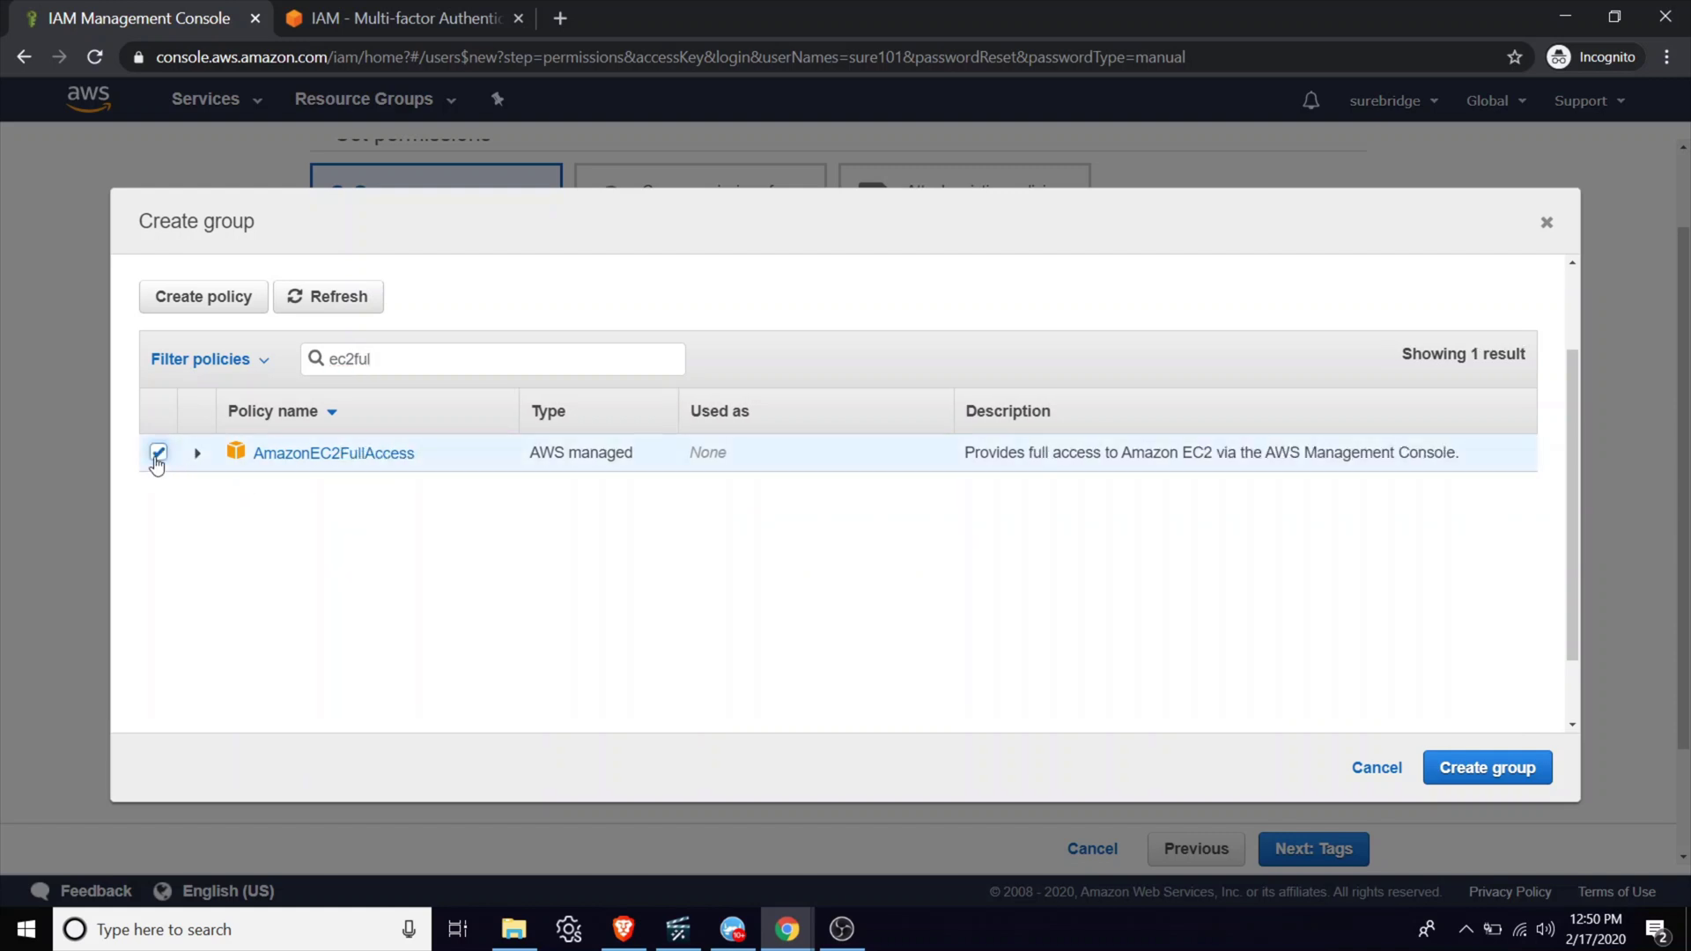
pyautogui.moveTo(396, 363); pyautogui.dragTo(318, 362)
pyautogui.press('BackSpace')
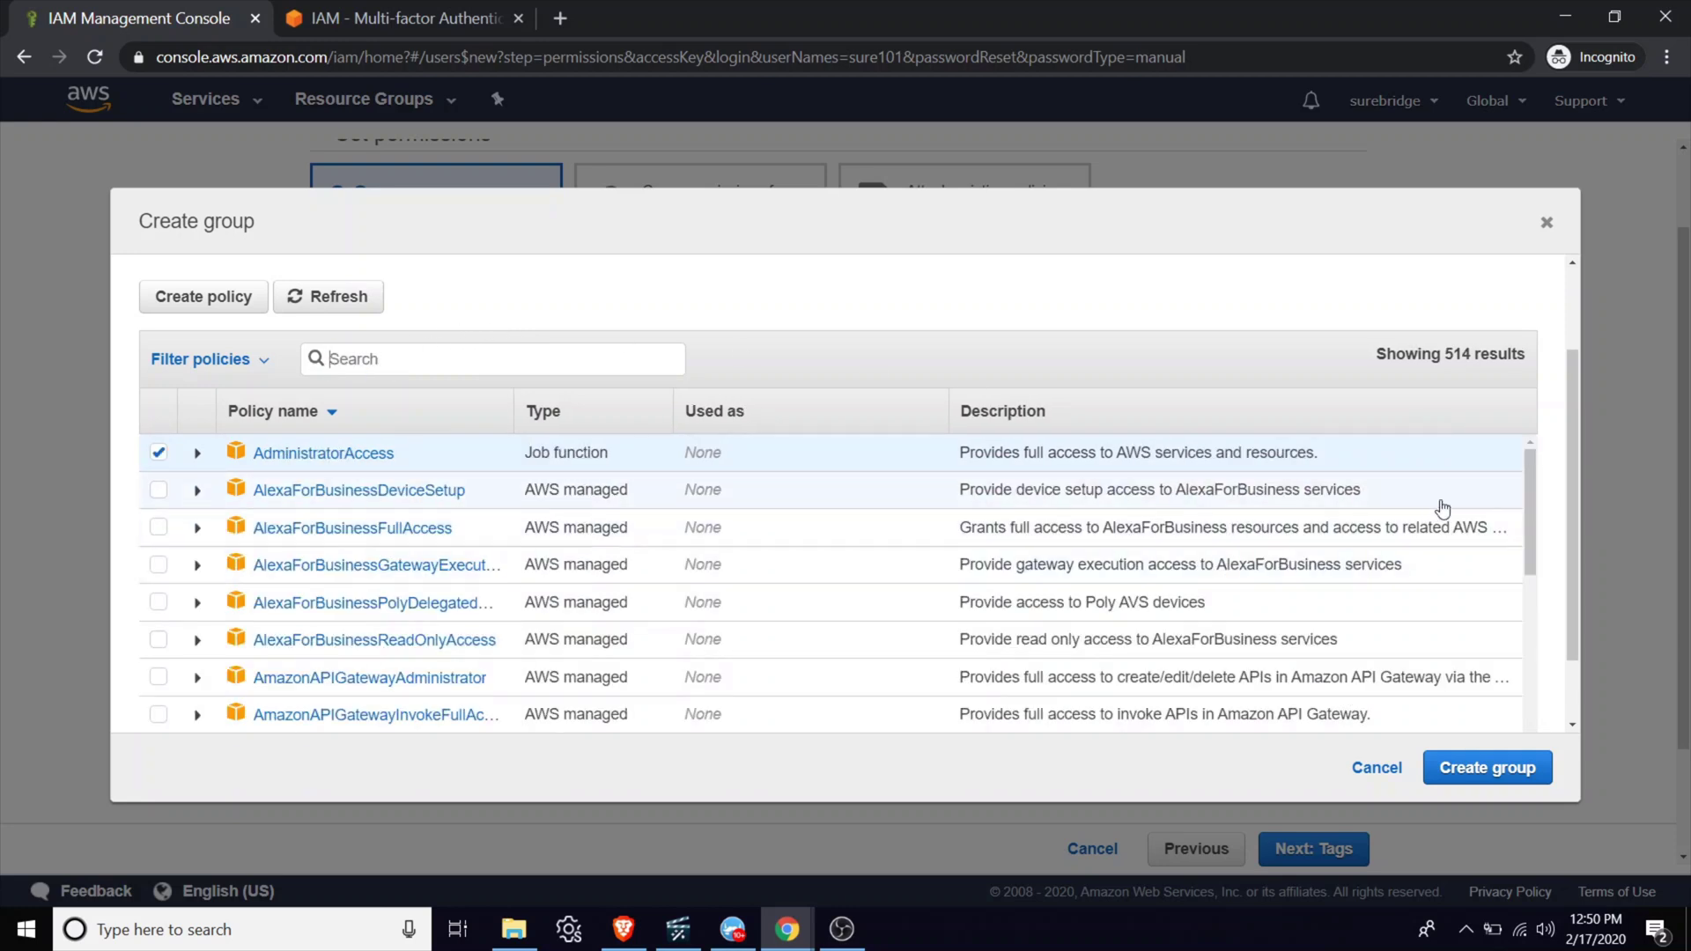
# Step: Tick AmazonS3FullAccess via an 's3' search and create the cloudadminteam group
pyautogui.moveTo(1532, 483); pyautogui.dragTo(1505, 933)
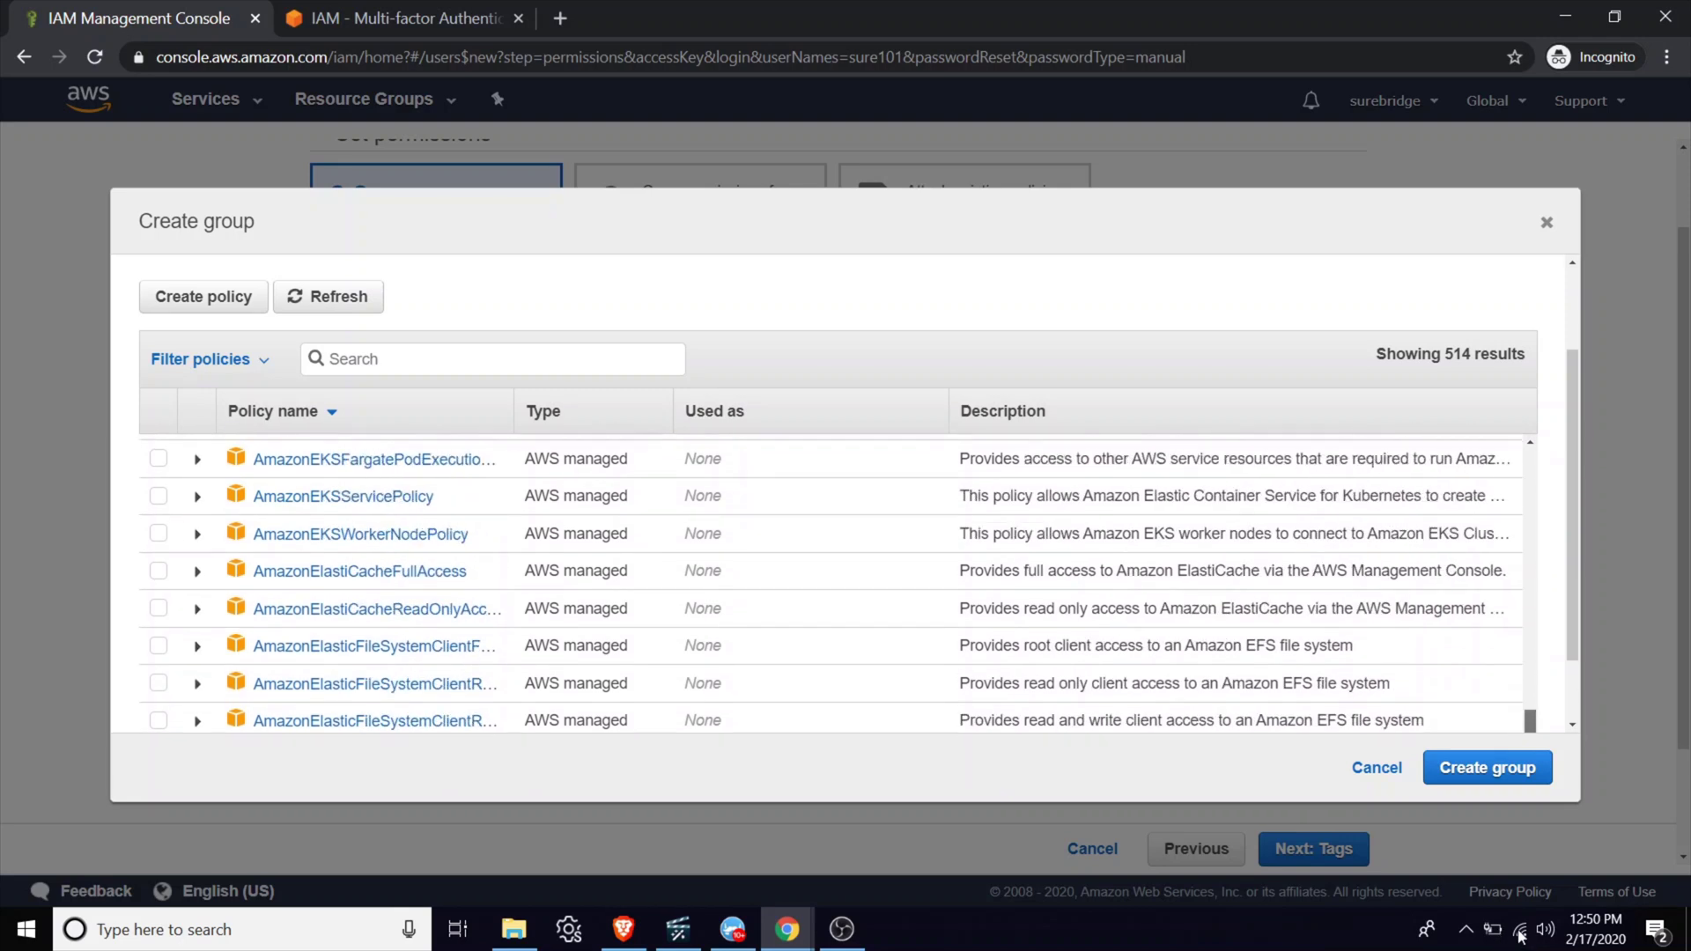
pyautogui.moveTo(1566, 671); pyautogui.dragTo(1571, 723)
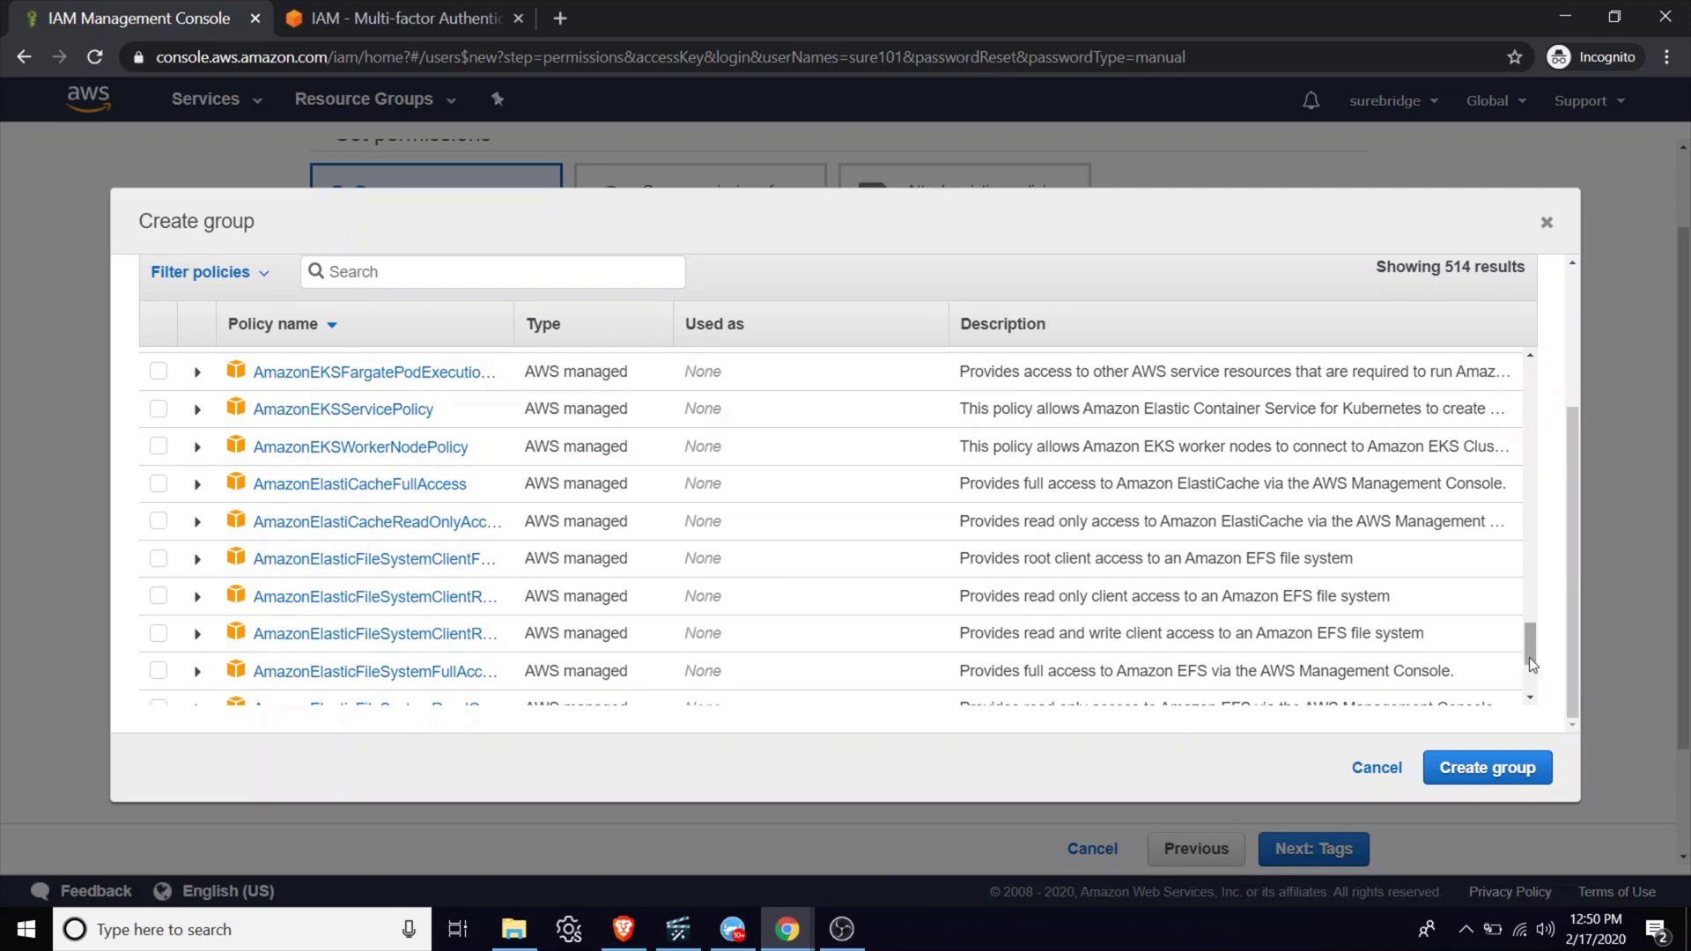
pyautogui.moveTo(1530, 652); pyautogui.dragTo(1523, 820)
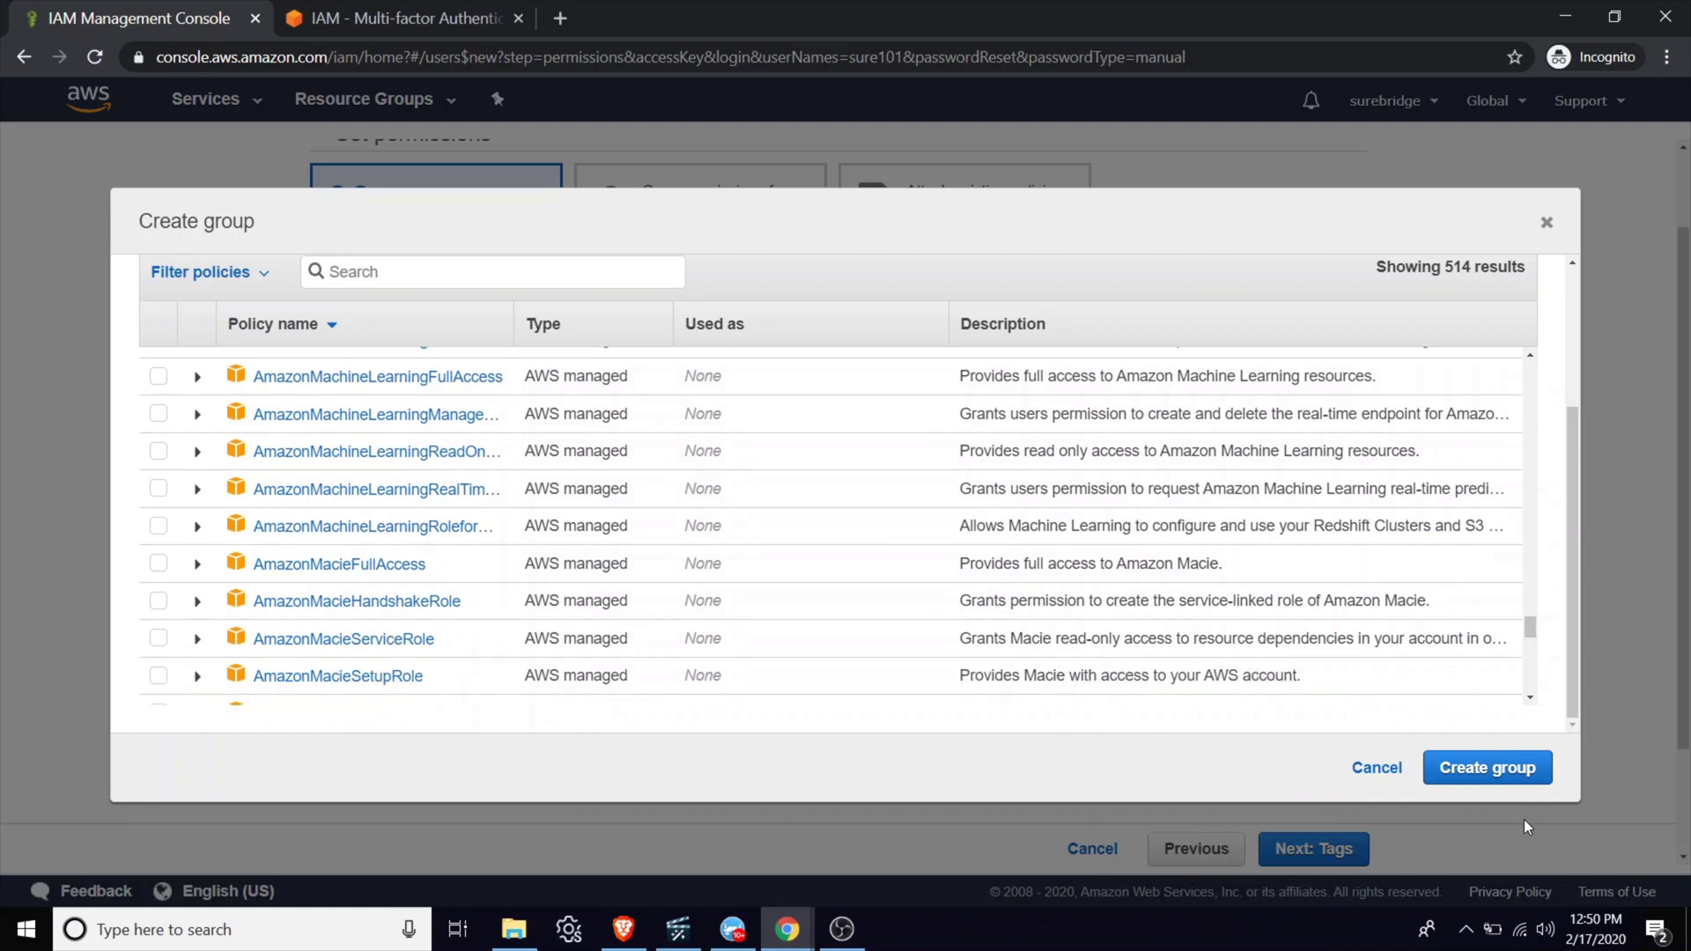
pyautogui.click(575, 266)
pyautogui.write('s3')
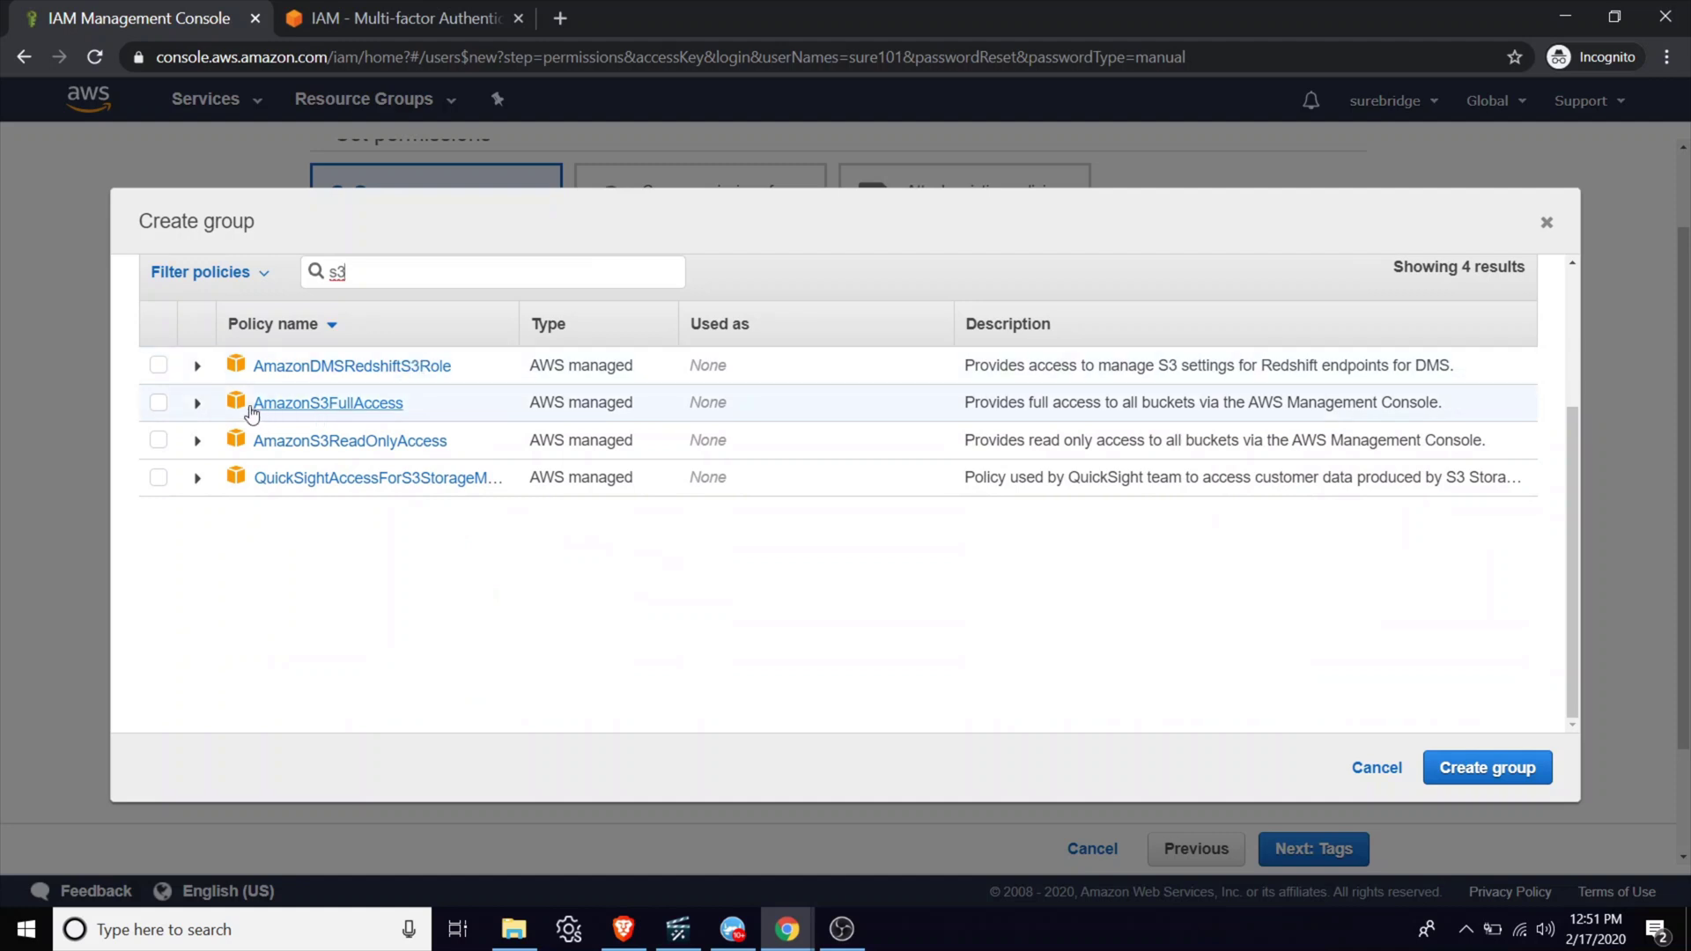
pyautogui.click(159, 404)
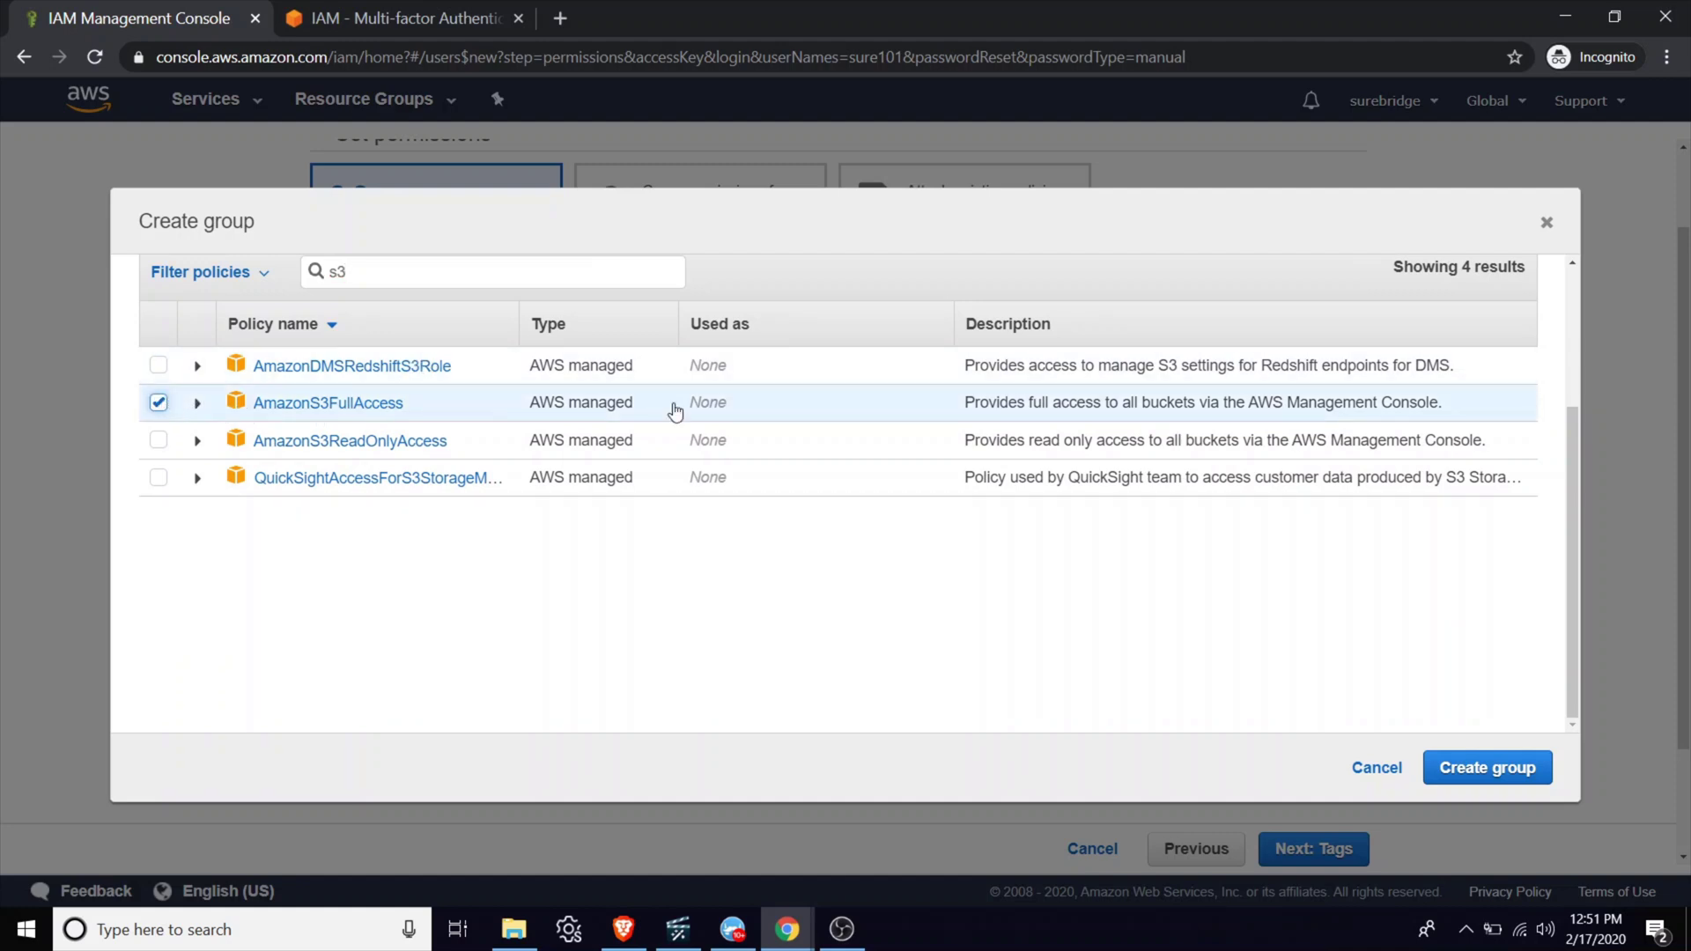
pyautogui.click(1504, 768)
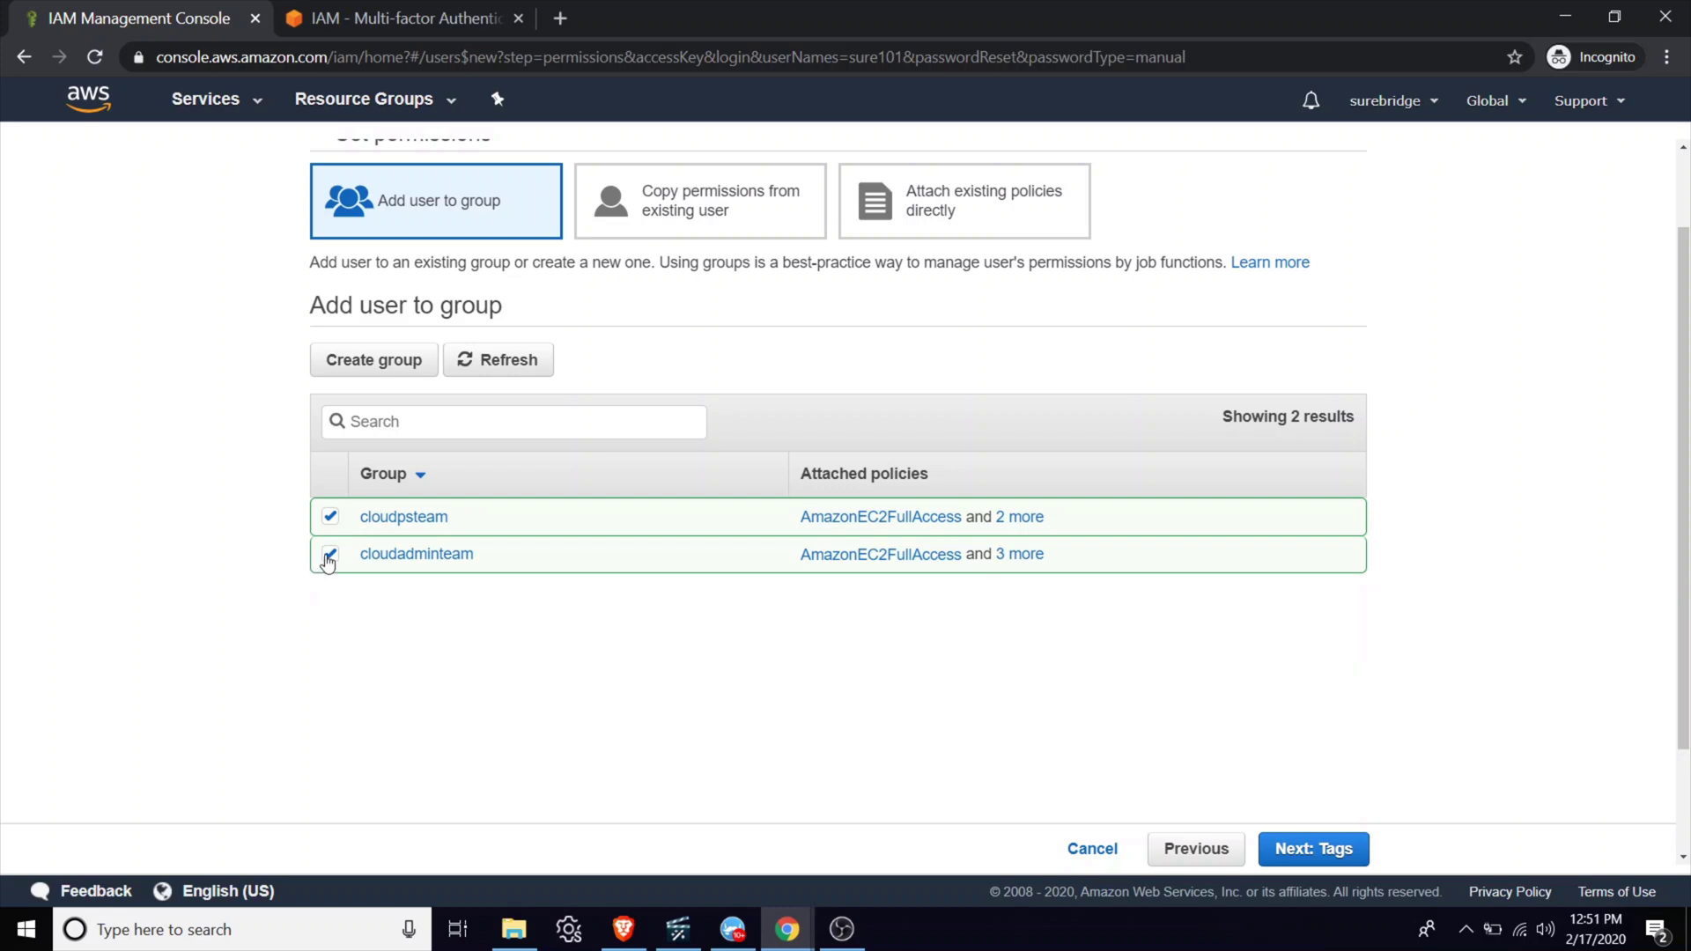
# Step: Untick cloudadminteam so sure101 joins only cloudpsteam
pyautogui.click(329, 556)
# Step: Skip tags, review and create user sure101, then return to the Users list
pyautogui.click(1342, 846)
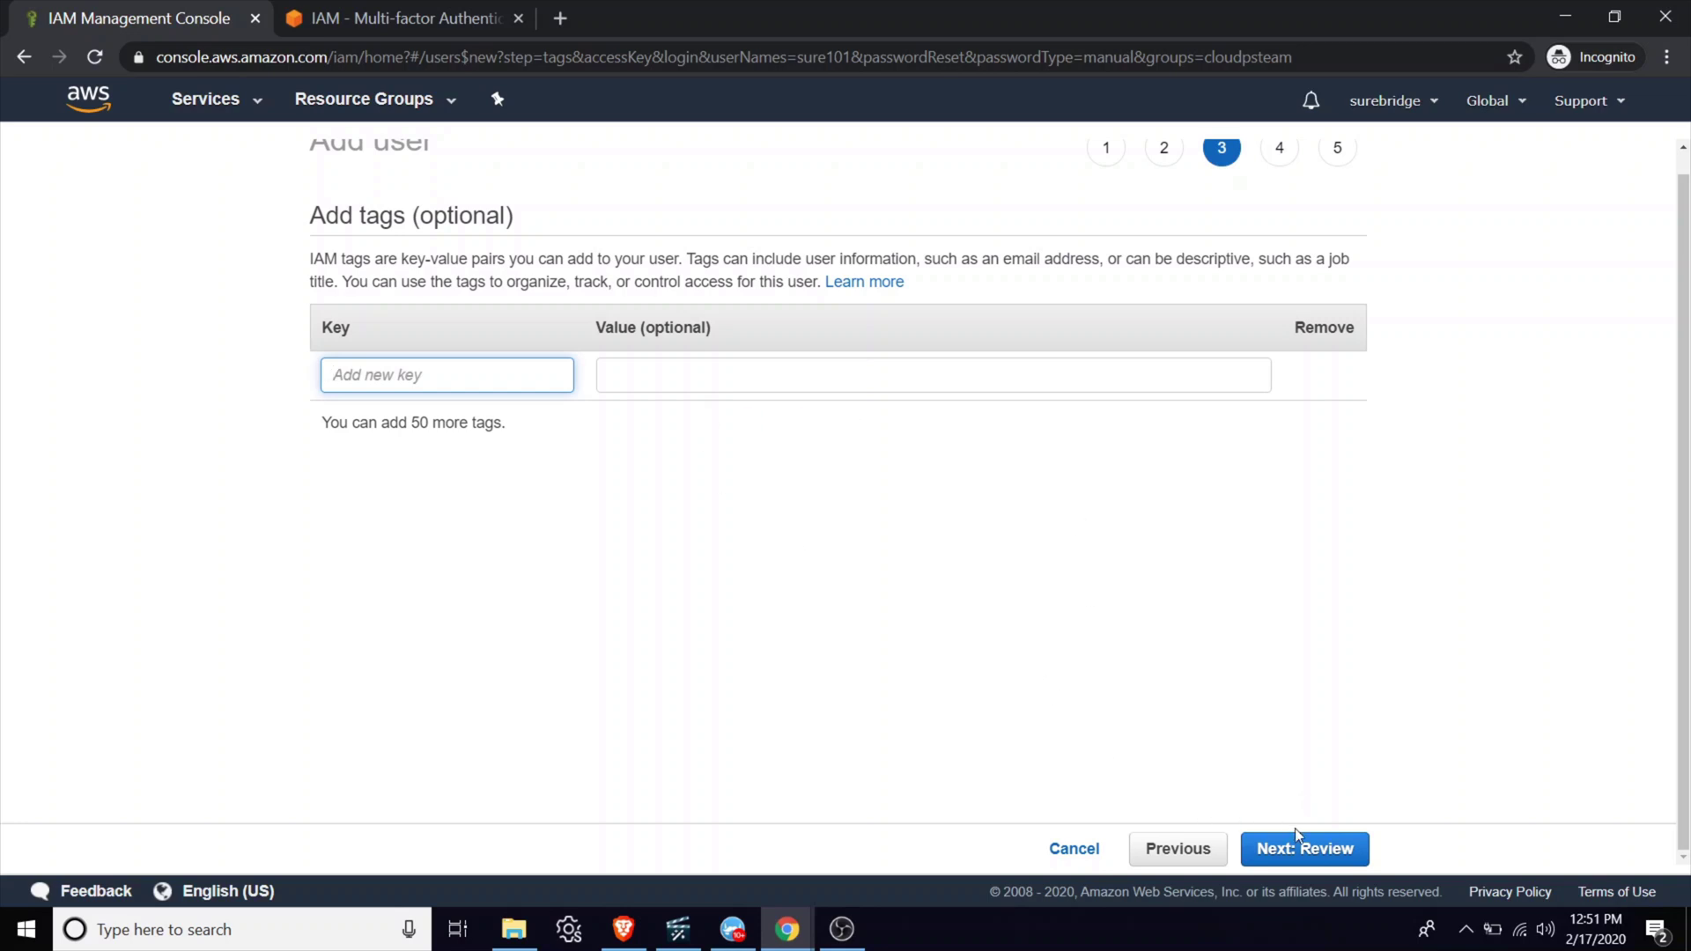
pyautogui.click(1321, 850)
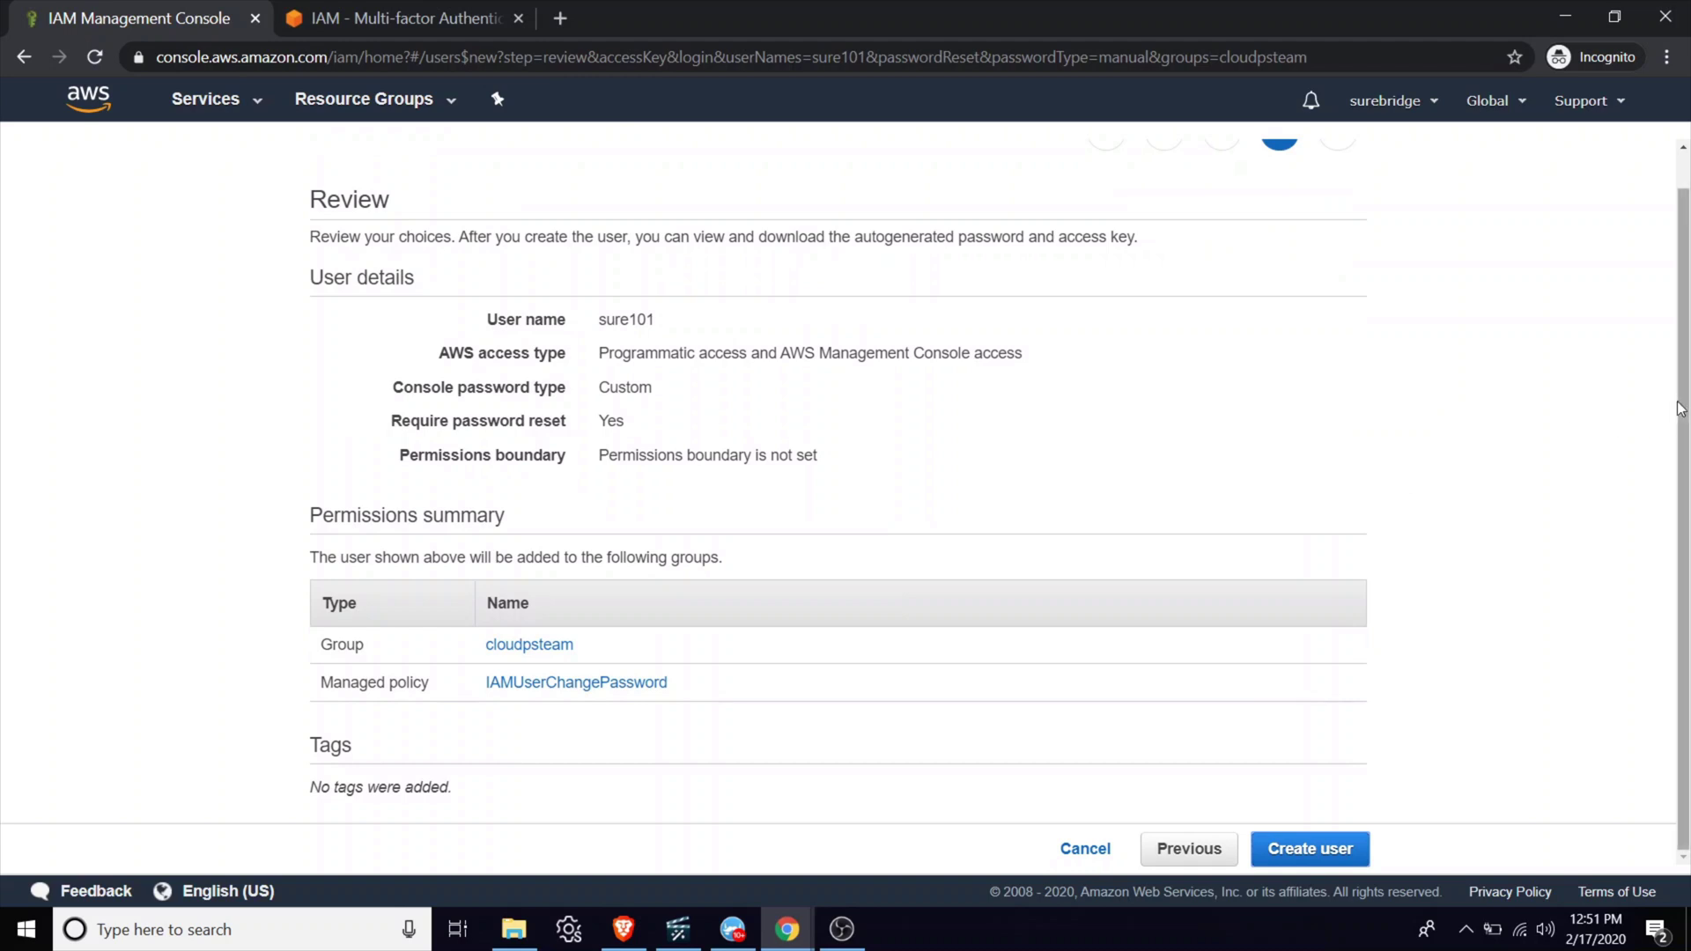
pyautogui.moveTo(1676, 537); pyautogui.dragTo(1687, 414)
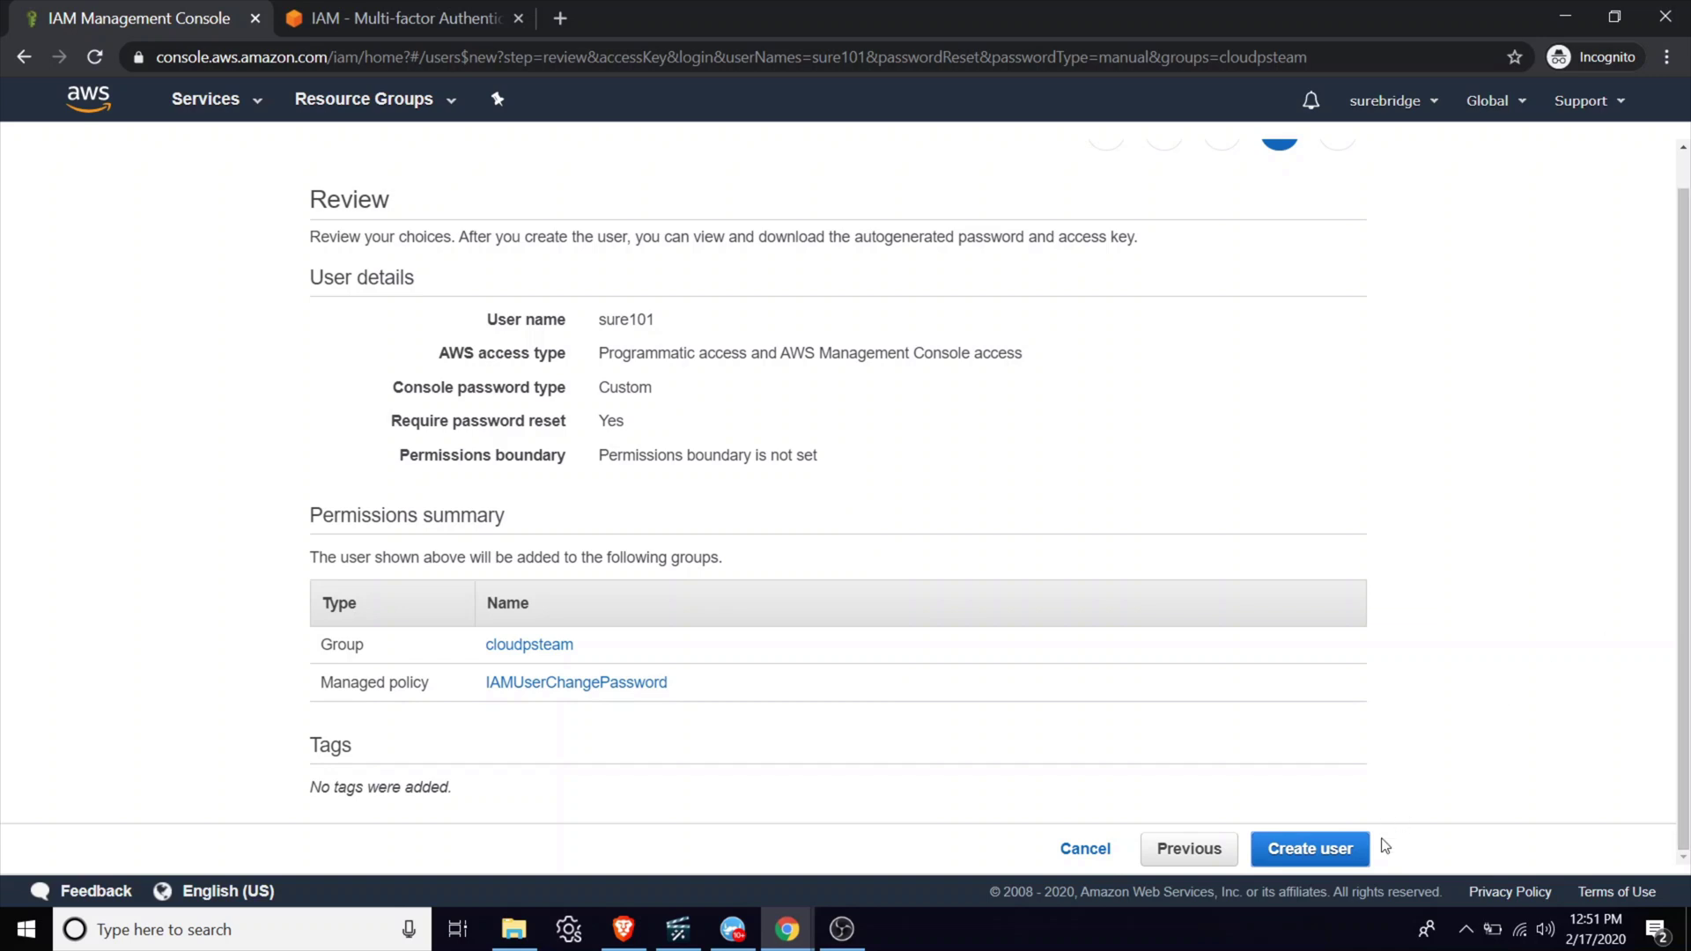
pyautogui.click(1324, 851)
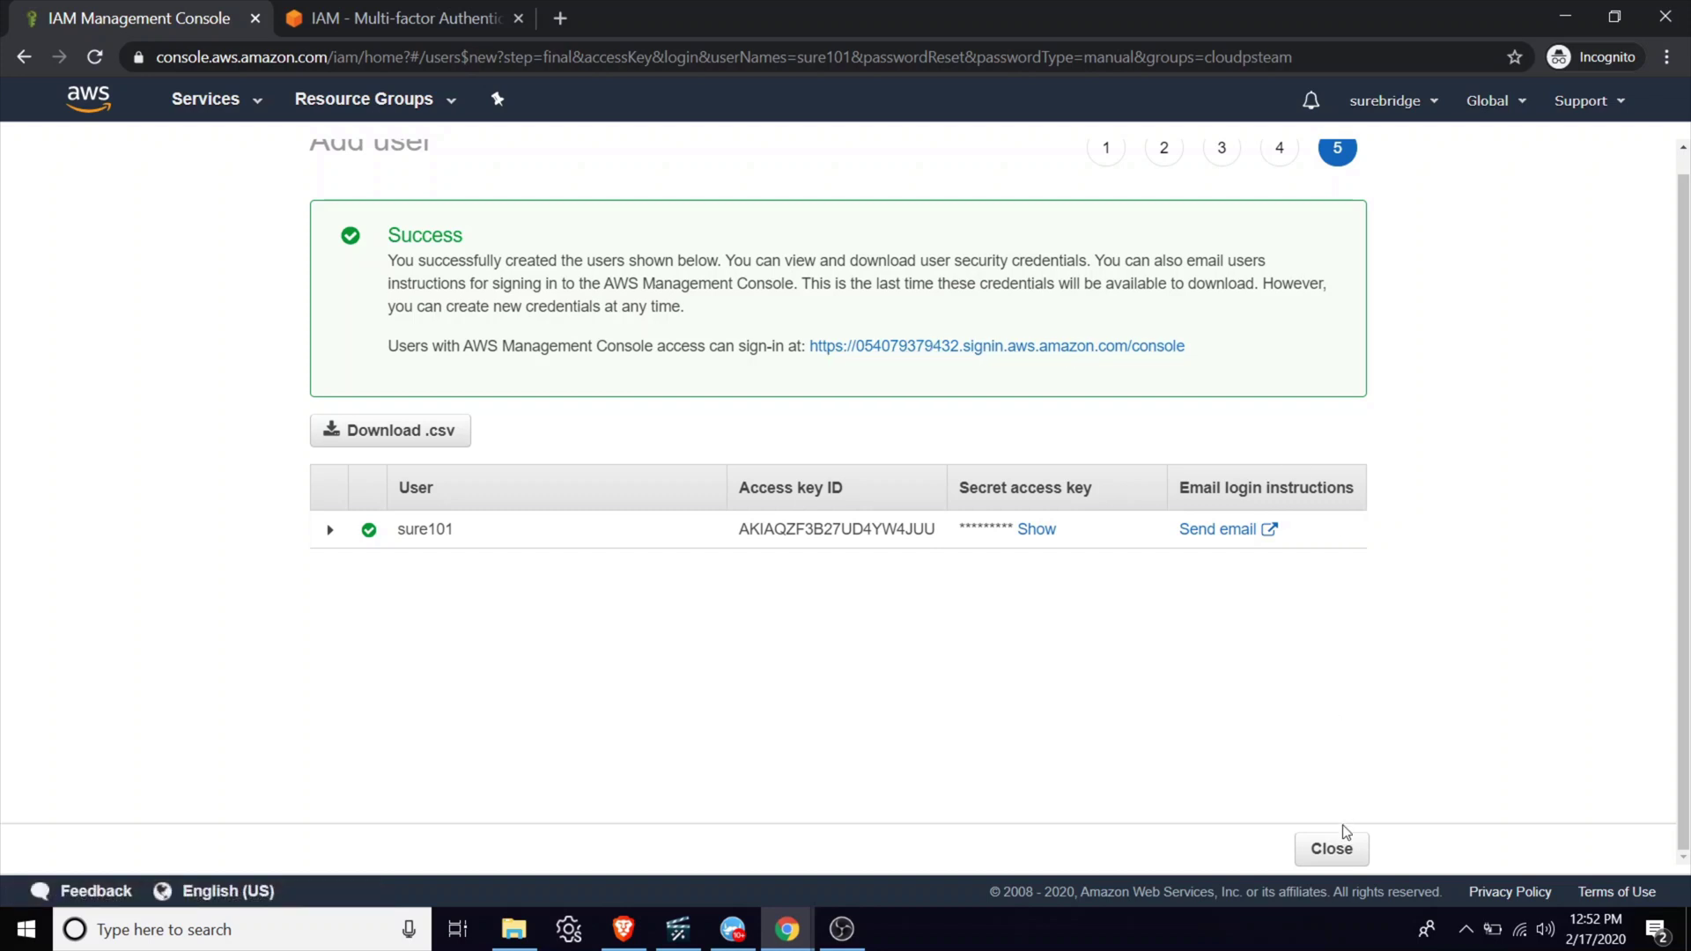
pyautogui.click(1331, 851)
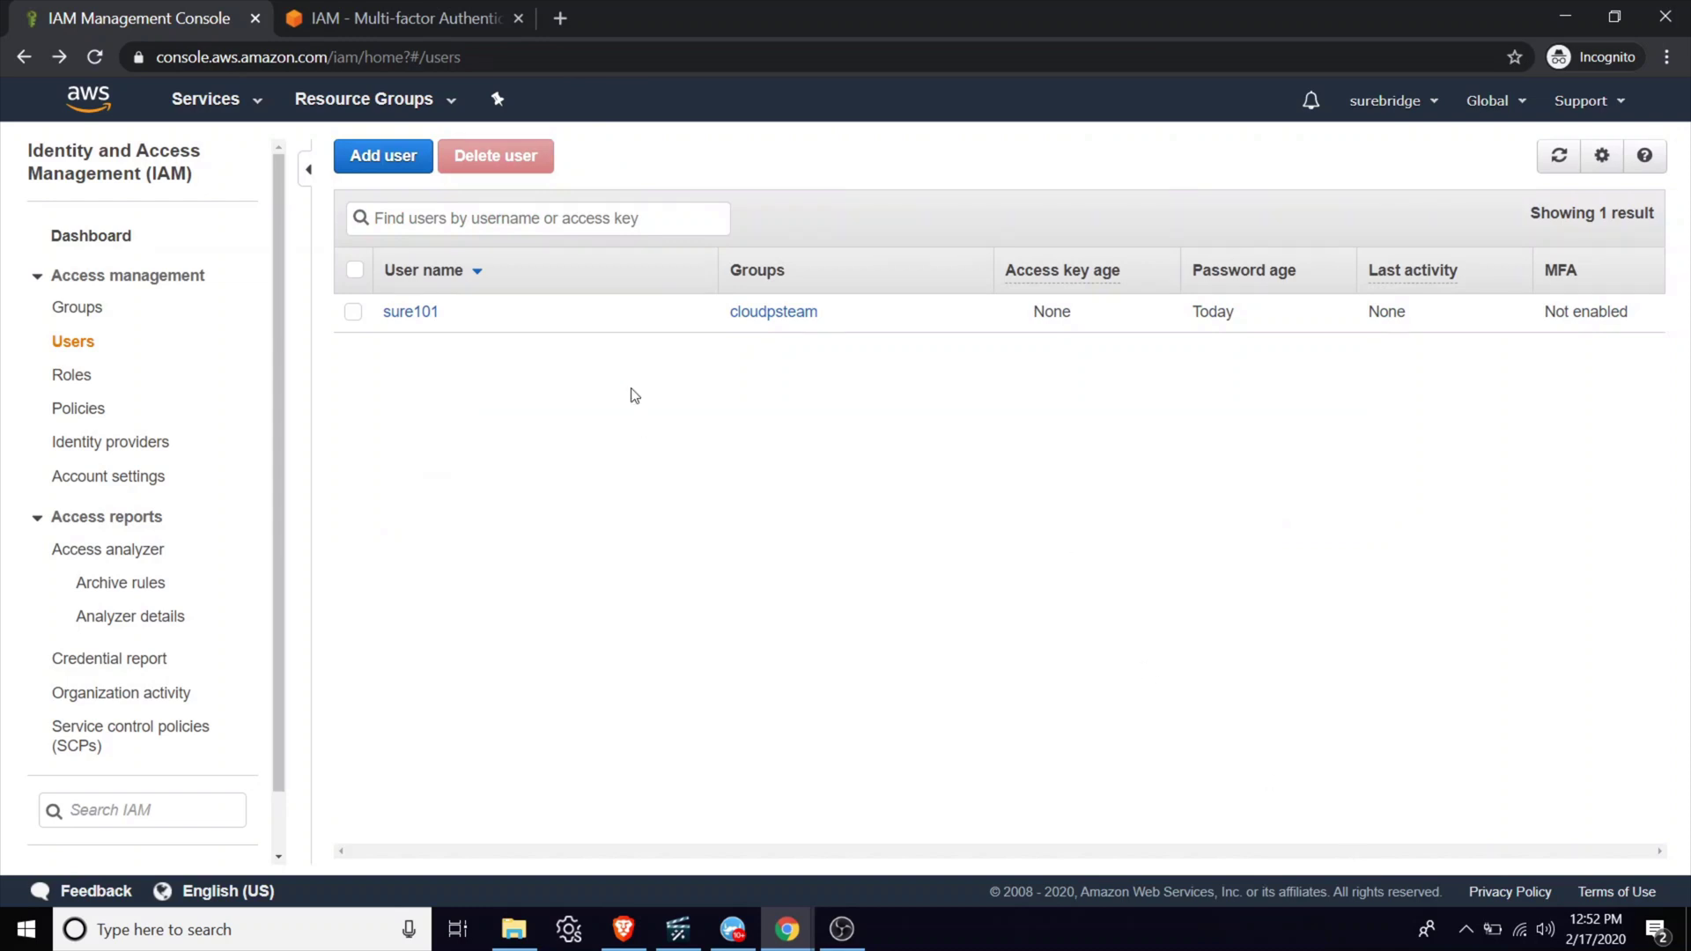
# Step: Add a second user, bridge101, with programmatic and console access
pyautogui.click(392, 173)
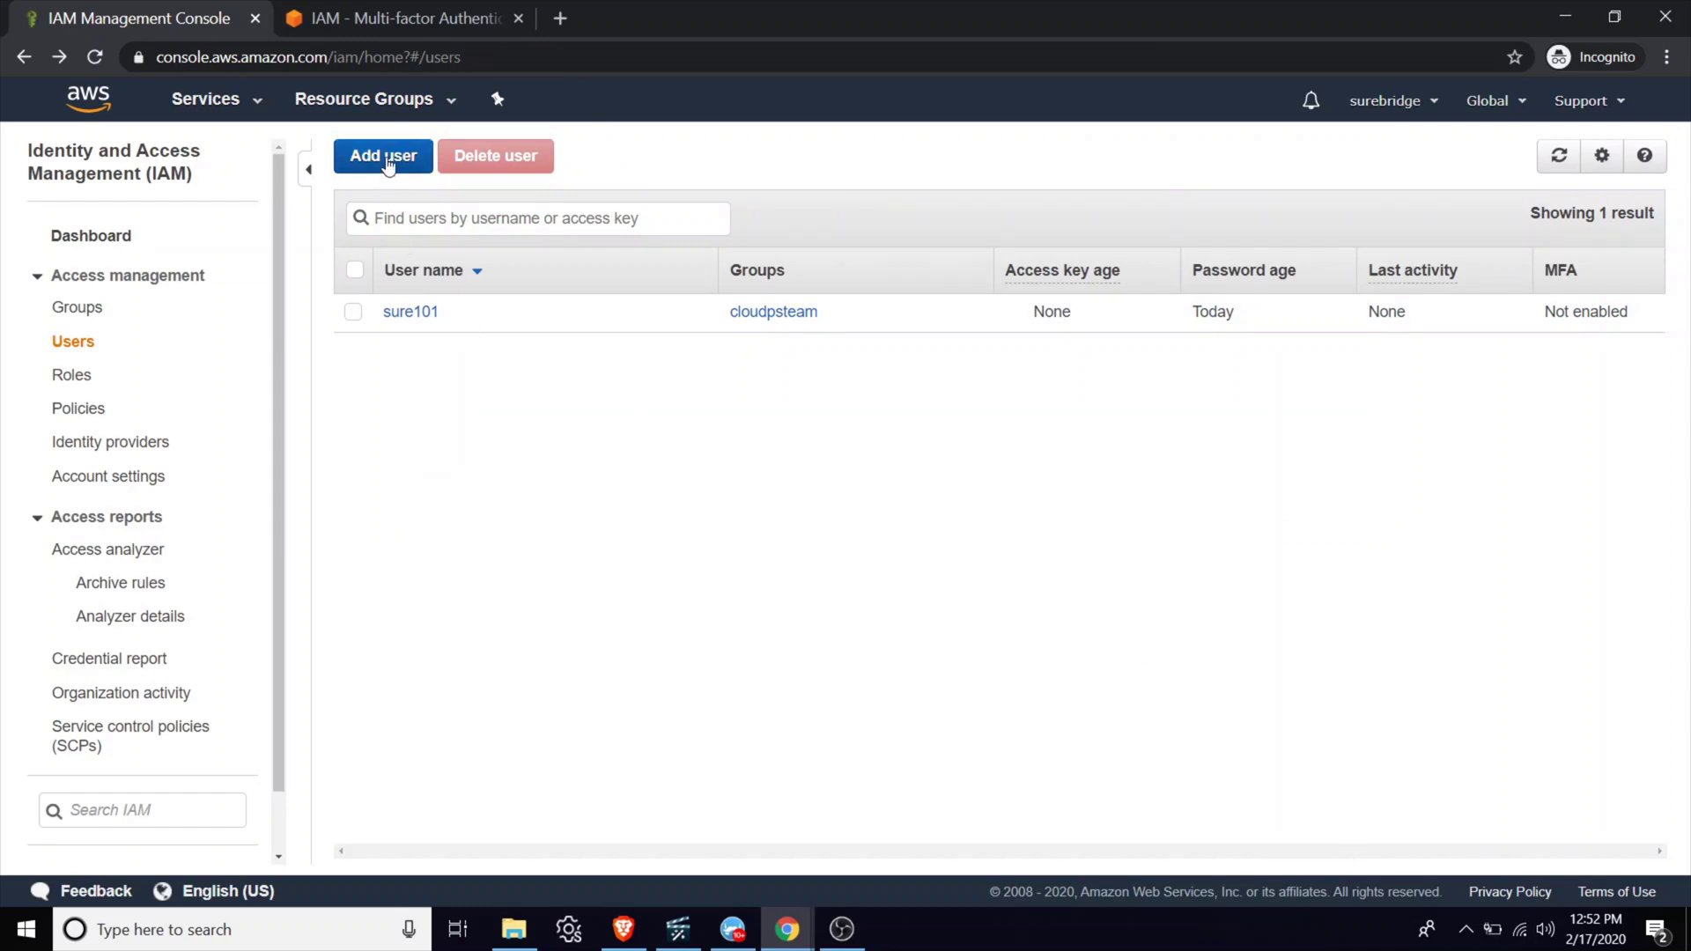
pyautogui.click(629, 316)
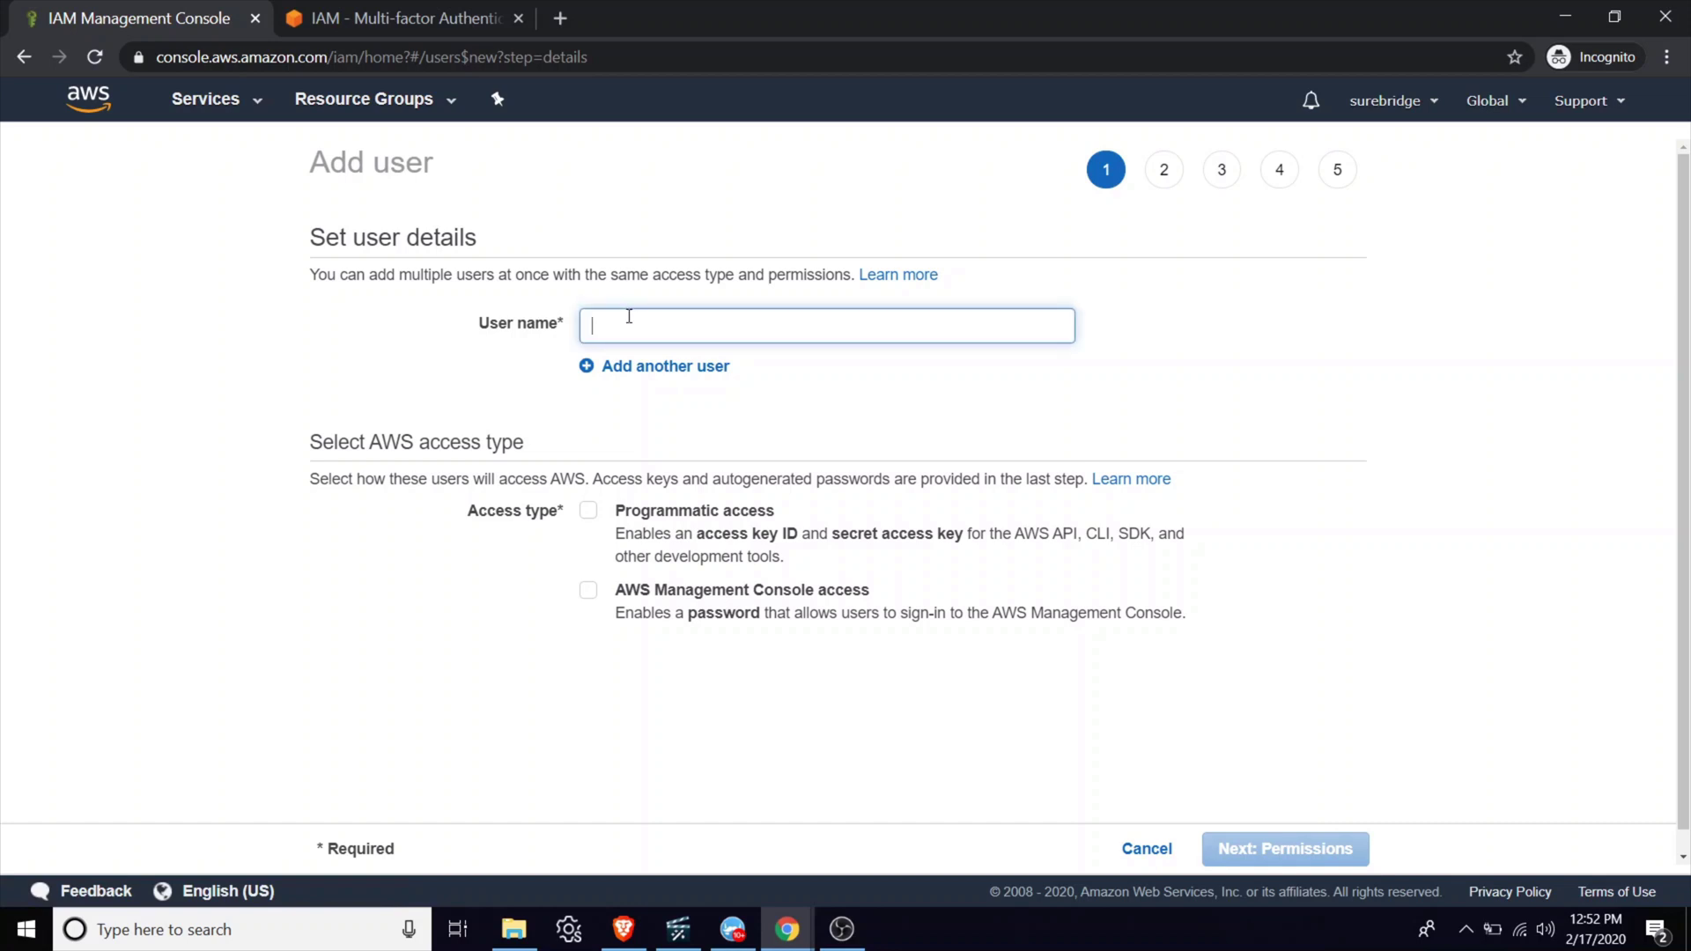
pyautogui.write('bridge101')
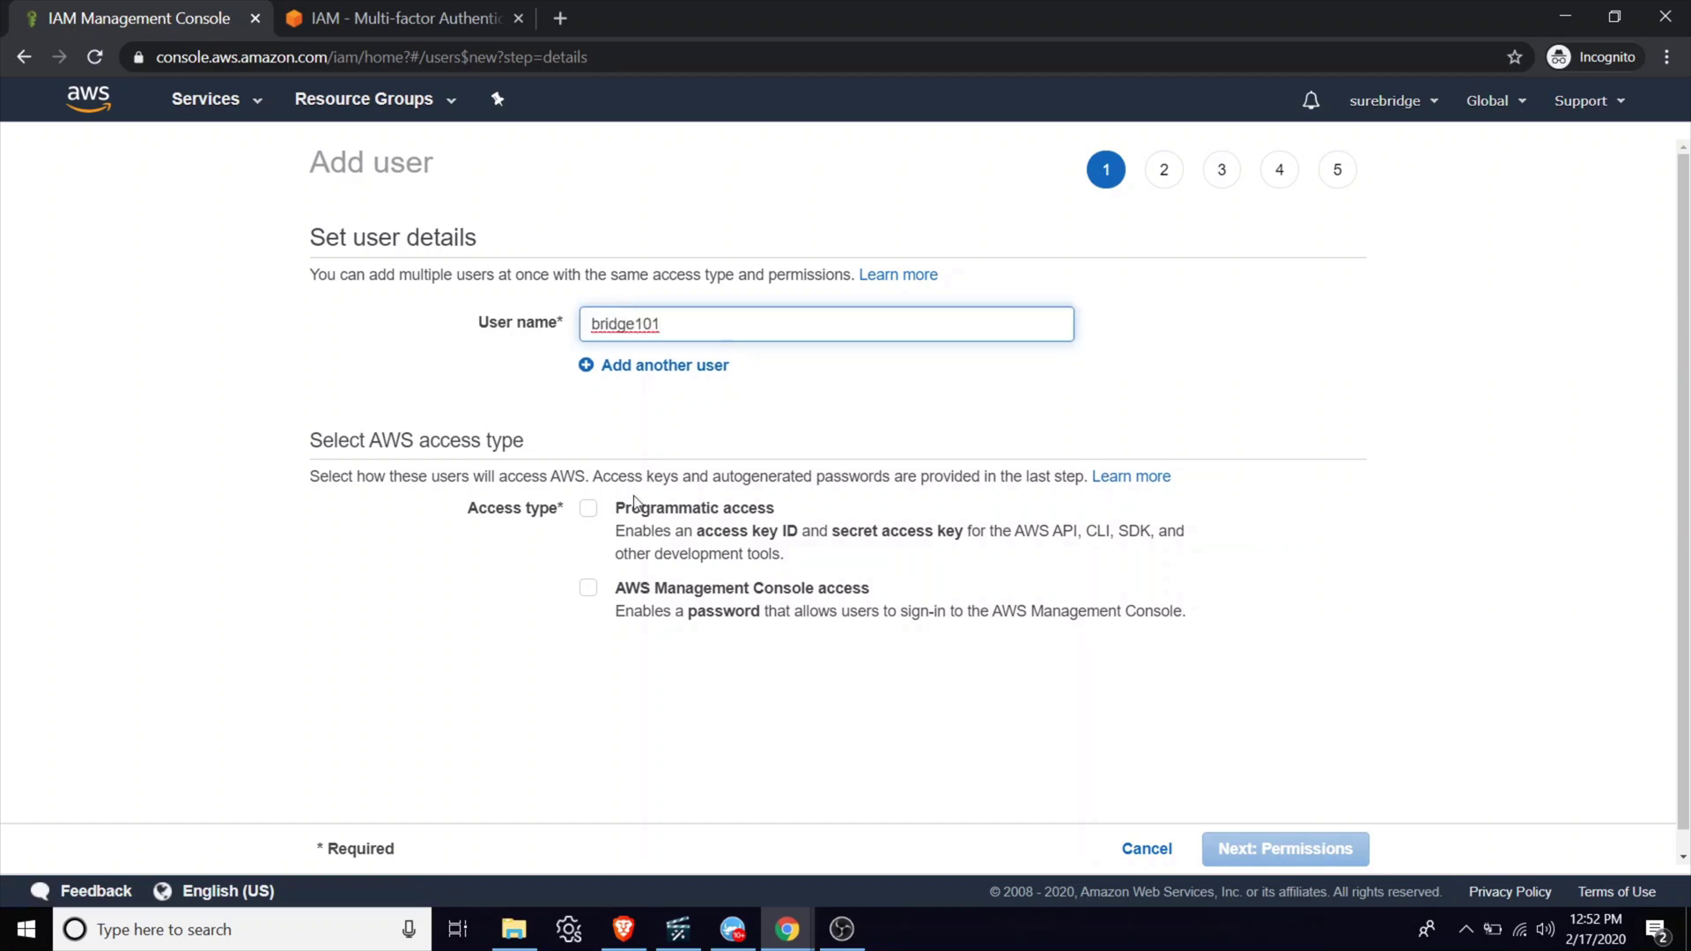
pyautogui.click(588, 511)
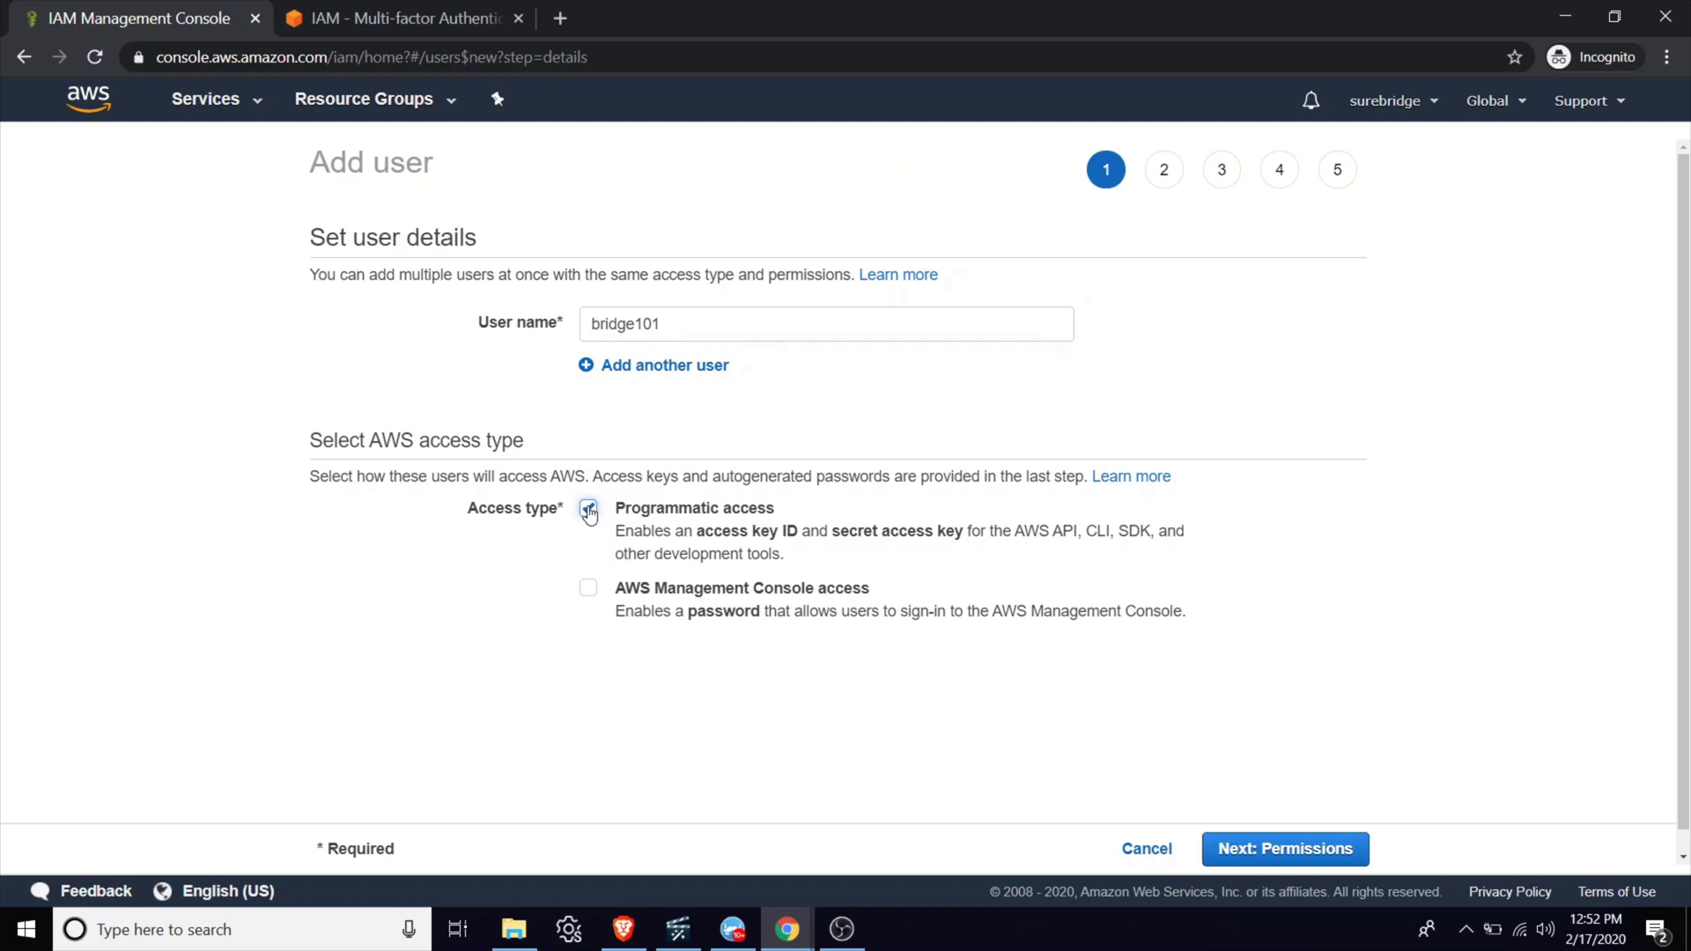
pyautogui.click(590, 592)
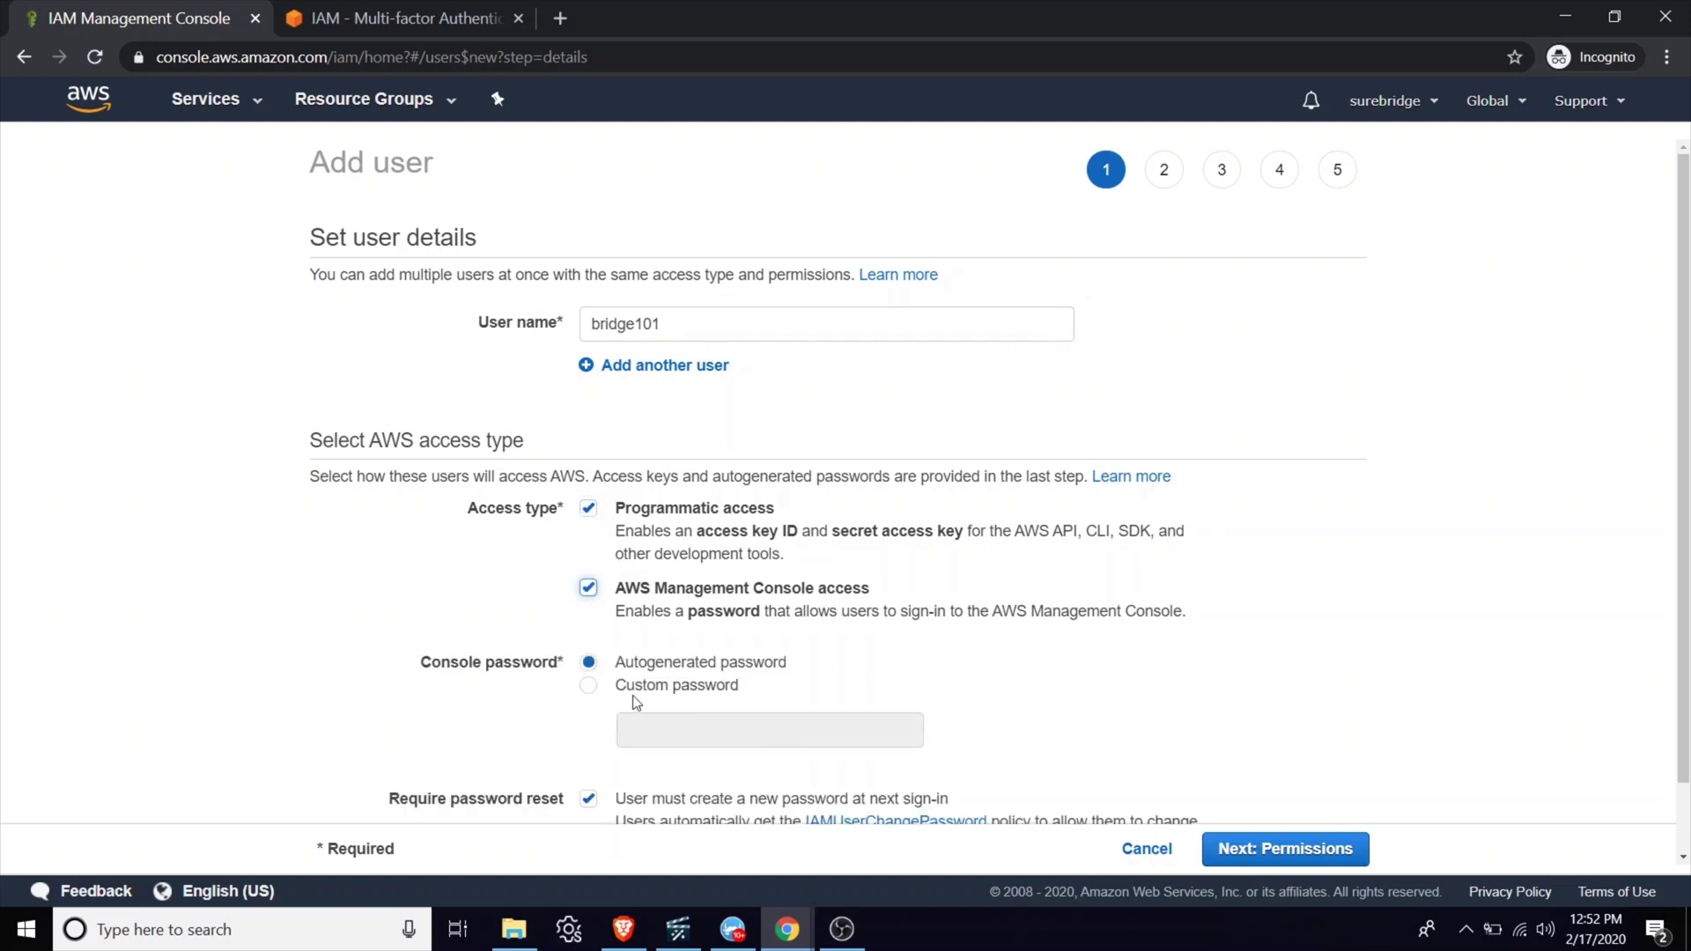
# Step: Give bridge101 a custom console password and continue to permissions
pyautogui.click(589, 687)
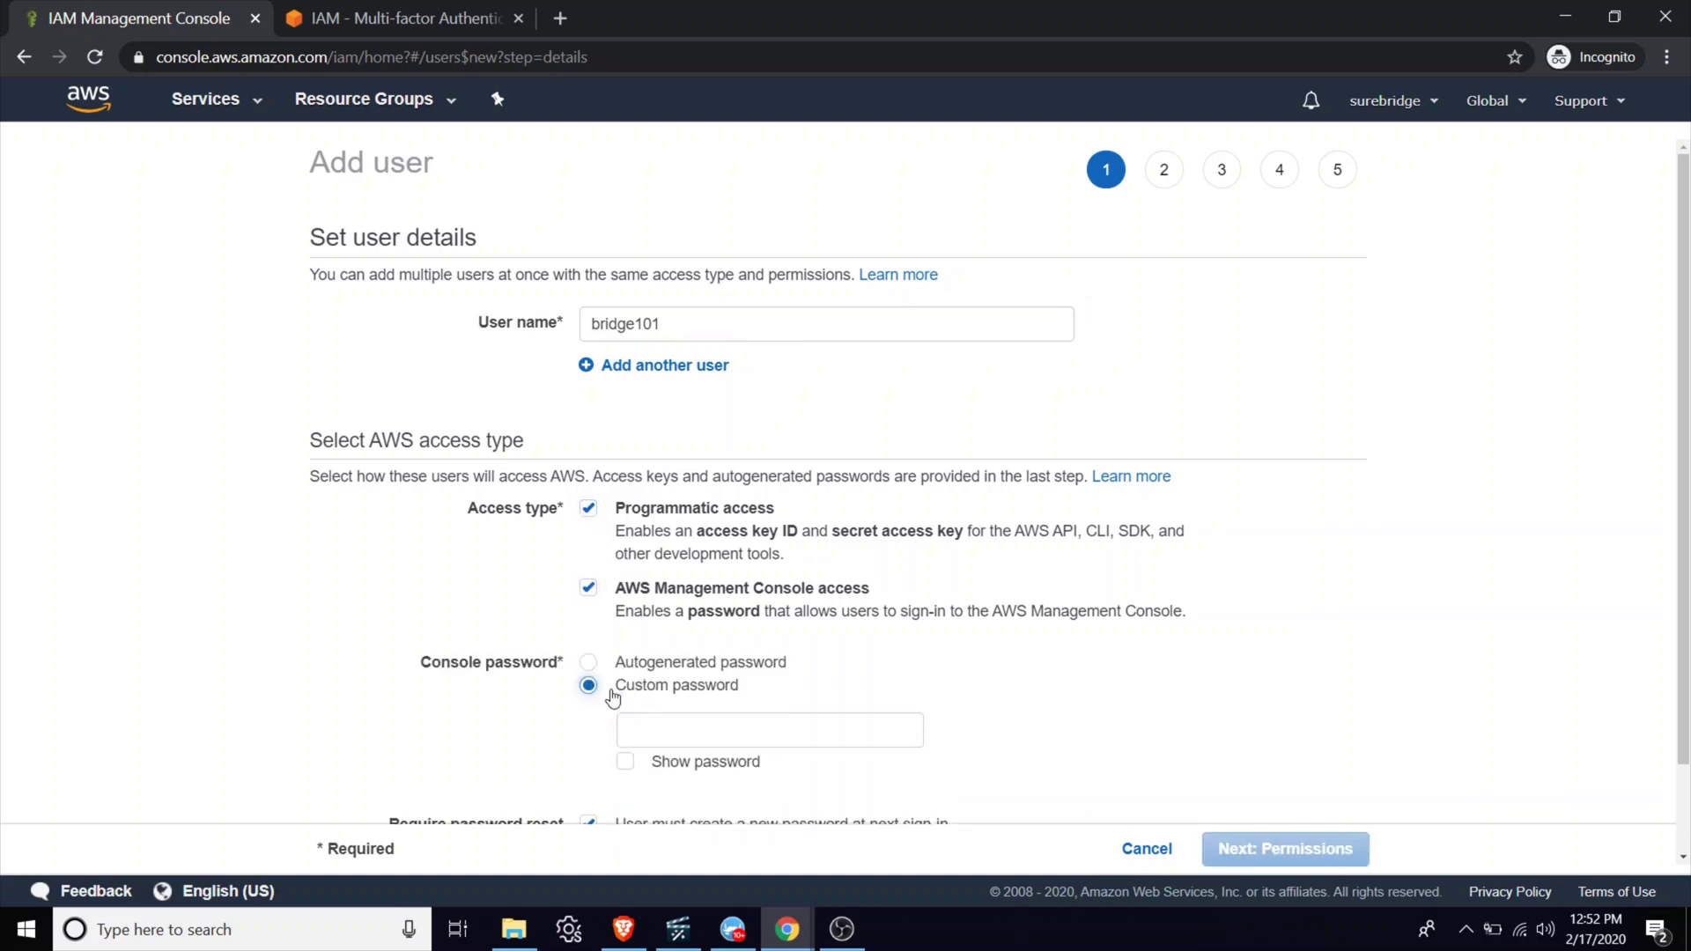
pyautogui.click(661, 725)
pyautogui.write('•••')
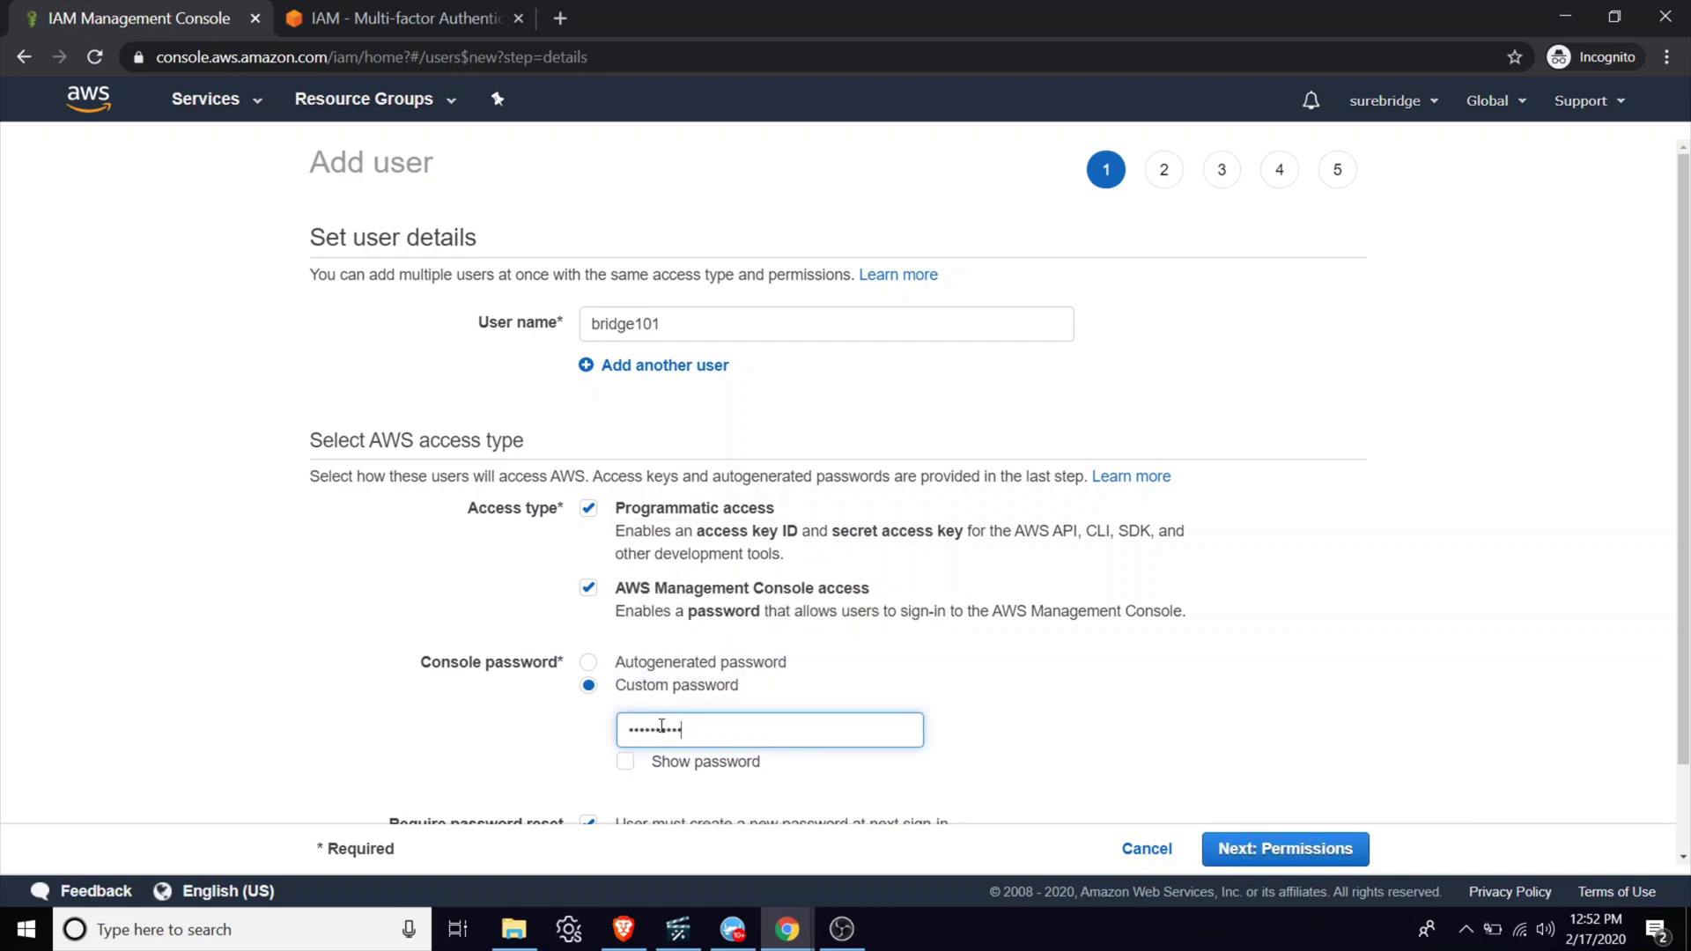
pyautogui.click(1283, 850)
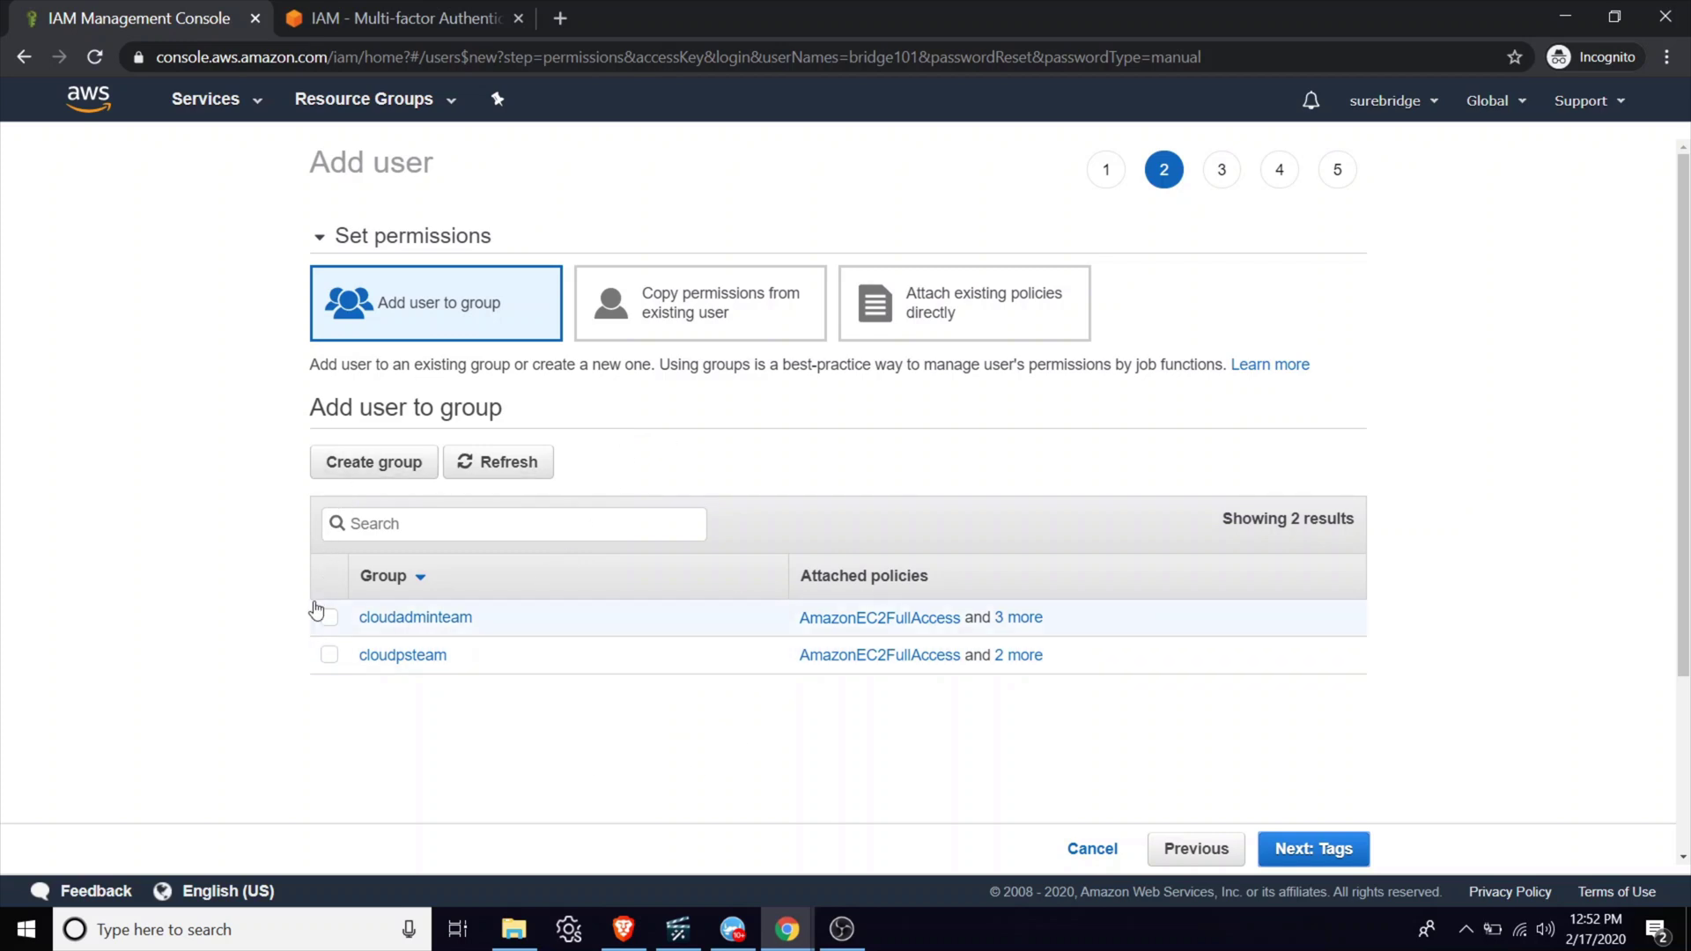
# Step: Add bridge101 to the cloudadminteam group, skip tags and create the user
pyautogui.click(329, 619)
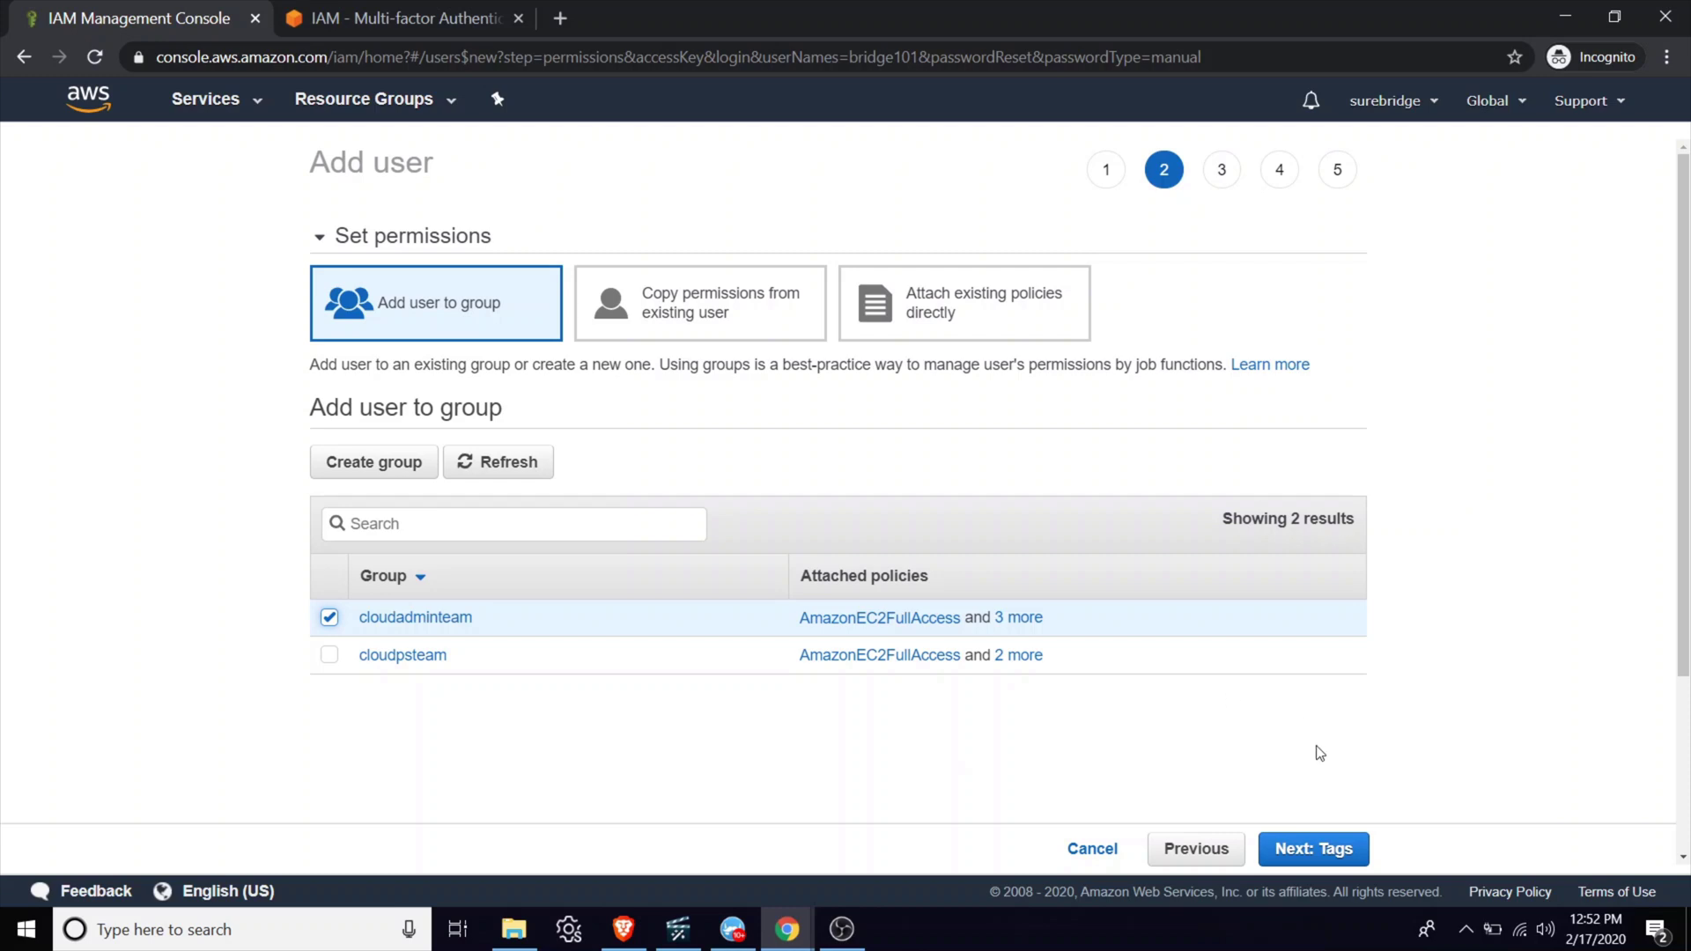
pyautogui.click(1343, 849)
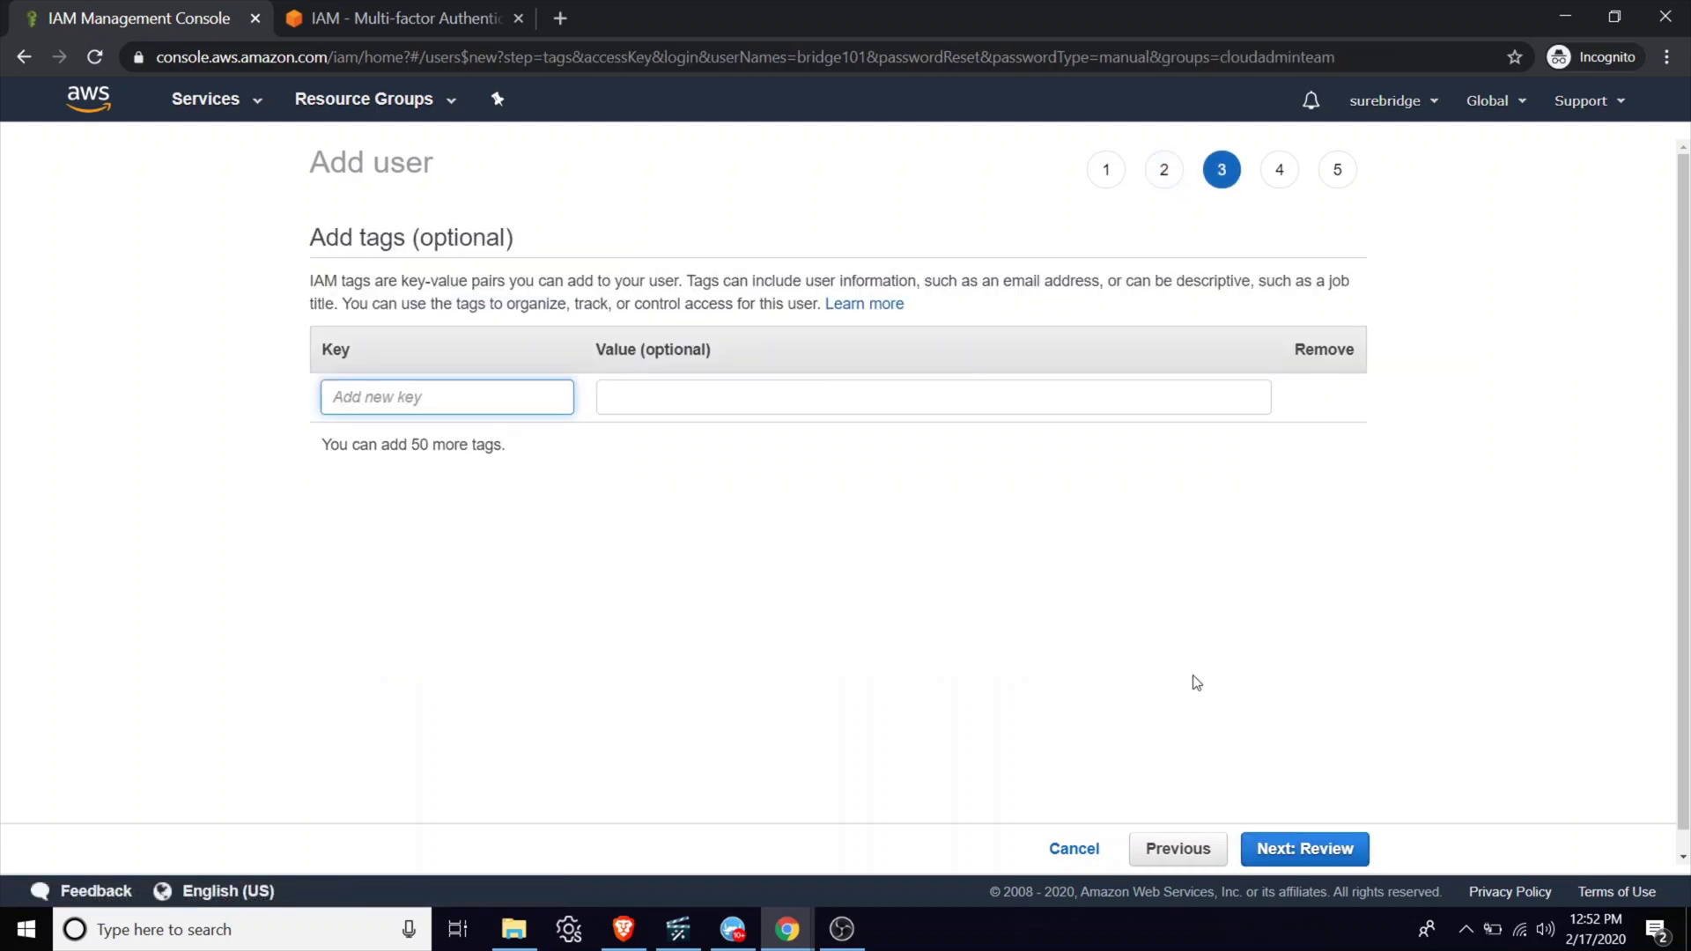
pyautogui.click(1333, 861)
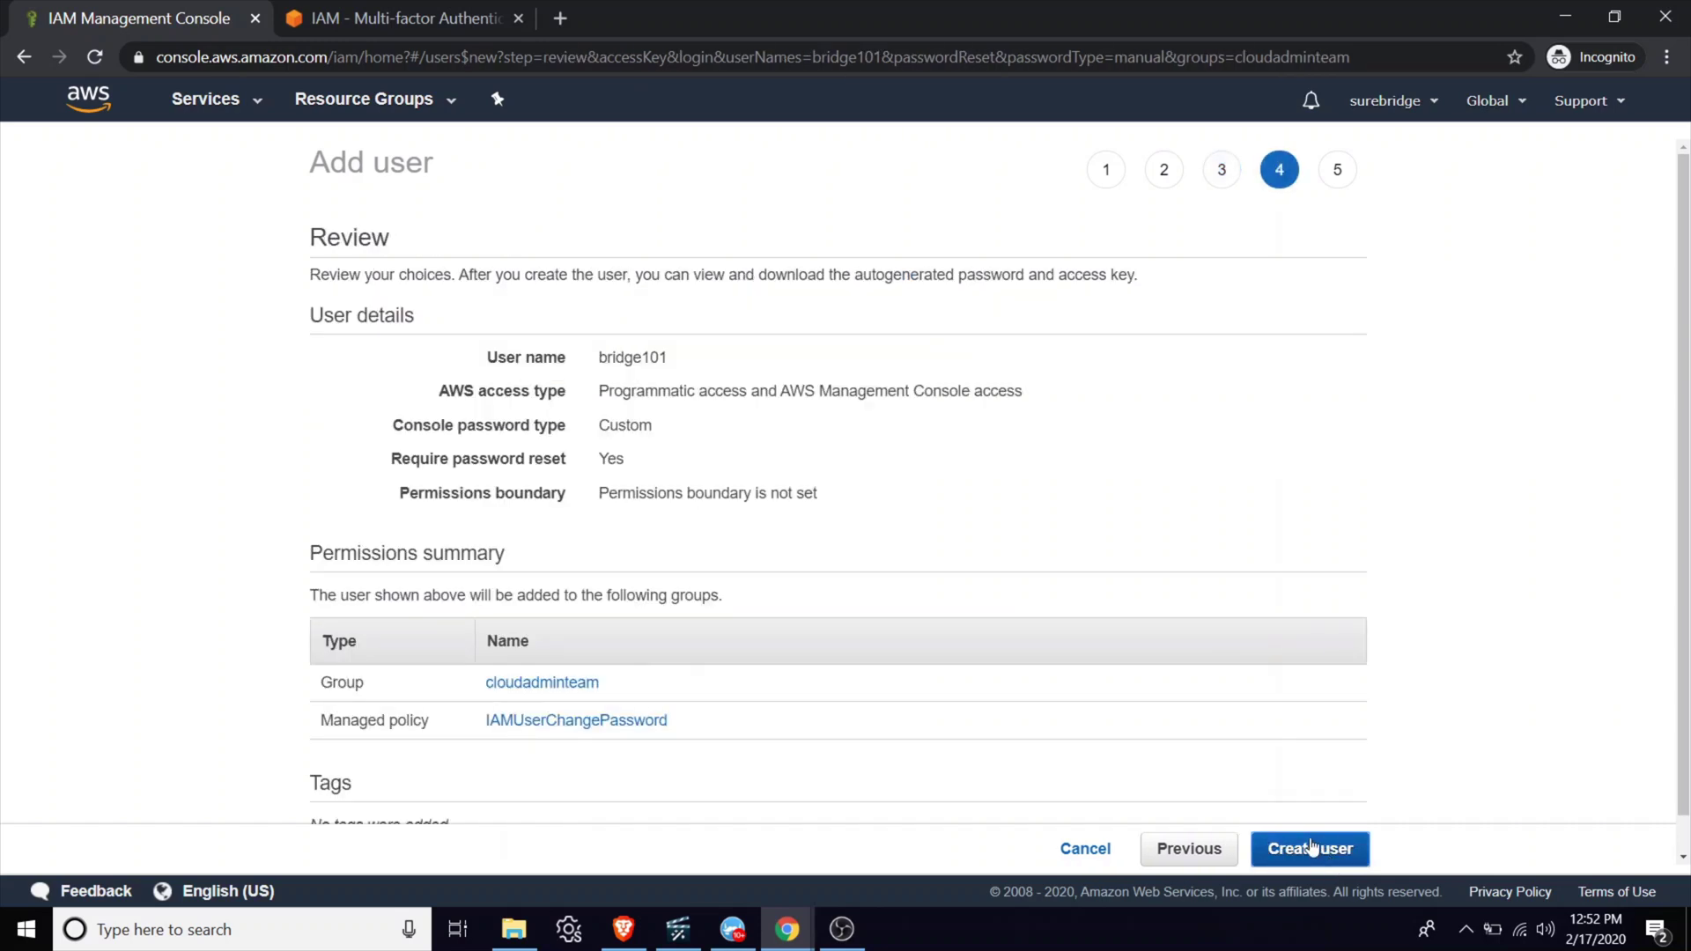
pyautogui.click(1307, 848)
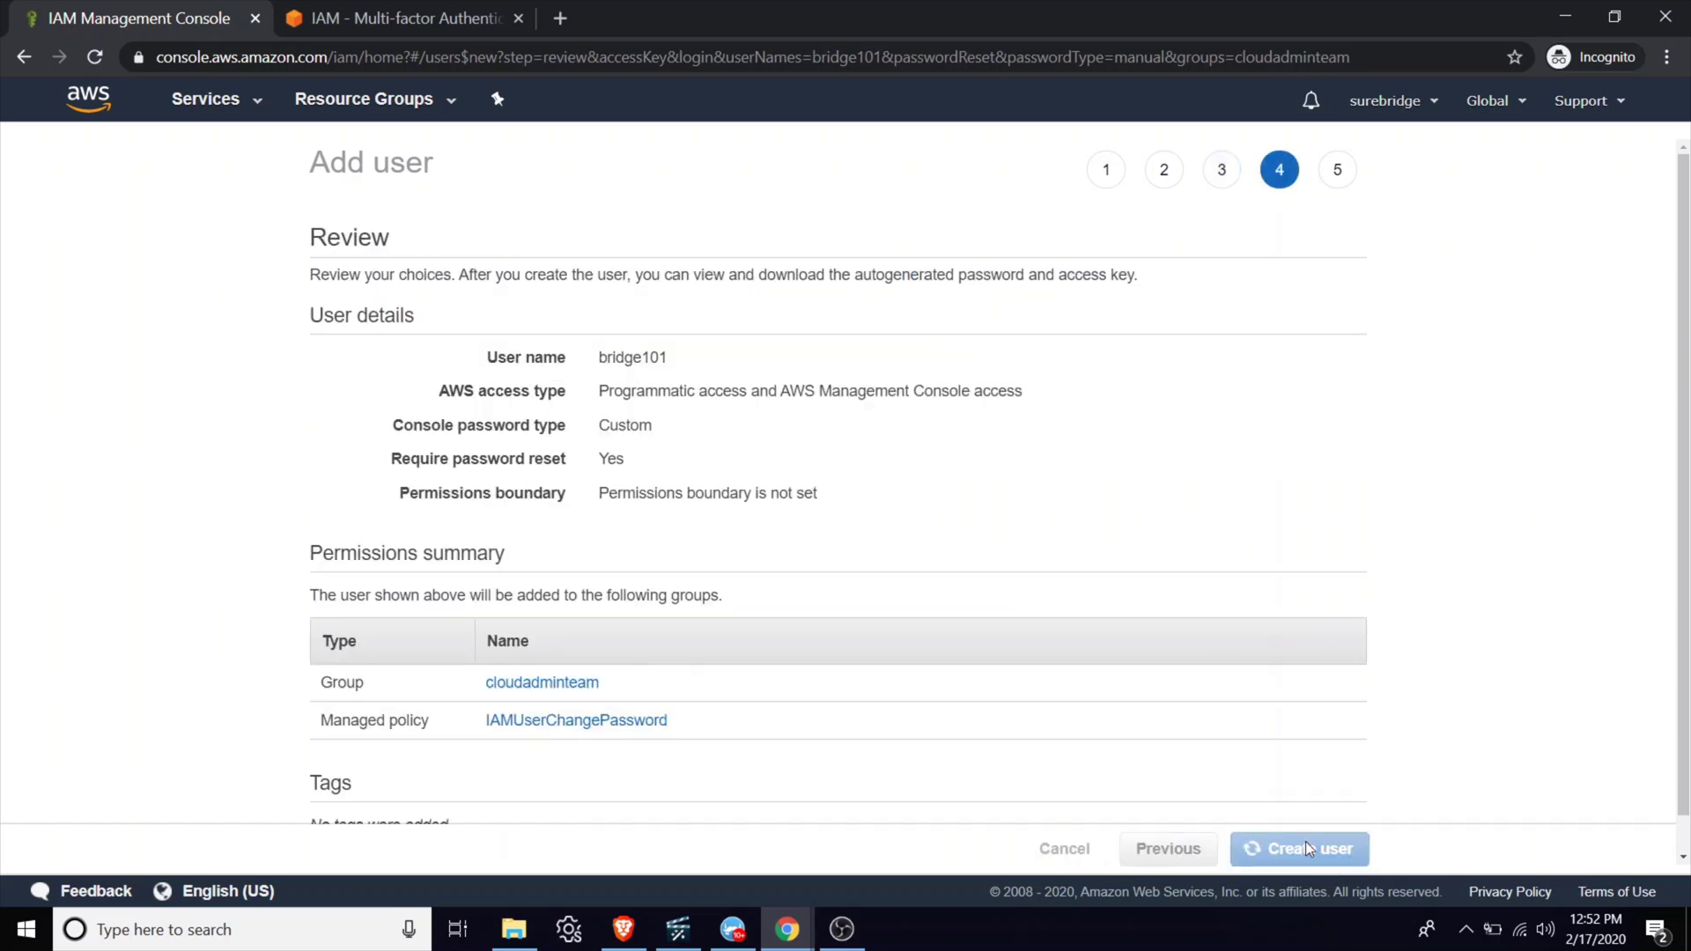
pyautogui.click(1309, 848)
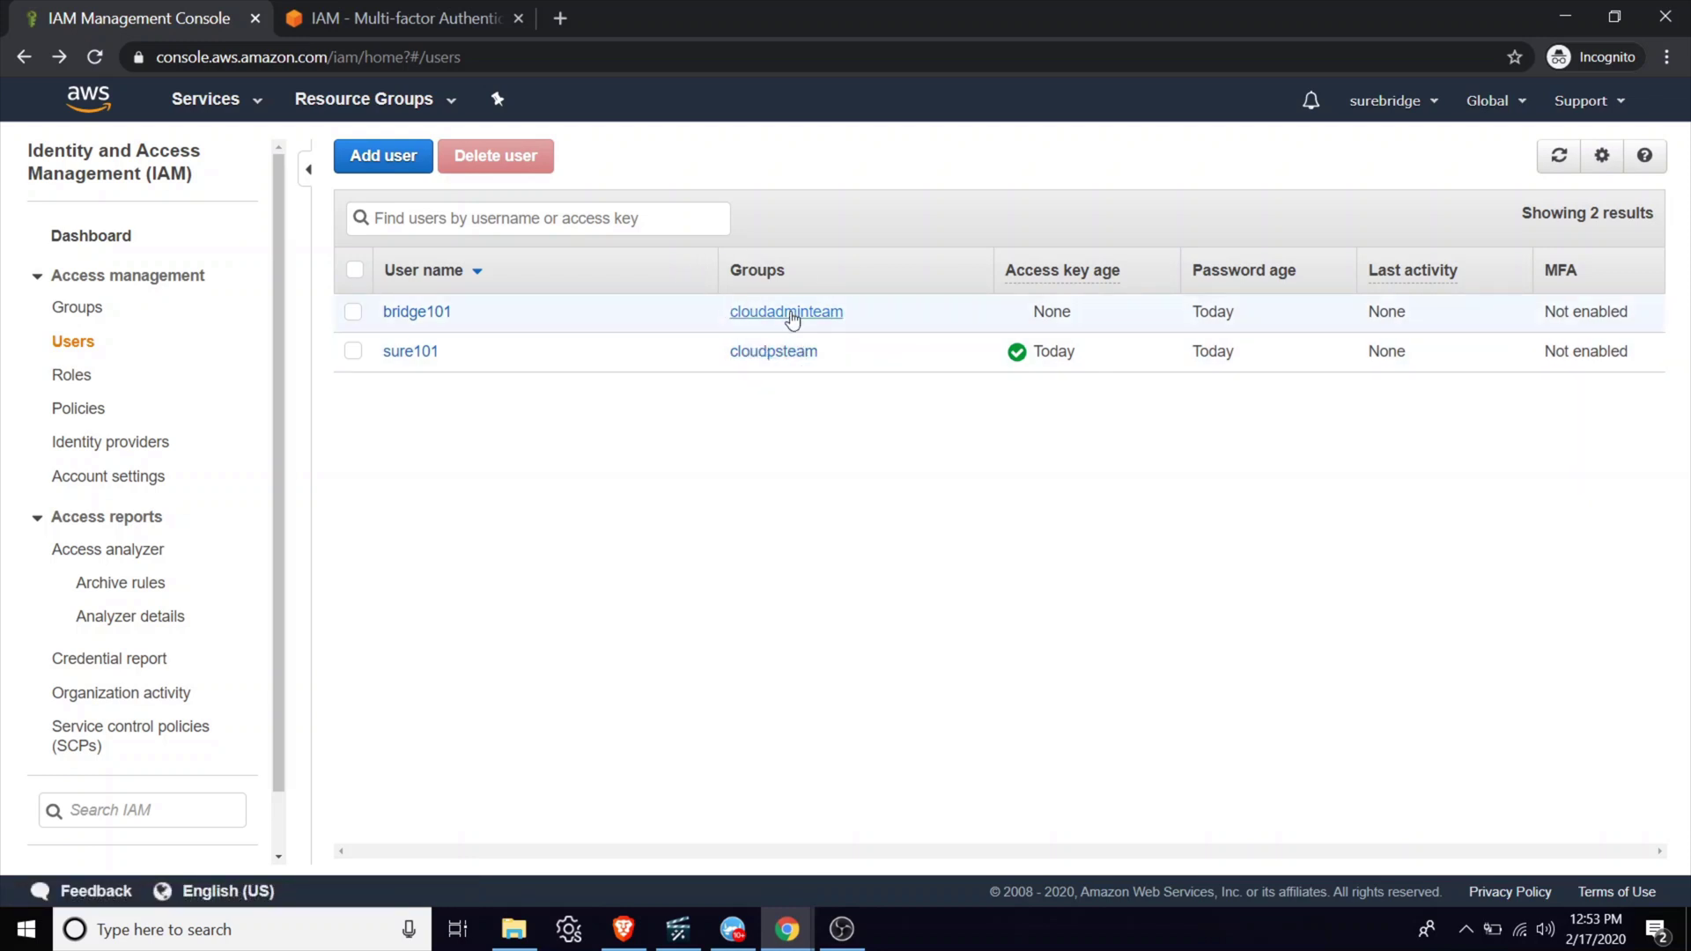
# Step: Return to the IAM dashboard to check security status (4 of 5 complete)
pyautogui.click(121, 240)
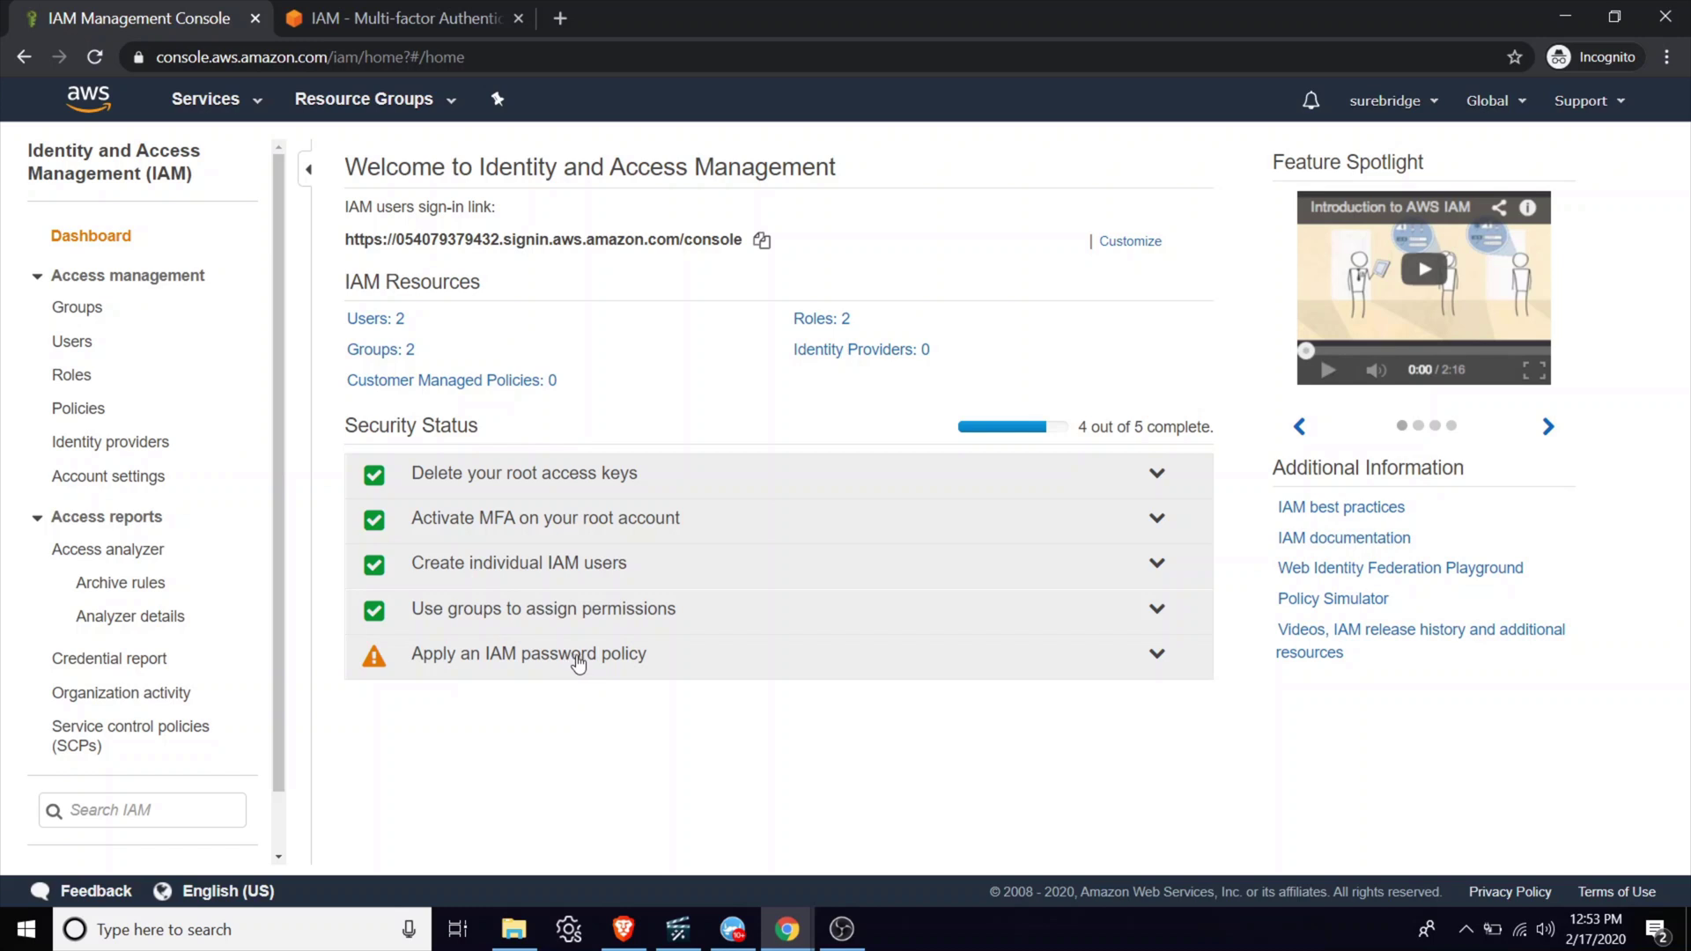
# Step: Open the account password policy form from the 'Apply an IAM password policy' recommendation
pyautogui.click(642, 662)
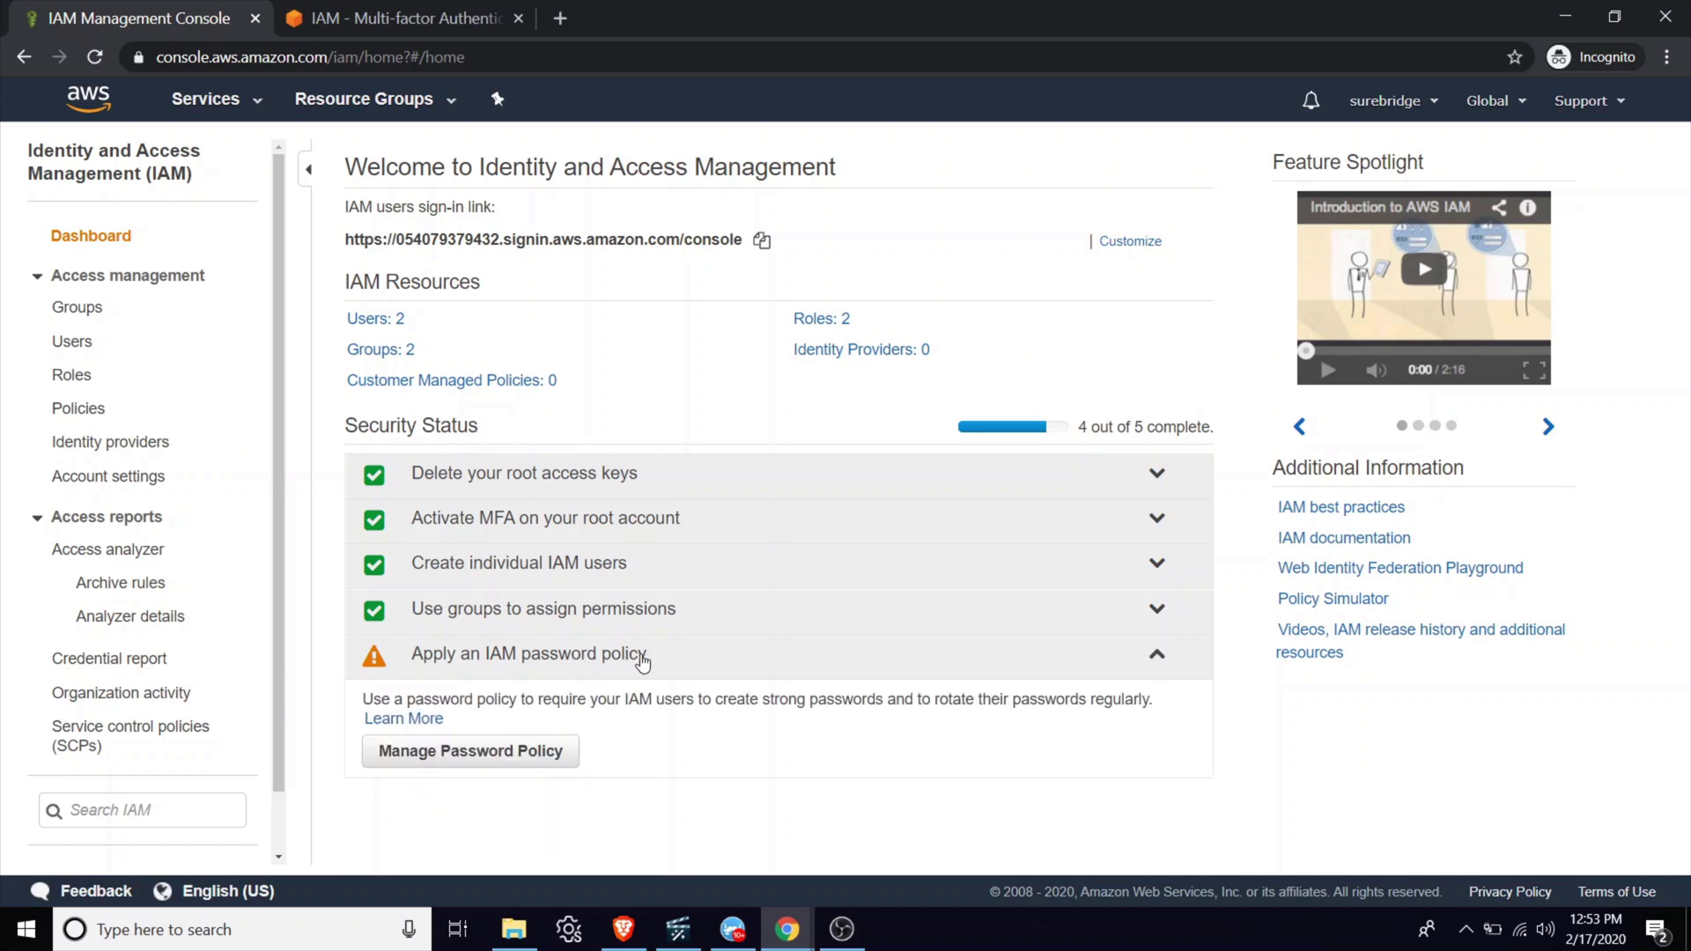
pyautogui.click(467, 754)
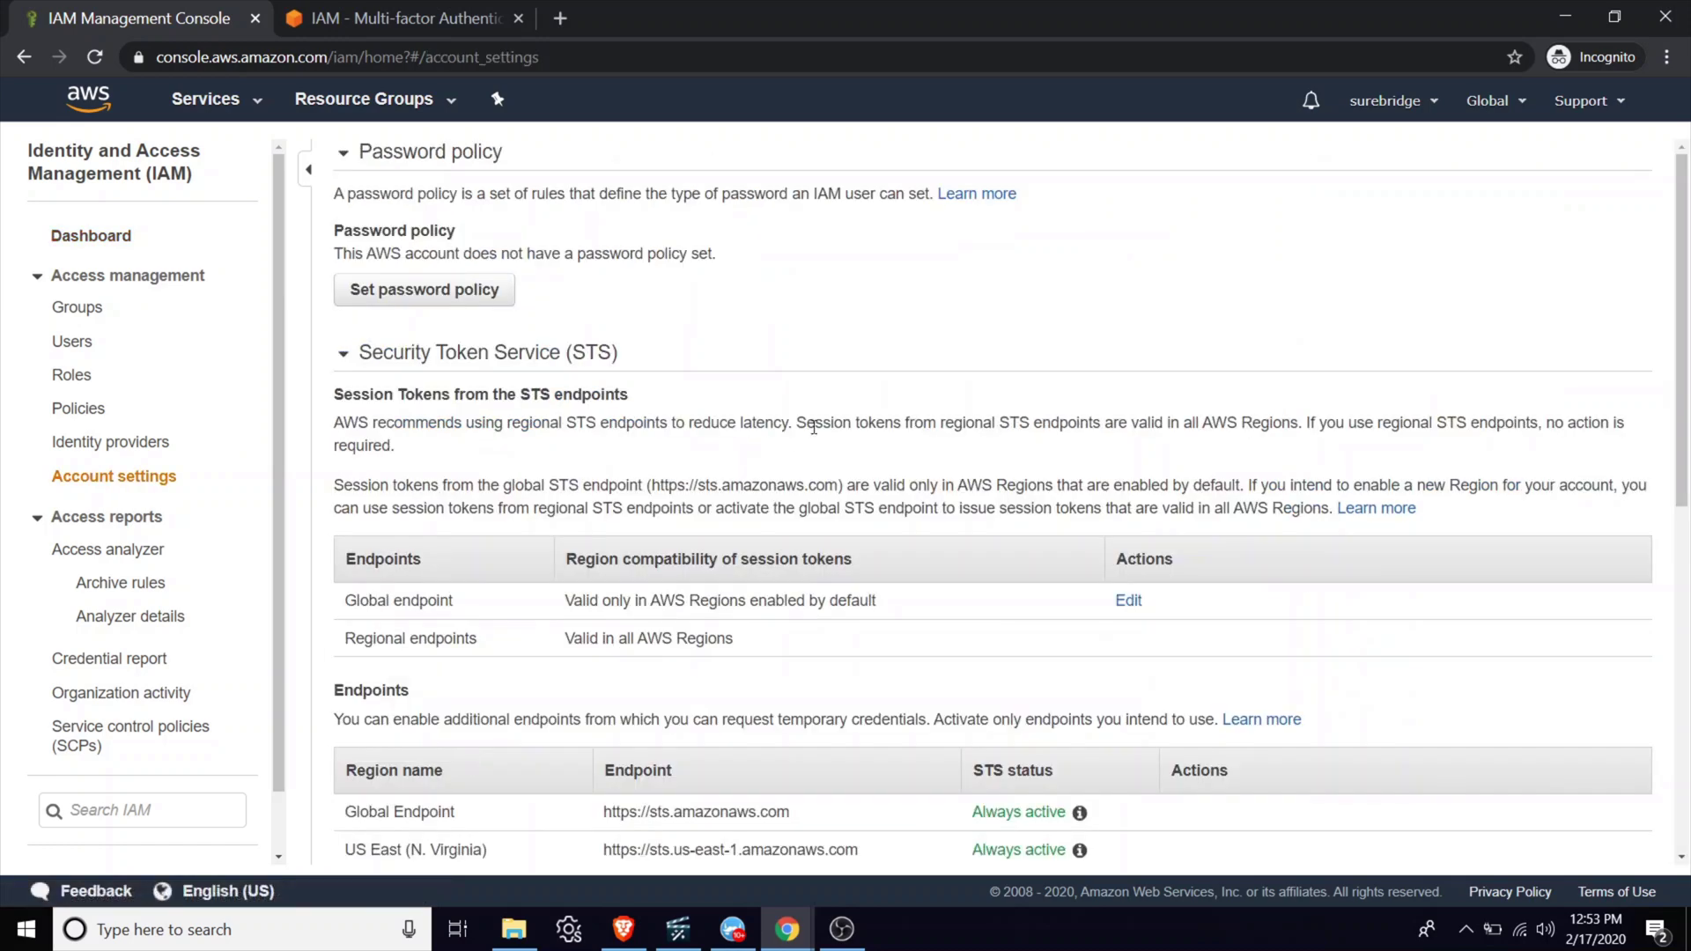
pyautogui.moveTo(1677, 210)
pyautogui.mouseDown()
pyautogui.moveTo(1653, 457)
pyautogui.moveTo(1663, 639)
pyautogui.moveTo(1655, 203)
pyautogui.mouseUp()
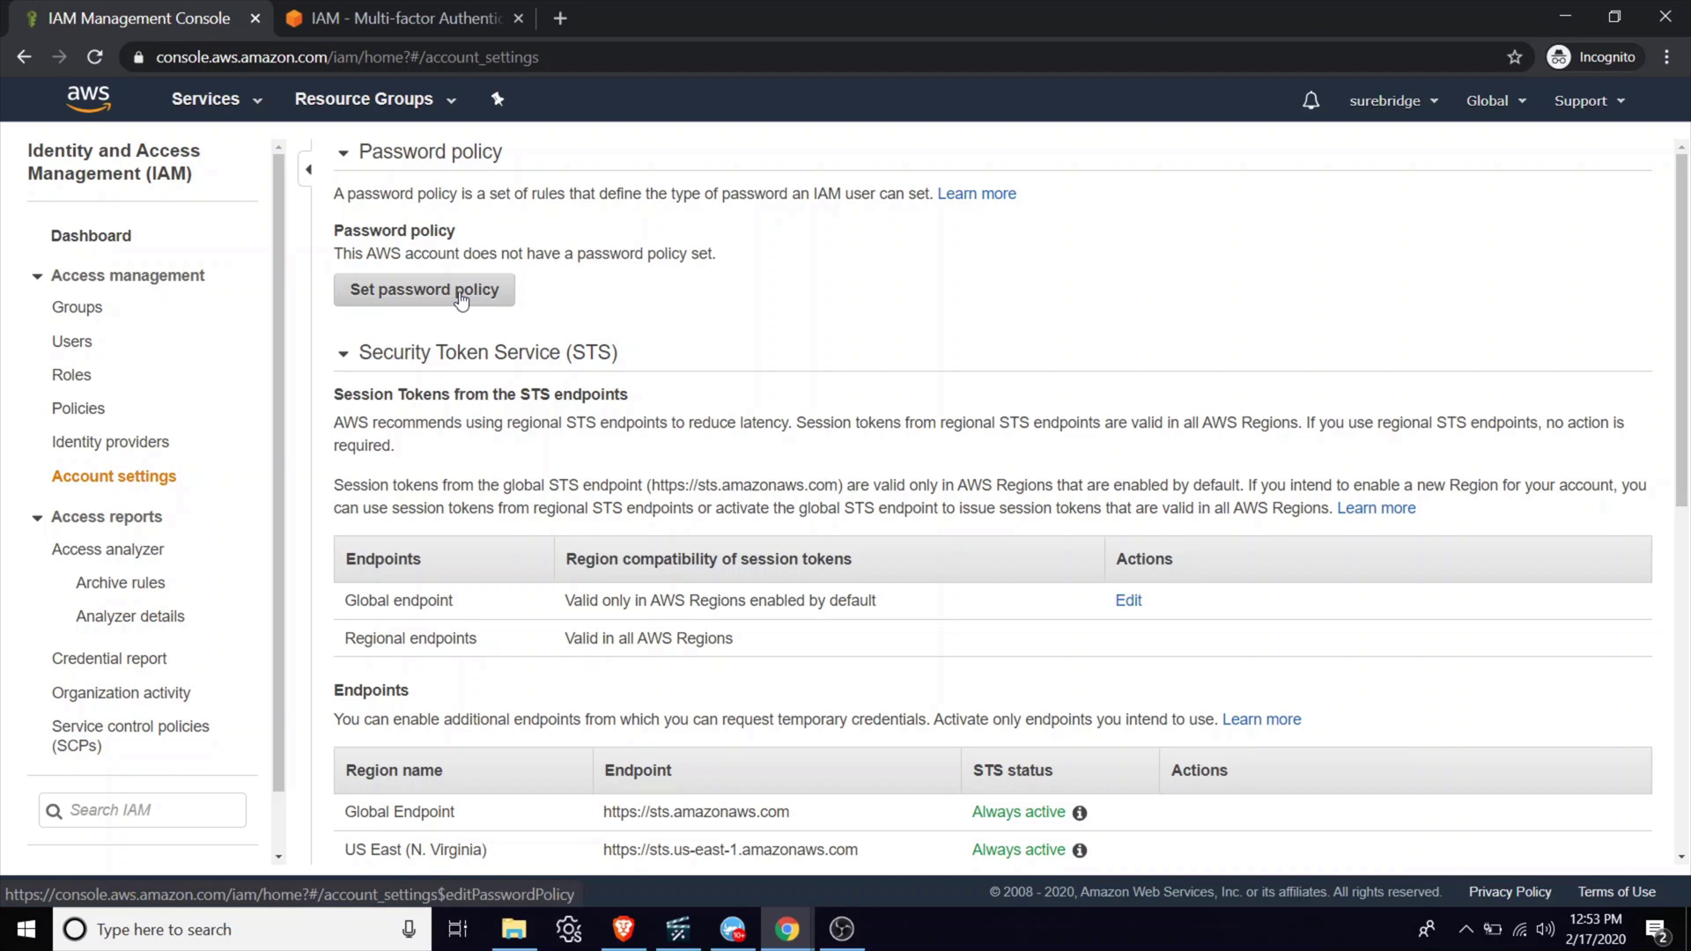
pyautogui.click(421, 288)
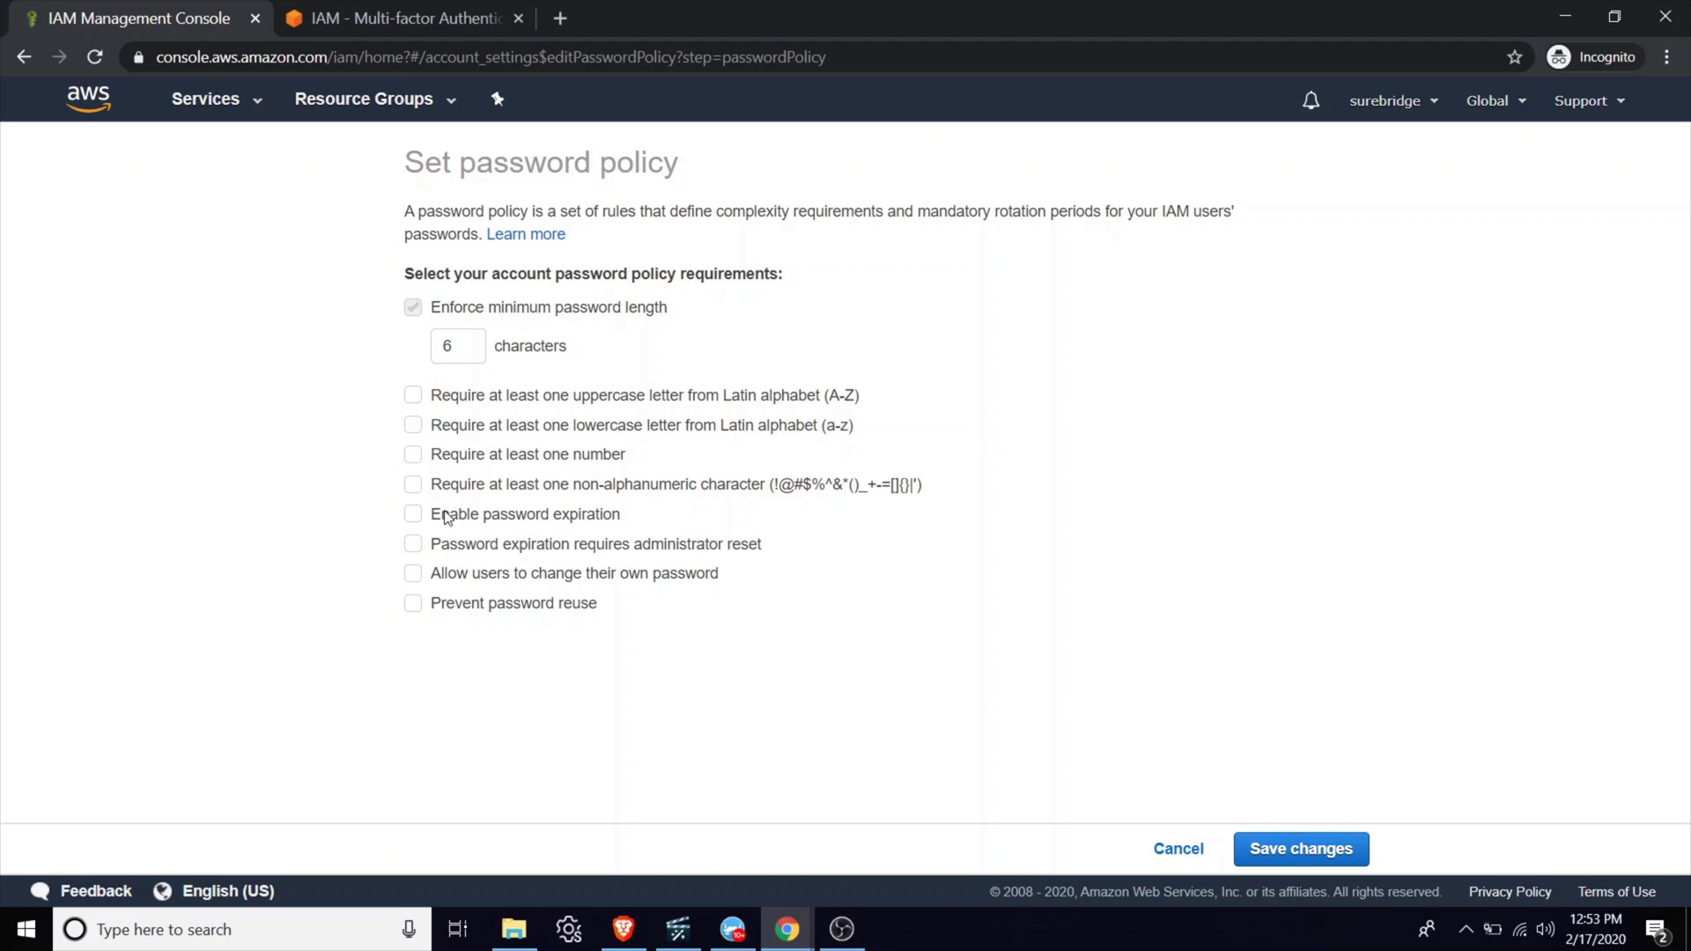
# Step: Raise the minimum password length from 6 to 8 and require uppercase, lowercase and number
pyautogui.click(466, 343)
pyautogui.press('BackSpace')
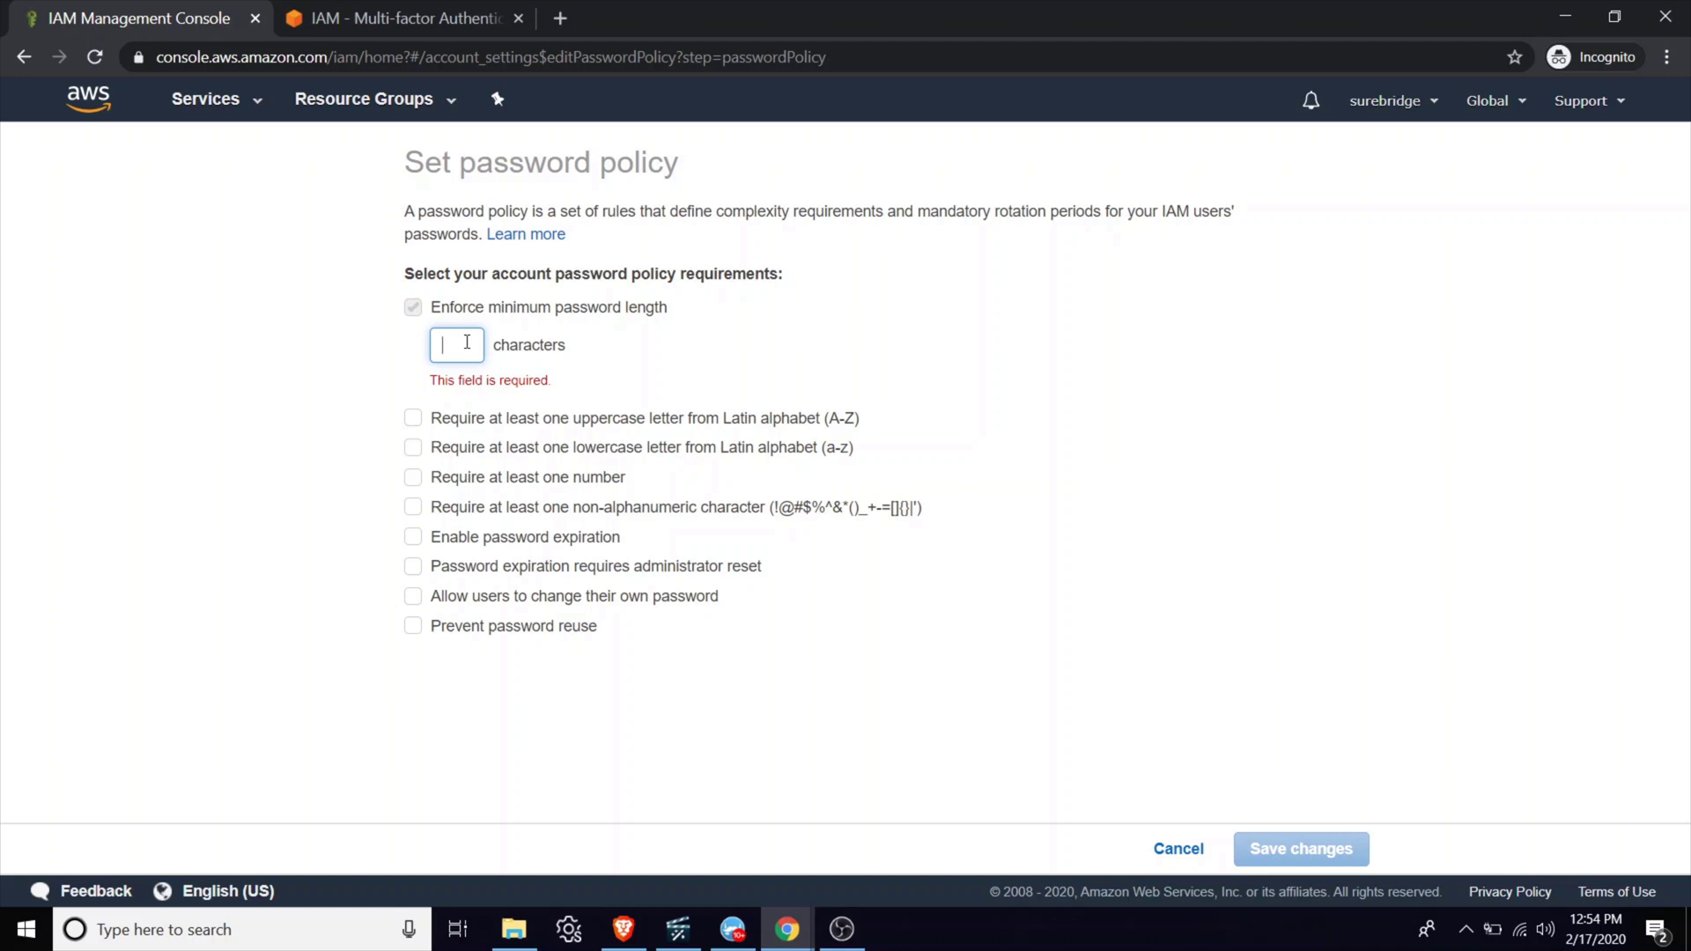
pyautogui.write('8')
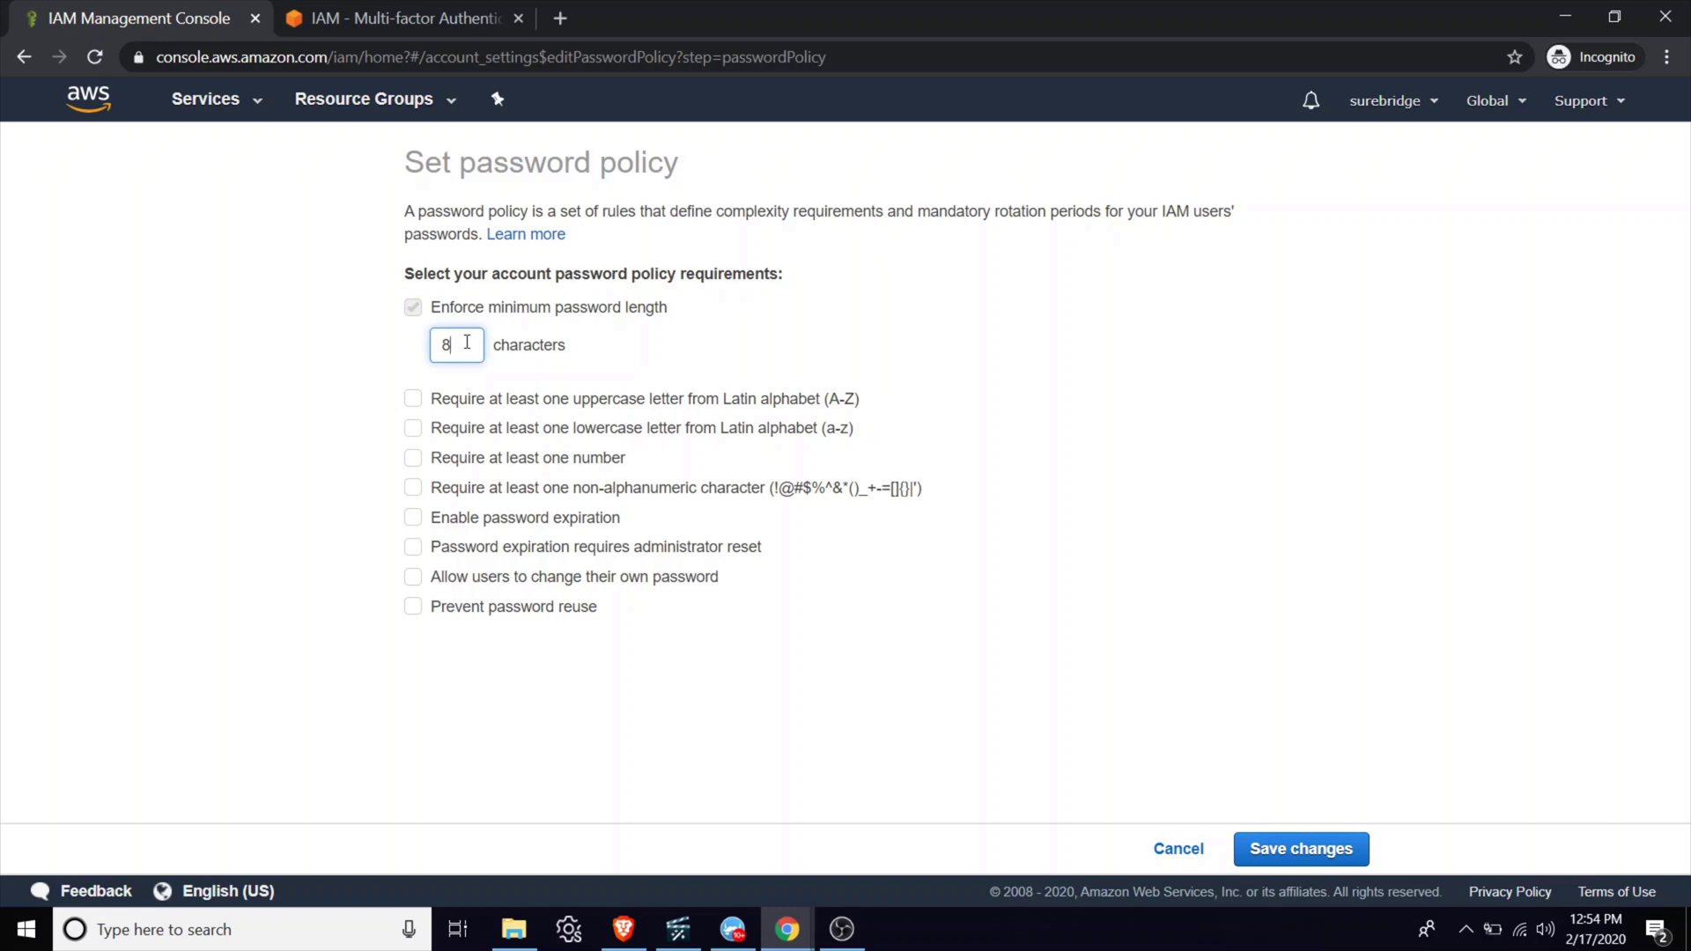
pyautogui.click(414, 405)
pyautogui.click(415, 442)
pyautogui.click(416, 461)
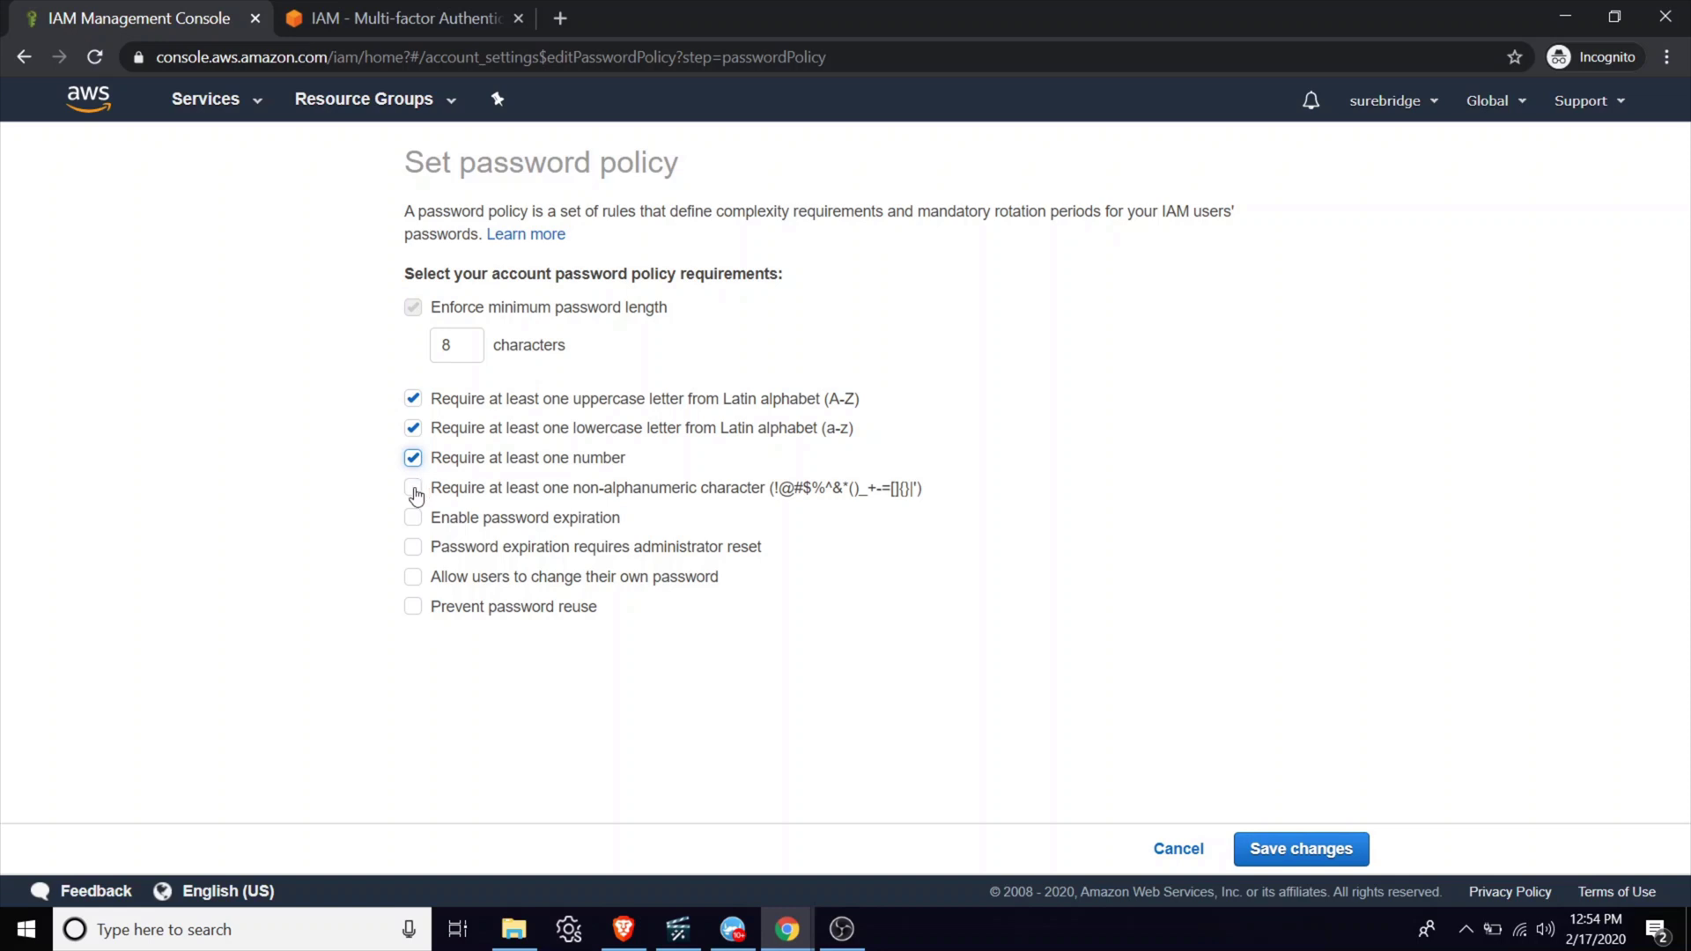
# Step: Require a symbol, 90-day expiration, self-service changes and no reuse of the last 5, then save
pyautogui.click(416, 490)
pyautogui.click(415, 520)
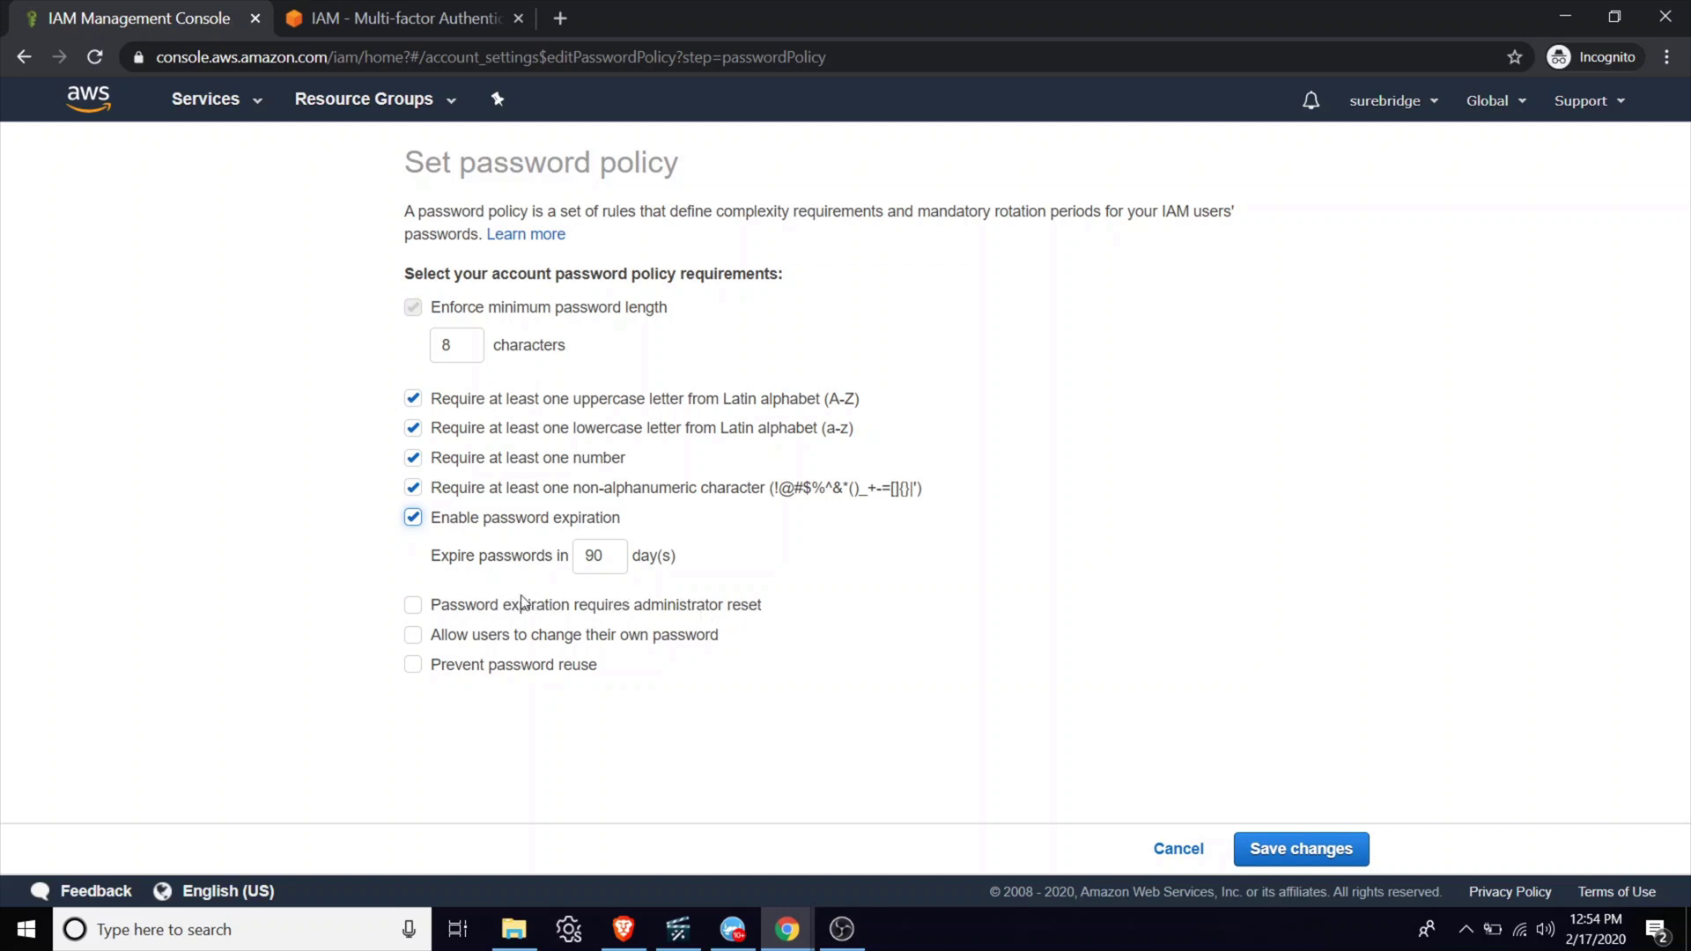
pyautogui.click(414, 636)
pyautogui.click(416, 666)
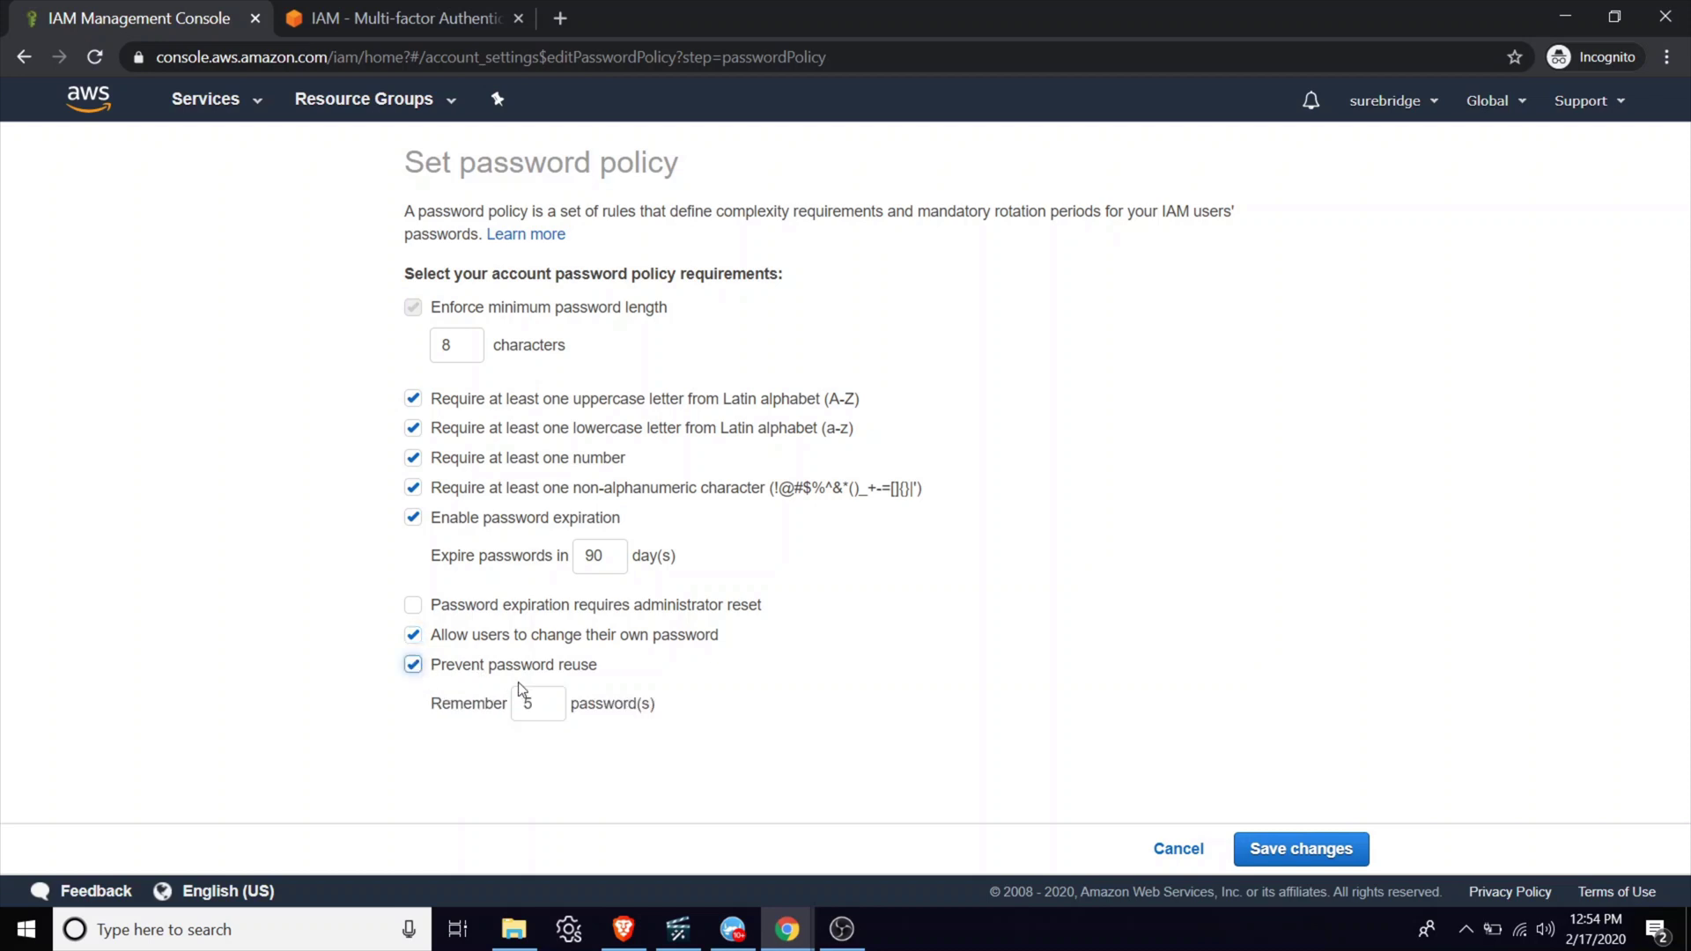
pyautogui.click(540, 696)
pyautogui.click(1318, 843)
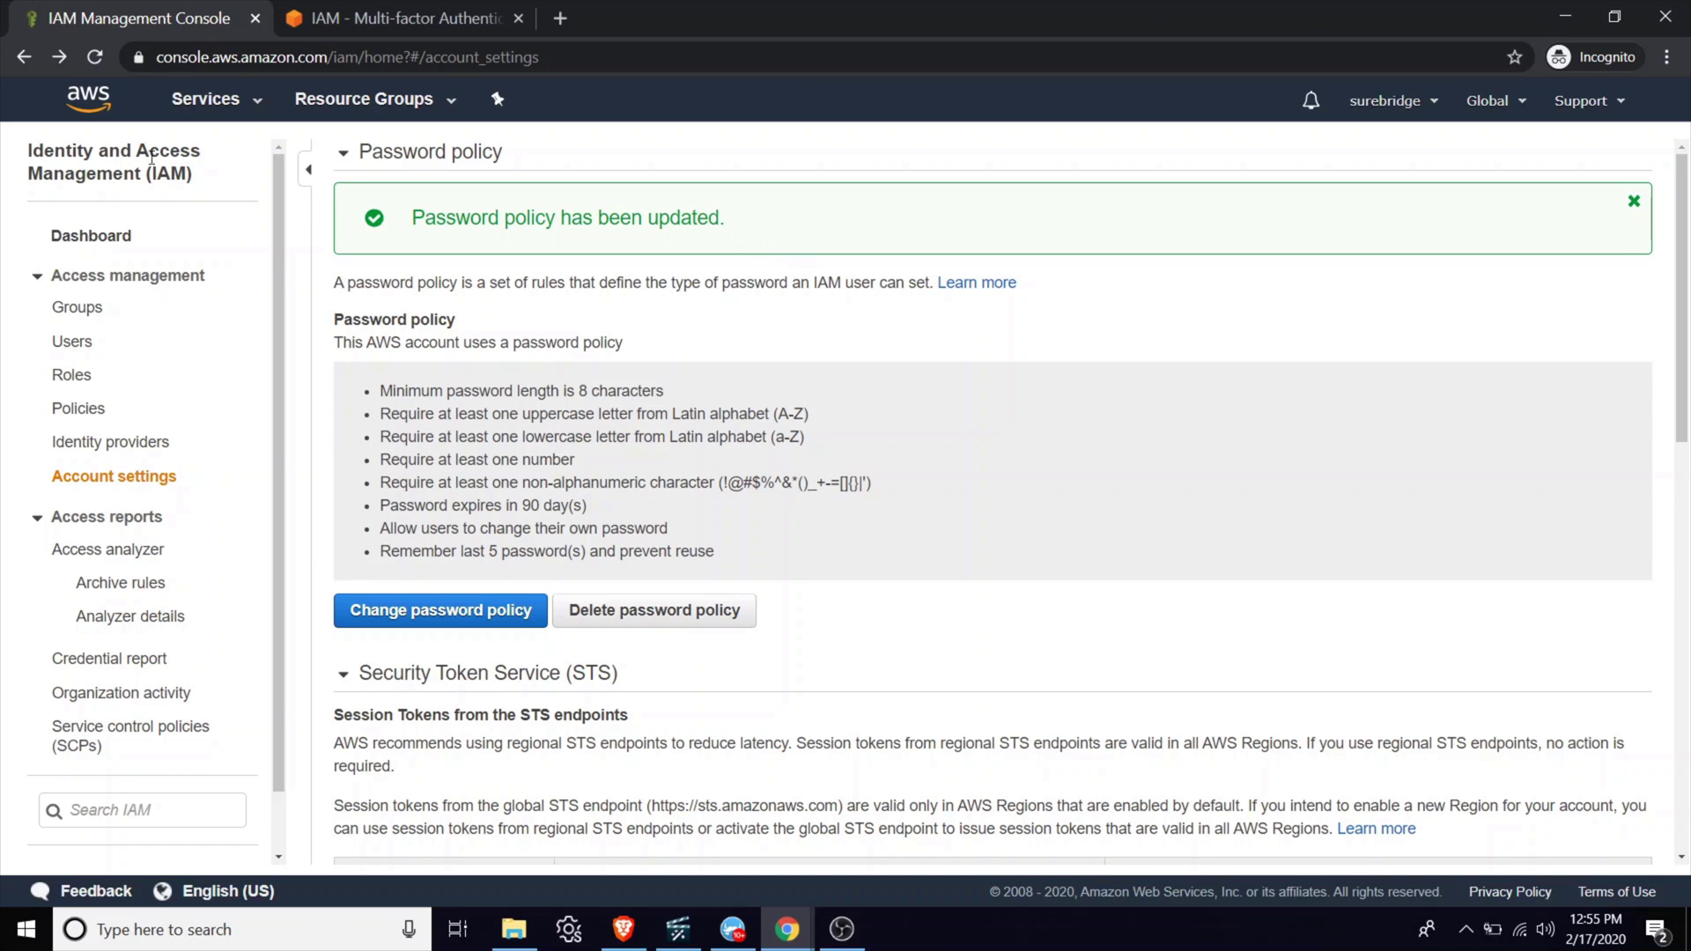
pyautogui.click(86, 236)
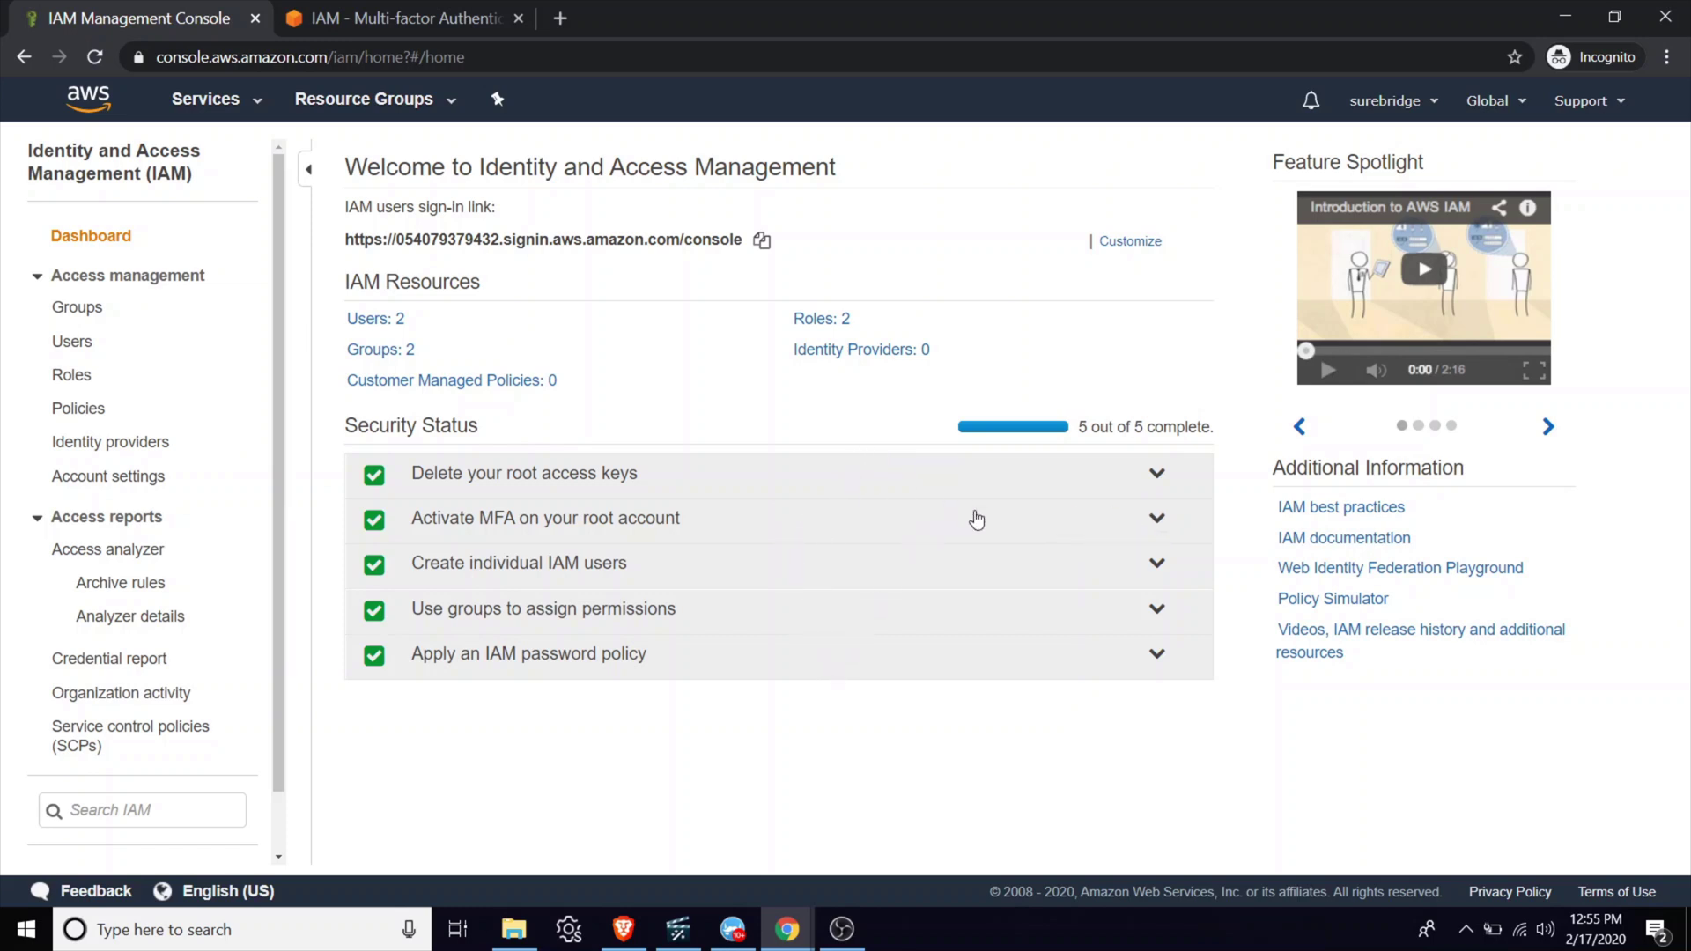
pyautogui.click(1156, 616)
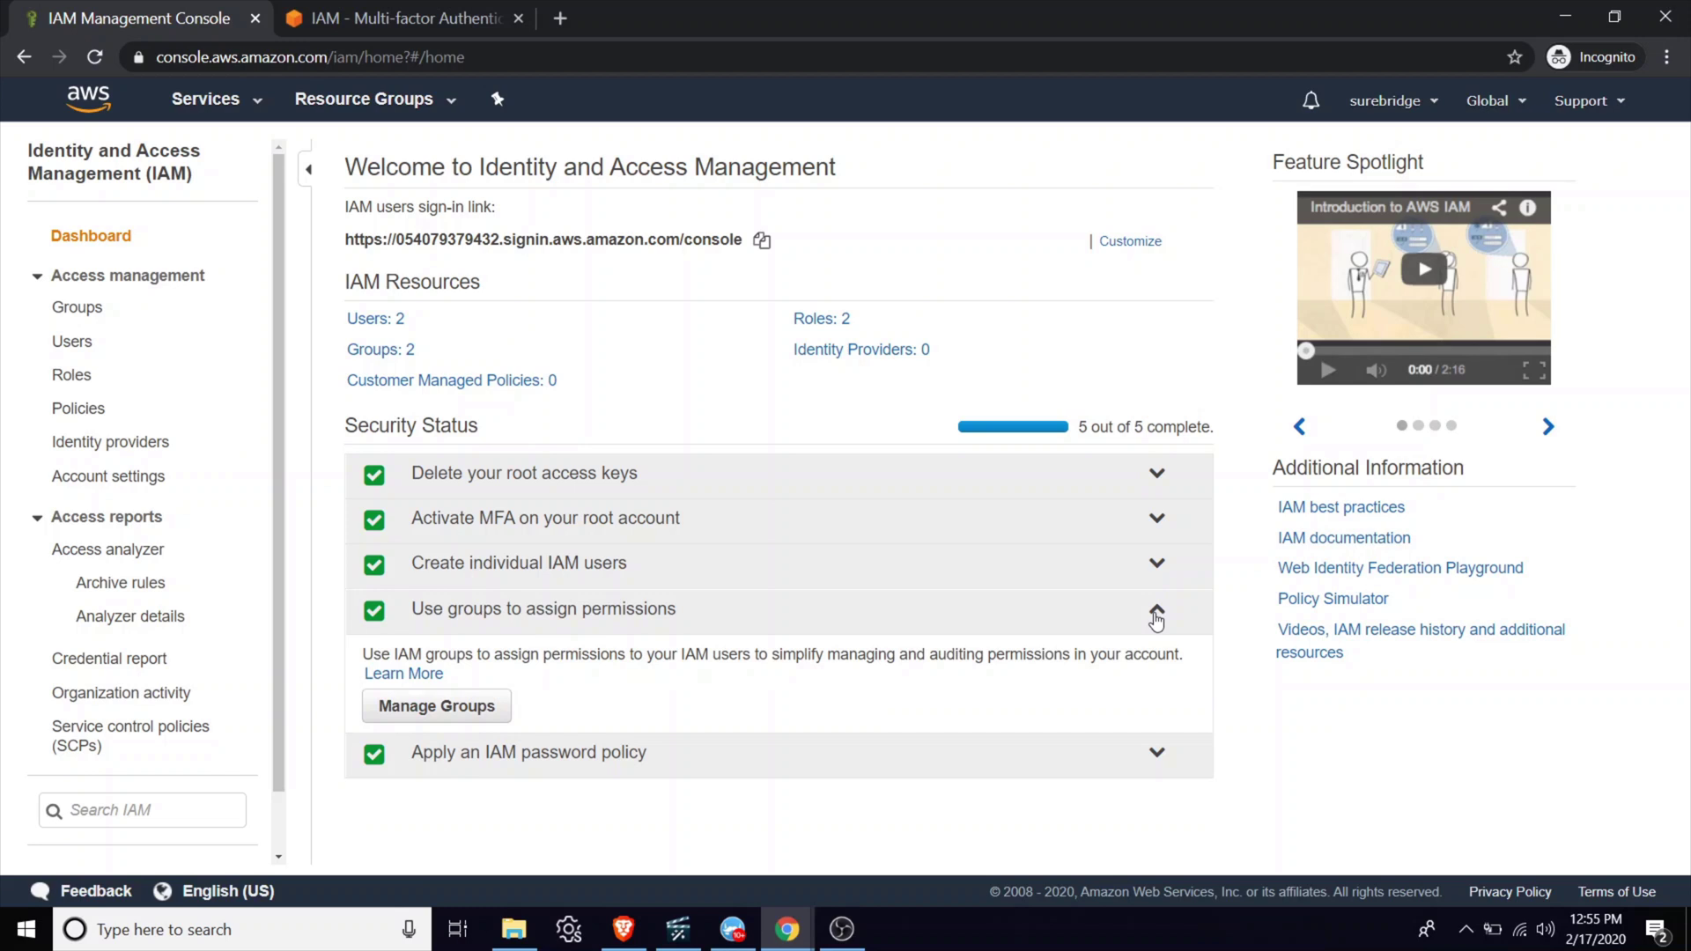
pyautogui.click(473, 713)
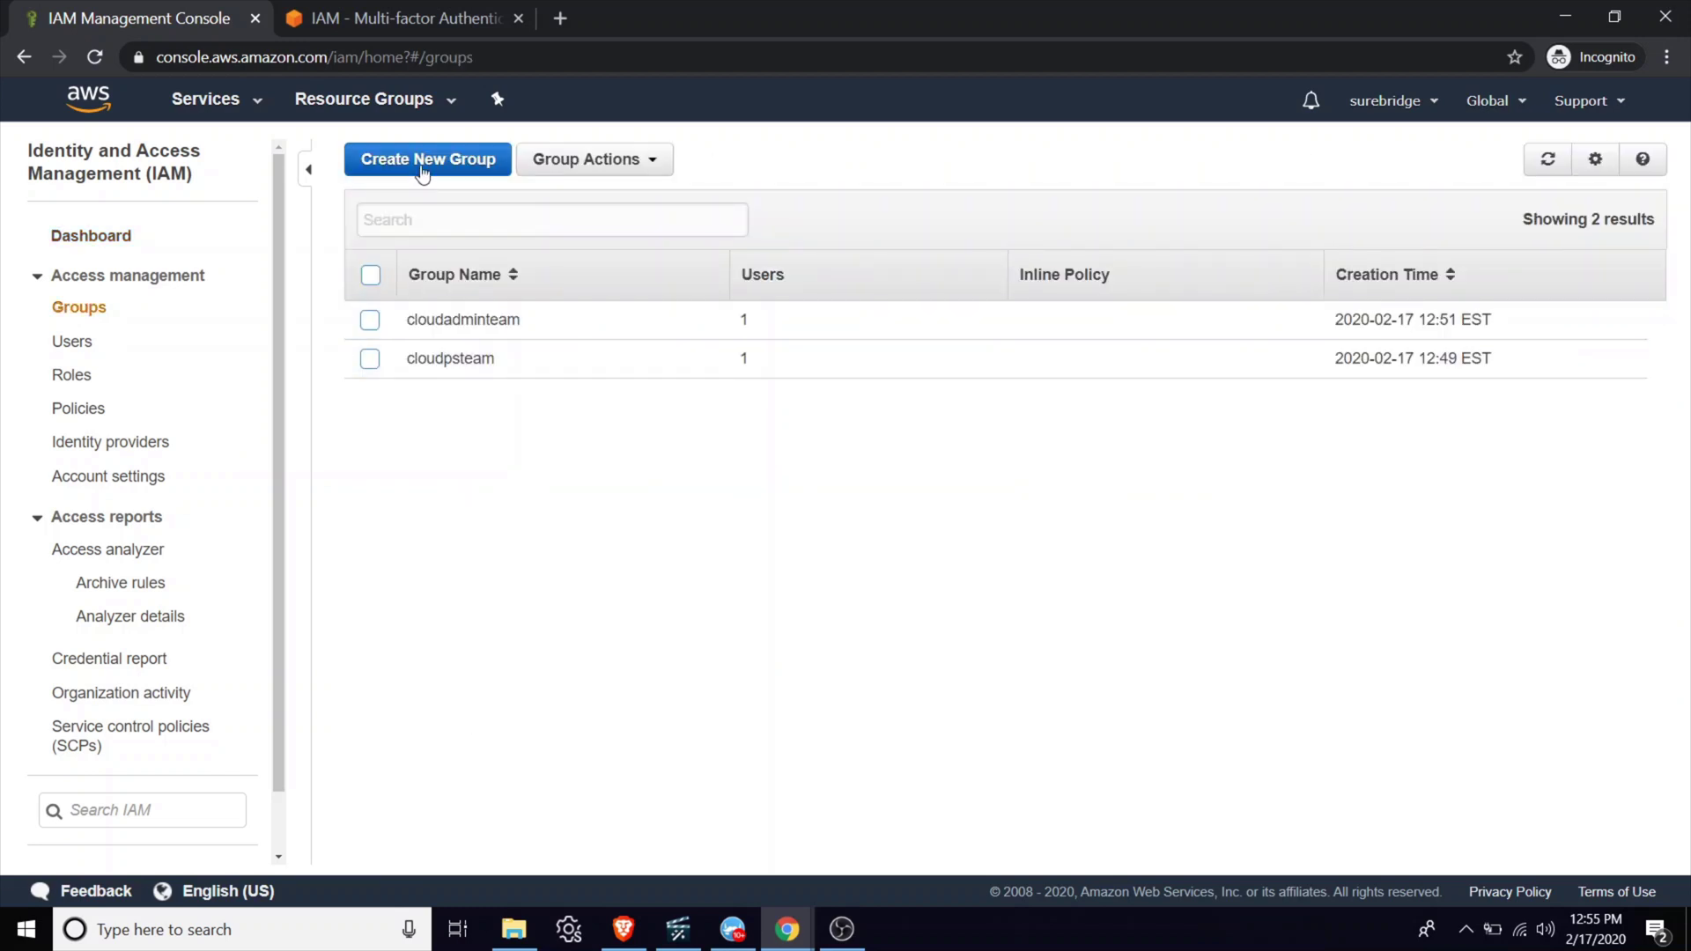
pyautogui.click(371, 336)
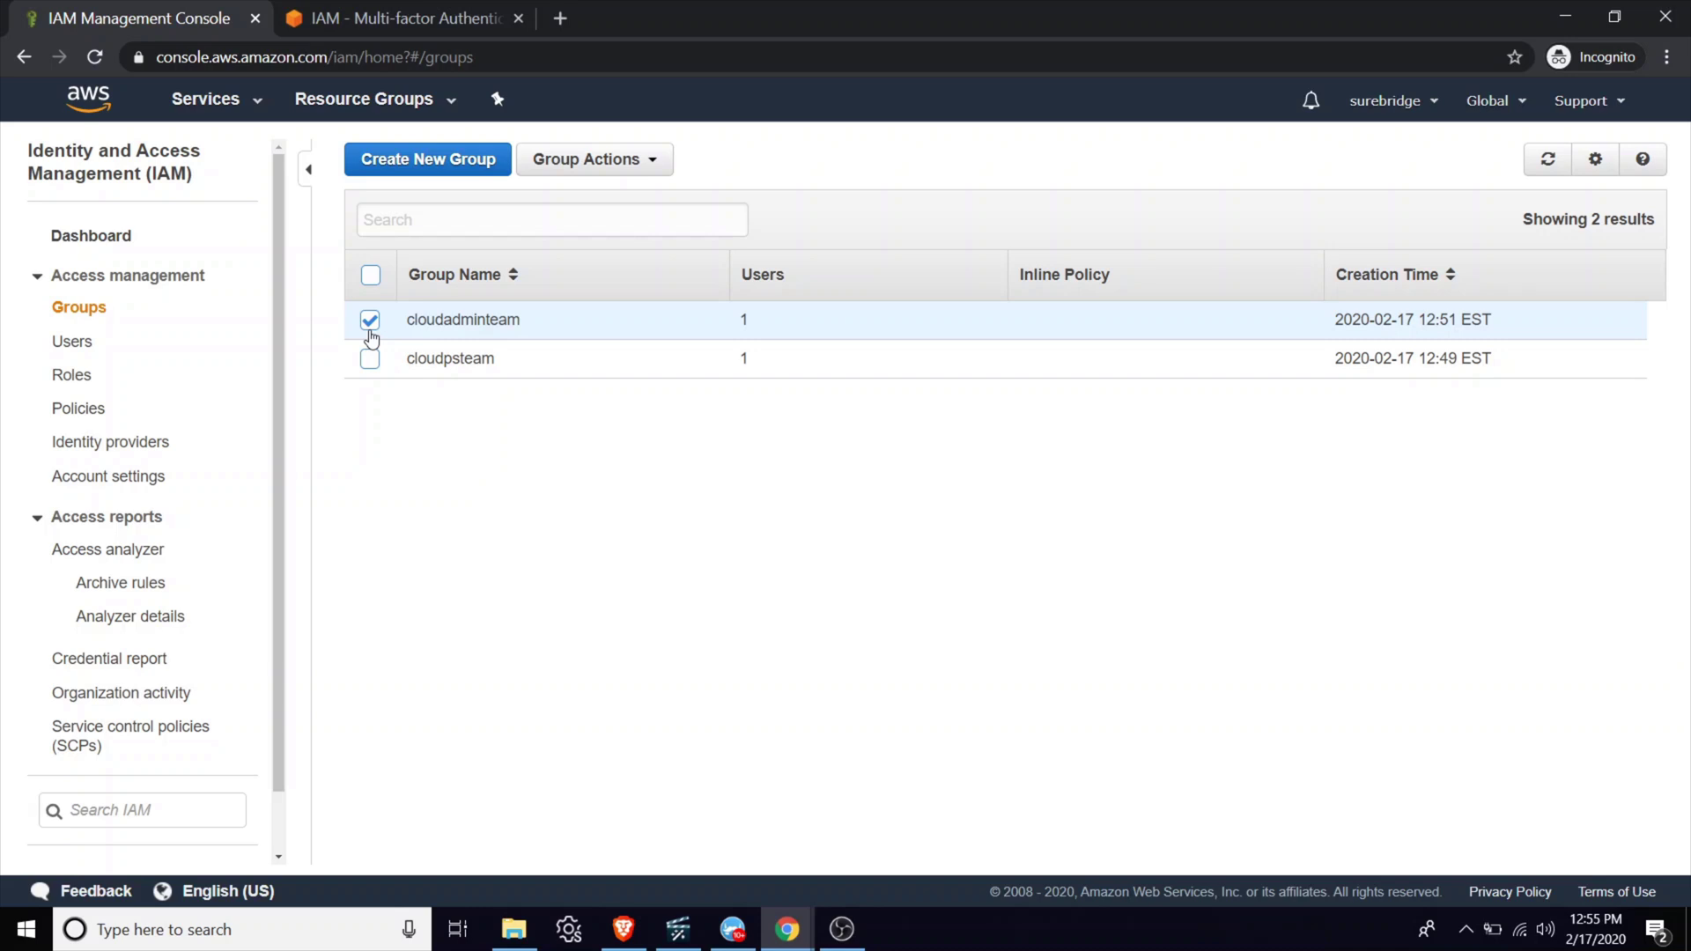
pyautogui.click(115, 240)
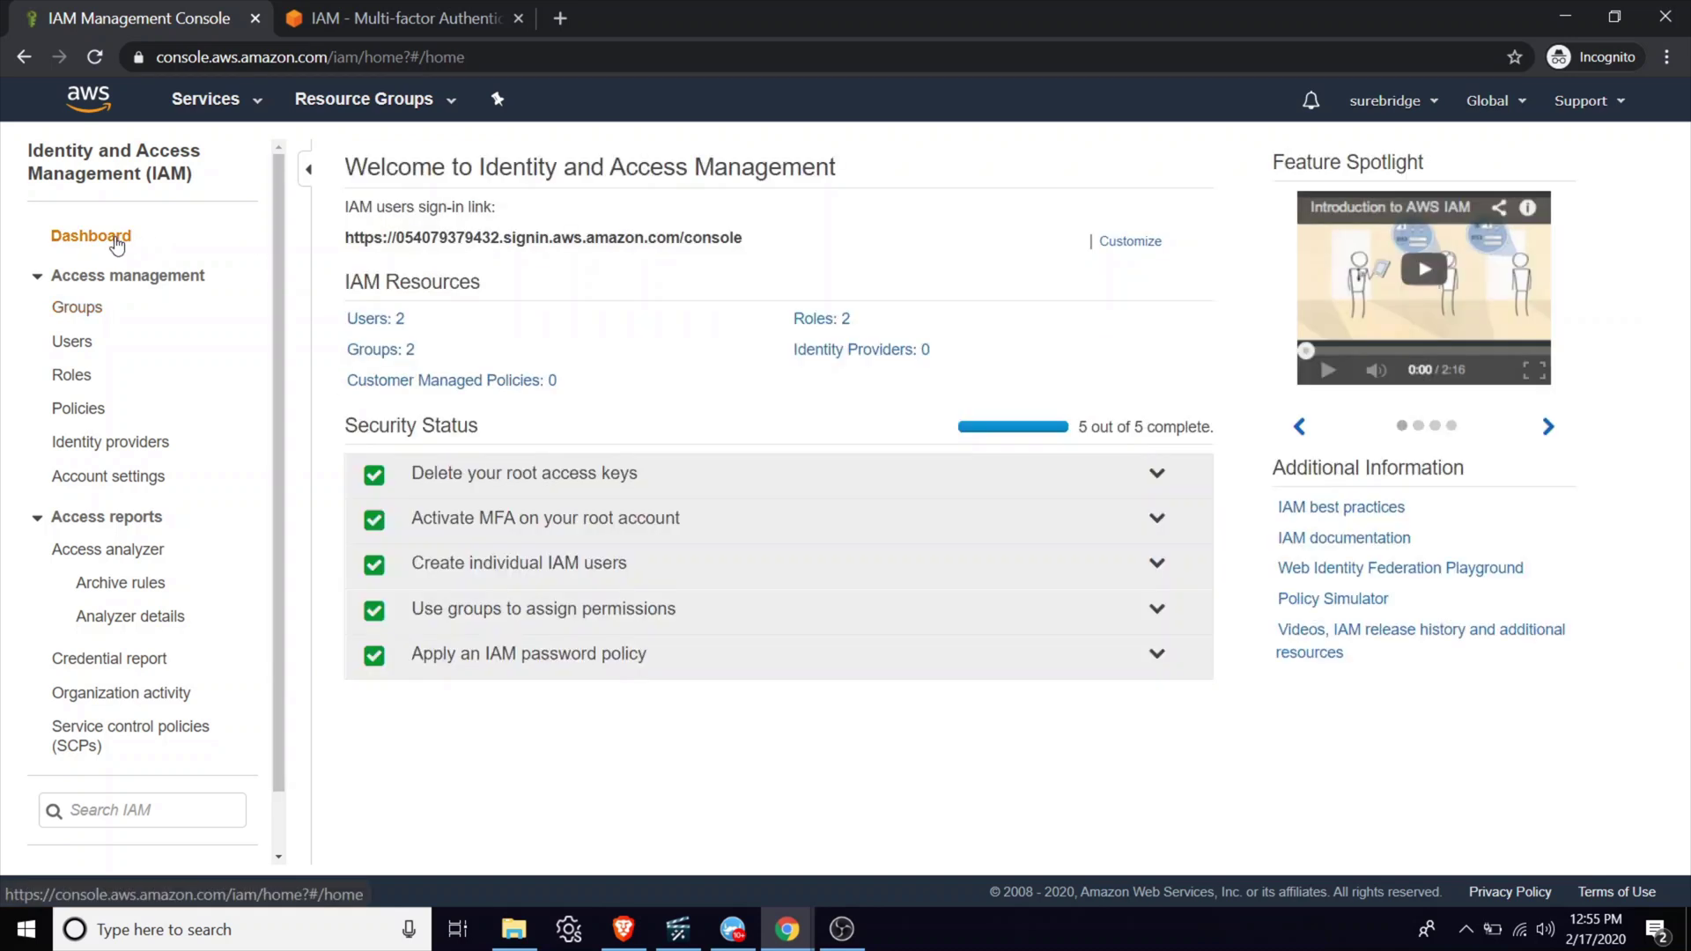